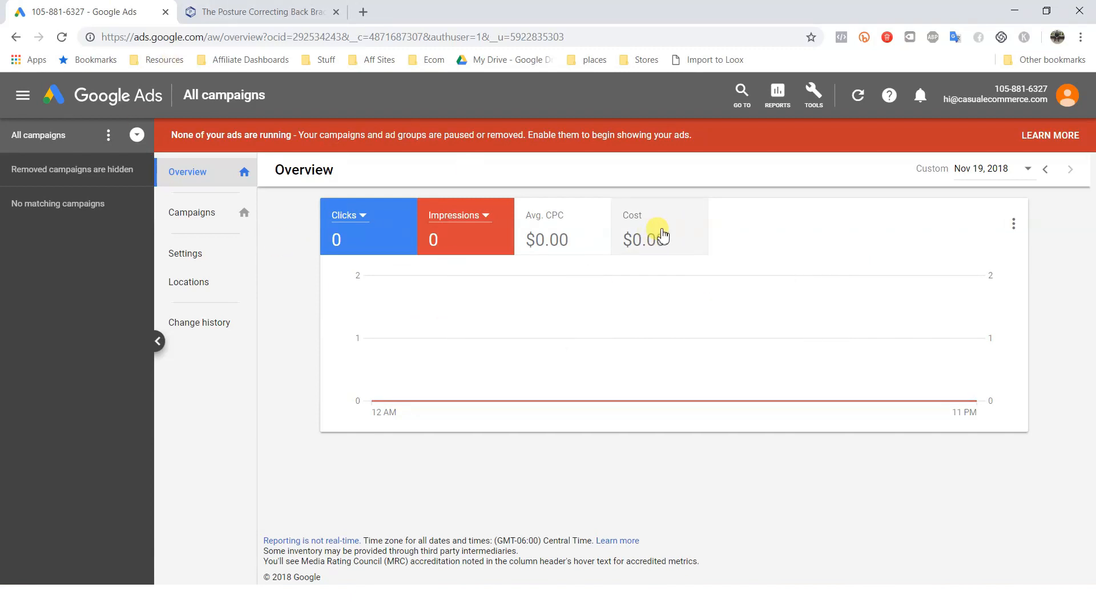
Step: Open the Keyword Planner in a separate browser tab, switch to its previous version, and close the newer version's tab
click(813, 97)
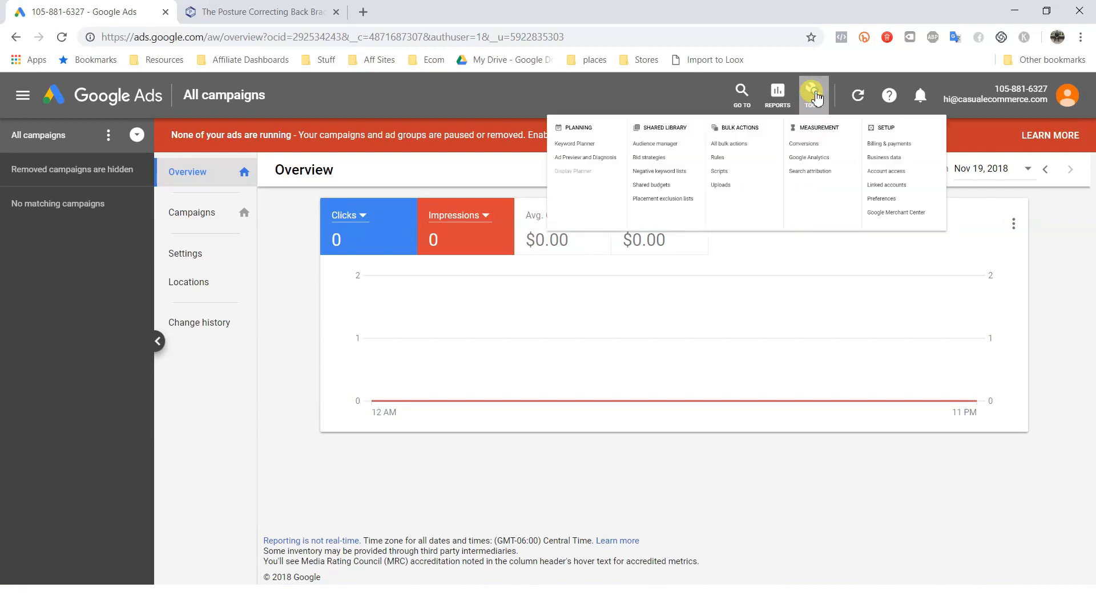
right_click(235, 169)
click(268, 181)
drag(227, 12, 80, 10)
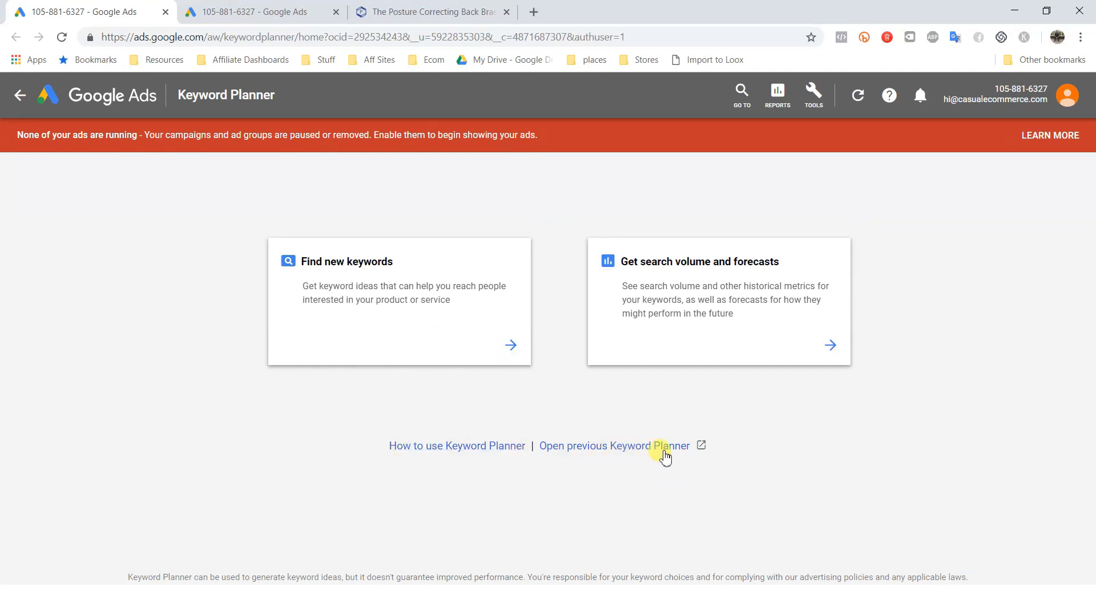
click(569, 449)
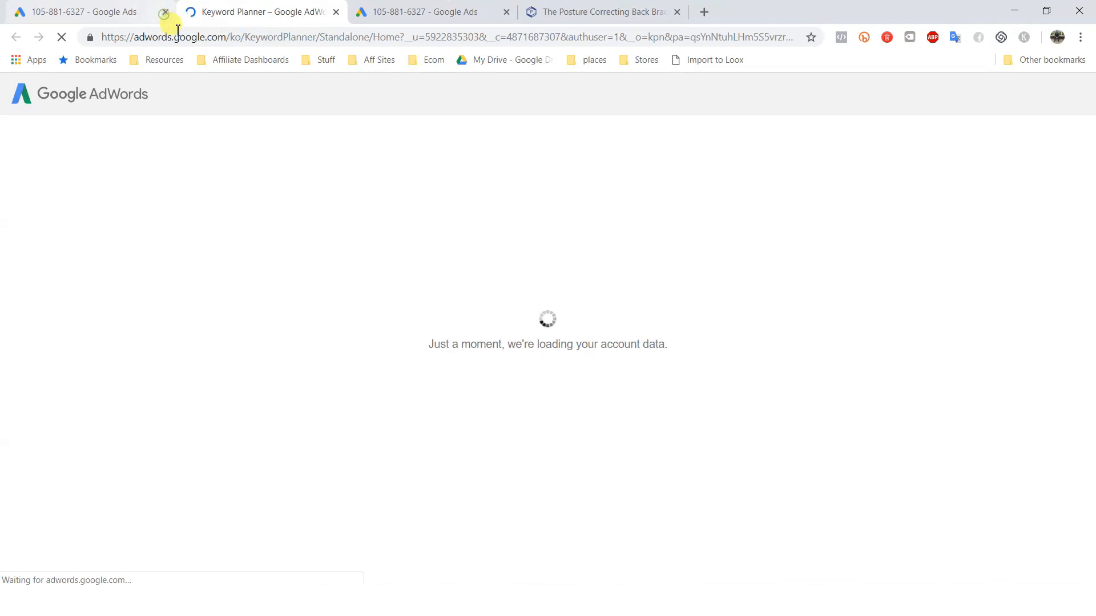
click(164, 12)
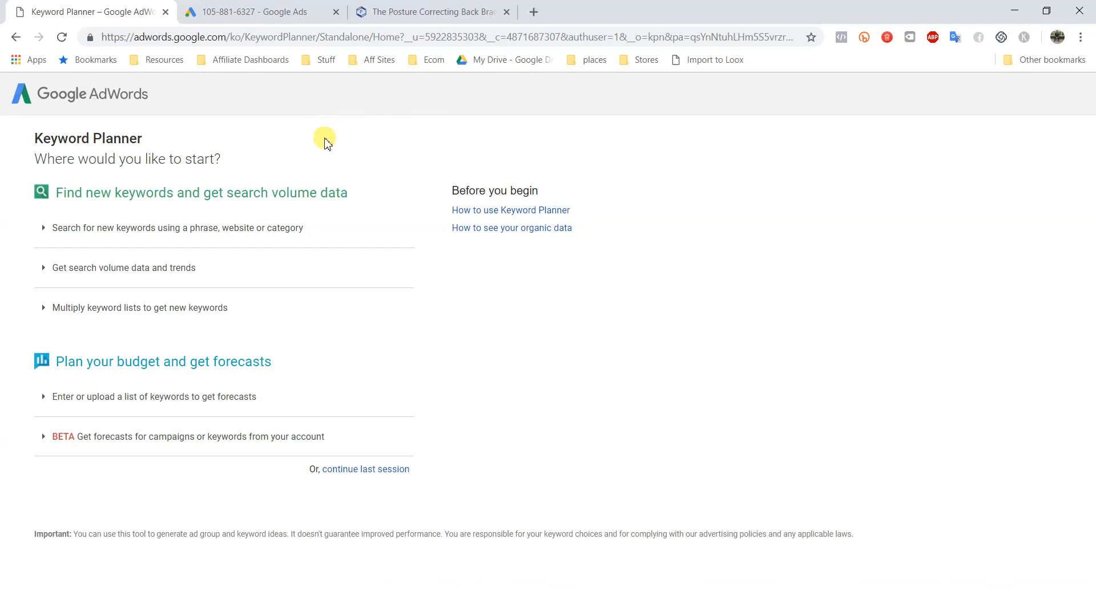
Step: Get new keyword ideas for the product "posture corrector" and examine the suggested keywords with their monthly searches and bids
click(149, 228)
click(156, 304)
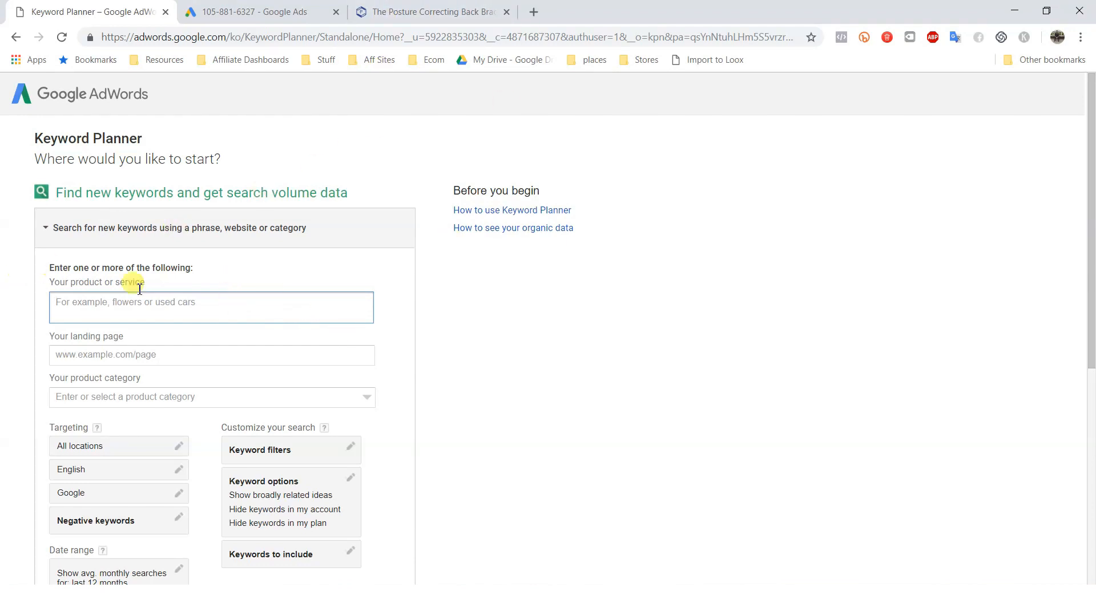
click(461, 10)
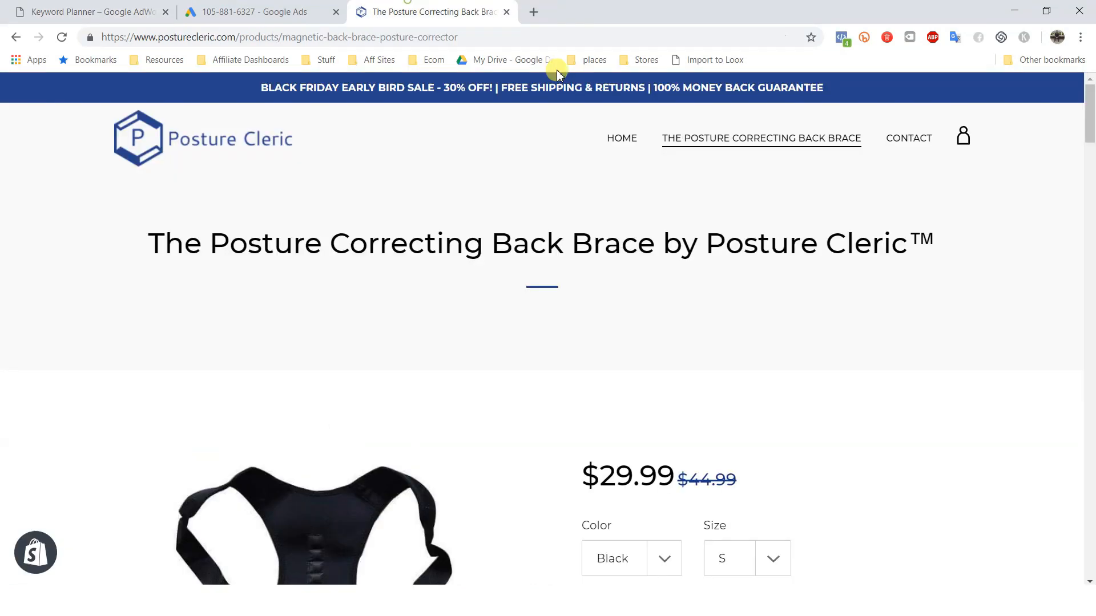
click(91, 7)
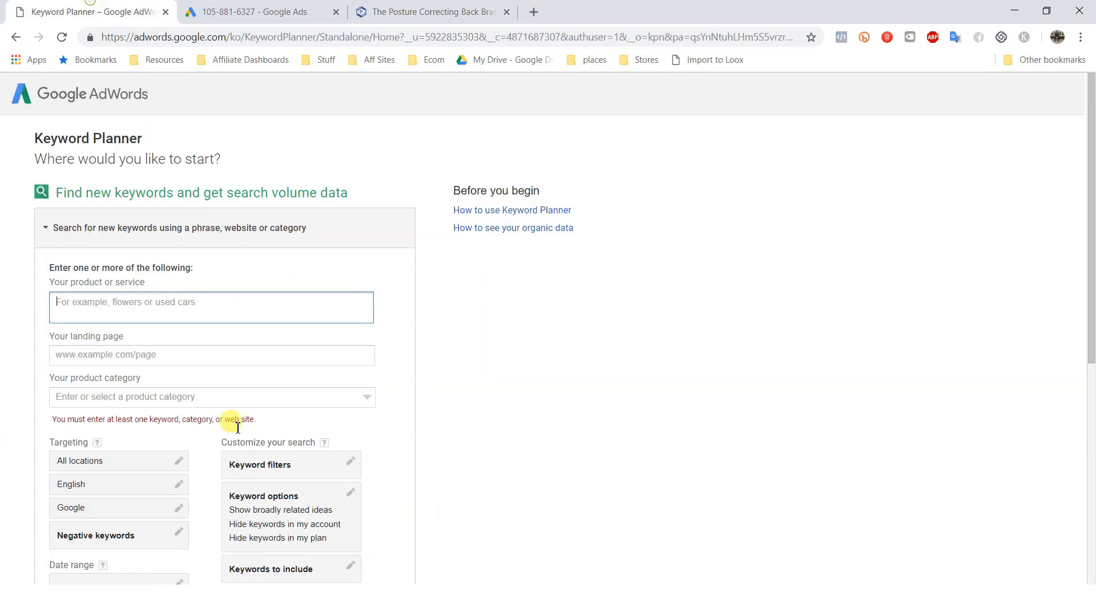
text(posture corrector)
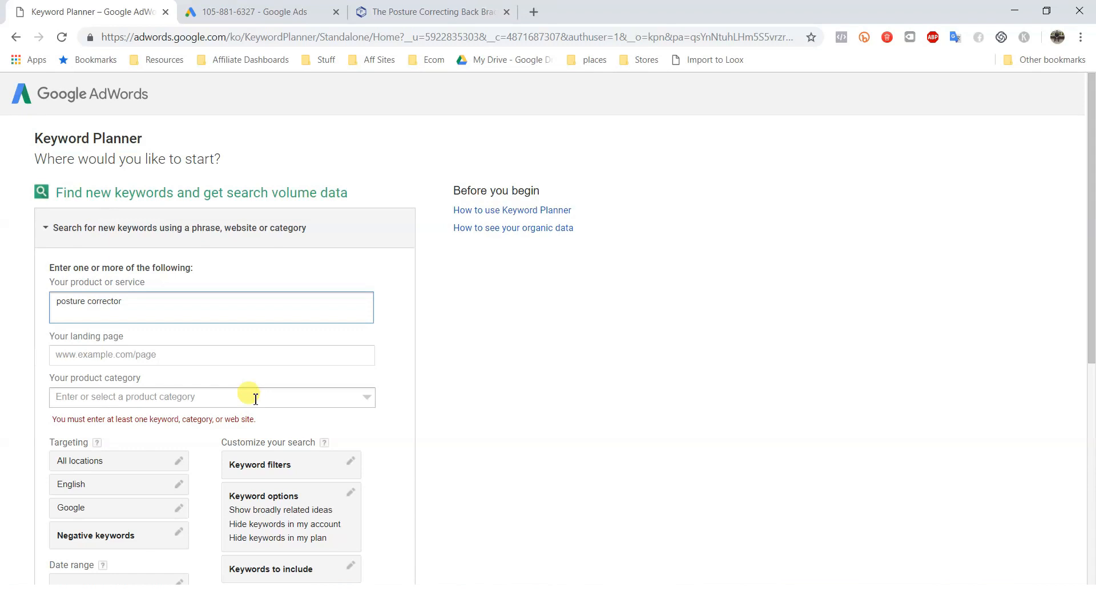
scroll(738, 548, down, 3)
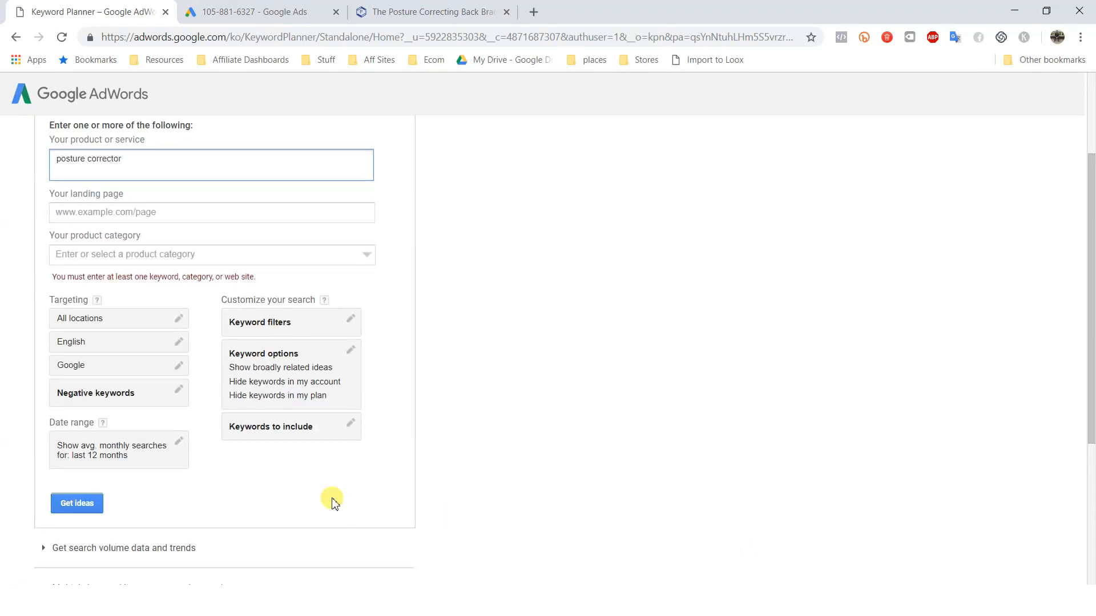
click(74, 505)
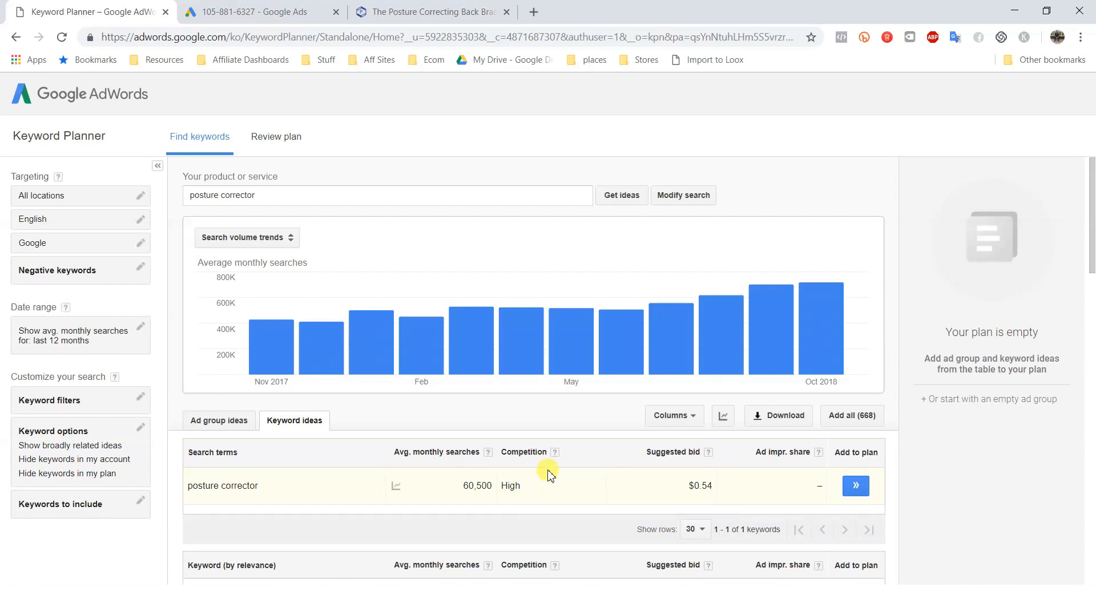
click(395, 486)
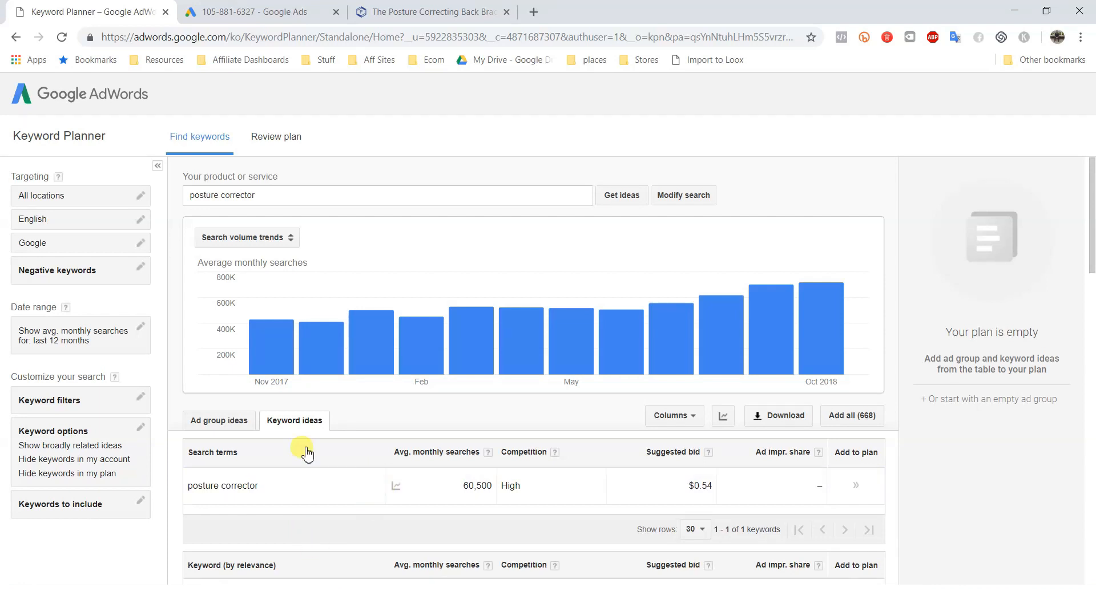
mouse_move(664, 341)
scroll(664, 341, down, 4)
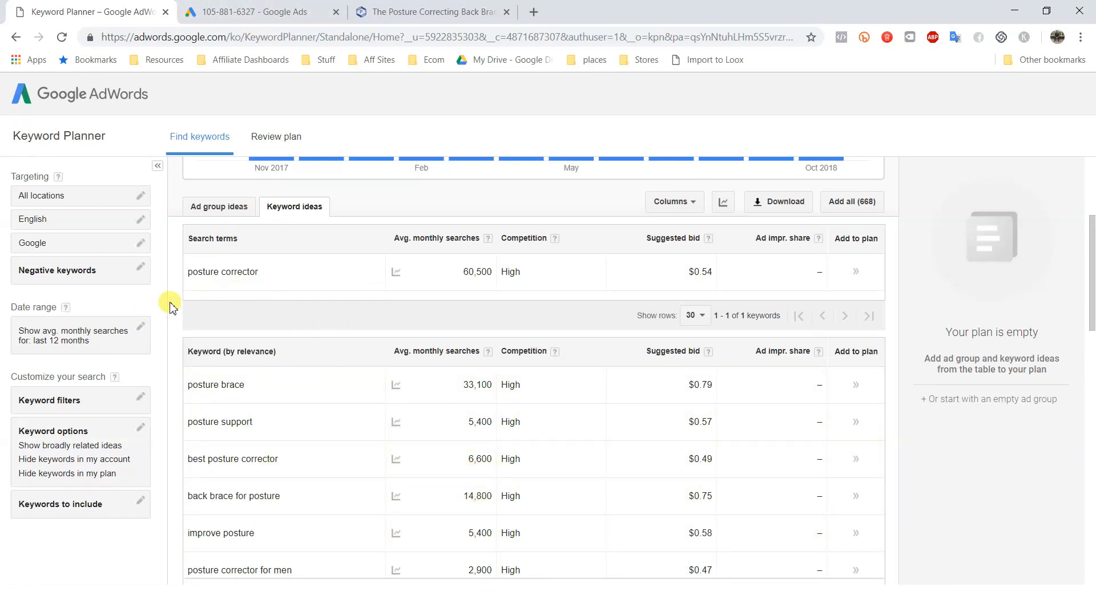
Step: Return to the Google Ads account and start a new campaign from its campaign list
click(245, 9)
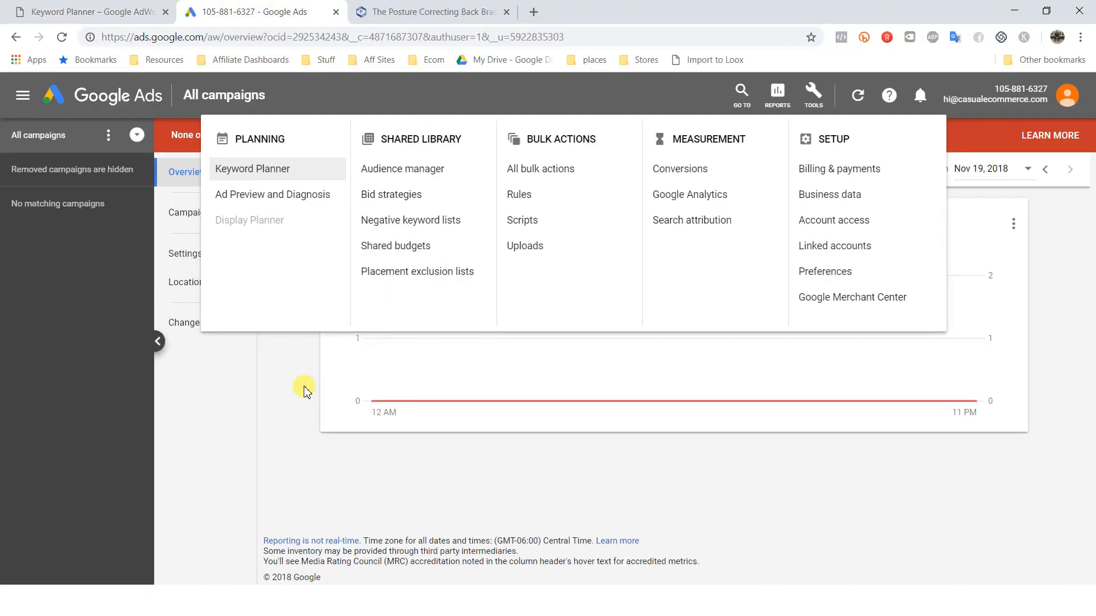
click(303, 390)
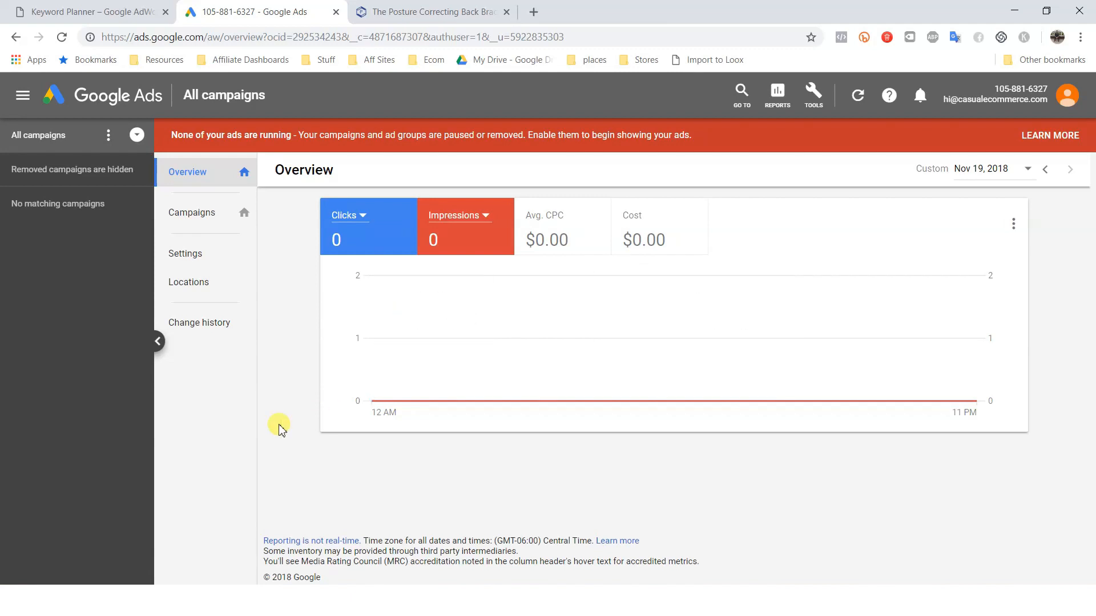
click(207, 224)
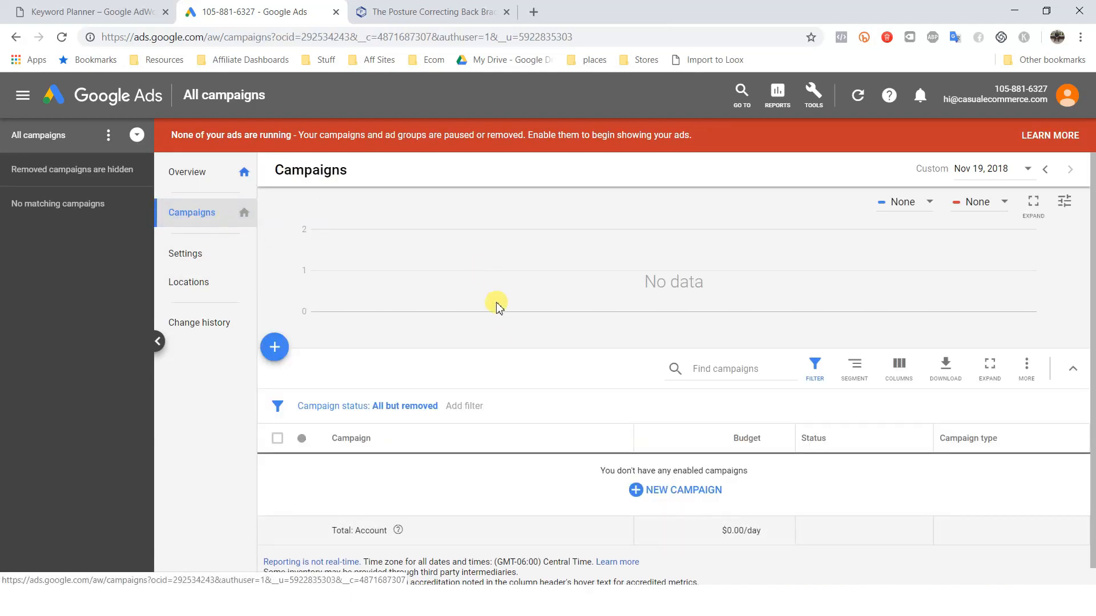
click(704, 489)
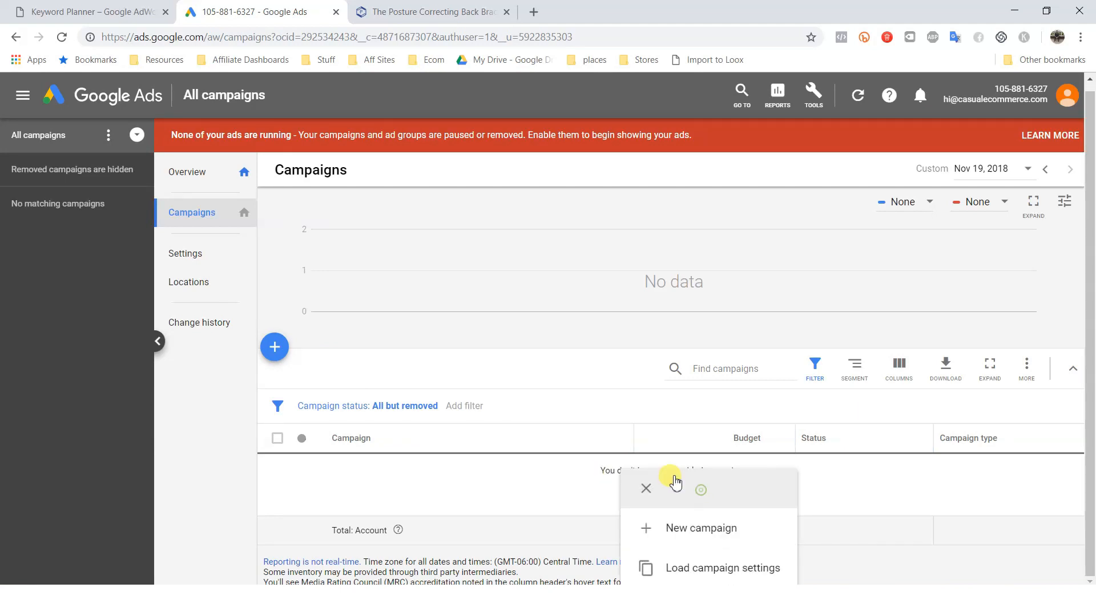
click(721, 515)
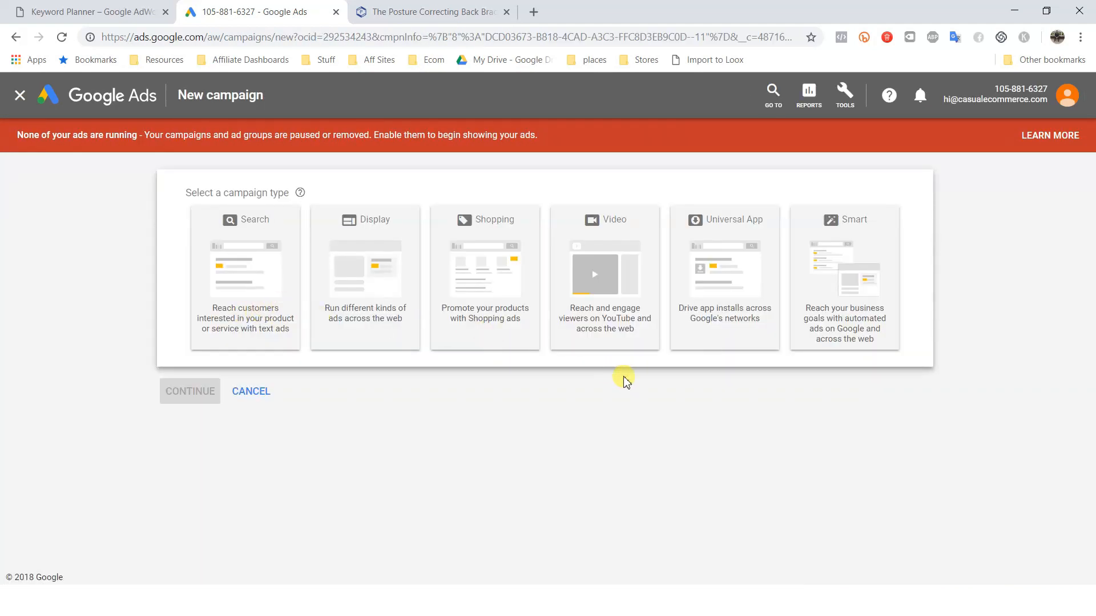
Step: Choose Search as the campaign type and create the campaign without a goal
click(242, 265)
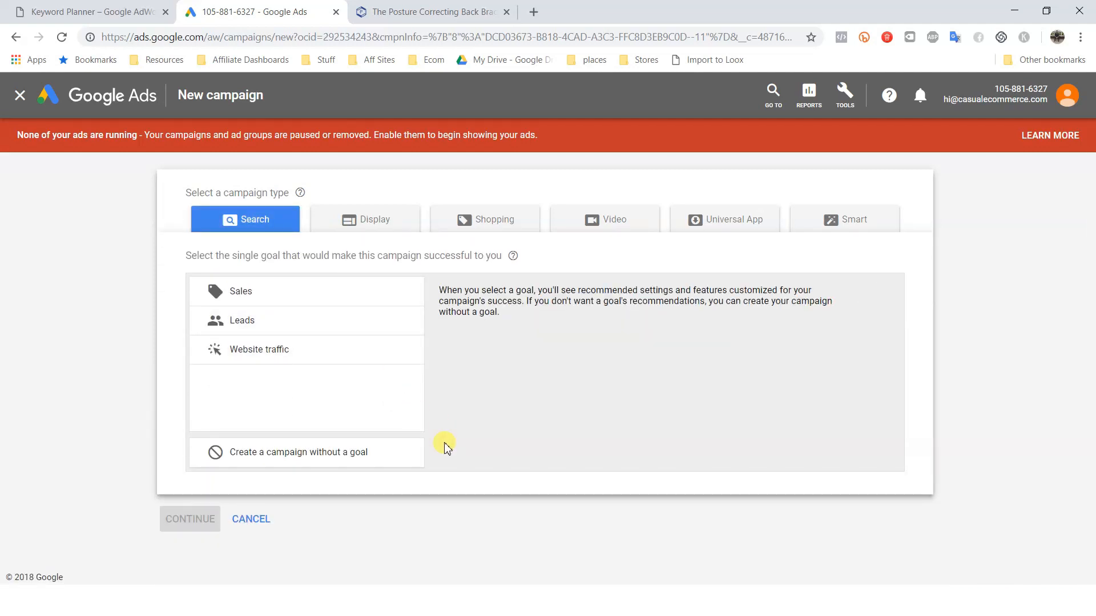
click(307, 452)
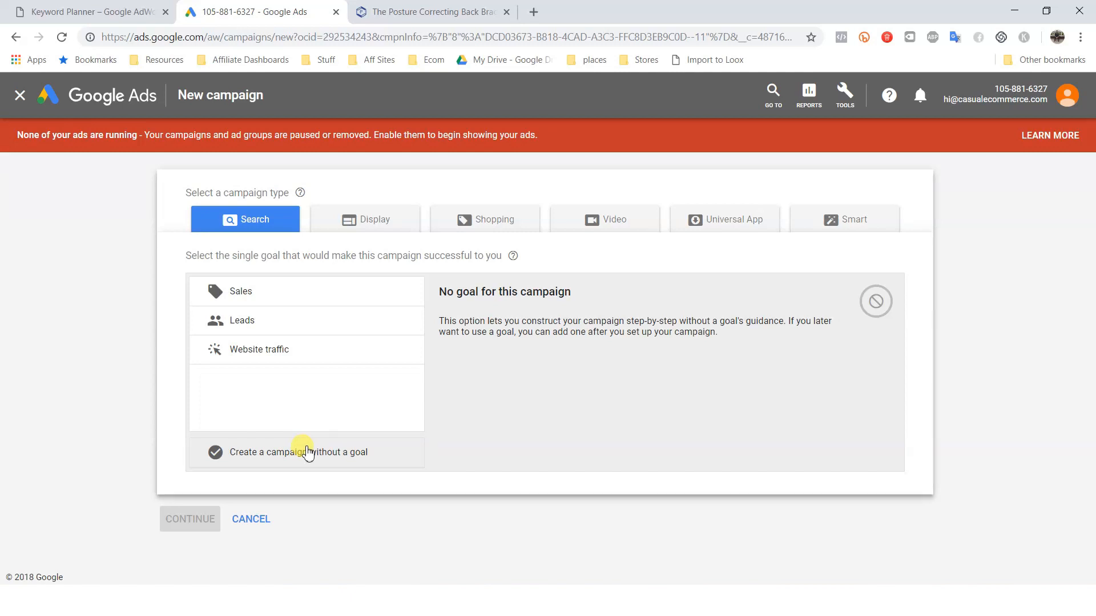
click(269, 456)
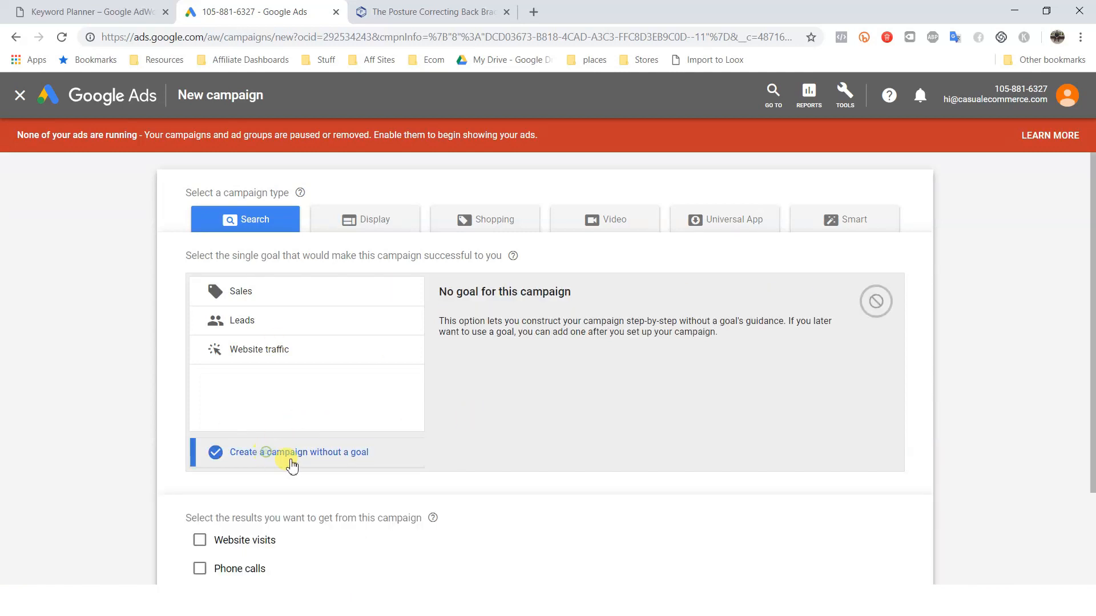
scroll(683, 497, down, 3)
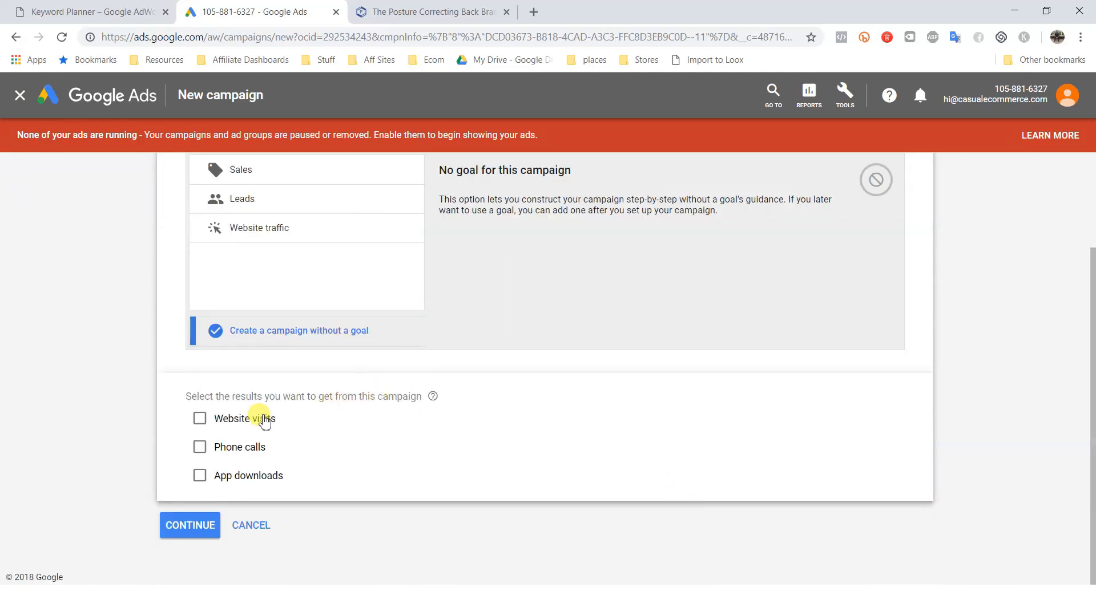
click(234, 419)
scroll(533, 465, down, 1)
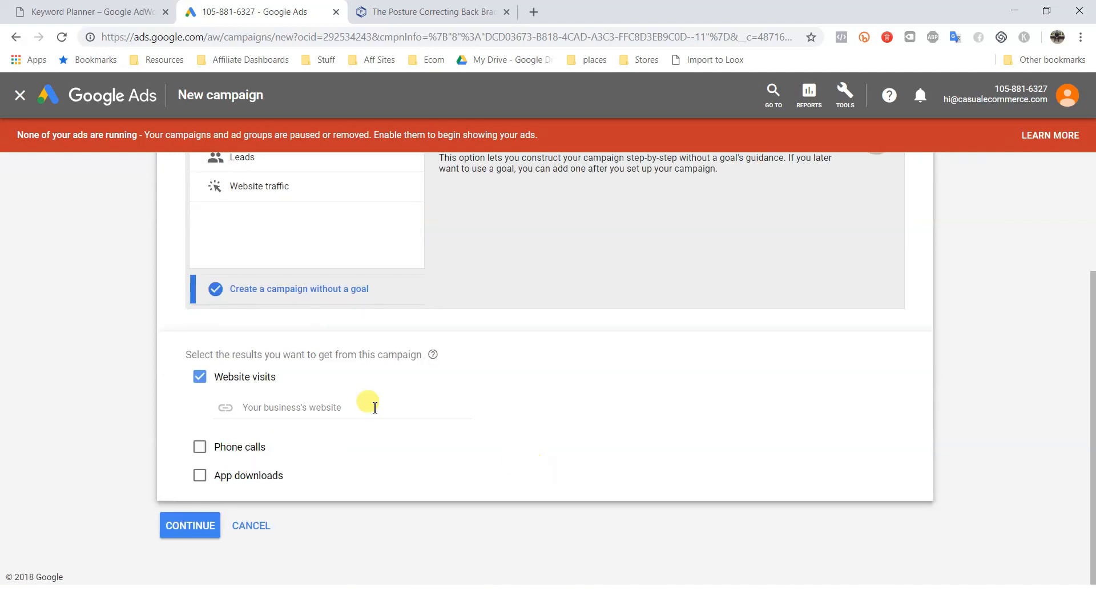
click(286, 409)
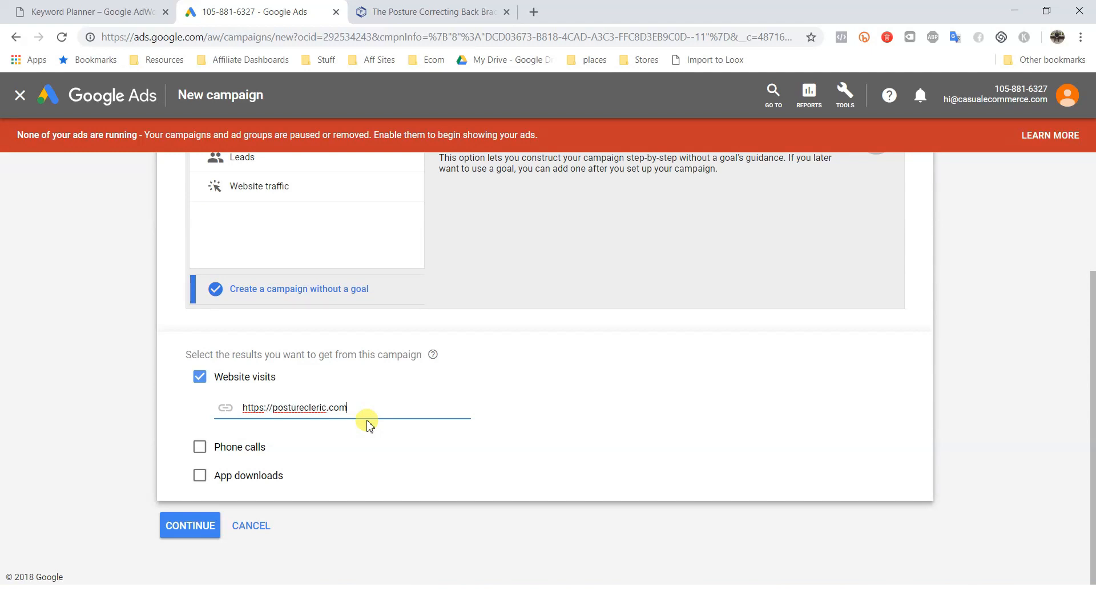
click(174, 529)
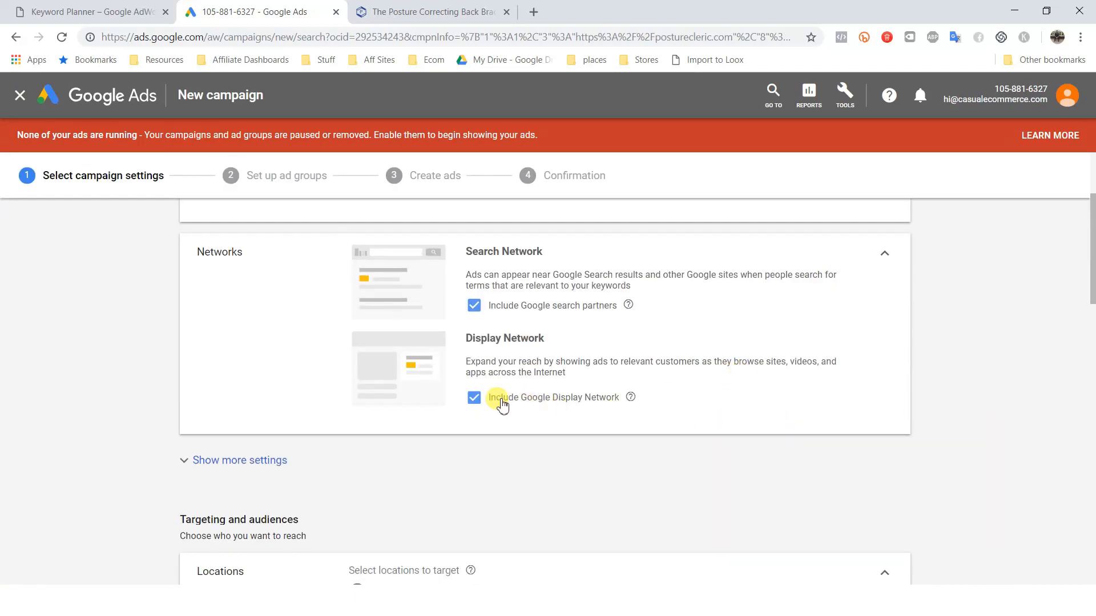
Step: Exclude the Google Display Network and name the campaign "Posture Cleric - Test Campaign (broad all keywords)"
click(531, 400)
scroll(477, 411, up, 2)
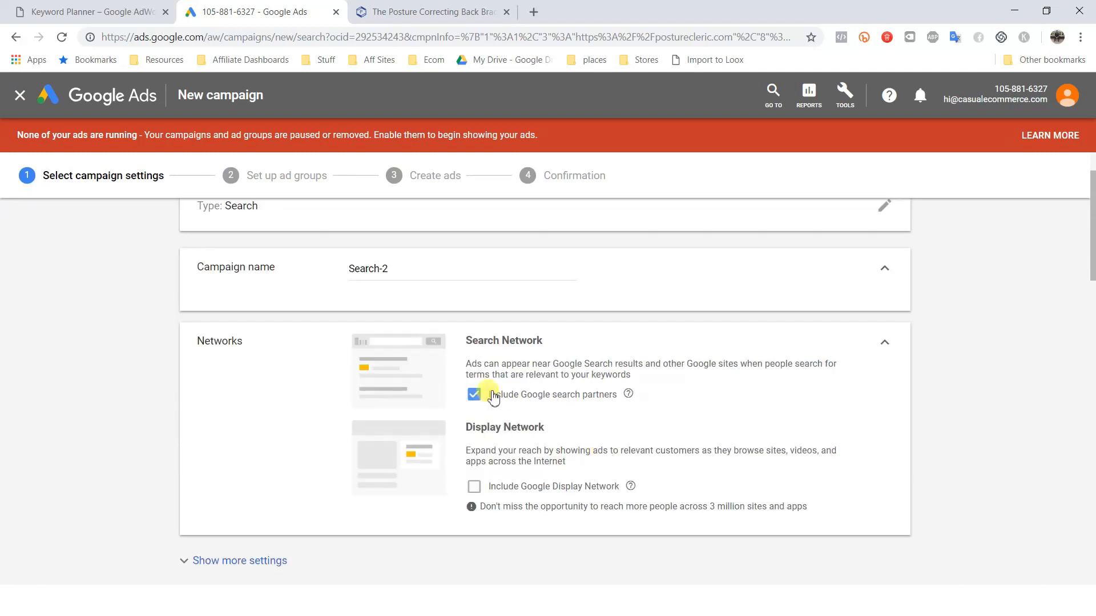
scroll(576, 388, up, 2)
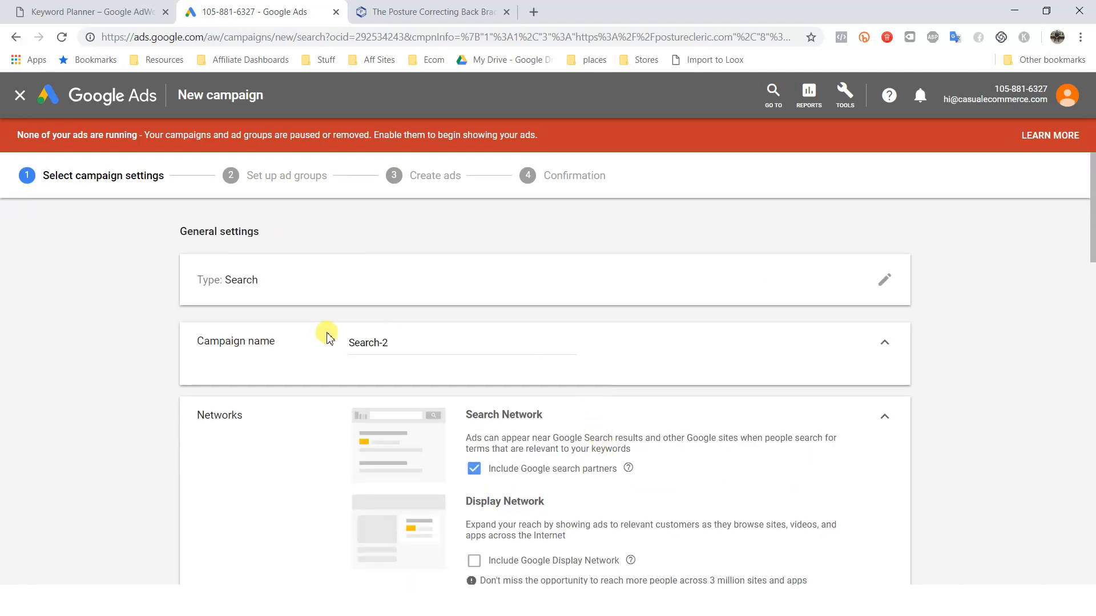
triple_click(399, 344)
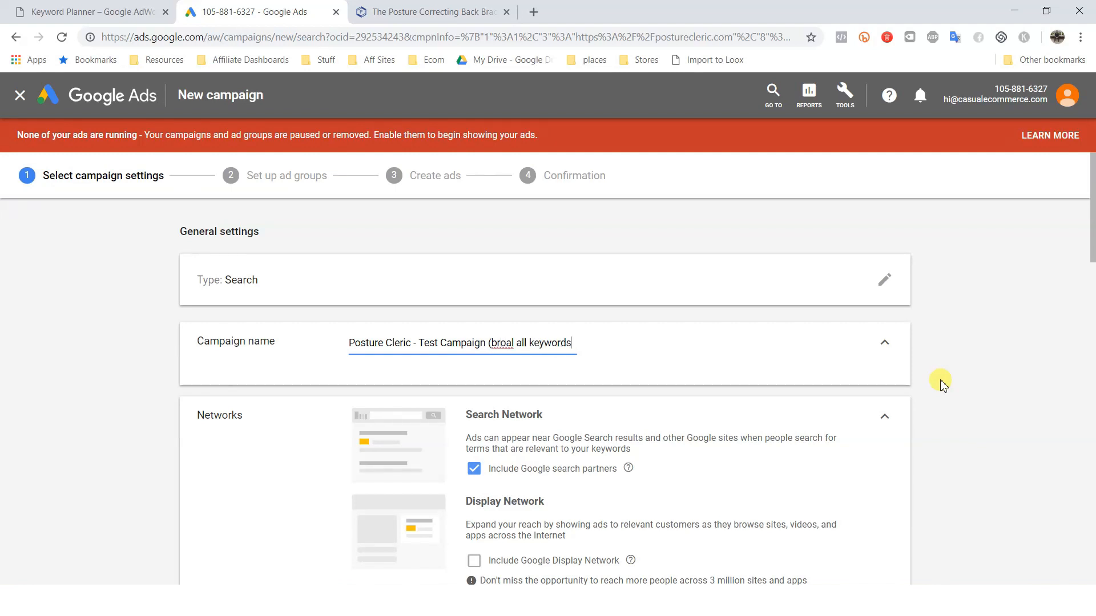
click(515, 343)
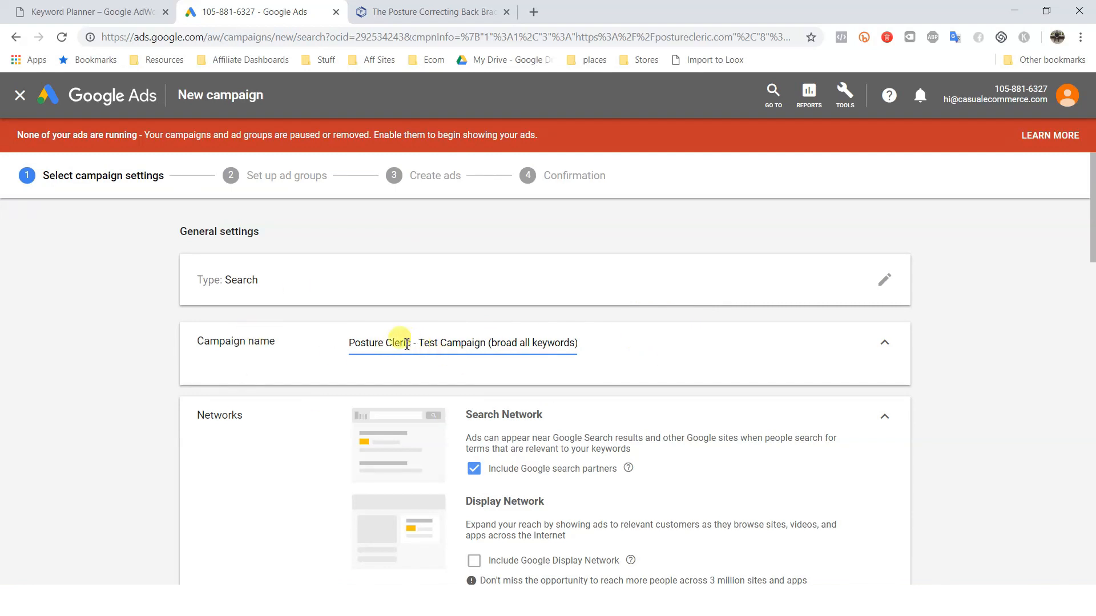
drag(410, 344, 346, 354)
click(468, 344)
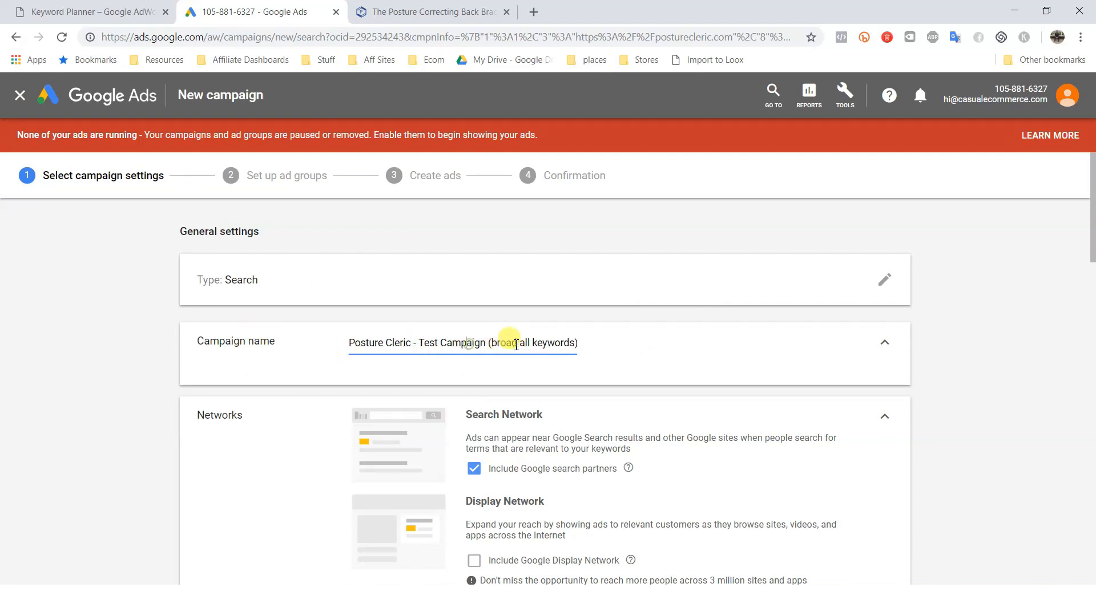
drag(489, 345, 406, 343)
click(434, 343)
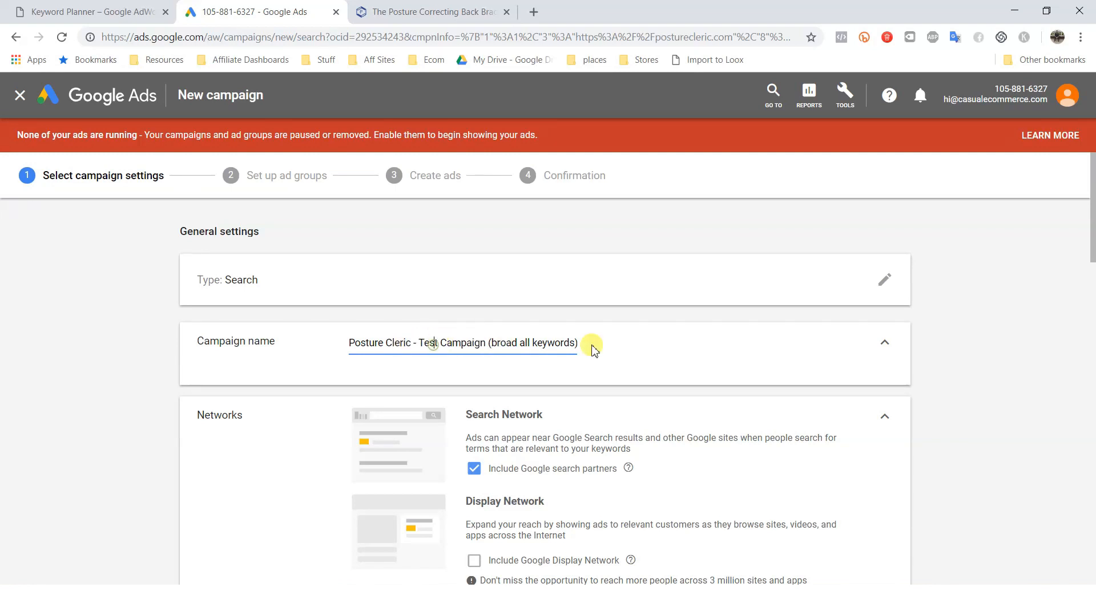
drag(579, 341, 484, 343)
click(515, 343)
scroll(734, 382, down, 5)
scroll(736, 368, up, 5)
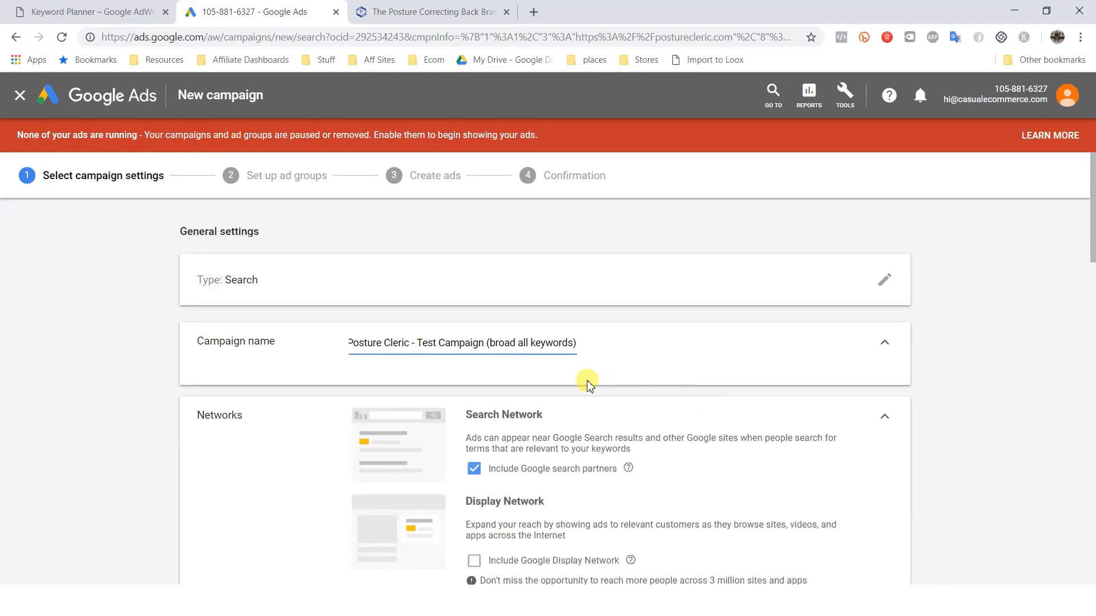
Step: Examine the campaign's additional settings, location and language targeting, audiences and budget section
scroll(553, 378, down, 6)
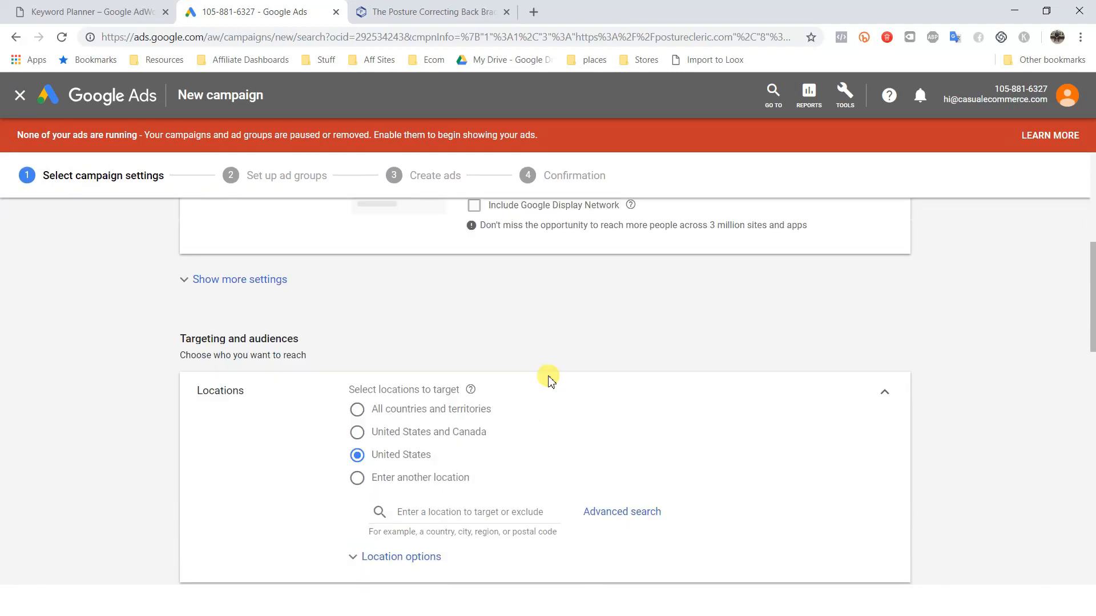
click(245, 281)
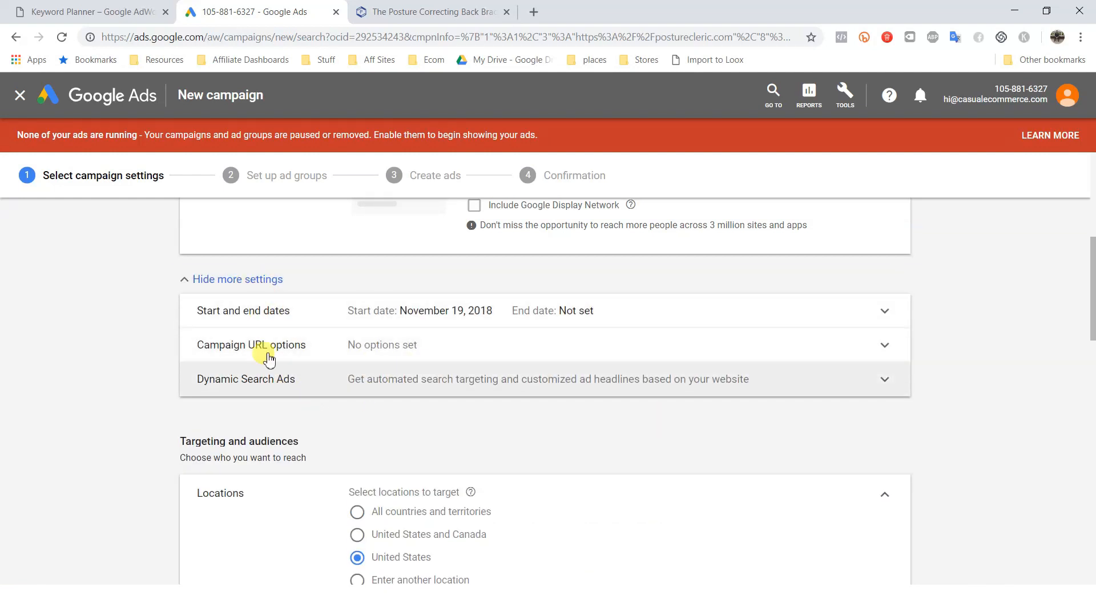
click(245, 281)
scroll(714, 394, down, 3)
scroll(722, 397, up, 2)
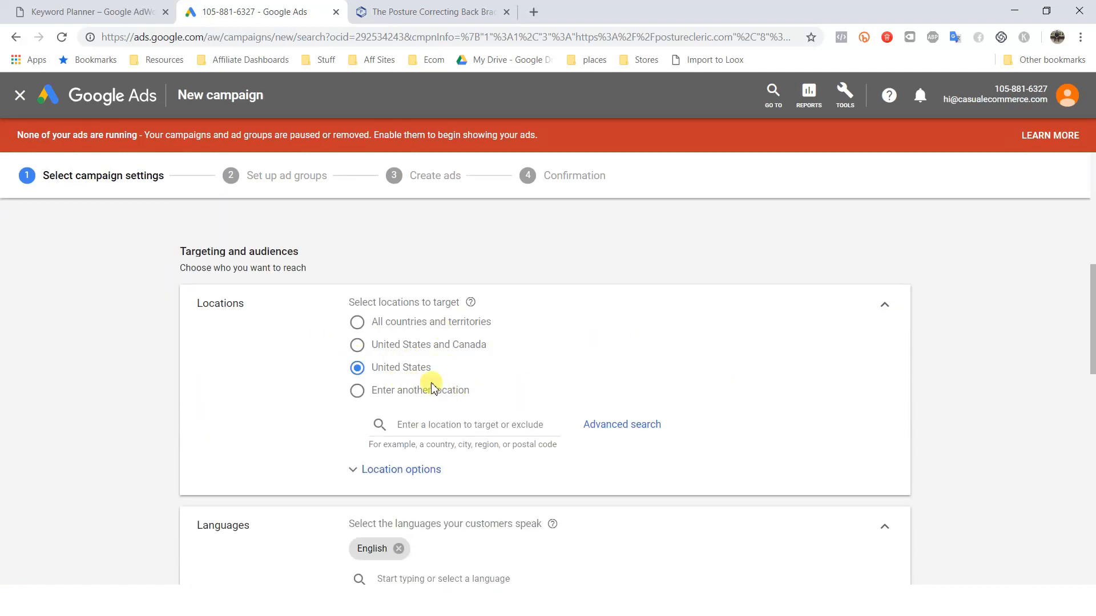
scroll(685, 445, down, 3)
scroll(603, 411, down, 3)
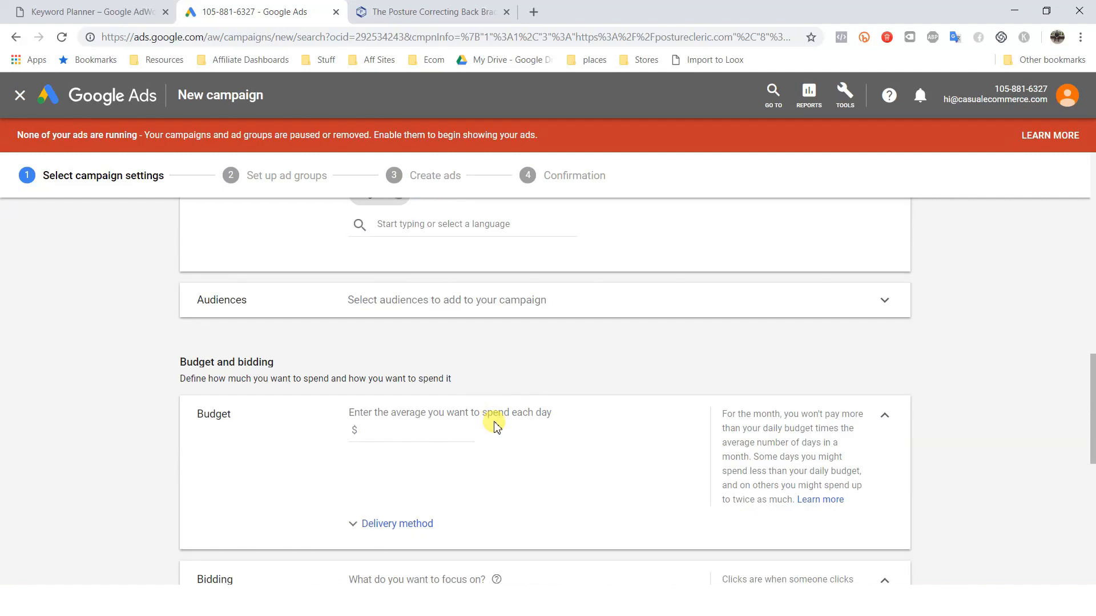
Step: Set the average daily budget to $50 and check the available delivery method options
scroll(685, 472, down, 2)
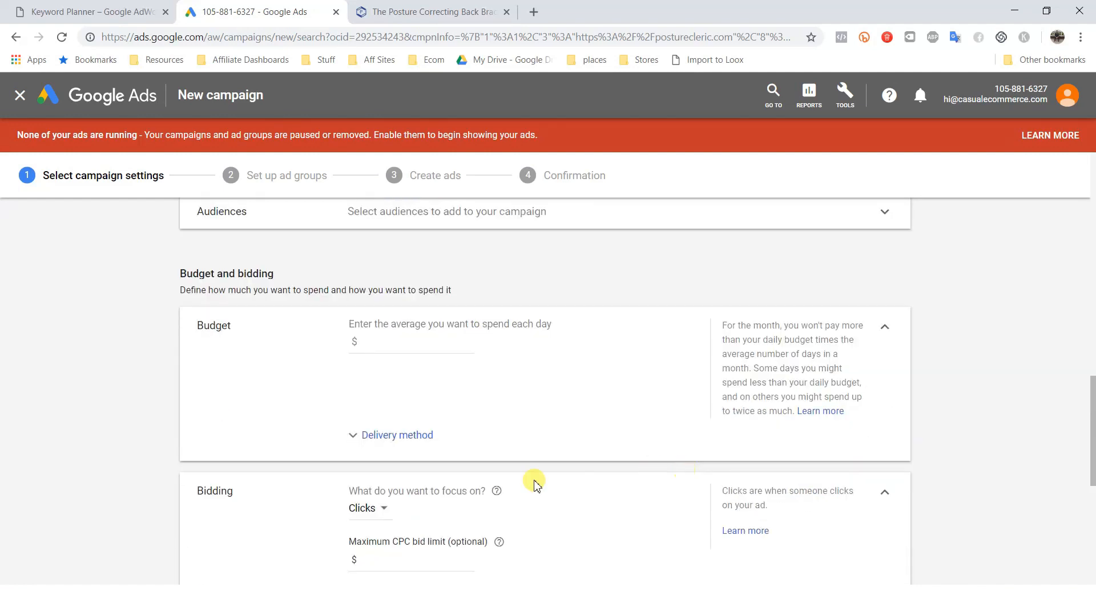
click(454, 338)
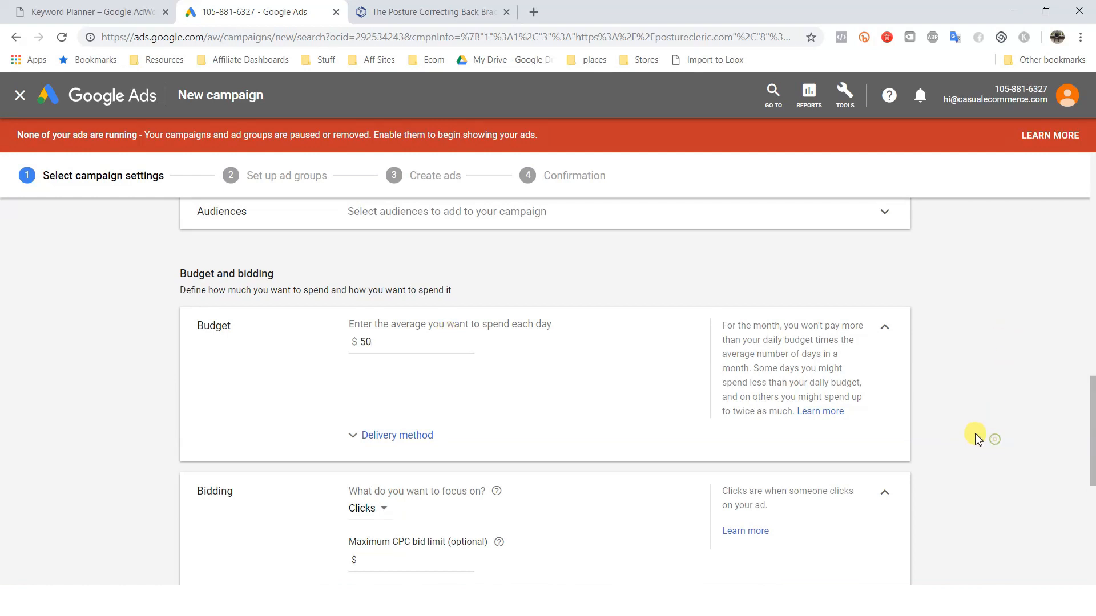
scroll(976, 438, down, 2)
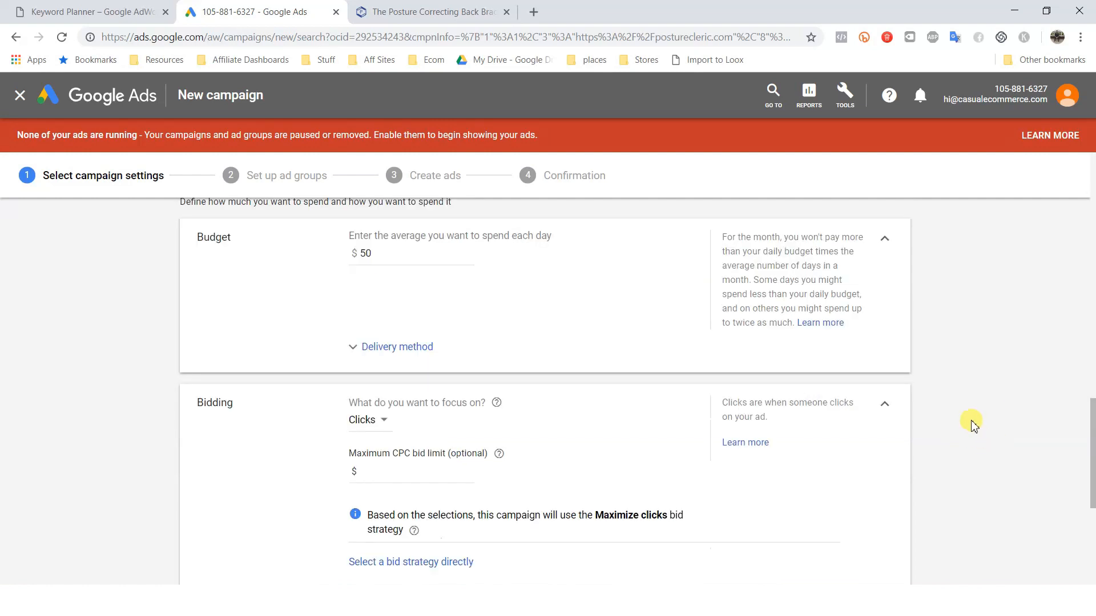
click(385, 347)
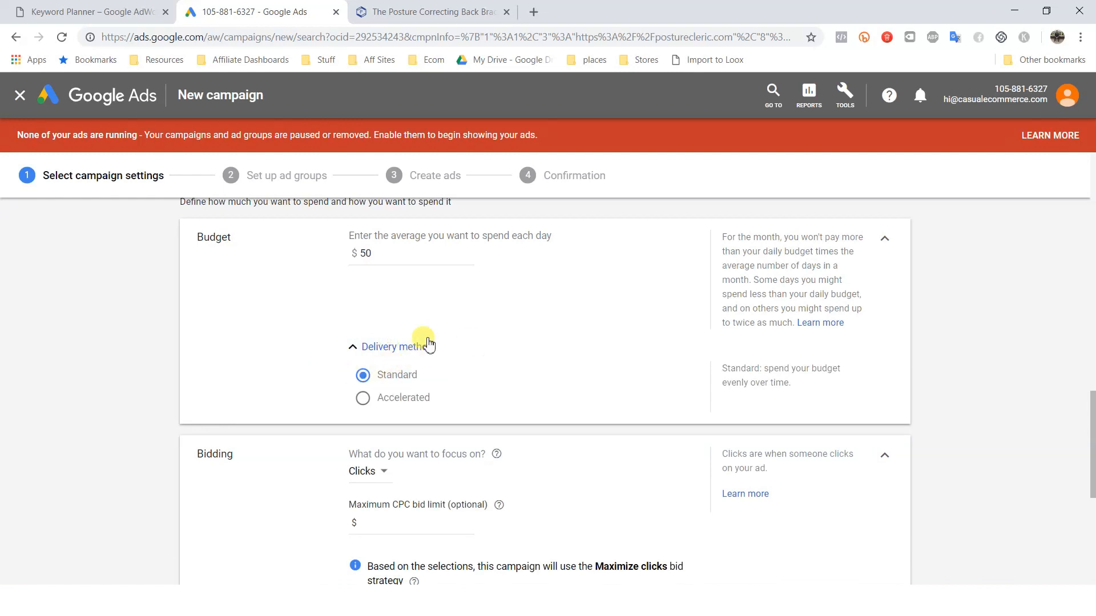
click(425, 346)
Step: Select Manual CPC directly as the campaign's bid strategy and review the other strategies offered
scroll(685, 351, down, 2)
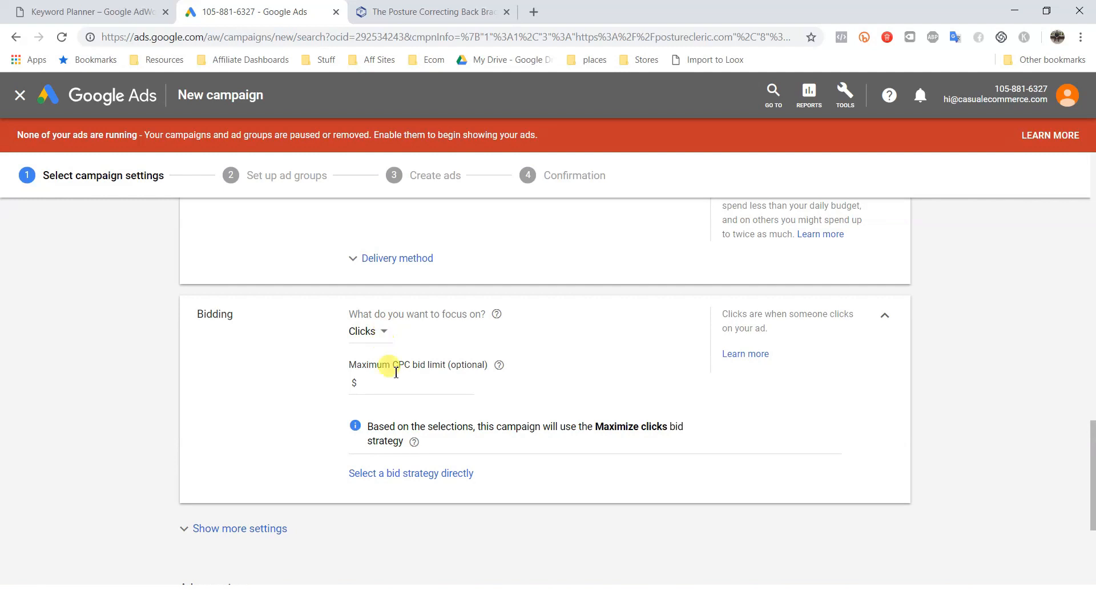
click(387, 477)
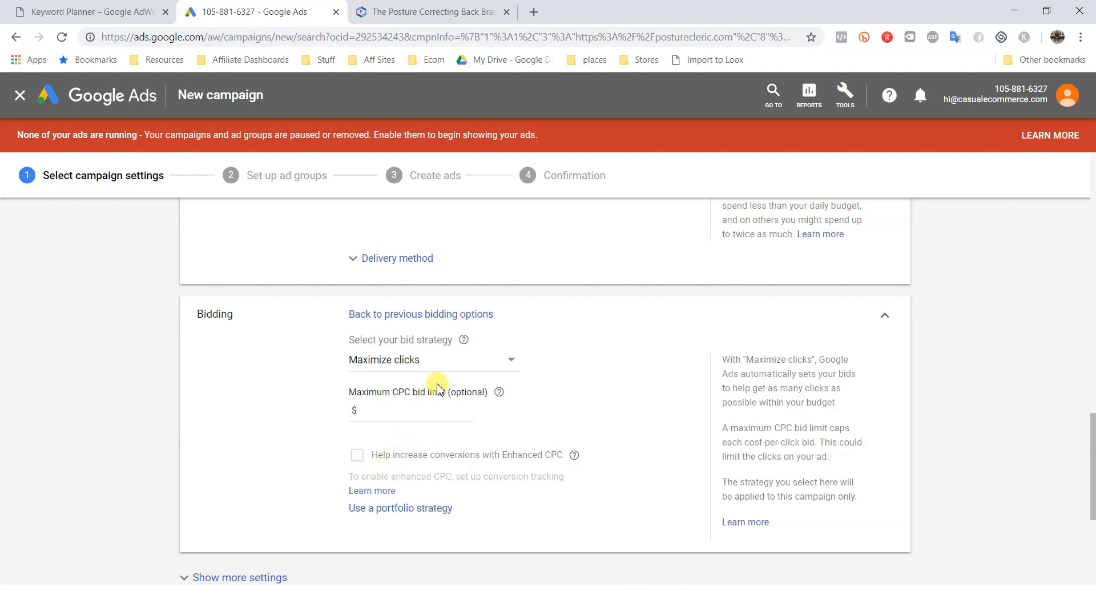
click(465, 361)
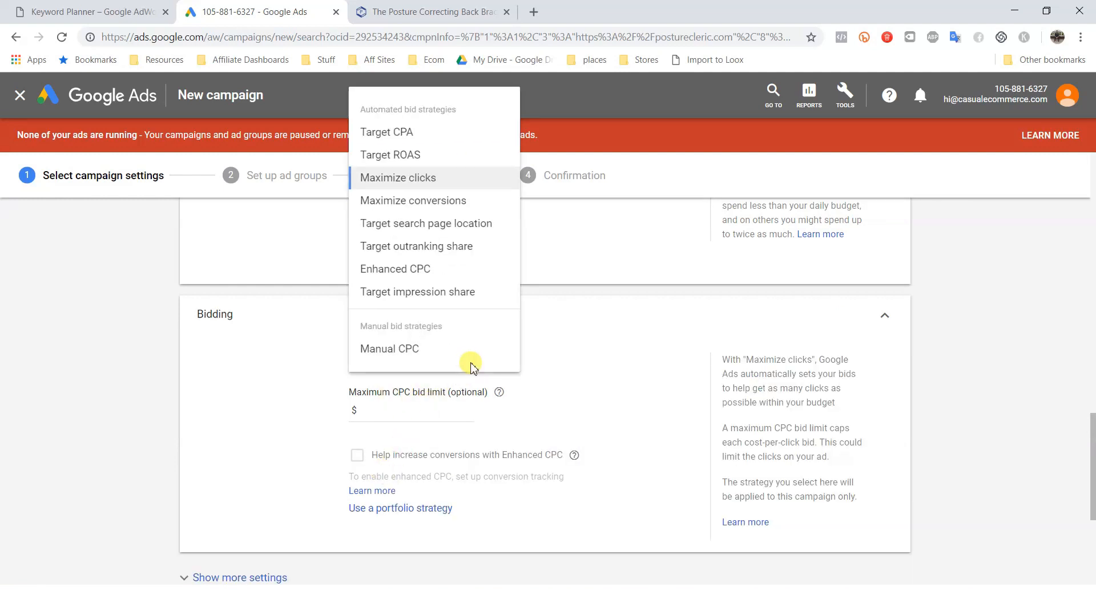
click(394, 351)
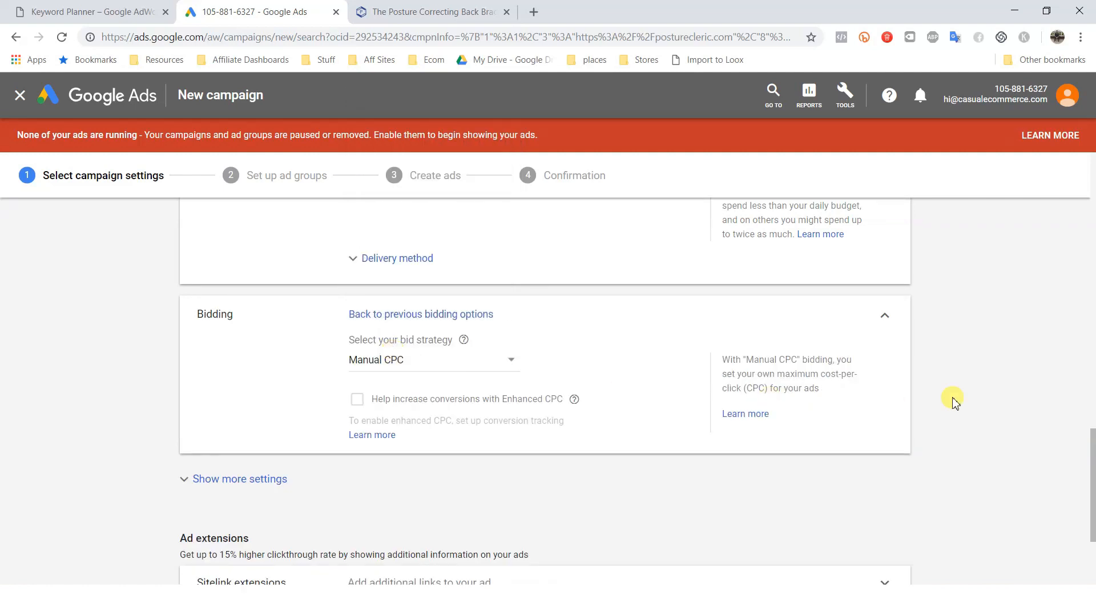
click(464, 372)
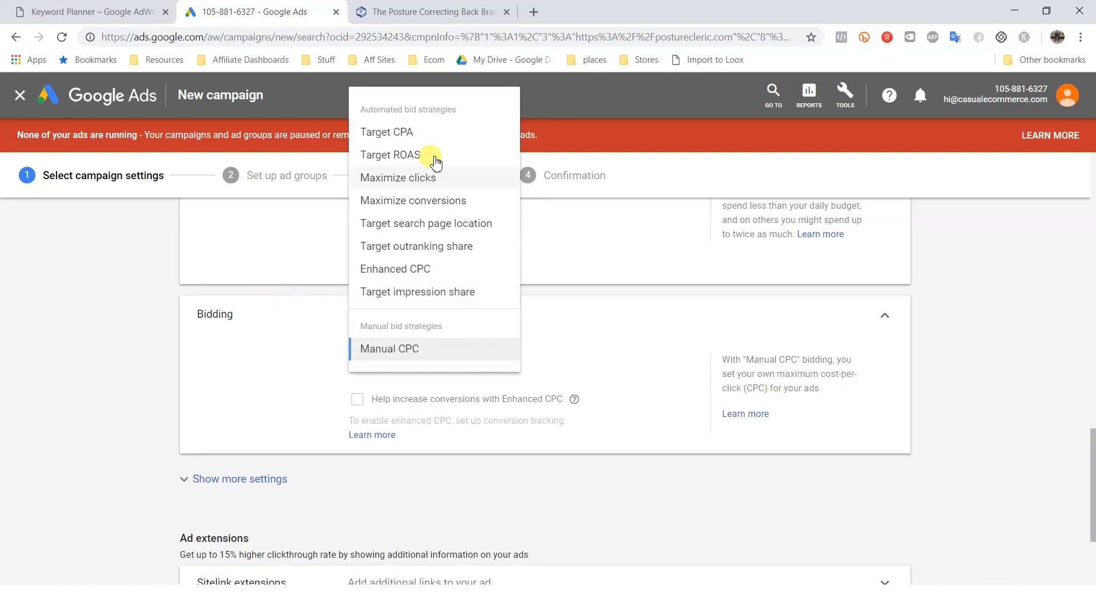
click(92, 376)
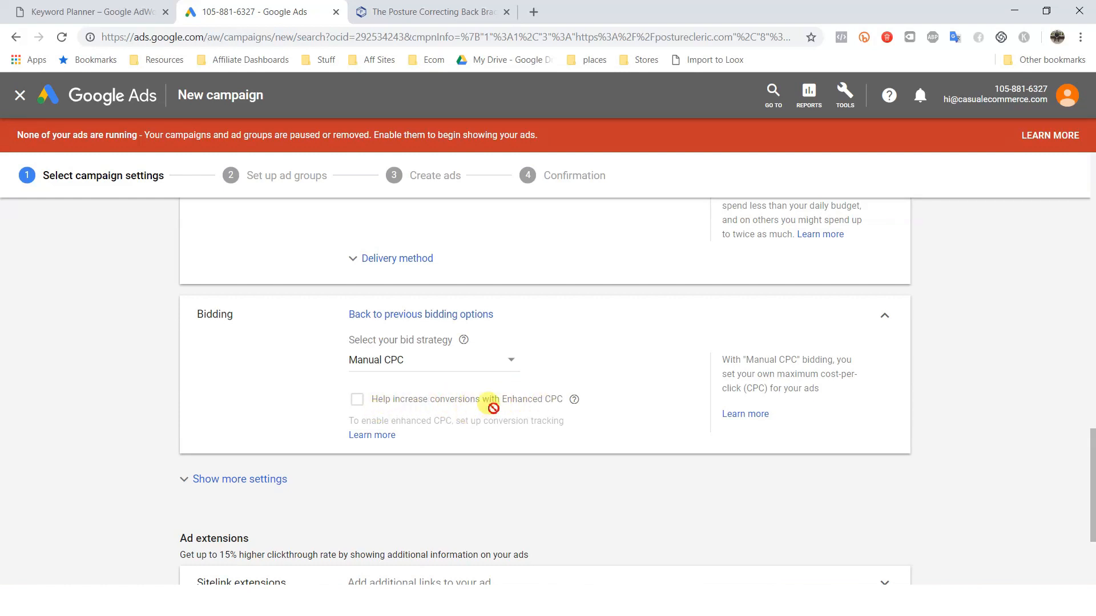
Step: Check the campaign's additional ad schedule and ad rotation settings
scroll(520, 408, down, 2)
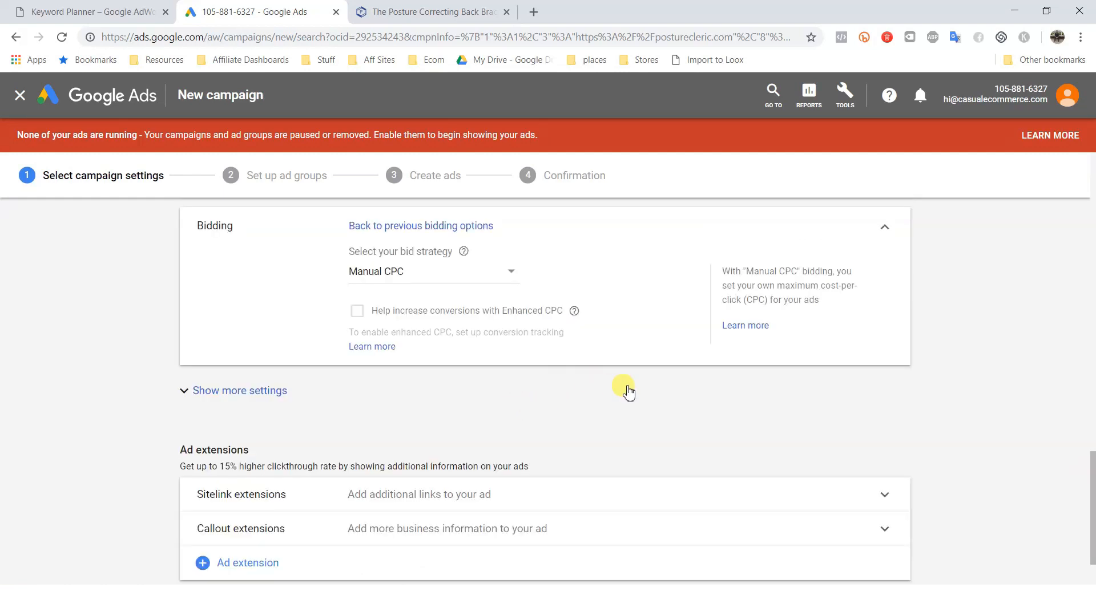
scroll(450, 311, down, 2)
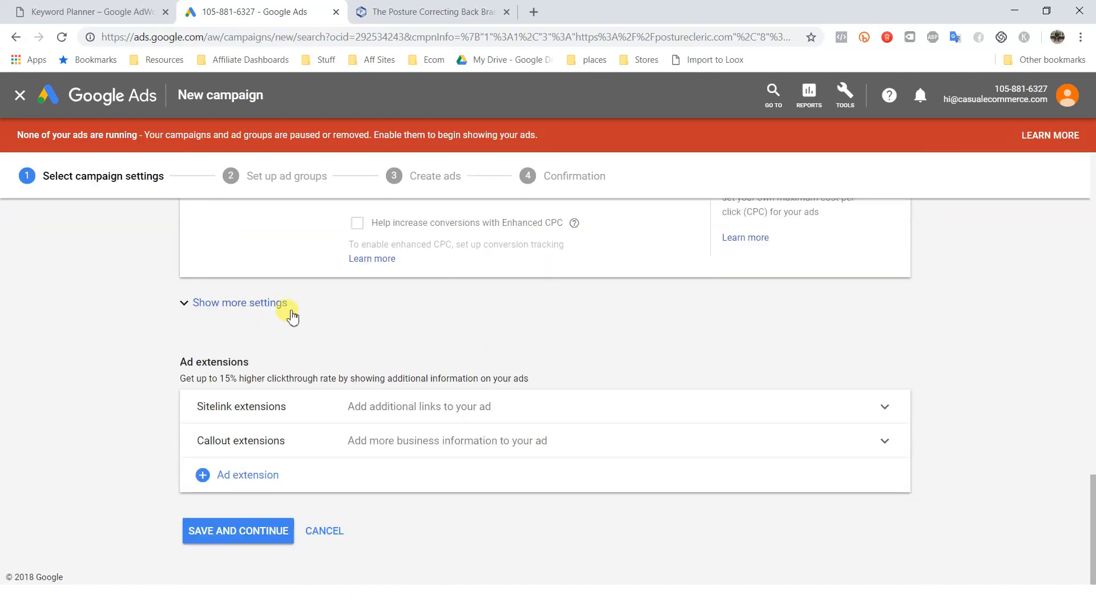
click(254, 308)
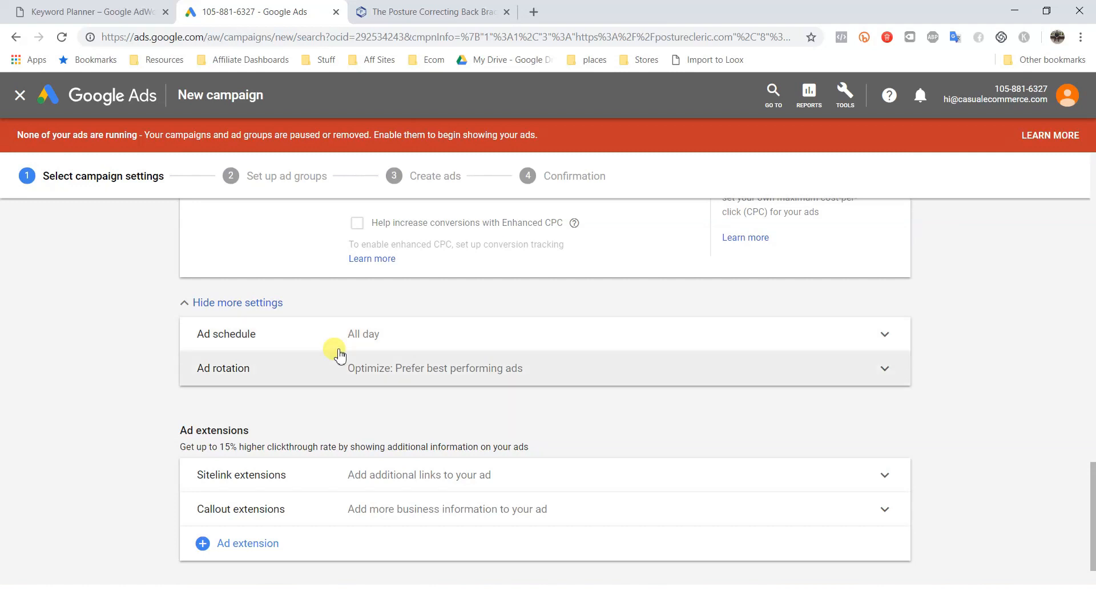
click(217, 302)
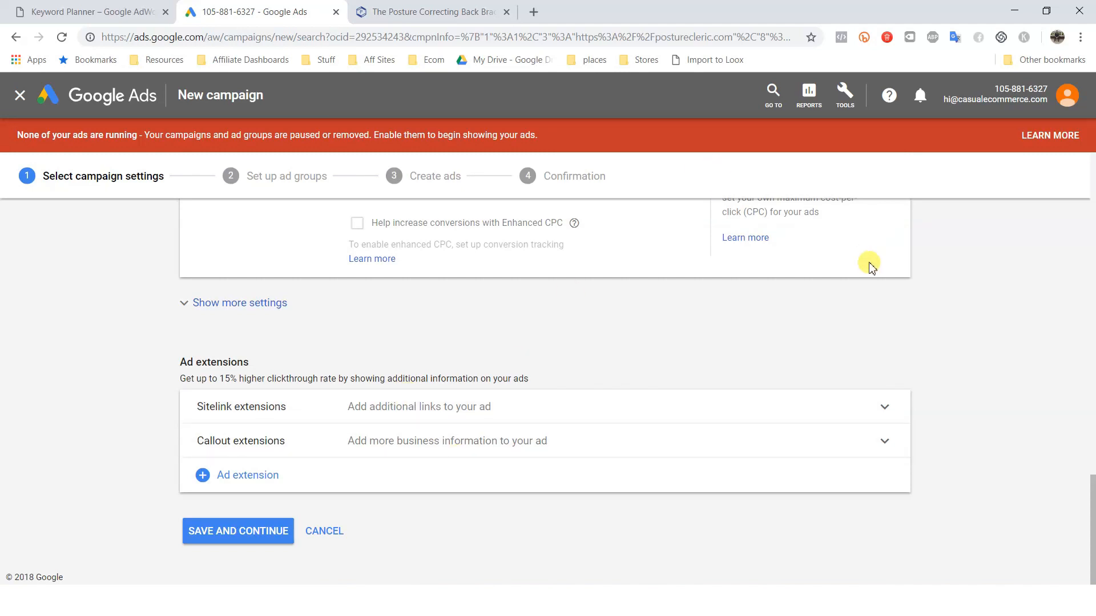
Step: Expand the sitelink extensions section and copy the link address of the Contact page from the Posture Cleric store
click(881, 413)
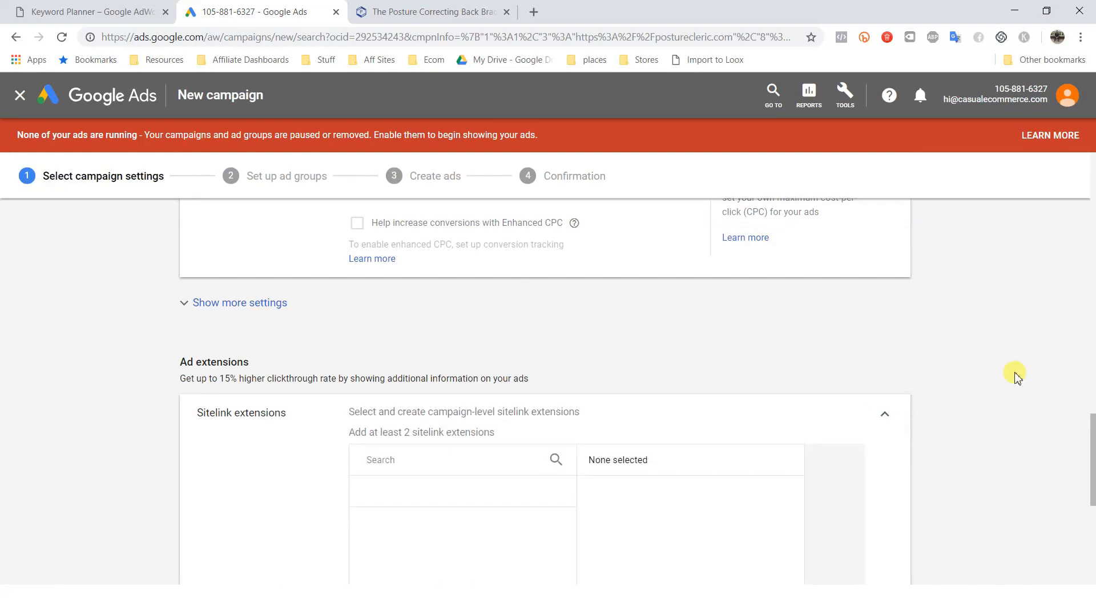
scroll(1015, 375, down, 4)
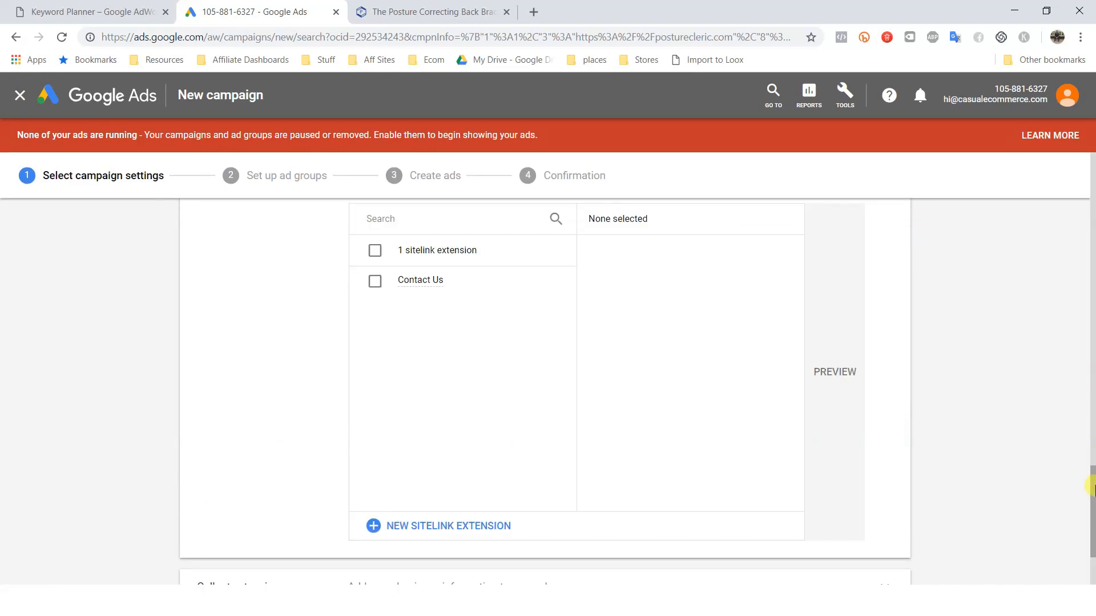
scroll(1024, 411, up, 1)
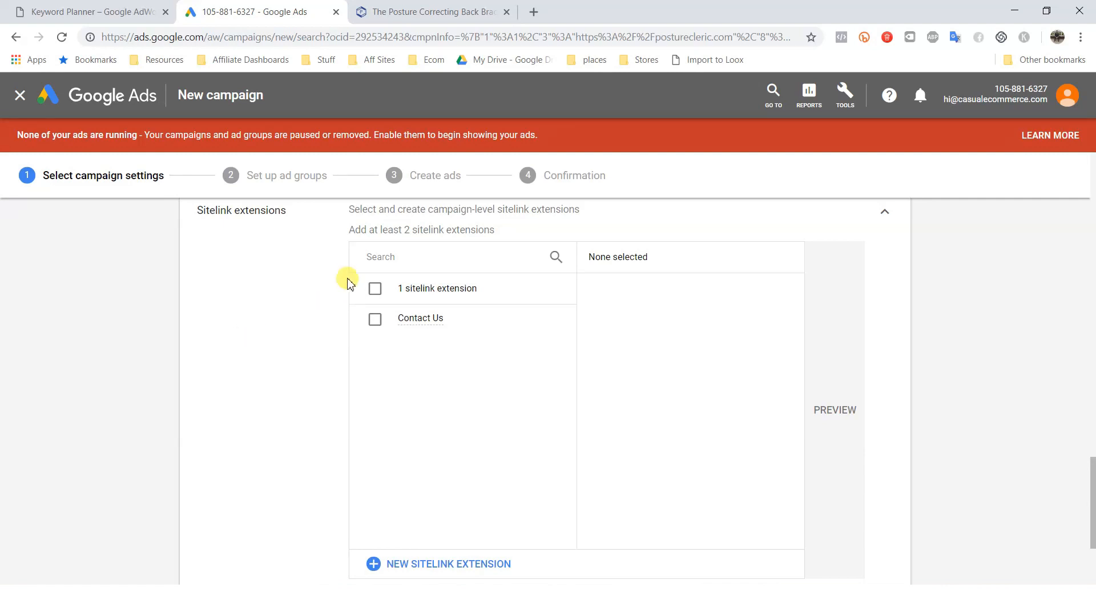
click(461, 7)
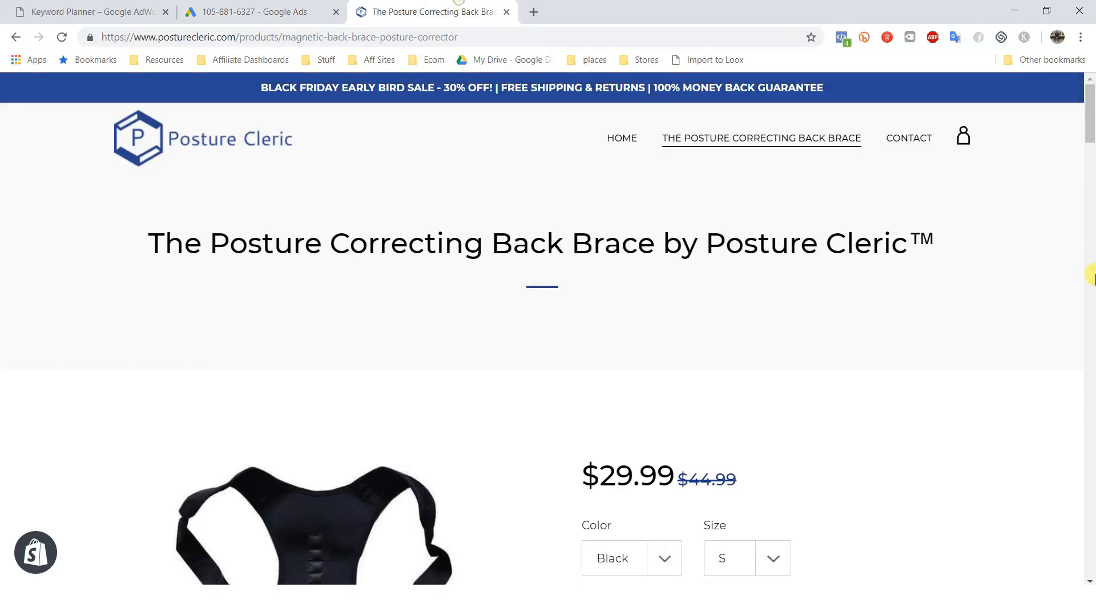
right_click(896, 143)
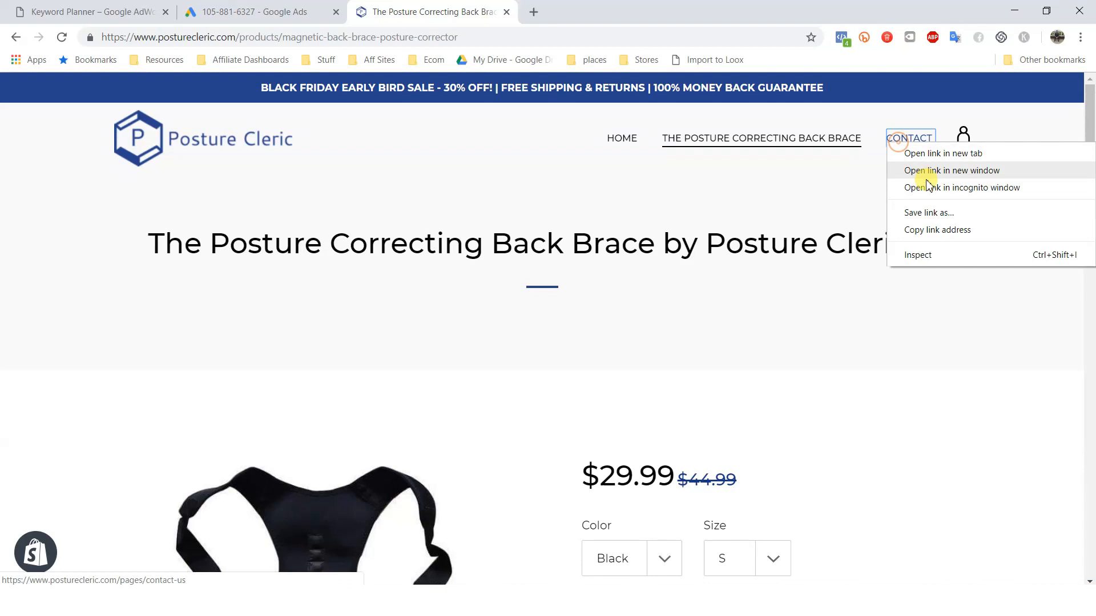
click(942, 231)
click(246, 5)
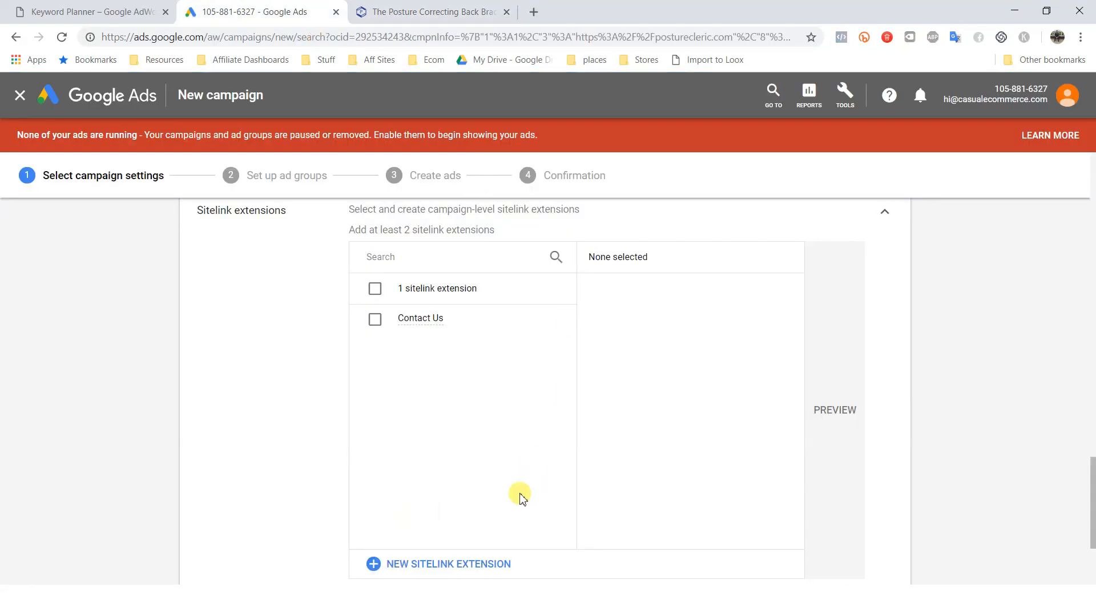
click(455, 565)
click(423, 276)
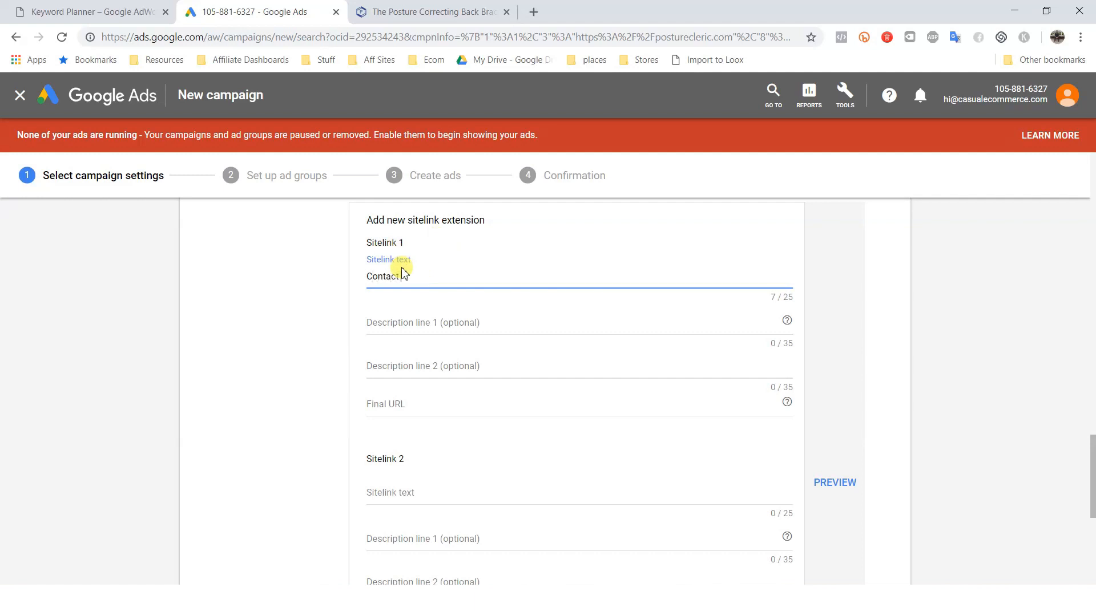
text(Contact Us)
click(406, 408)
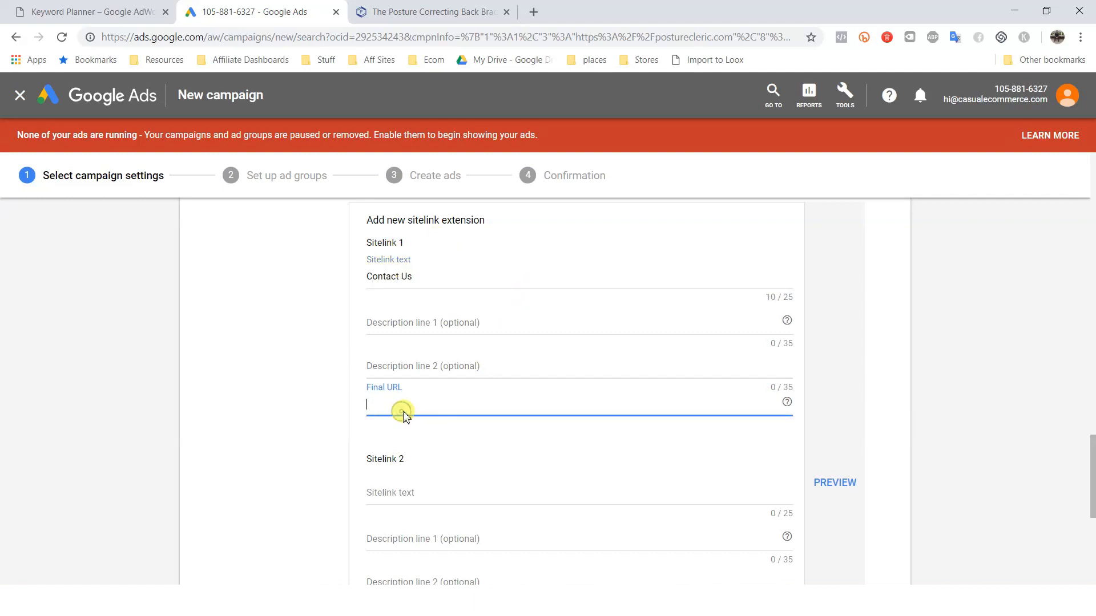
right_click(407, 408)
click(460, 295)
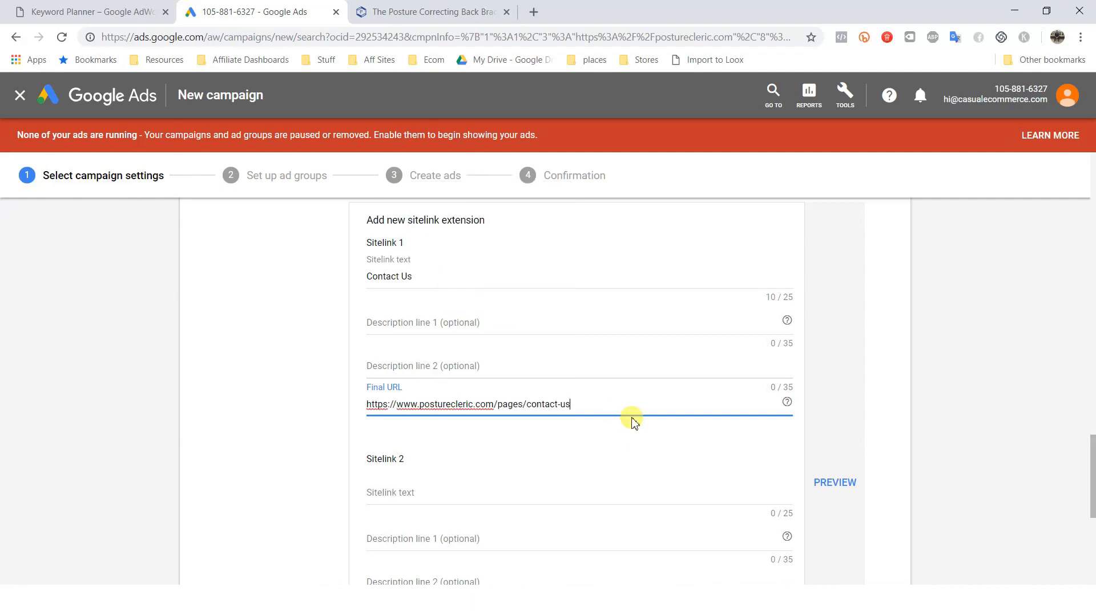
Step: Set sitelink 2's text to "Shipping & Returns" and copy that page's link address from the Posture Cleric store's footer
scroll(574, 432, down, 2)
click(395, 405)
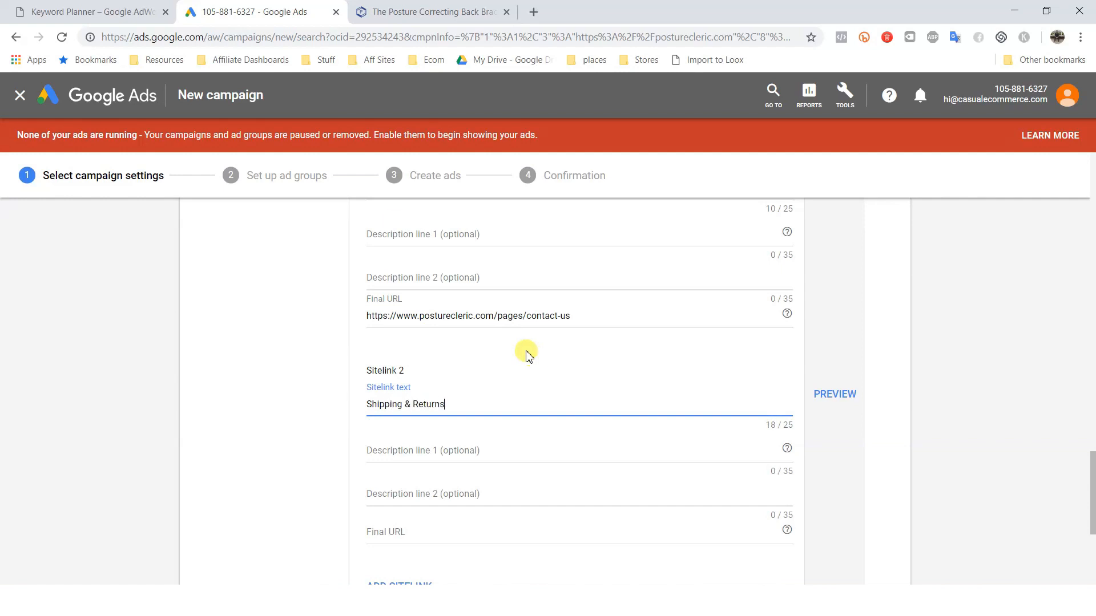
click(436, 12)
scroll(1090, 505, down, 10)
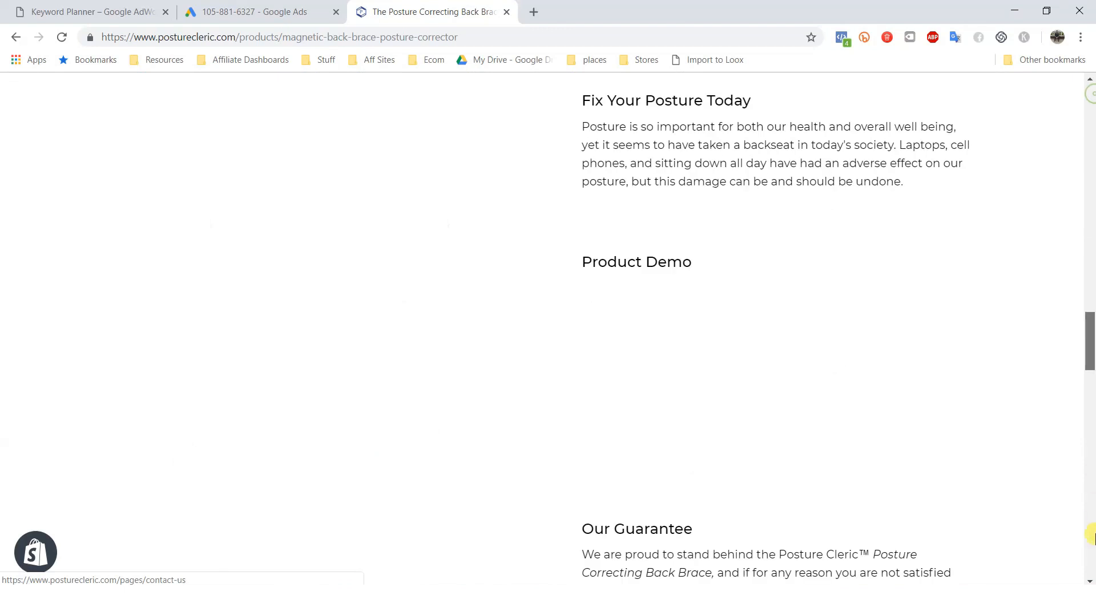
scroll(1090, 505, down, 10)
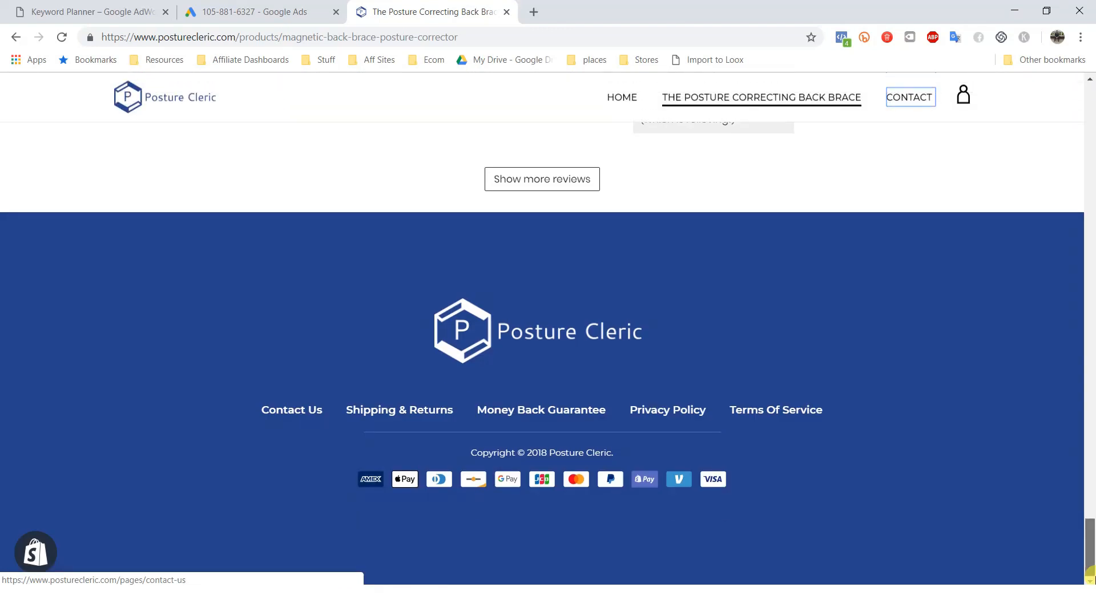
right_click(405, 415)
click(499, 499)
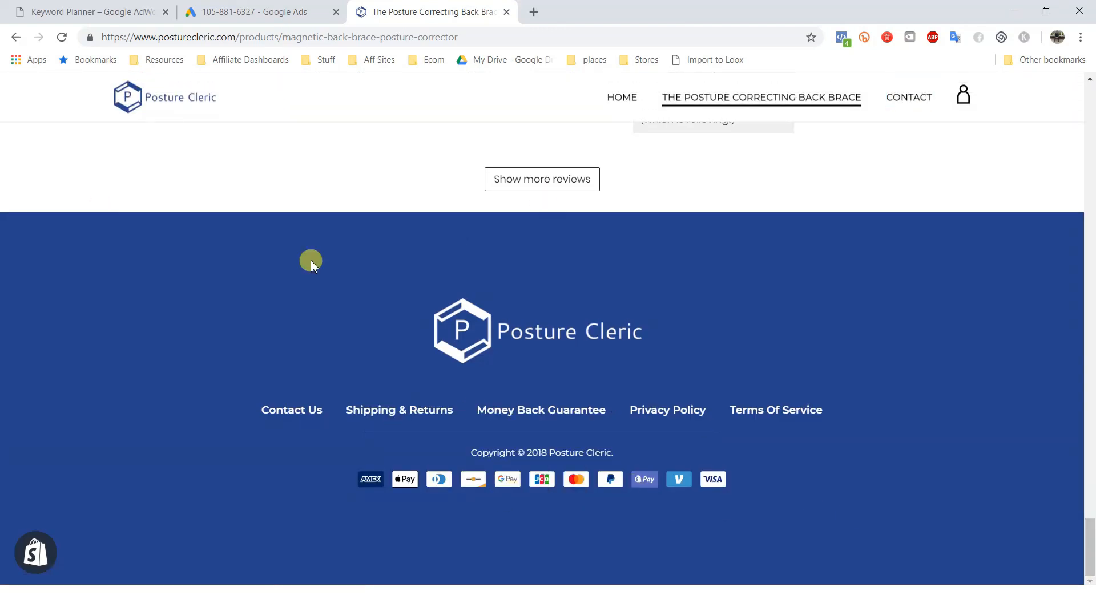
click(261, 5)
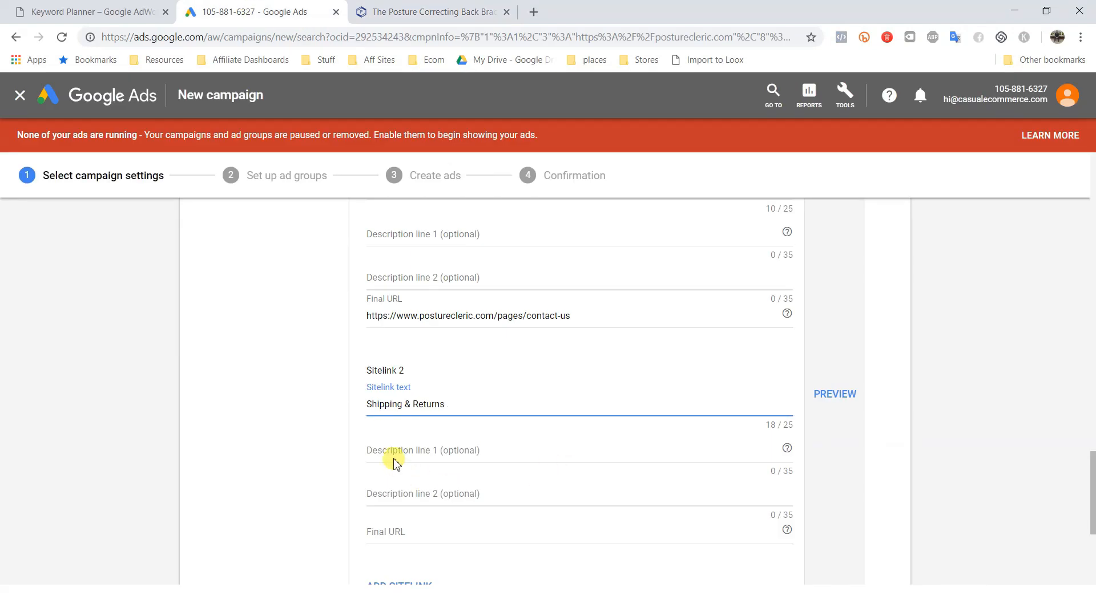
click(386, 534)
right_click(386, 534)
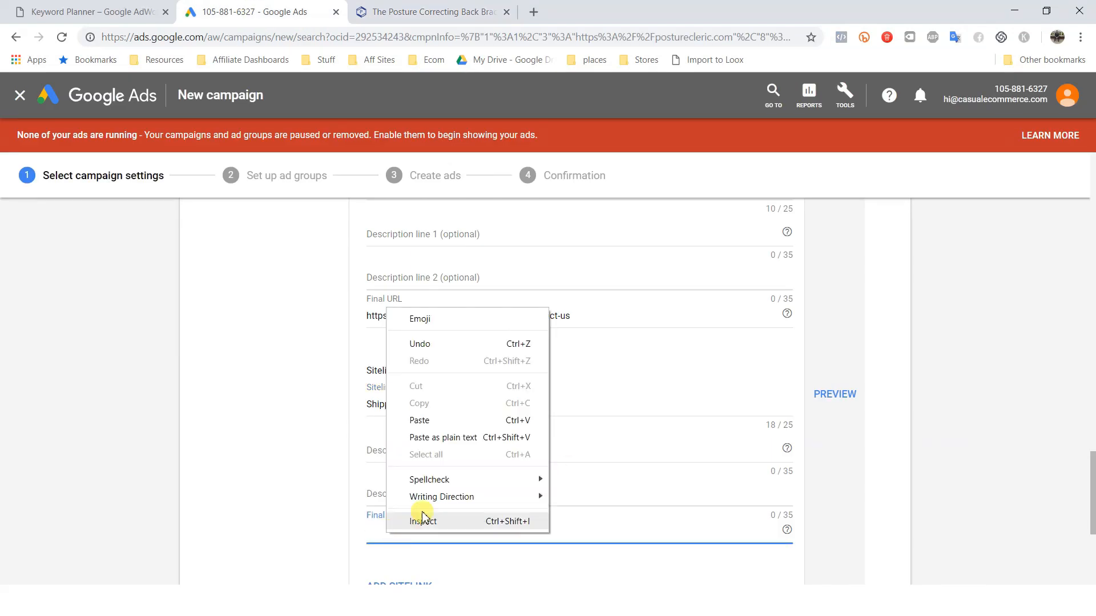
click(447, 422)
click(281, 511)
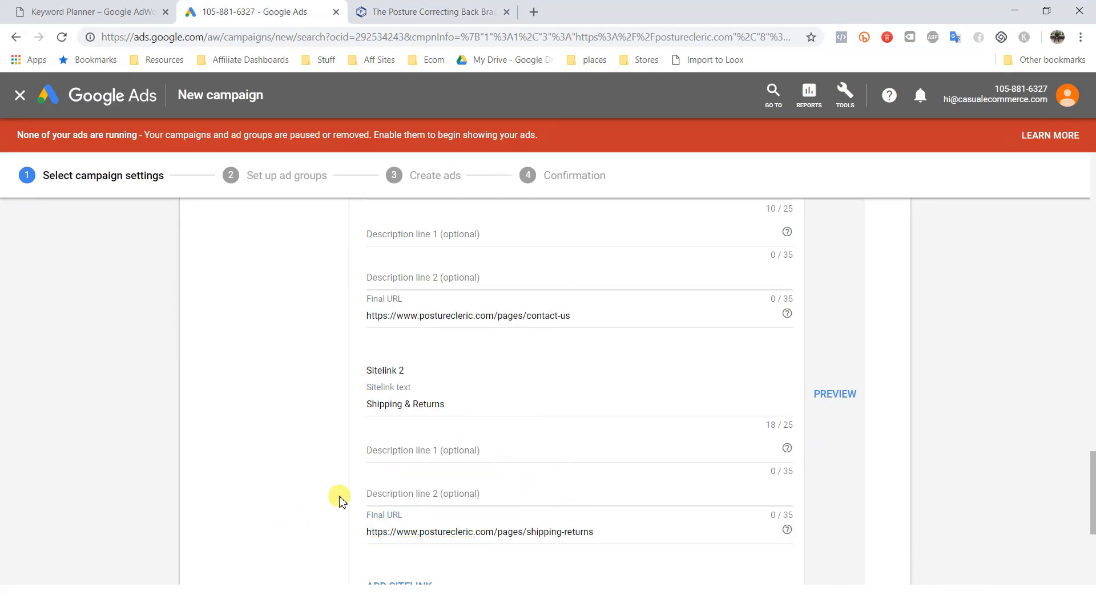
Step: Search google.com in a new browser tab for "posture corrector" and examine how the competing text ads are presented
click(535, 12)
text(google.com)
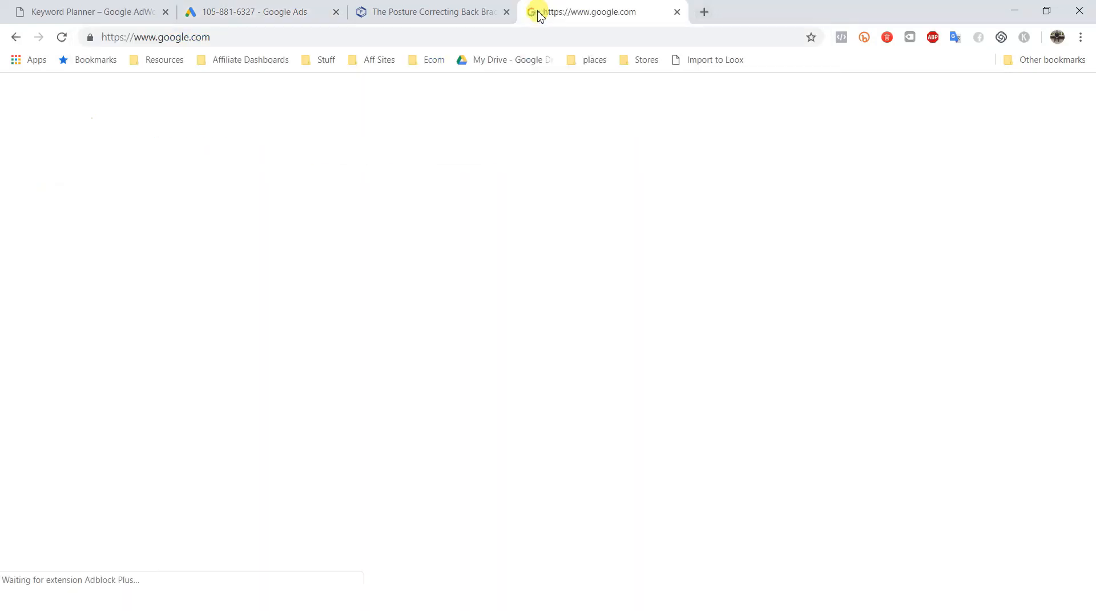
key(Return)
text(postur)
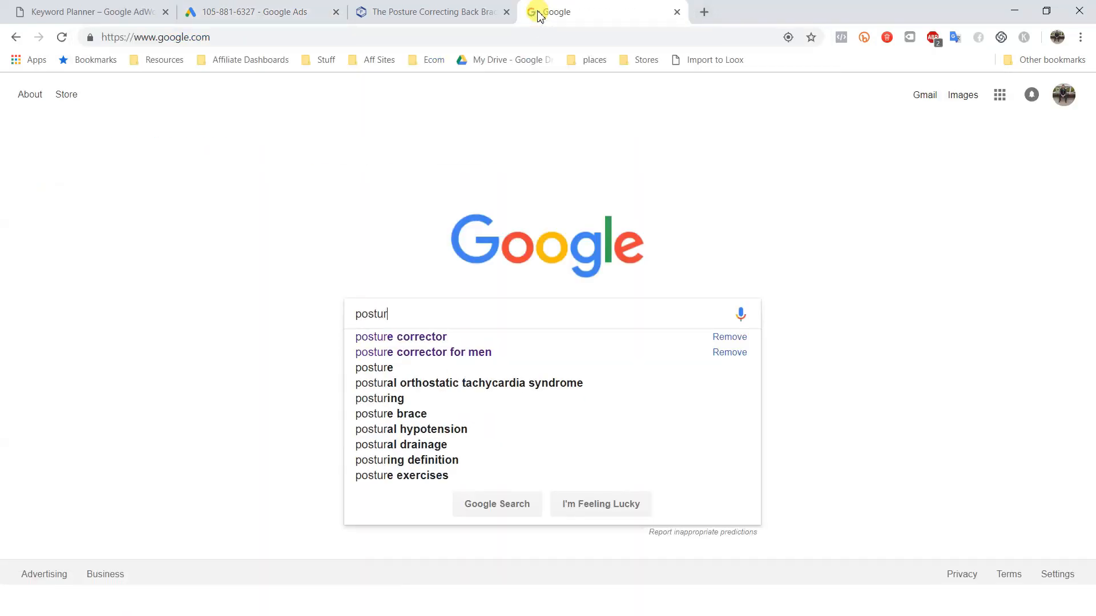
text(e corrector)
key(Return)
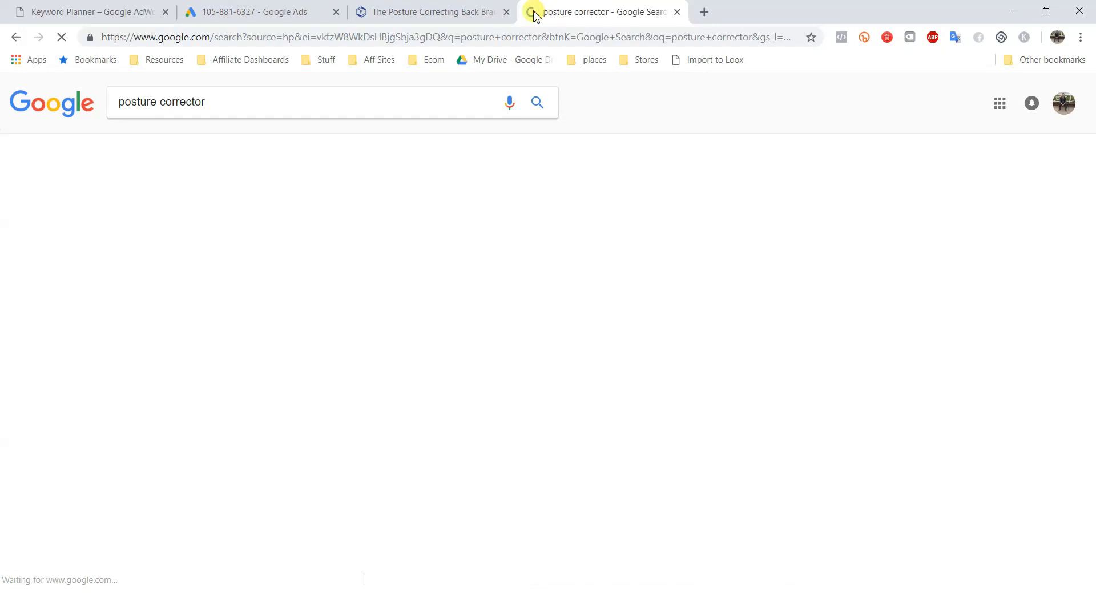
scroll(701, 289, down, 1)
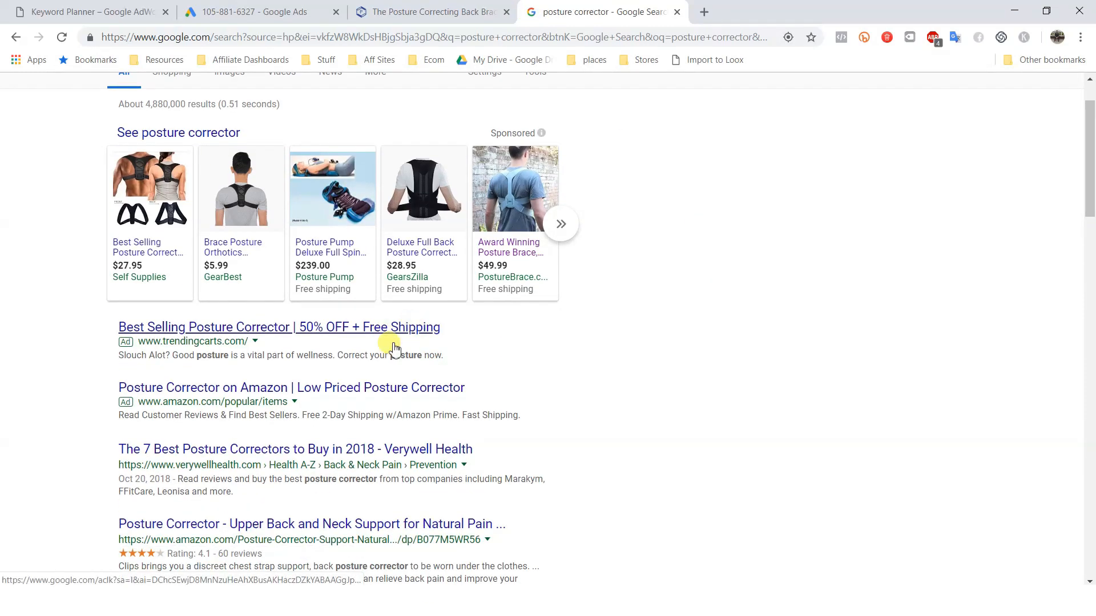
drag(114, 324, 569, 417)
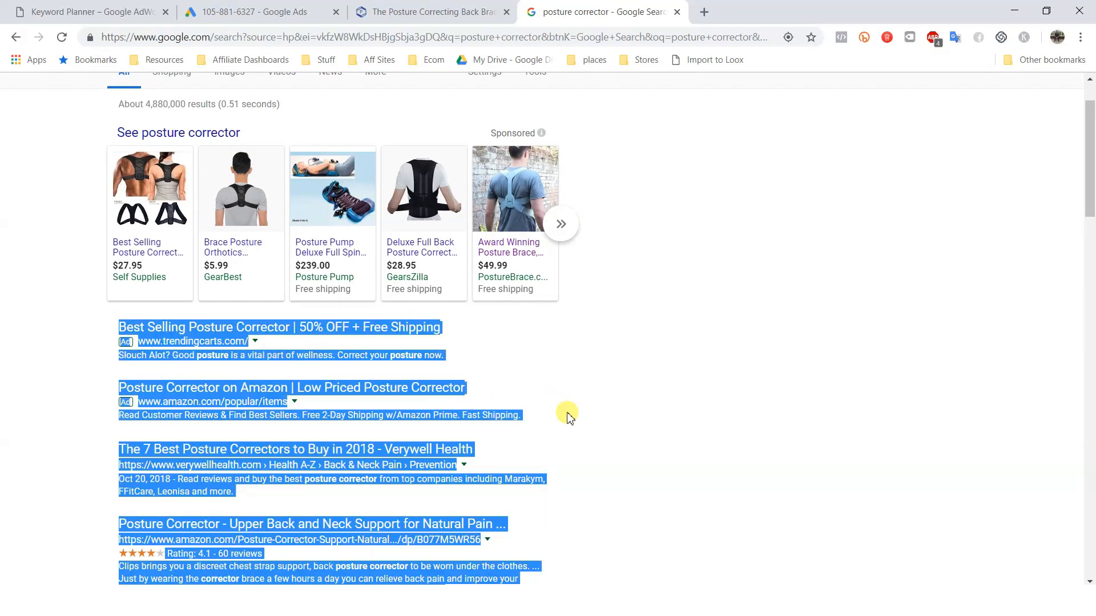
Step: Examine the competing text ads in the posture corrector search results, including the sitelinks beneath the ads near the page's end
click(220, 371)
drag(544, 415, 70, 318)
click(77, 329)
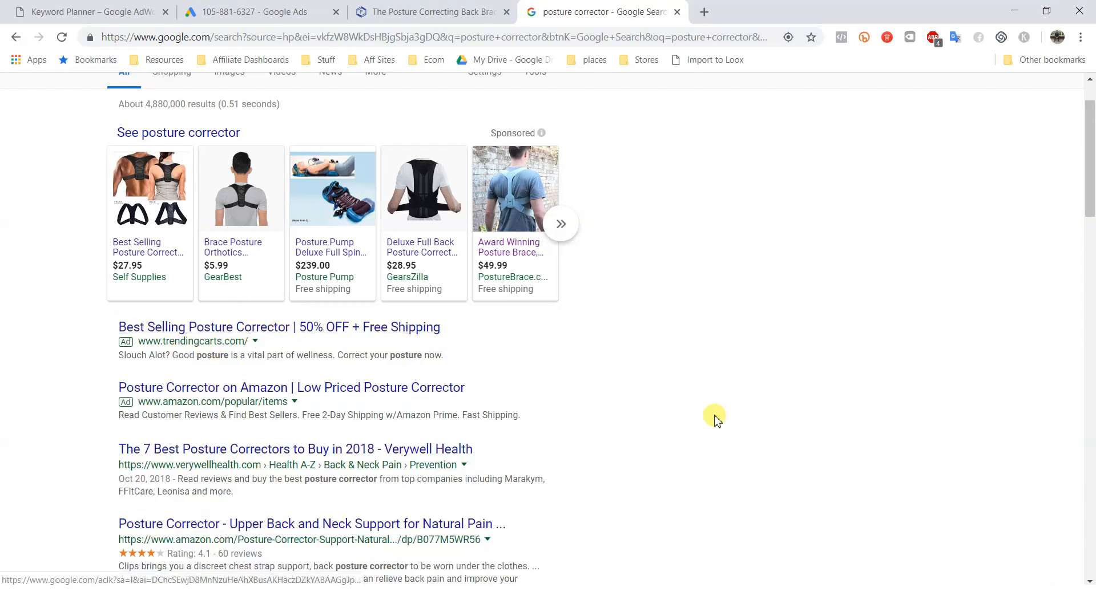
scroll(713, 416, up, 1)
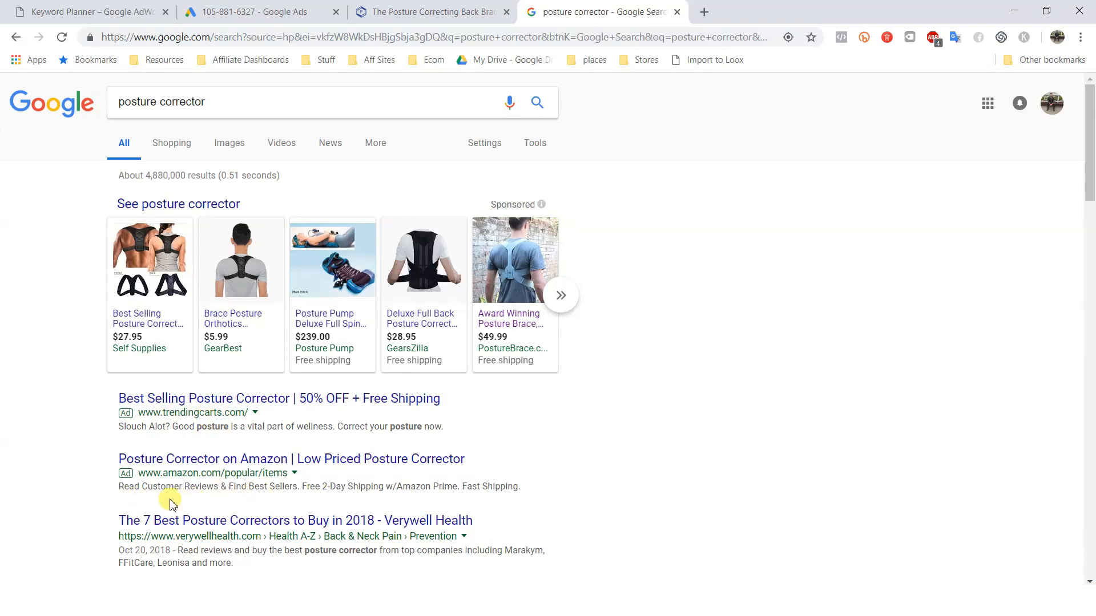
drag(1089, 188, 1090, 502)
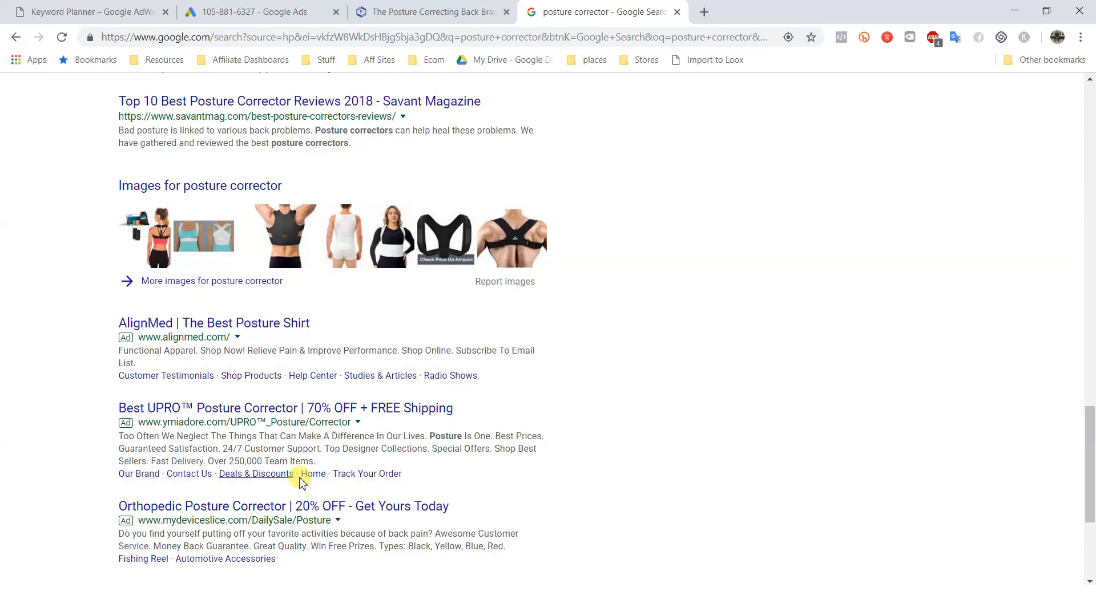
scroll(303, 536, down, 3)
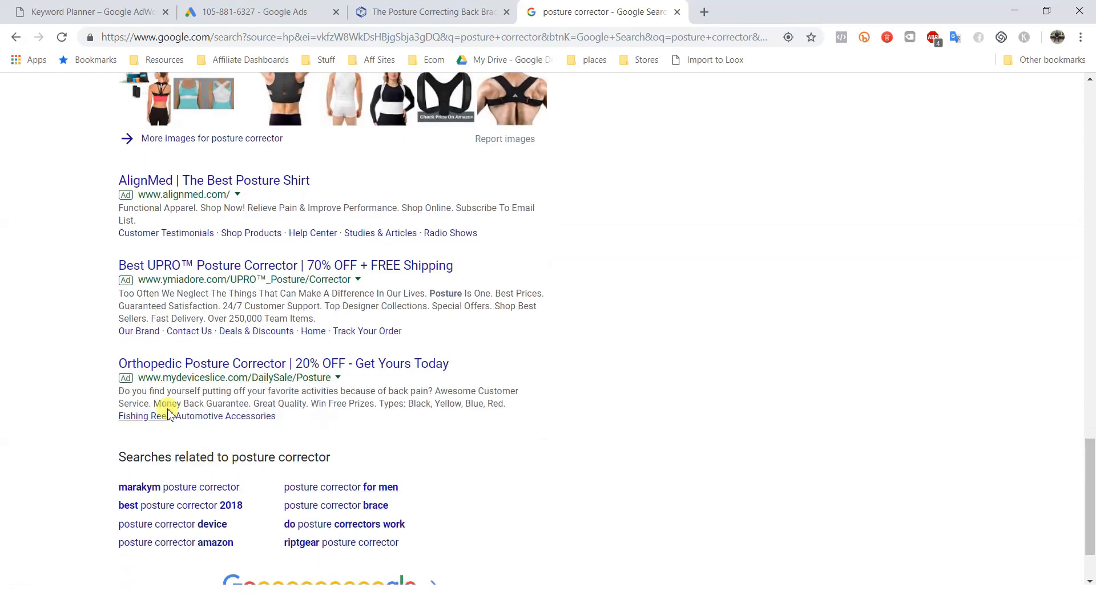
scroll(228, 422, up, 2)
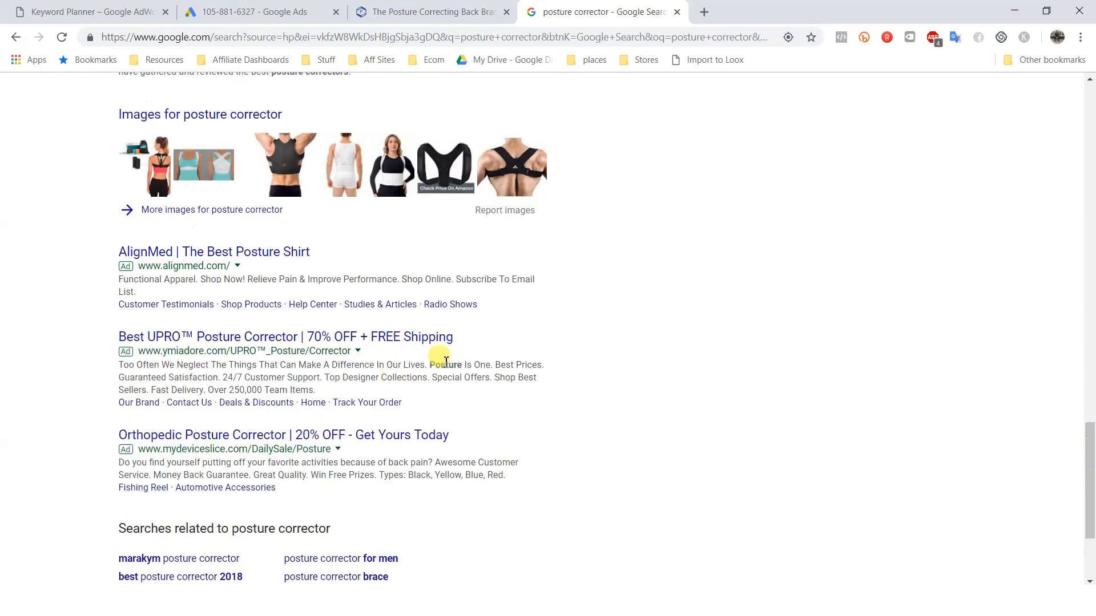
Step: Check the footer links of the Posture Cleric store and return to the campaign draft in Google Ads
click(251, 10)
scroll(475, 349, up, 1)
click(489, 17)
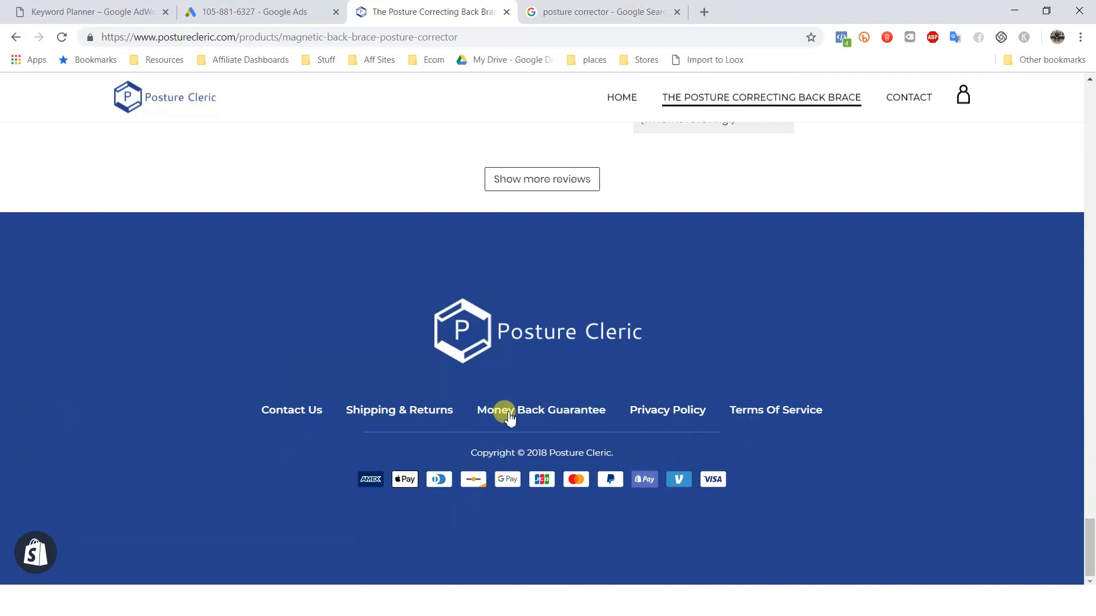
scroll(1090, 479, up, 3)
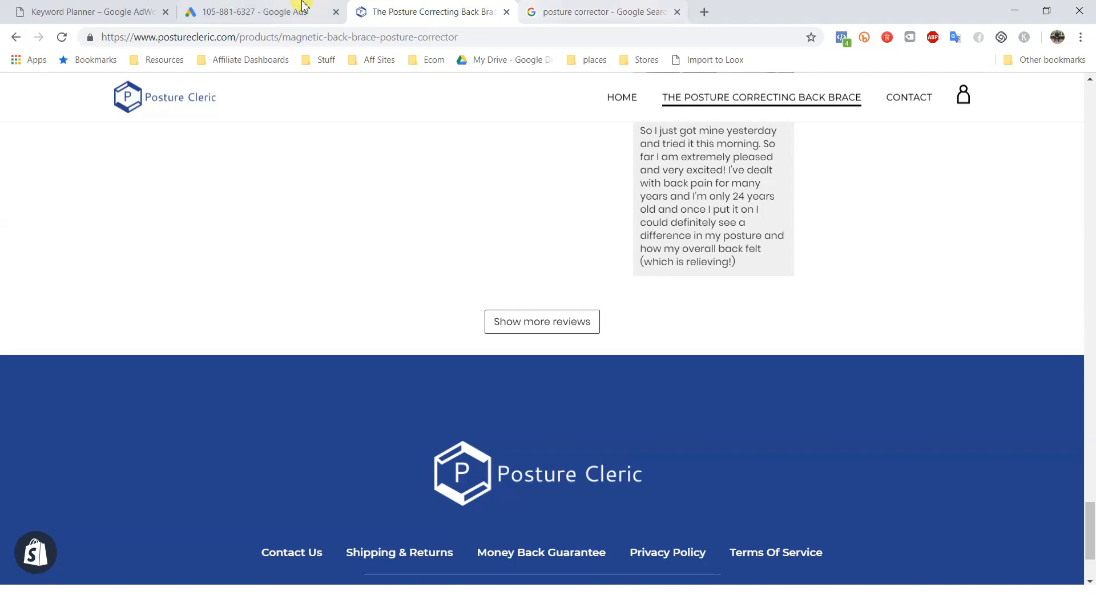
click(294, 8)
Step: Preview how the two new sitelinks look in the mobile ad and hide the preview
scroll(1054, 402, down, 2)
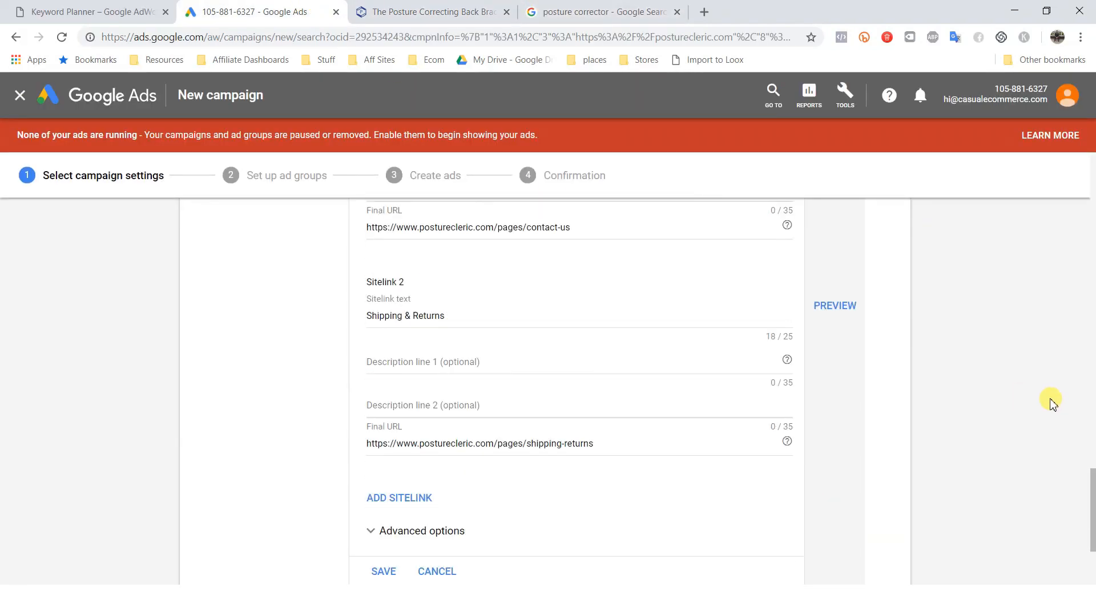
scroll(884, 359, up, 2)
click(850, 401)
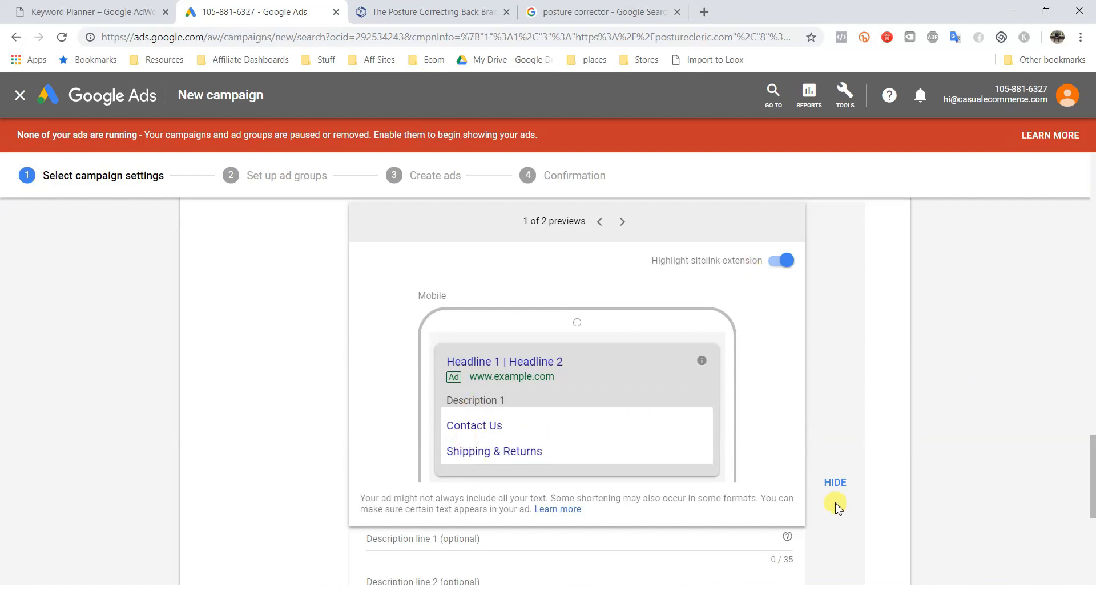
click(838, 484)
Step: Save the new Contact Us and Shipping & Returns sitelinks and expand the campaign's callout extensions section
scroll(624, 465, down, 5)
click(393, 482)
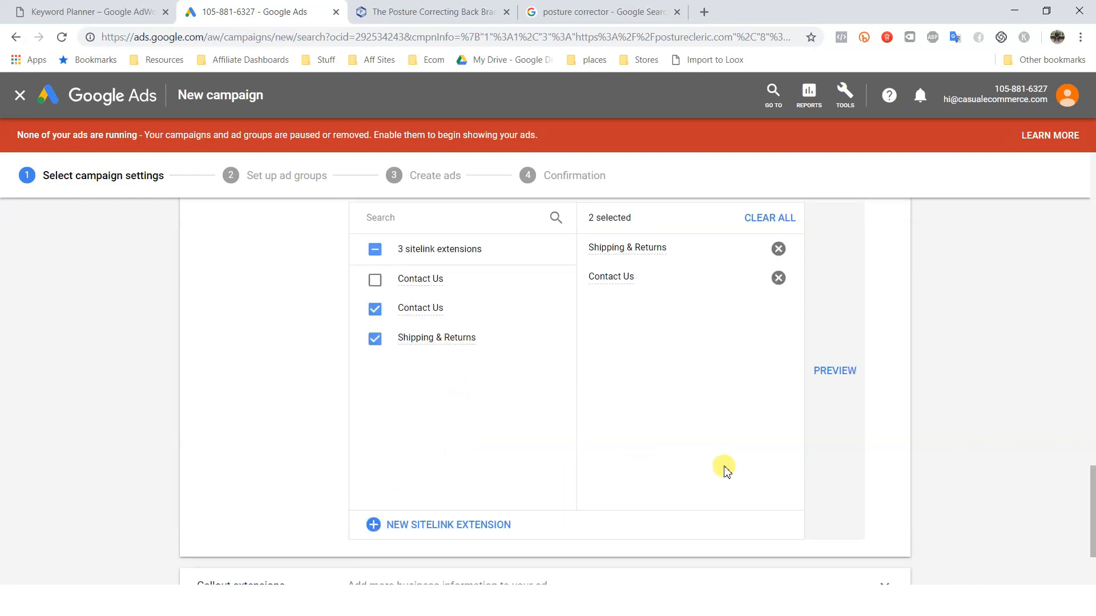
scroll(964, 437, up, 2)
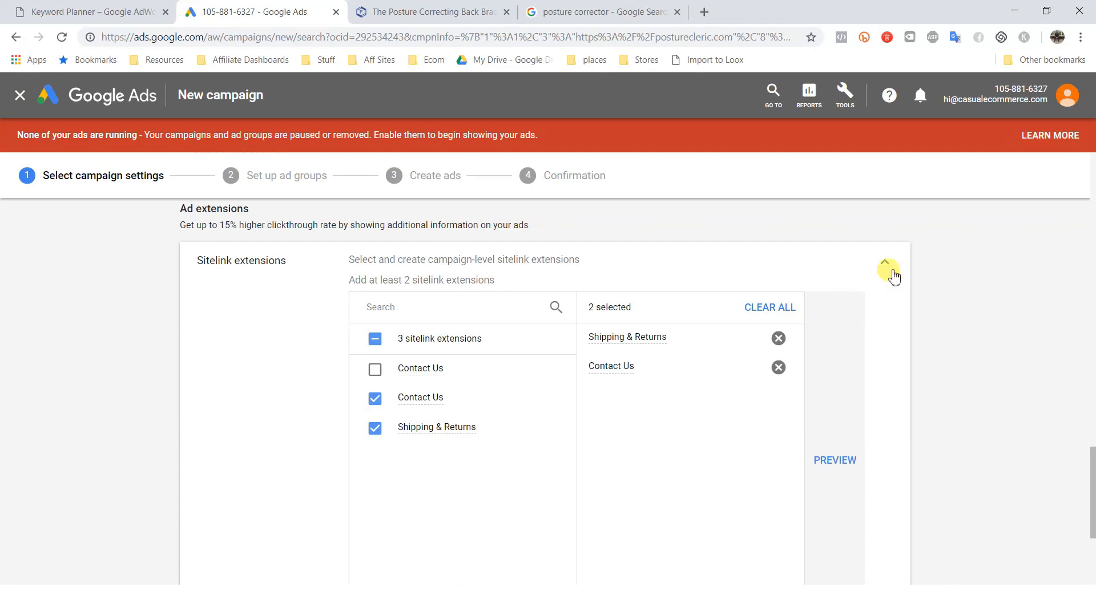
click(889, 269)
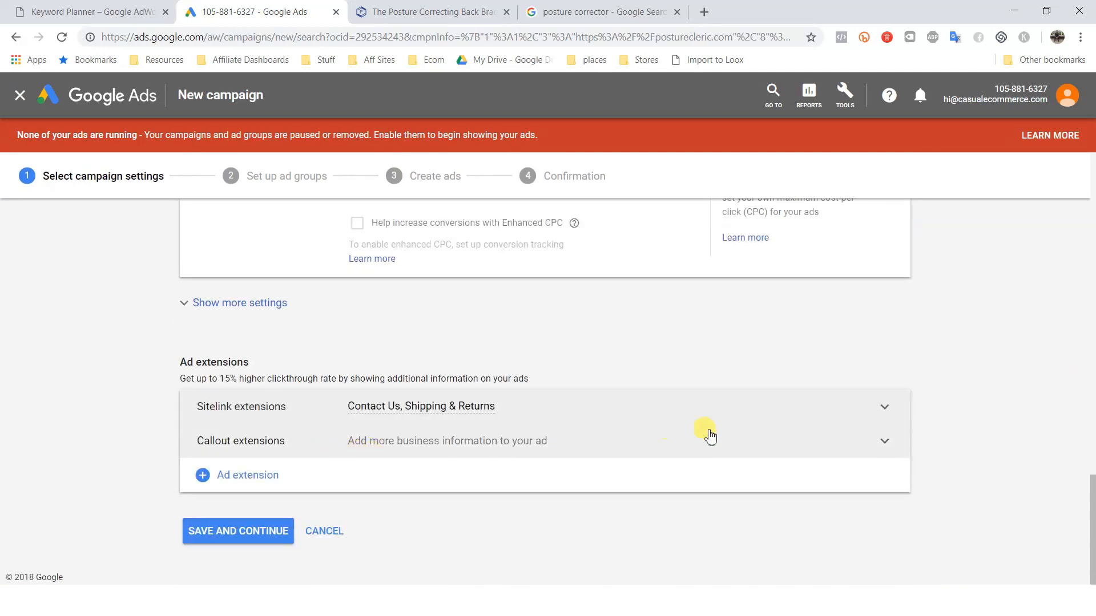
click(710, 438)
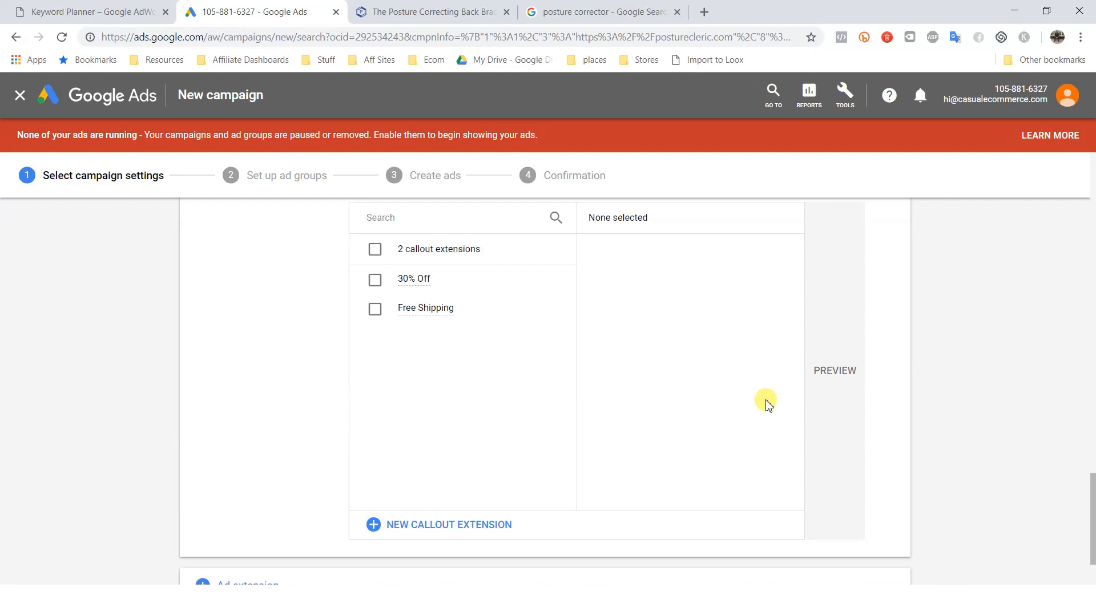
Step: Examine the callout phrases in the competing ads' descriptions on the Google results page and return to the campaign draft
click(549, 11)
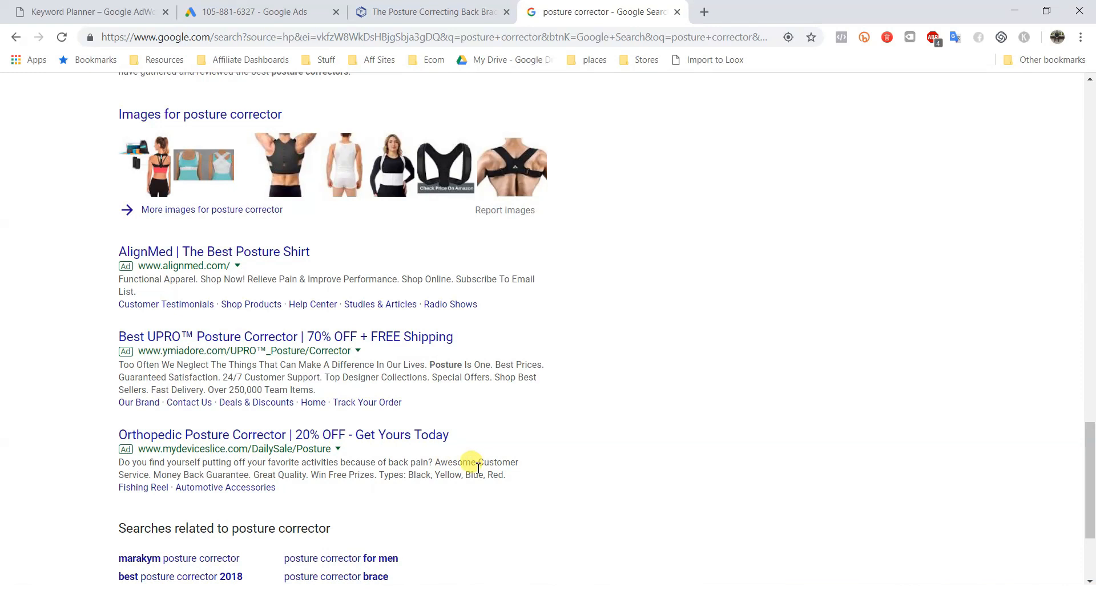
drag(438, 462, 489, 472)
click(521, 479)
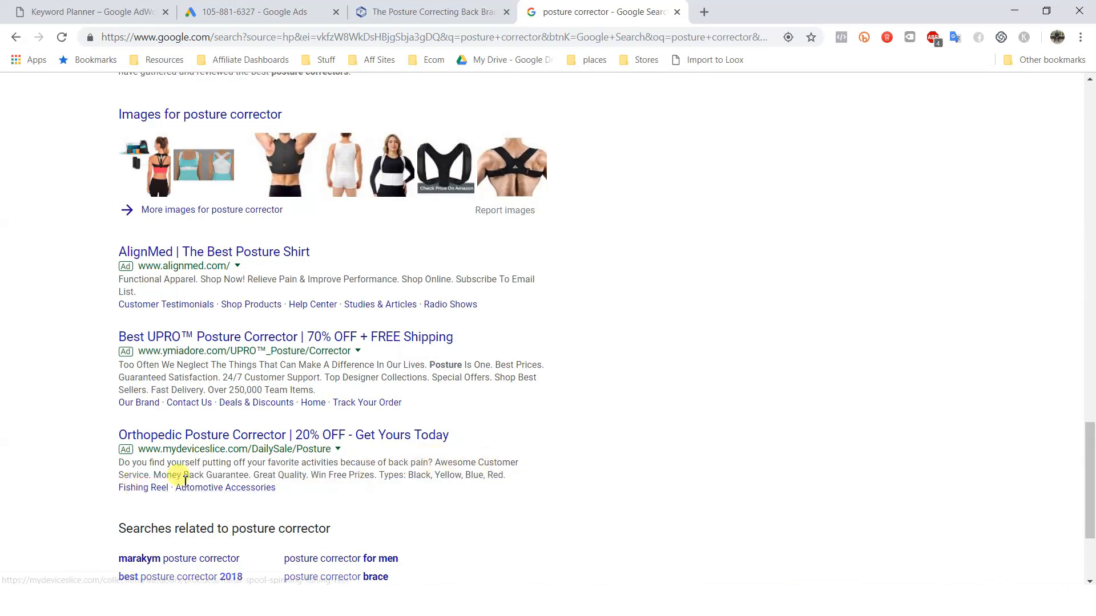
drag(311, 476, 499, 482)
click(479, 471)
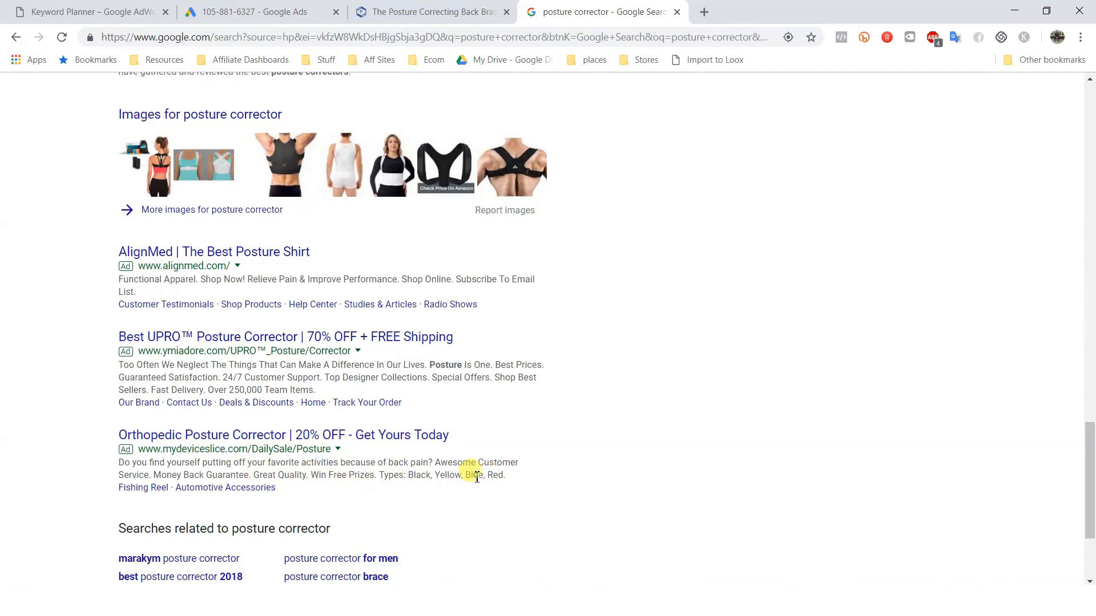
click(394, 480)
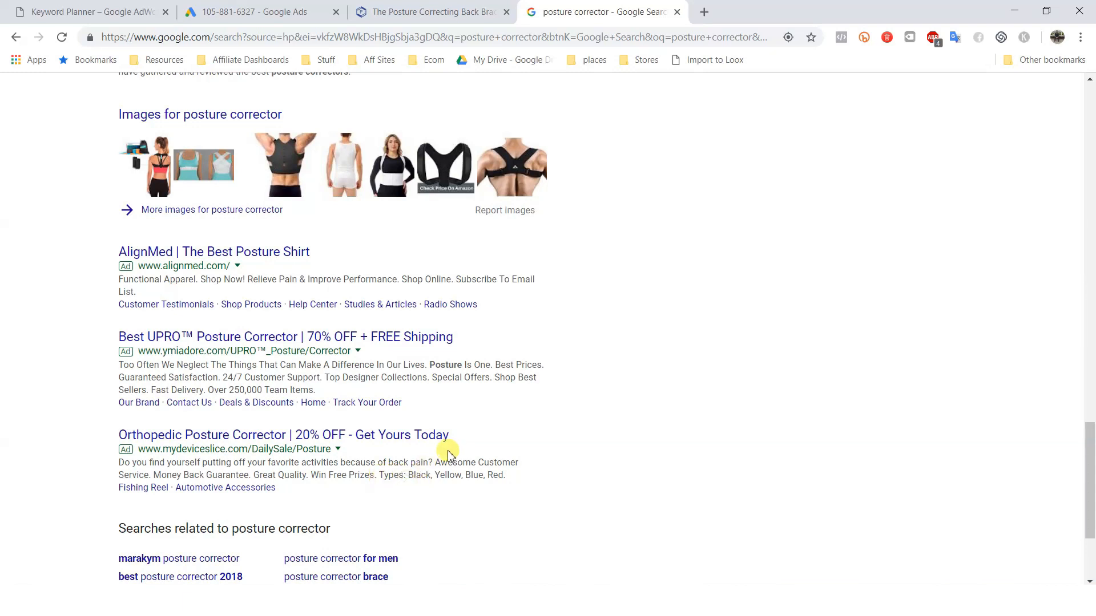
scroll(519, 466, up, 1)
scroll(519, 466, up, 1)
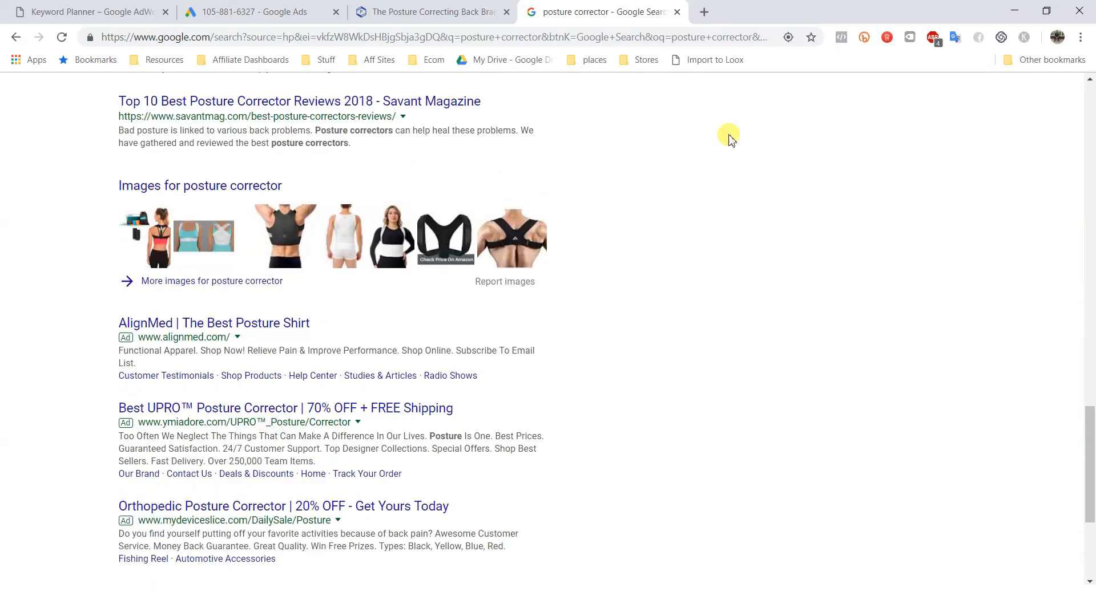
click(270, 10)
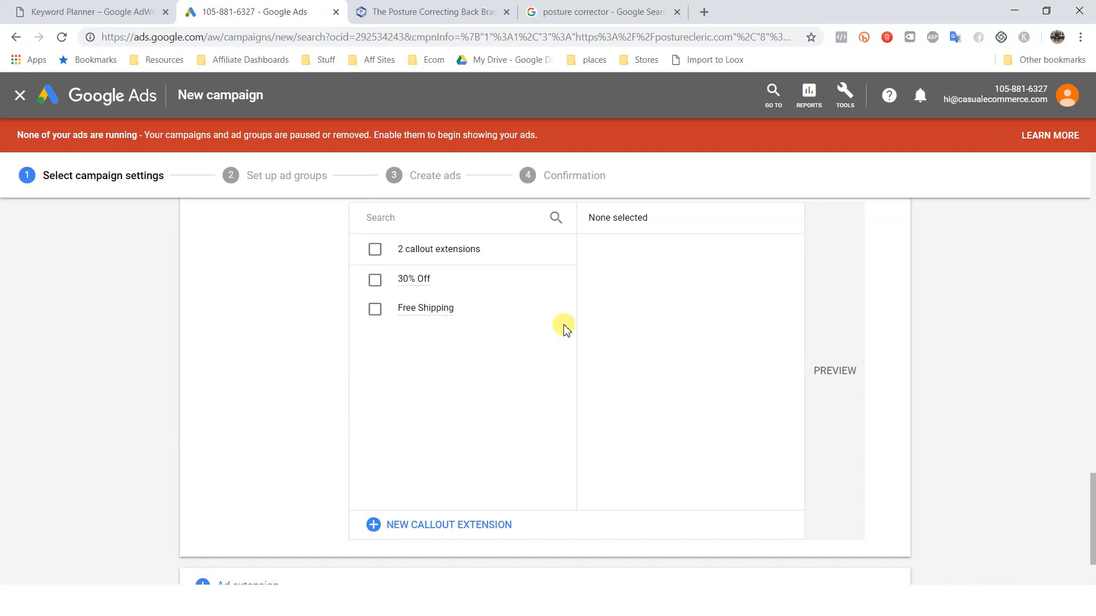
Step: Check the promotional banner of the Posture Cleric product page for offers and return to the campaign draft
click(452, 12)
scroll(788, 355, up, 3)
drag(1090, 492, 1089, 85)
click(245, 5)
scroll(927, 448, up, 2)
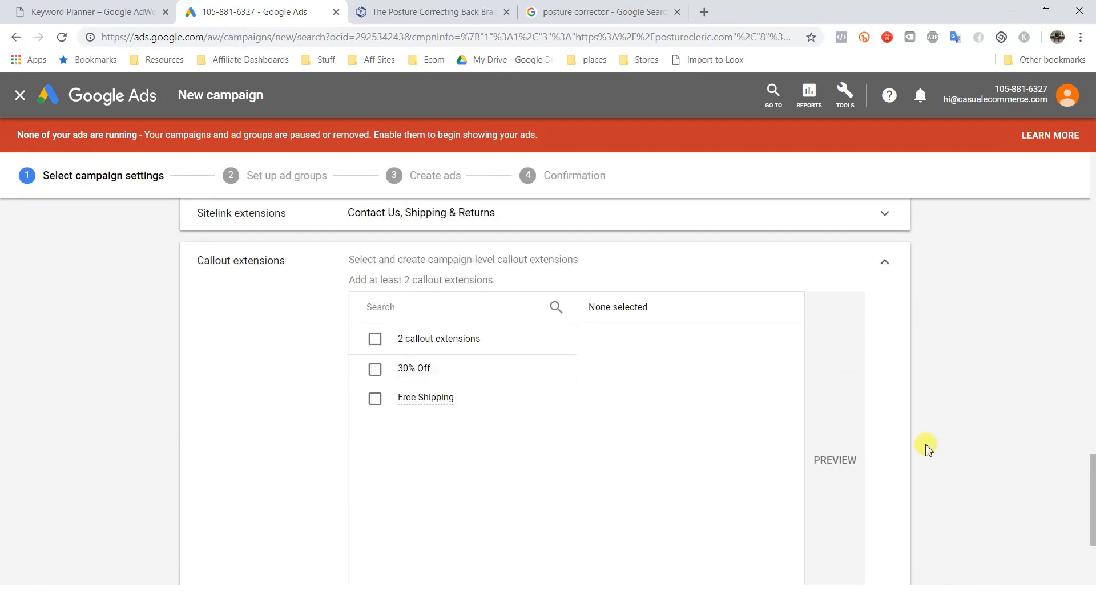
Step: Select the existing Free Shipping and 30% Off callout extensions for the campaign, checking the offer on the store's banner
scroll(799, 478, down, 2)
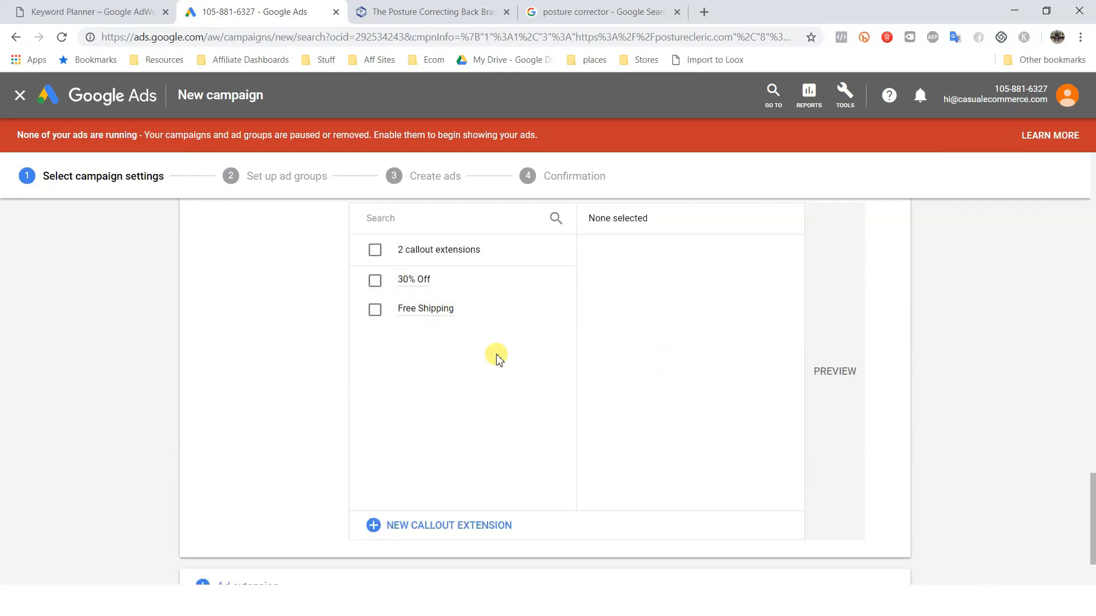
scroll(550, 338, up, 2)
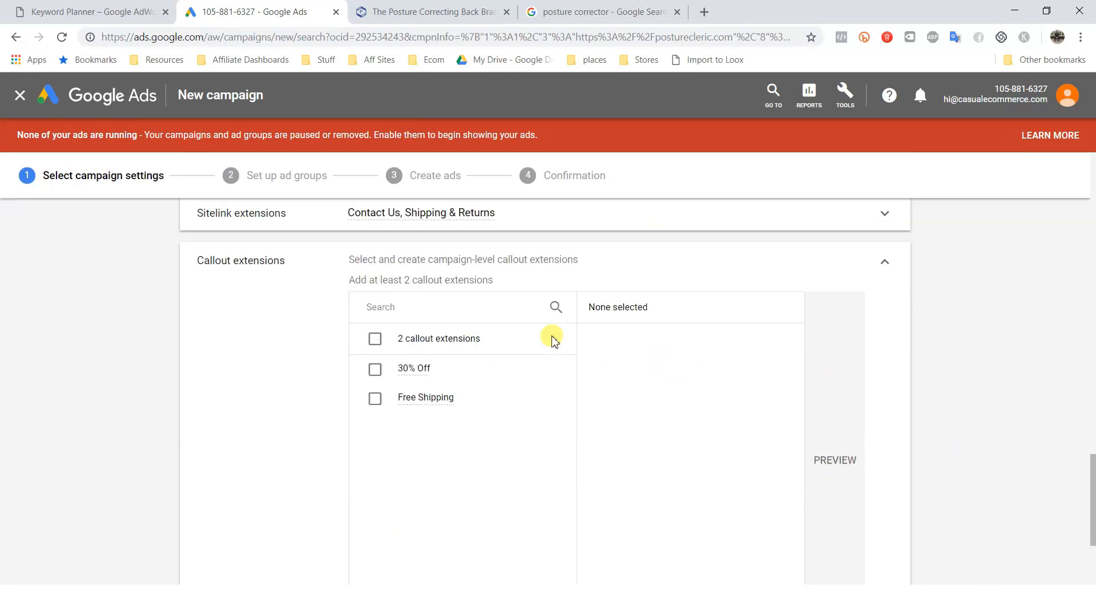
click(427, 387)
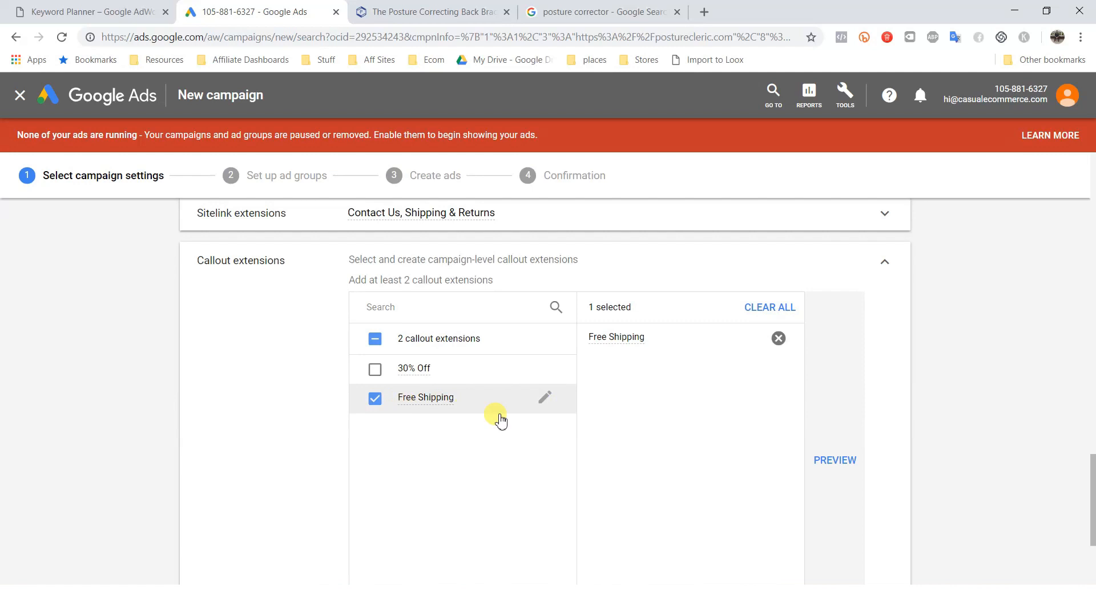
scroll(562, 434, down, 2)
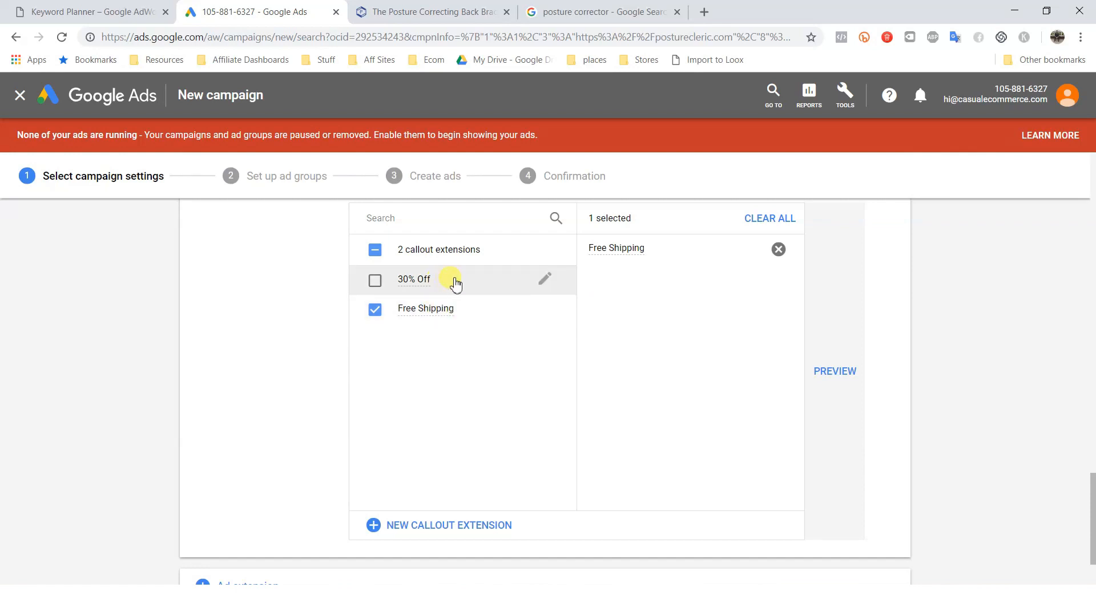
click(402, 8)
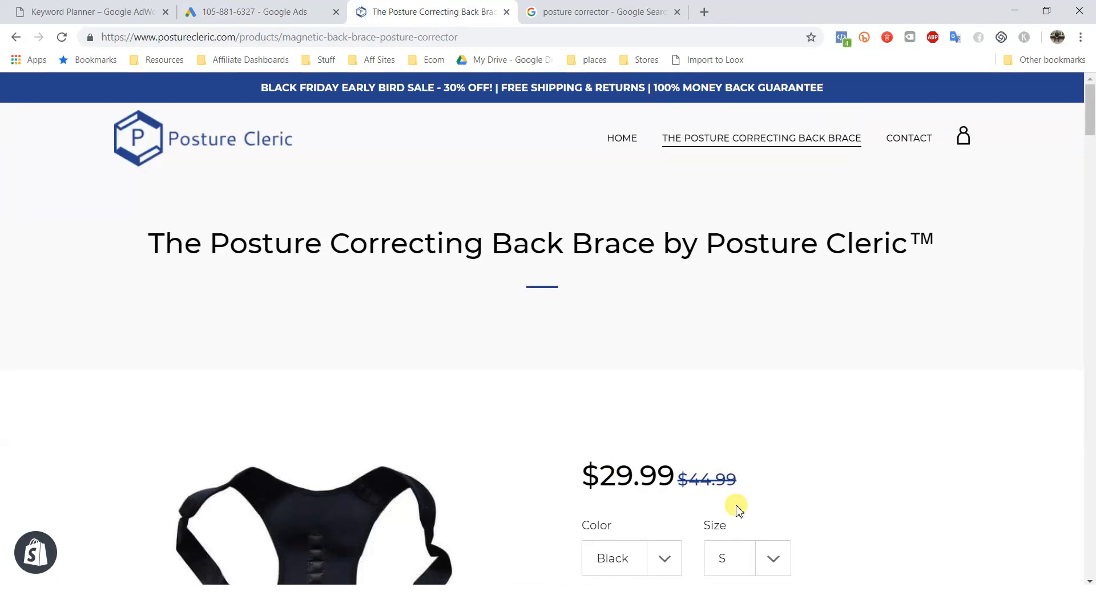
click(286, 8)
click(406, 281)
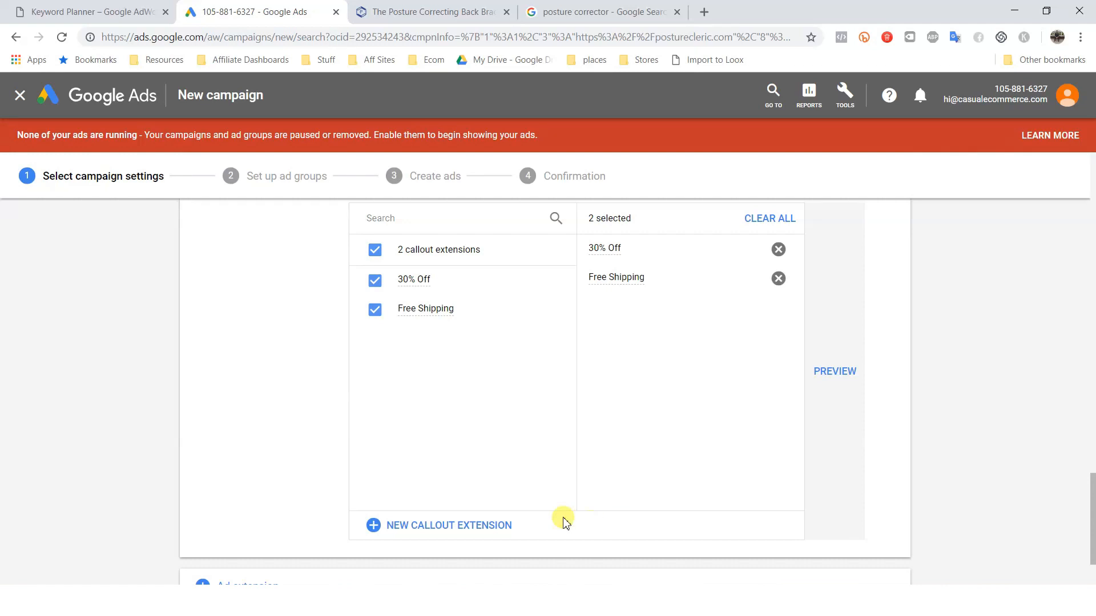
Step: Start a new callout extension with callout text 1 "Flash Sale" and callout text 2 "Money Back Guarantee"
click(419, 524)
scroll(702, 514, up, 2)
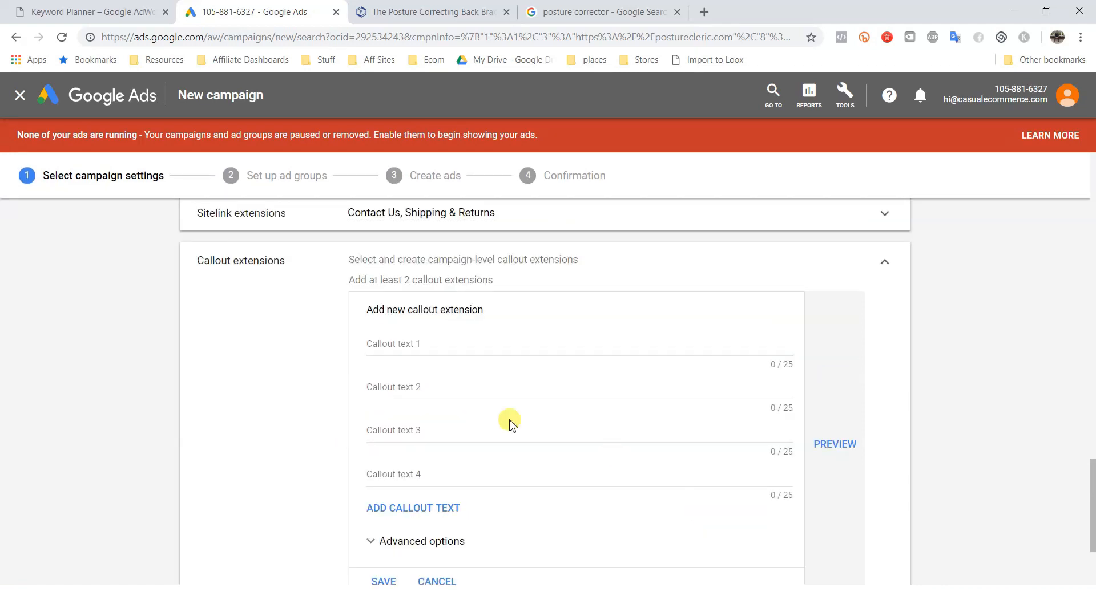
click(424, 342)
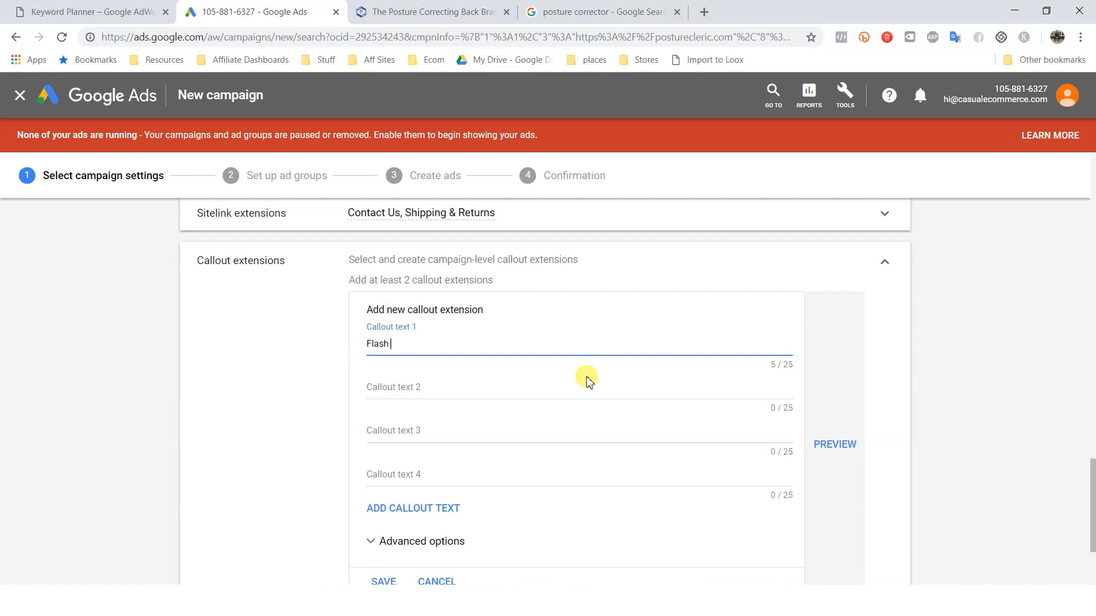
click(491, 390)
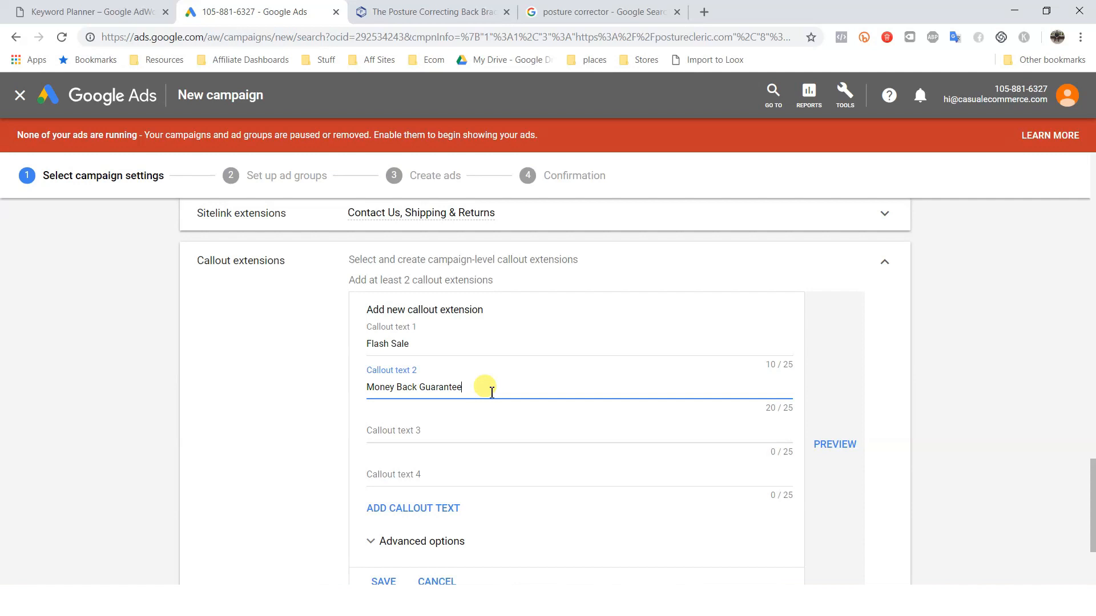
Step: Review the product page's trust badges for callout ideas and set callout text 3 to "Fast Shipping"
click(470, 437)
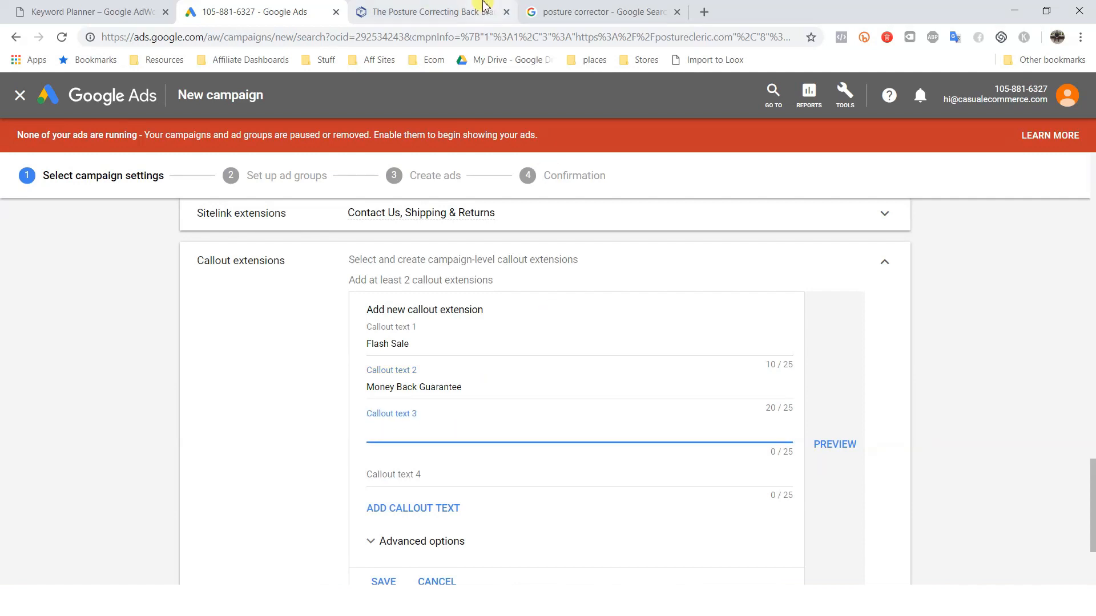
click(457, 10)
scroll(1091, 445, down, 9)
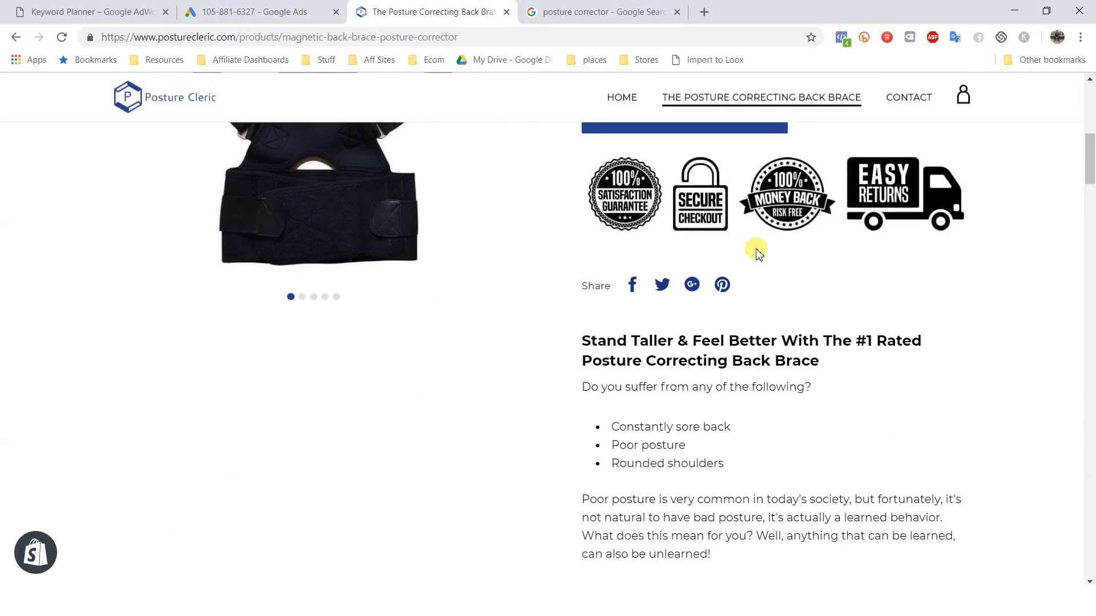
scroll(863, 248, up, 3)
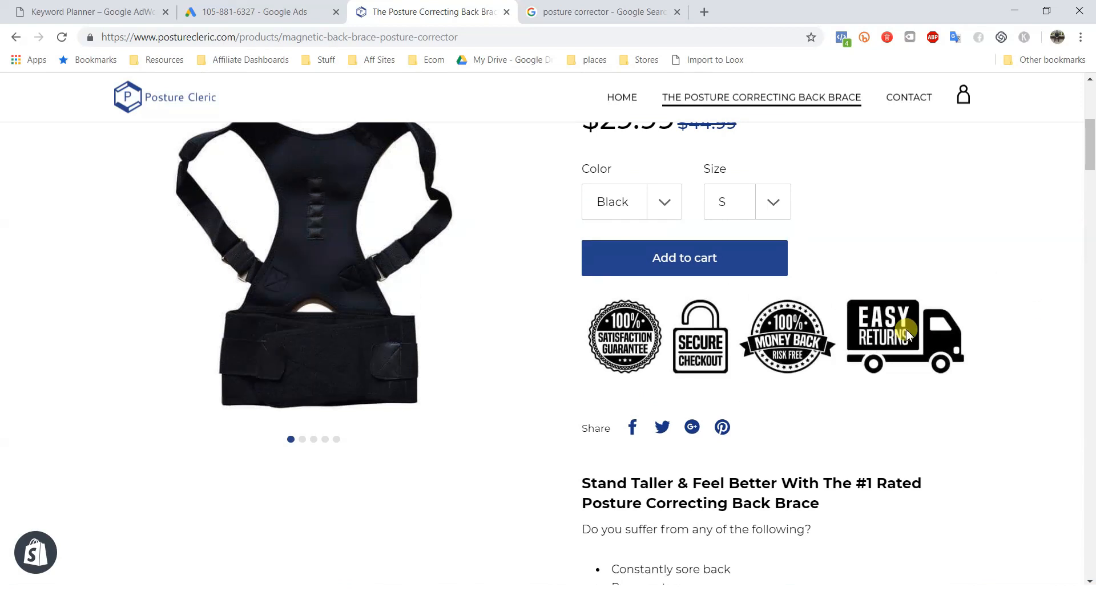
click(319, 11)
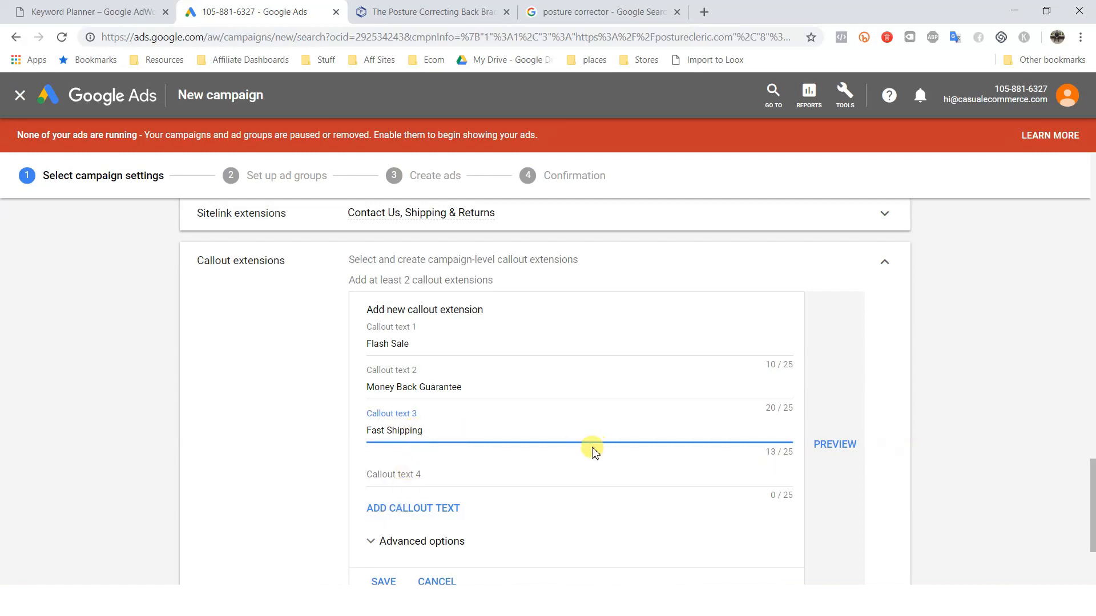
Step: Preview how the new callout texts appear in the mobile ad
scroll(397, 444, down, 2)
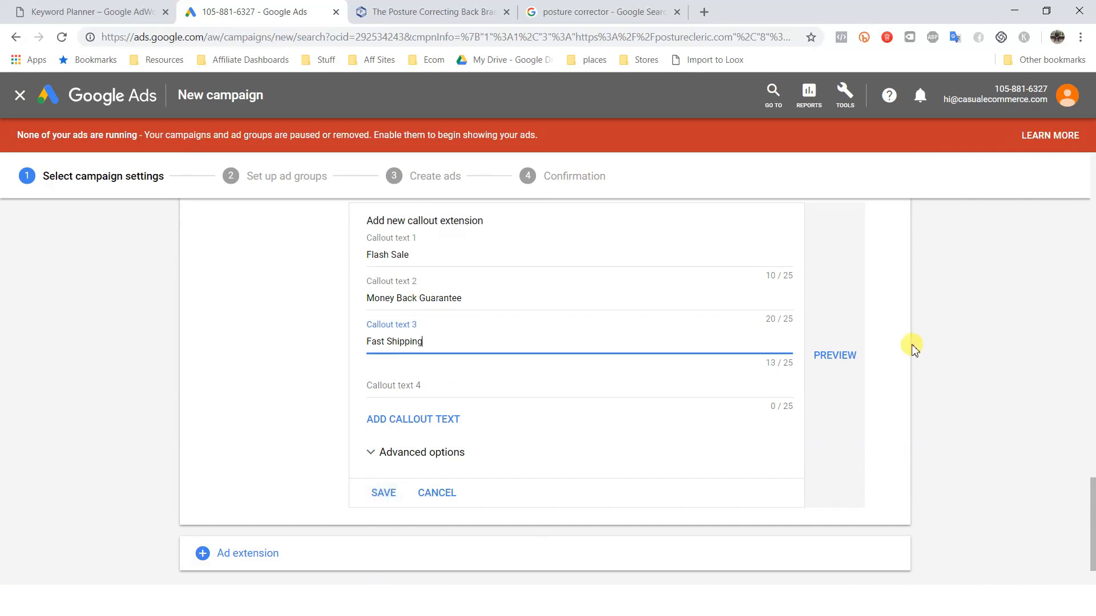
click(840, 359)
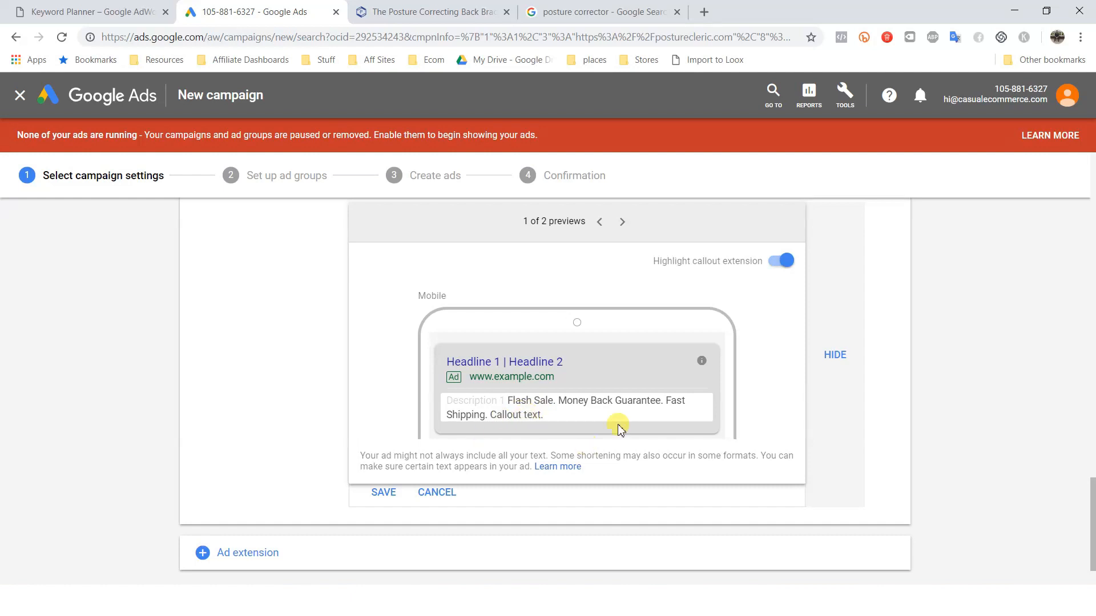
Step: Discard the new callout extension and hide the ad preview to return to the list of existing callouts
click(439, 491)
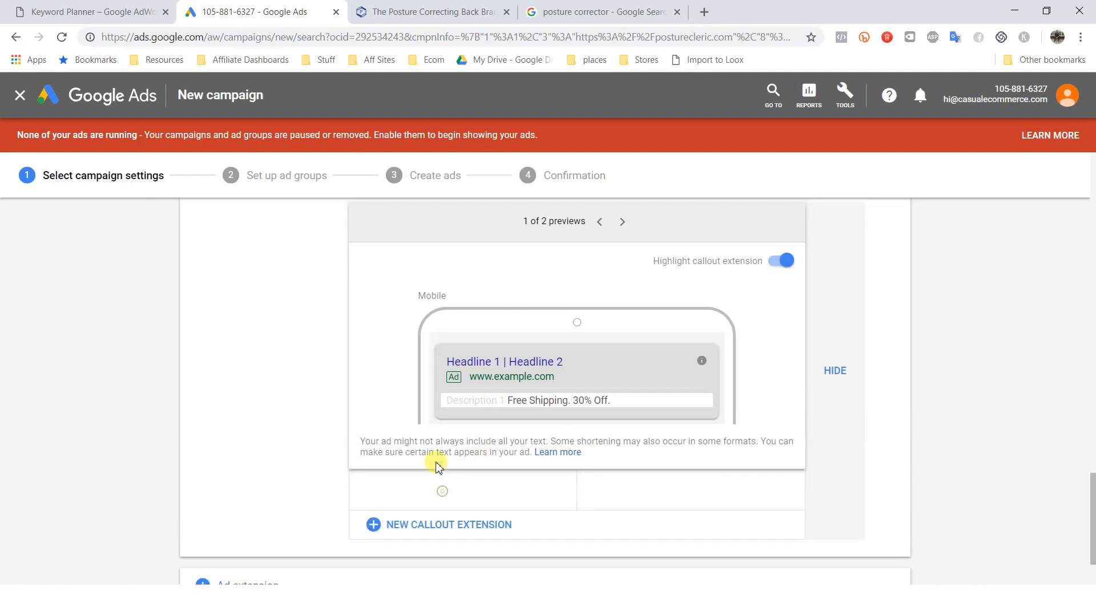
click(835, 374)
scroll(528, 383, up, 2)
scroll(724, 411, down, 2)
click(832, 376)
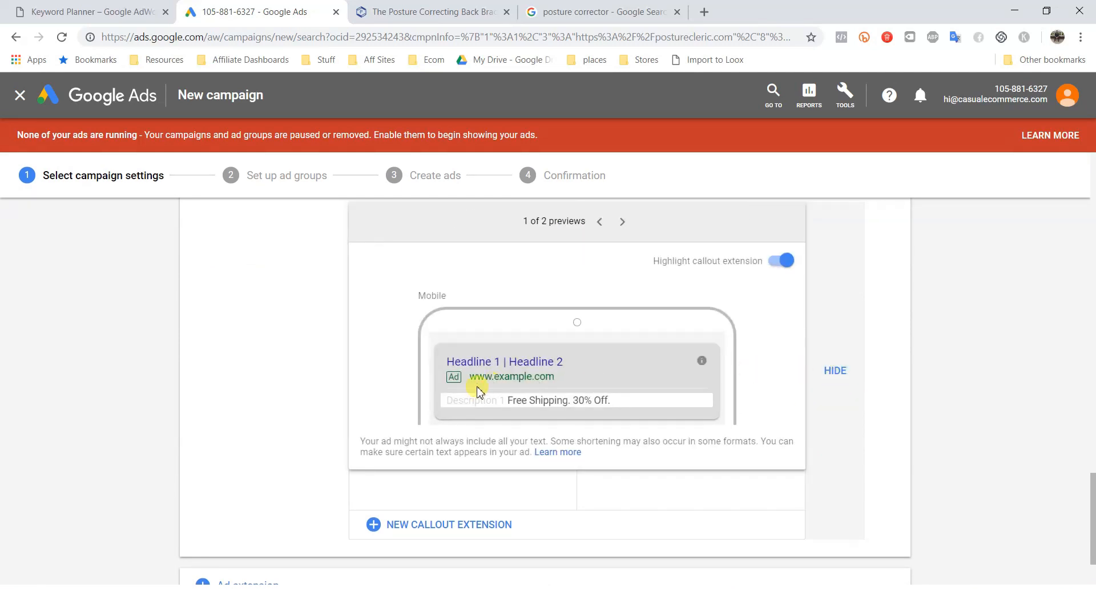
click(839, 377)
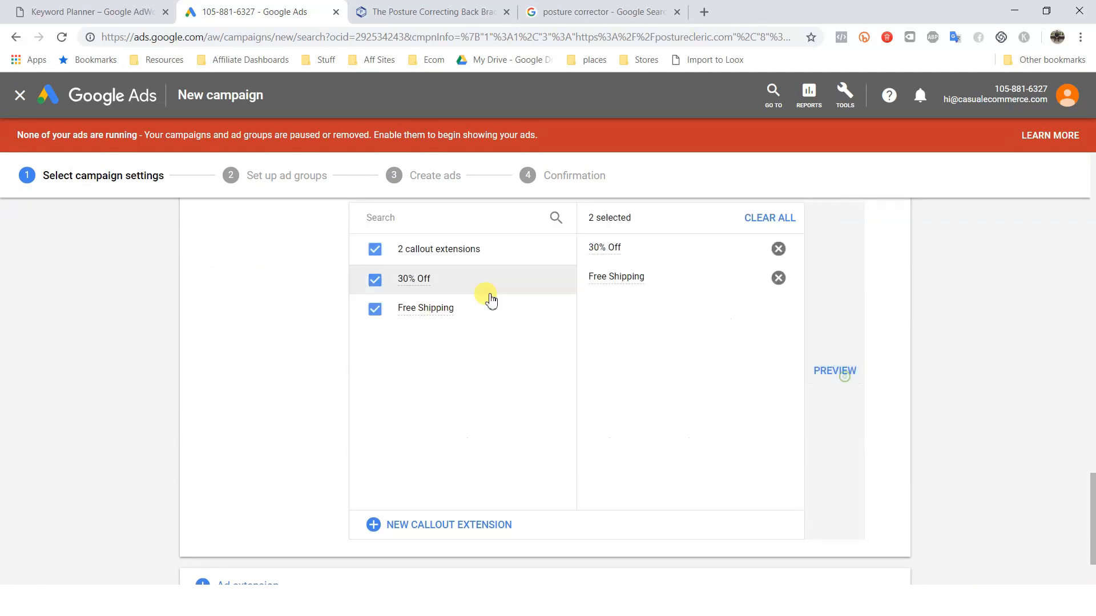
Step: Review the selected Free Shipping and 30% Off callouts and preview how they appear in the mobile ad
scroll(399, 377, up, 2)
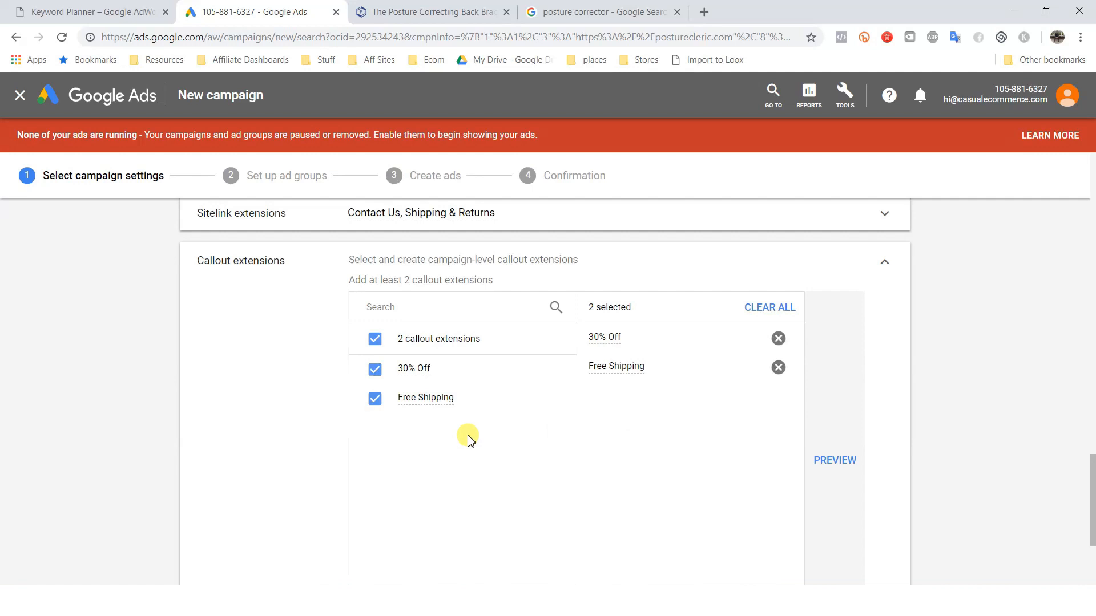
scroll(514, 410, down, 2)
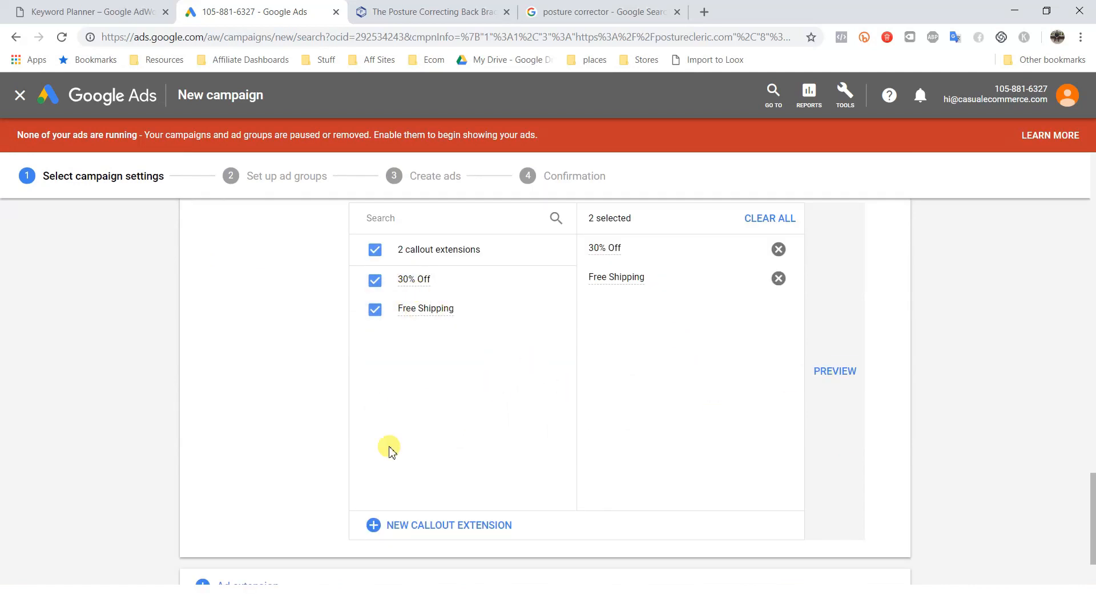
click(834, 374)
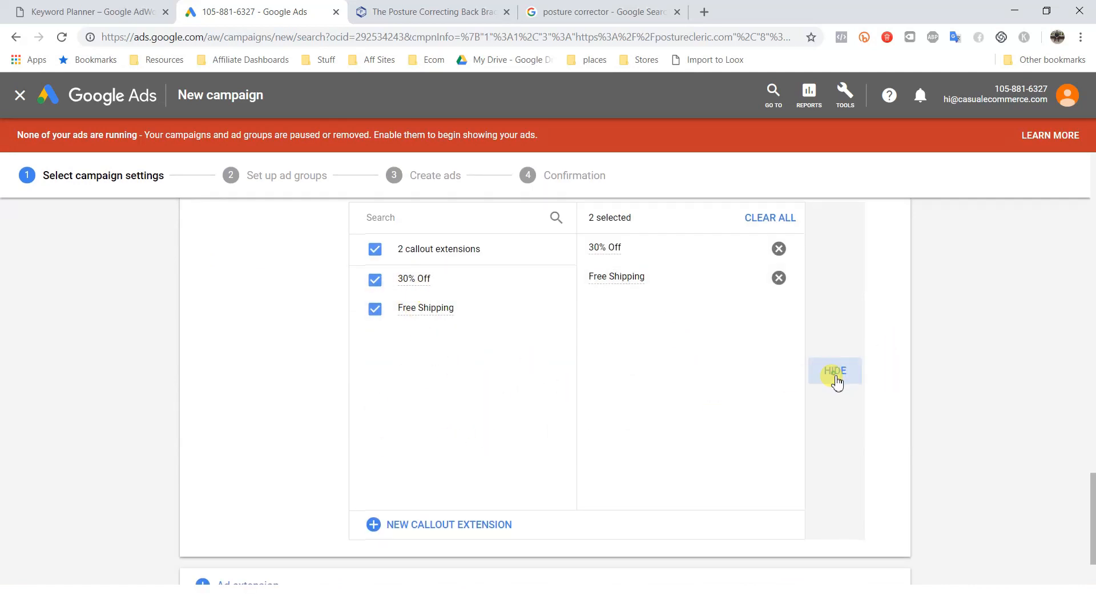
drag(512, 403, 624, 399)
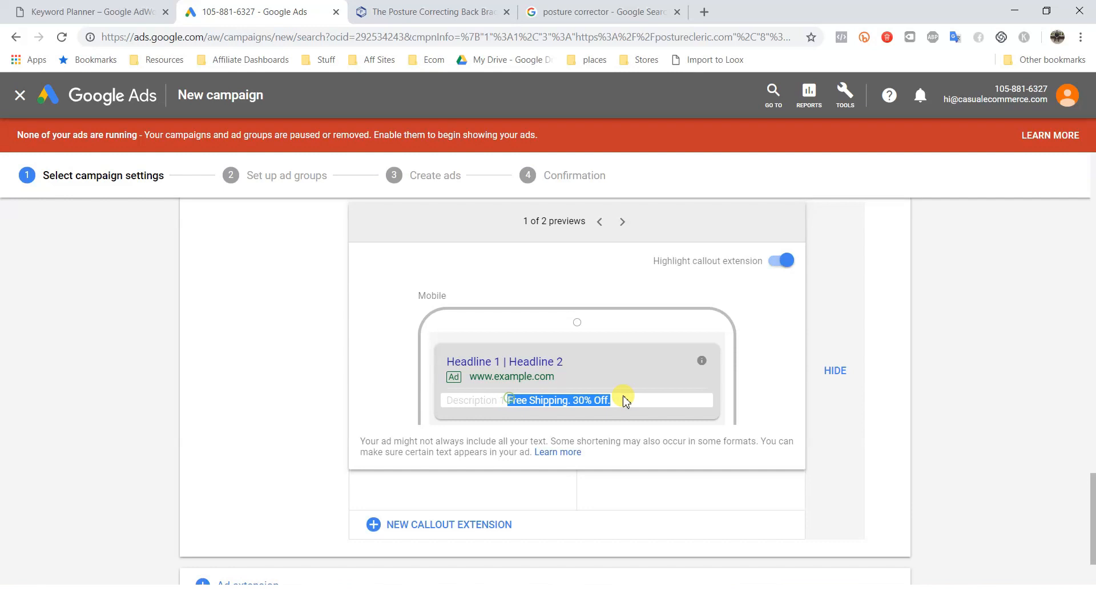
click(183, 399)
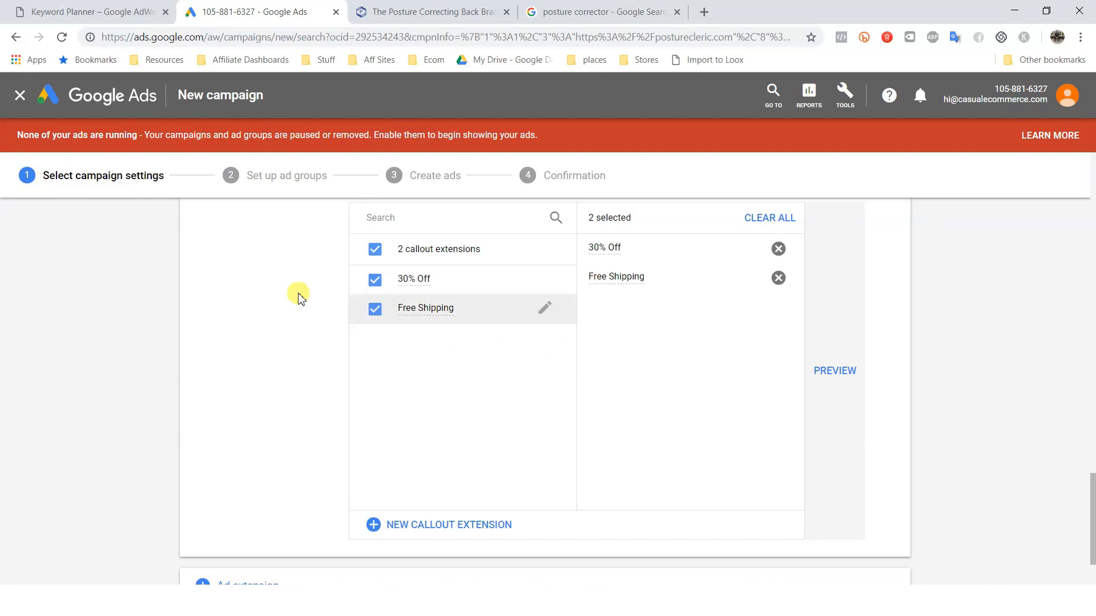
Step: Collapse the callout extensions section, then save the campaign settings and continue to the ad group setup
scroll(505, 301, down, 2)
scroll(508, 301, down, 1)
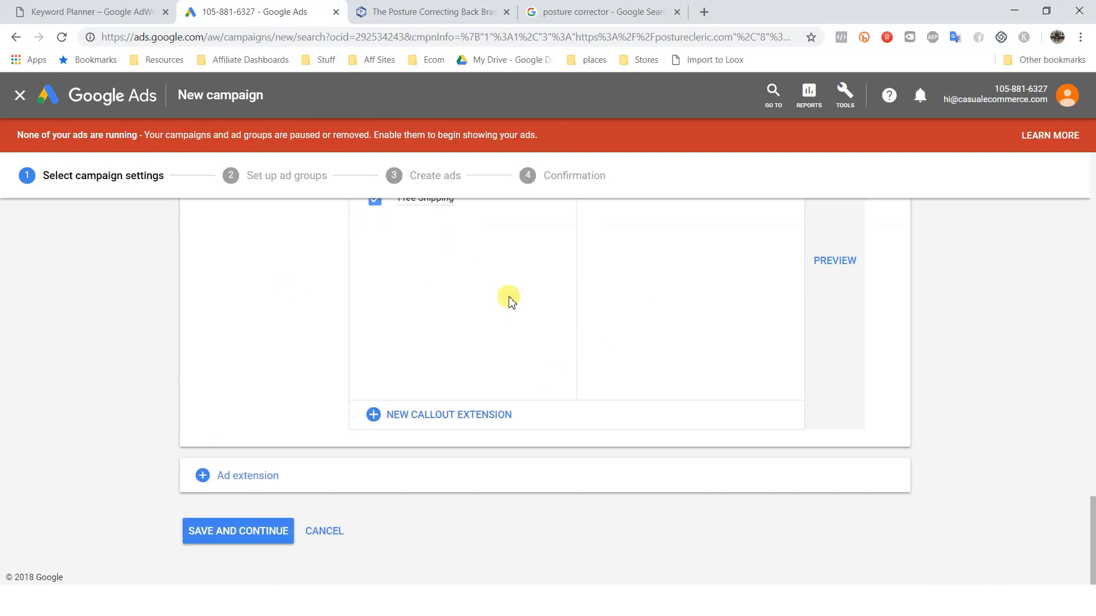
scroll(520, 331, up, 5)
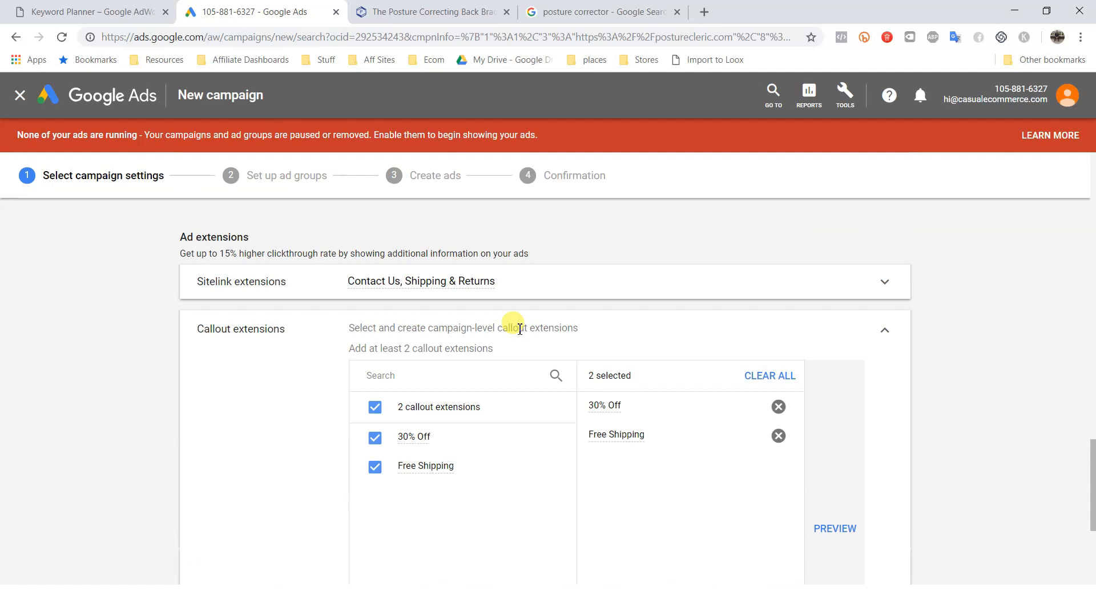
click(884, 331)
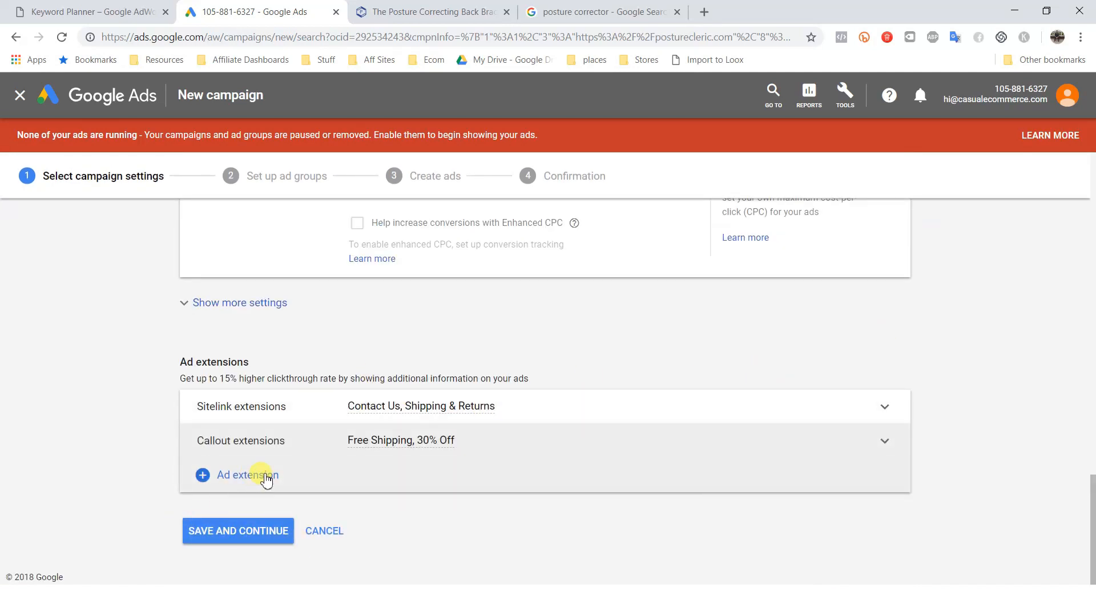
click(213, 531)
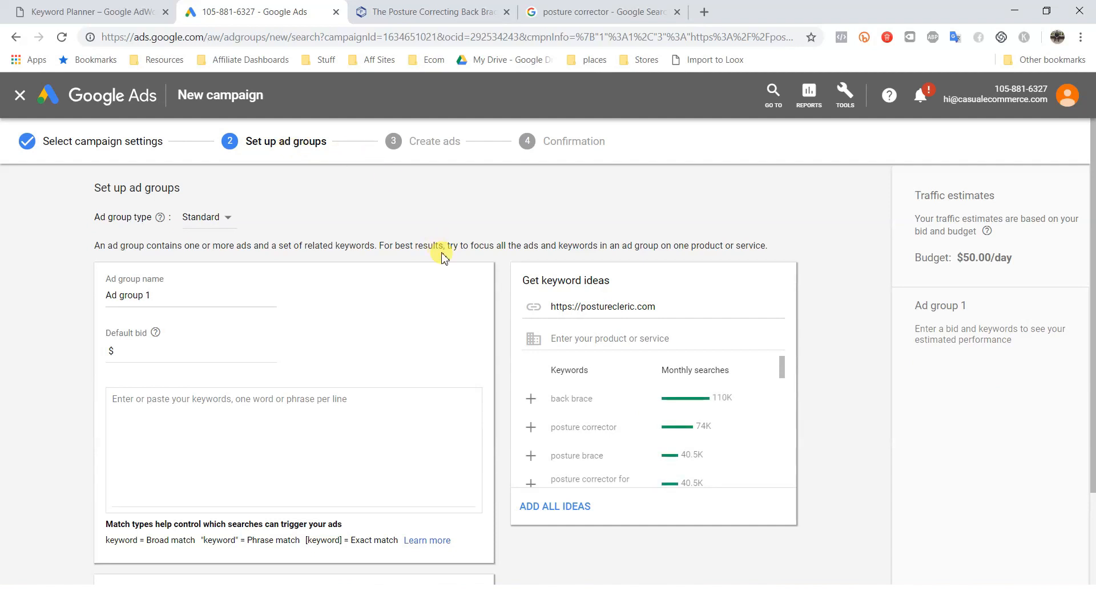
Step: Copy the search term "posture corrector" from Keyword Planner and return to the ad group's keyword box in Google Ads
scroll(444, 257, down, 2)
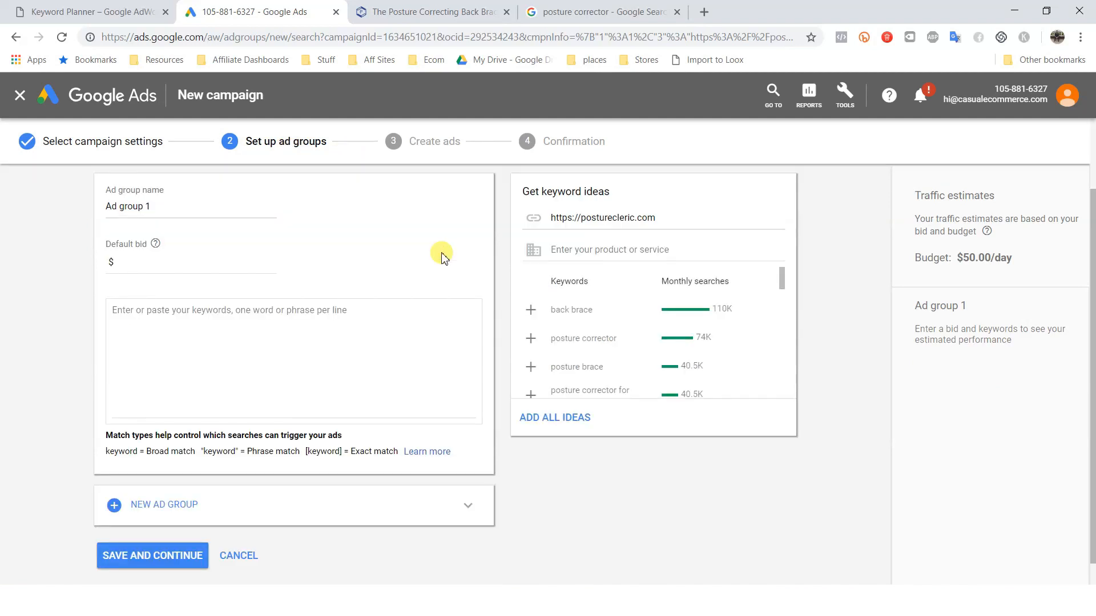
scroll(444, 258, up, 2)
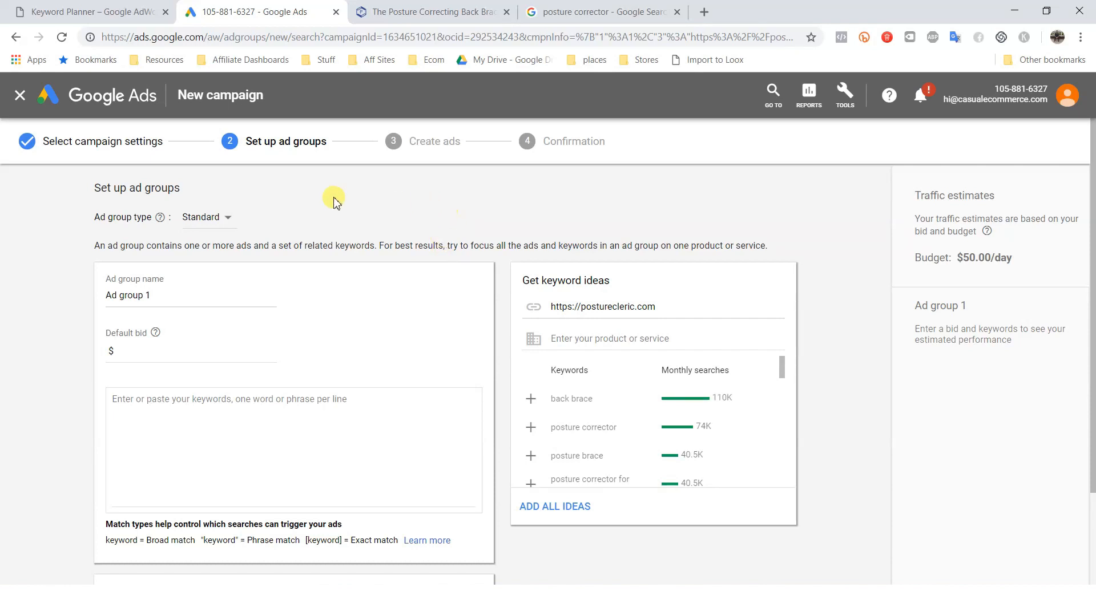
click(80, 12)
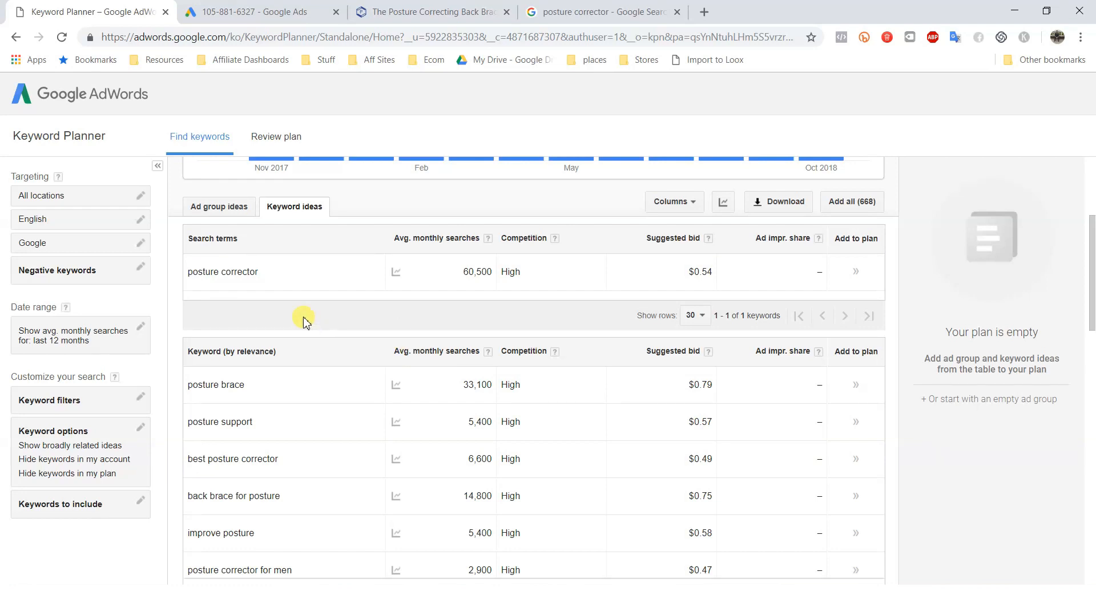
click(197, 270)
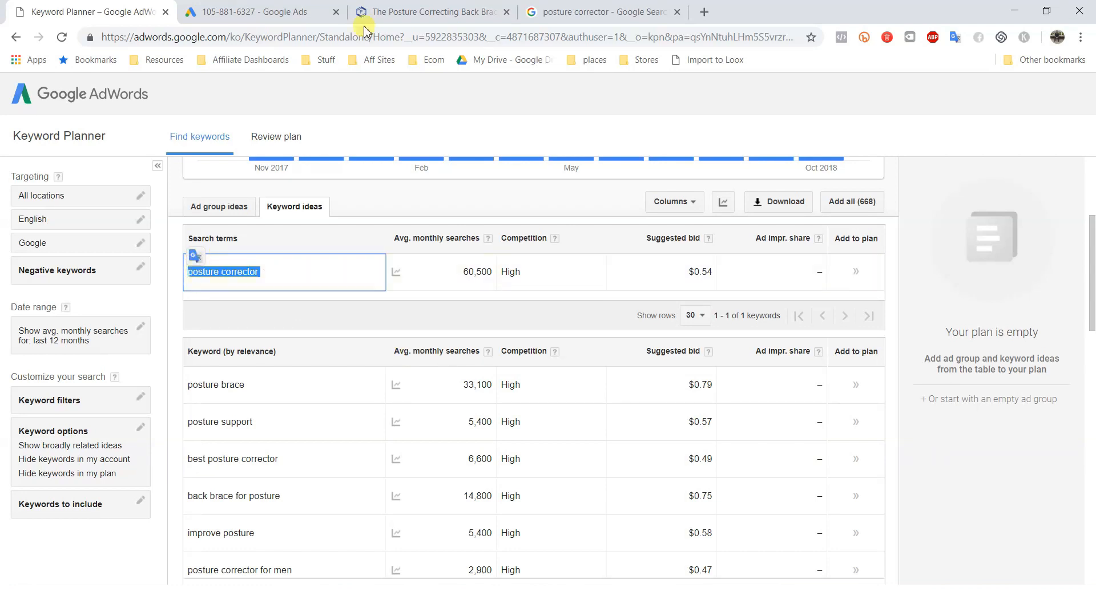
click(283, 12)
click(146, 409)
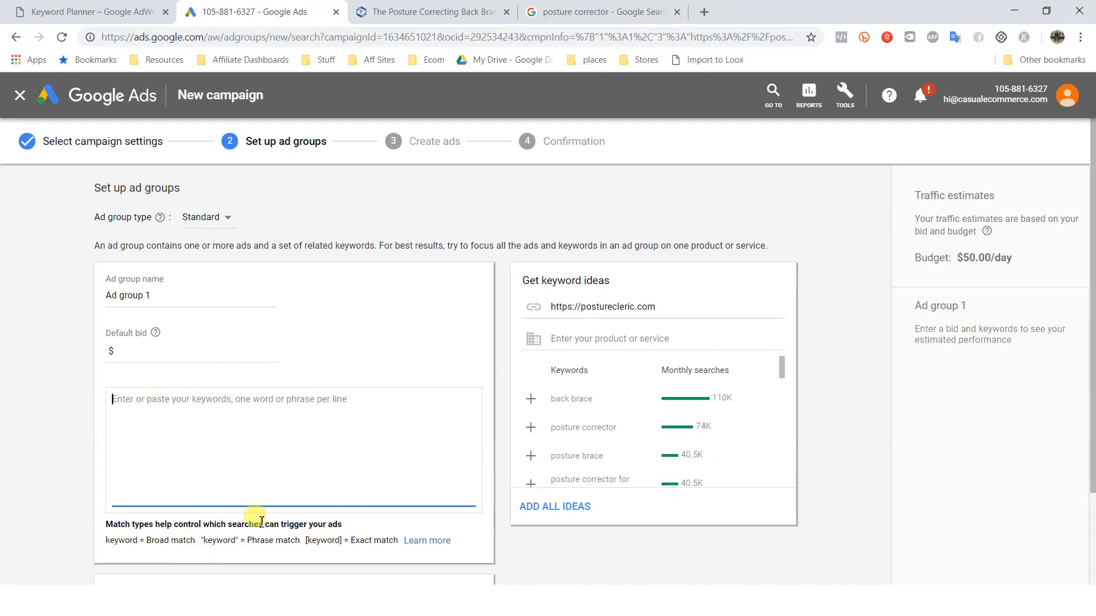
Step: Check the match type syntax and enter "posture corrector" in quotation marks as a phrase match keyword without a trailing space
drag(200, 540, 248, 542)
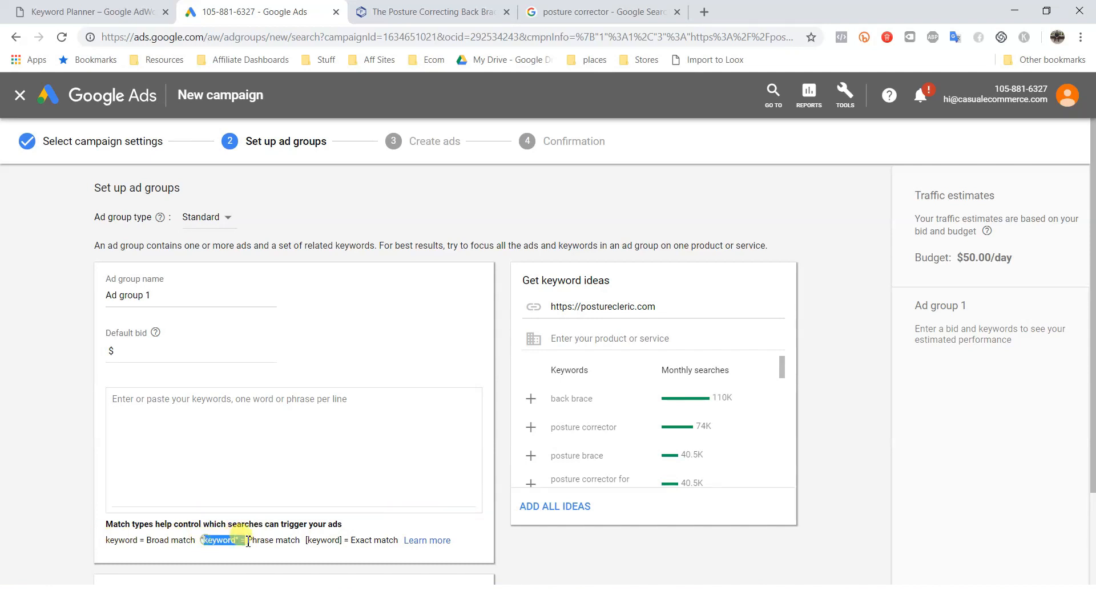
double_click(219, 540)
mouse_move(109, 542)
mouse_down()
mouse_move(185, 541)
mouse_move(121, 546)
mouse_up()
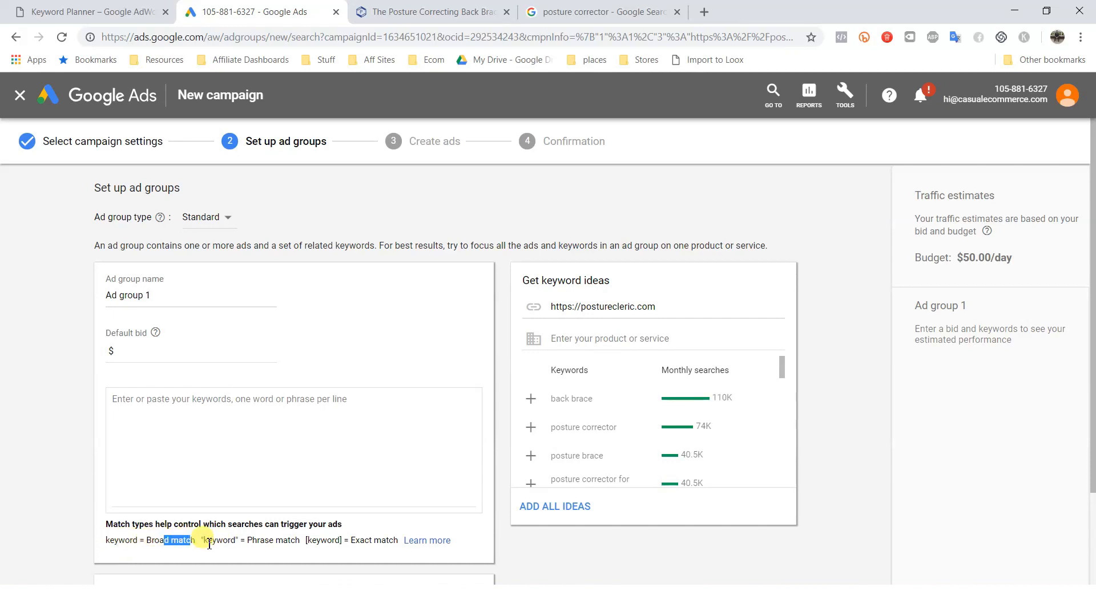
drag(245, 540, 275, 540)
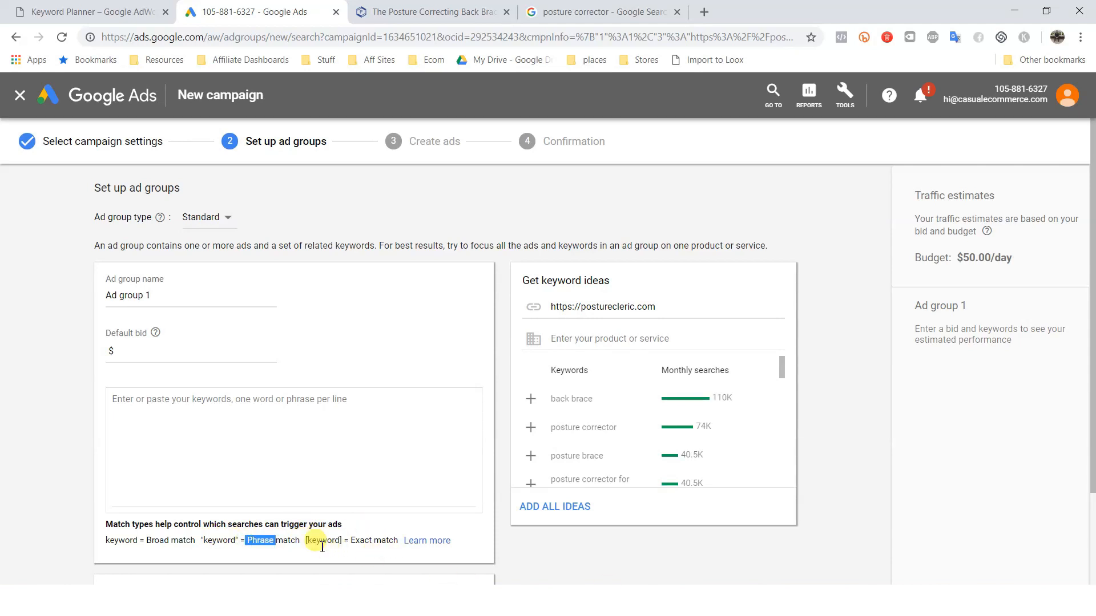
click(163, 403)
text("posture corrector)
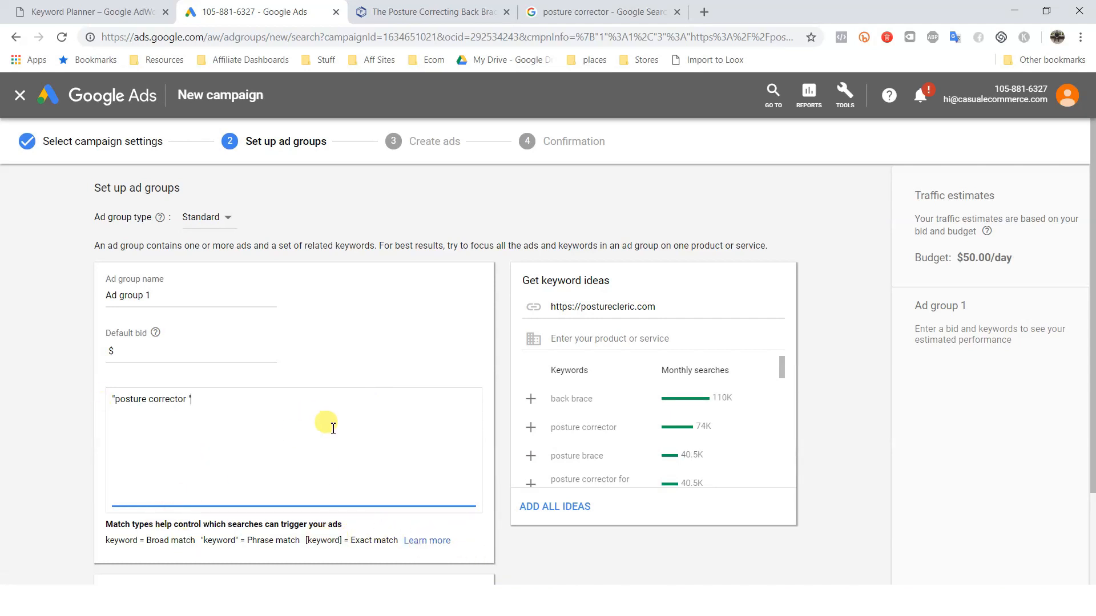
drag(118, 404, 182, 404)
click(187, 401)
click(188, 404)
Step: Add the Keyword Planner ideas "posture brace" and "best posture corrector" to the ad group as phrase match keywords
click(20, 8)
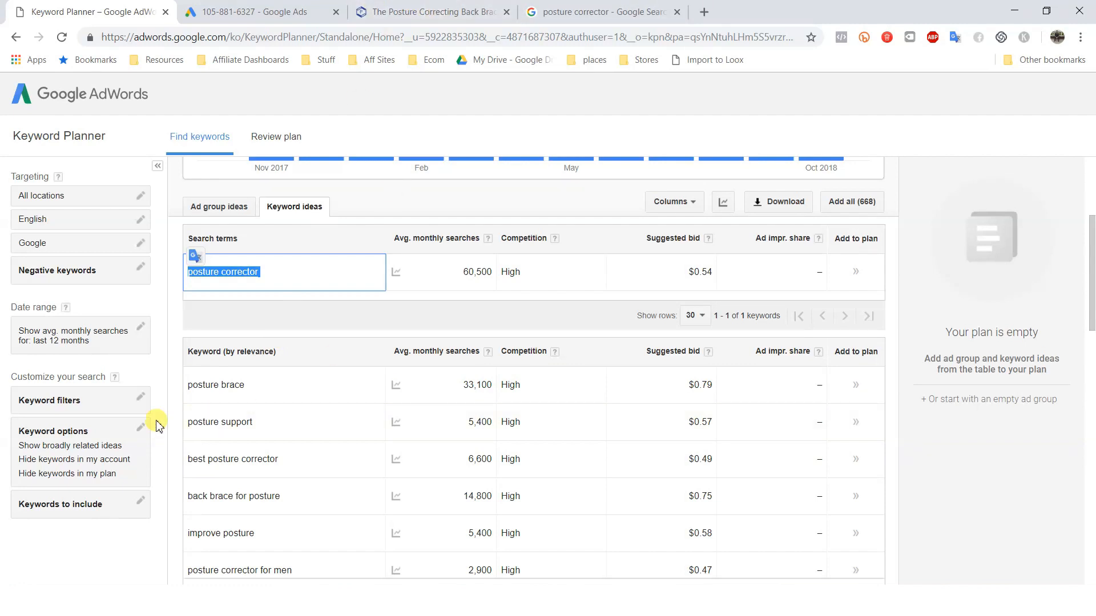
double_click(229, 385)
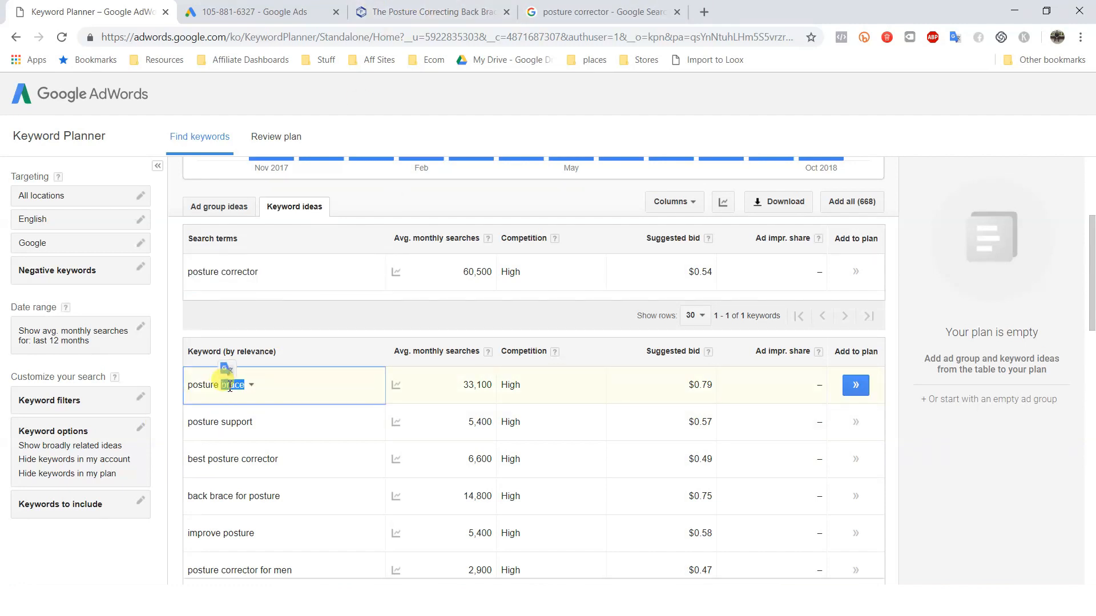
click(254, 12)
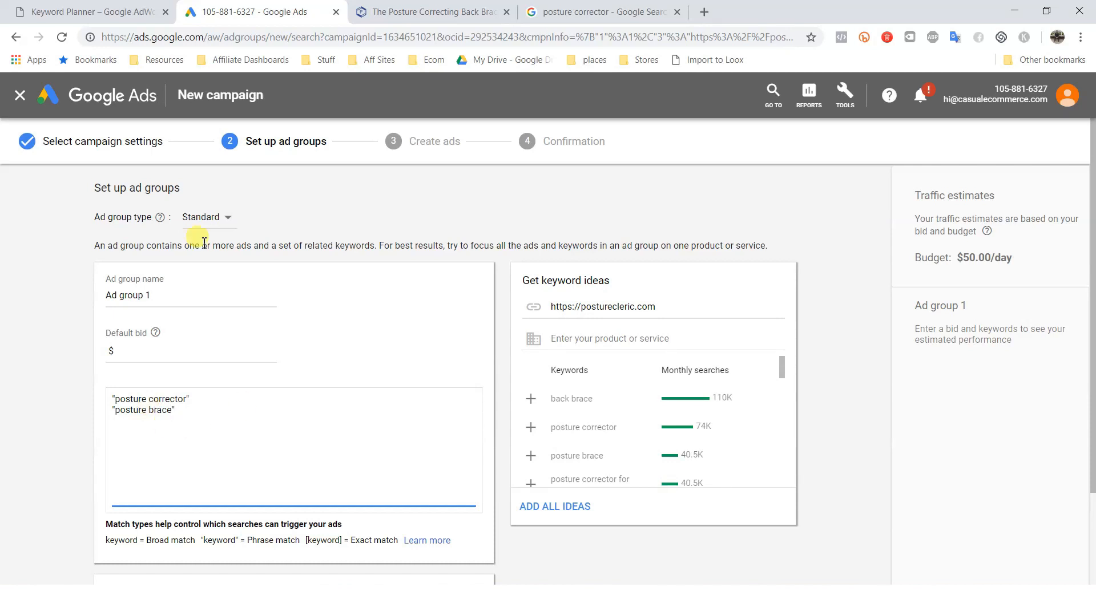
click(77, 10)
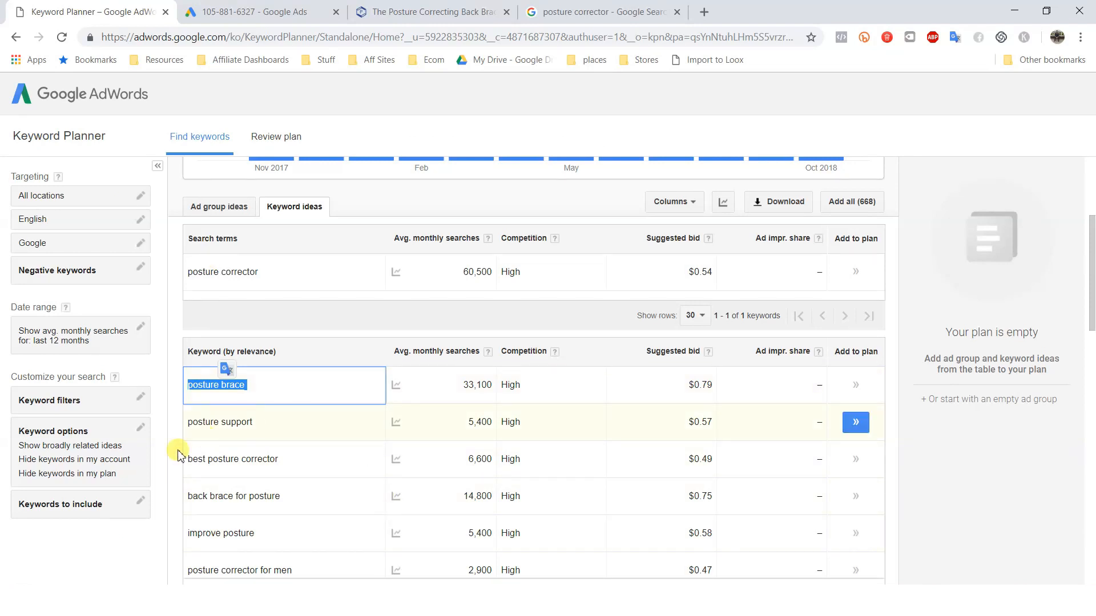
triple_click(224, 459)
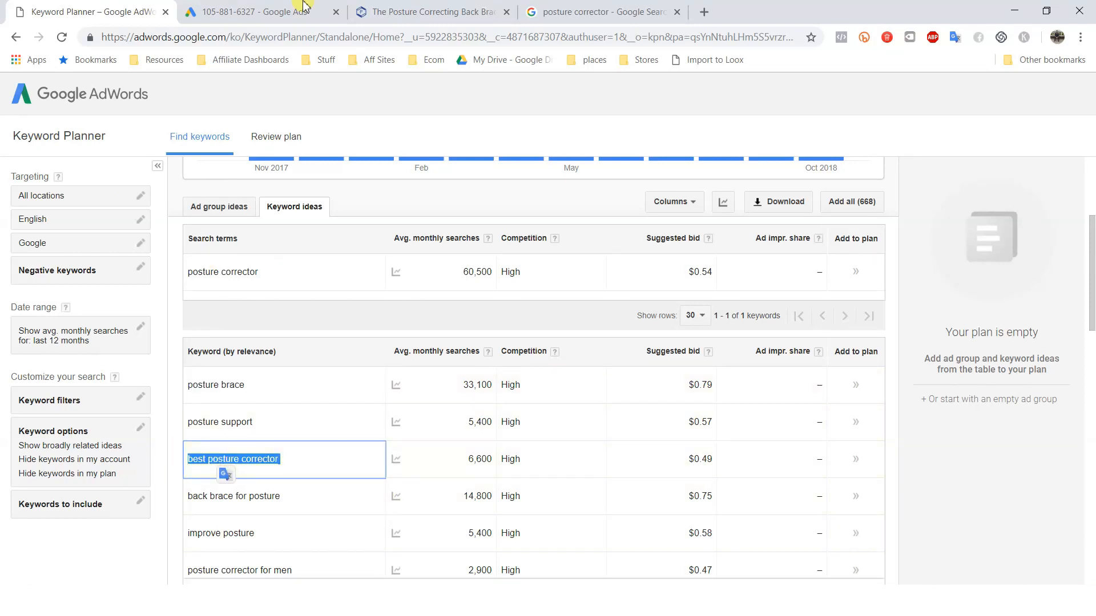
key(ctrl+Tab)
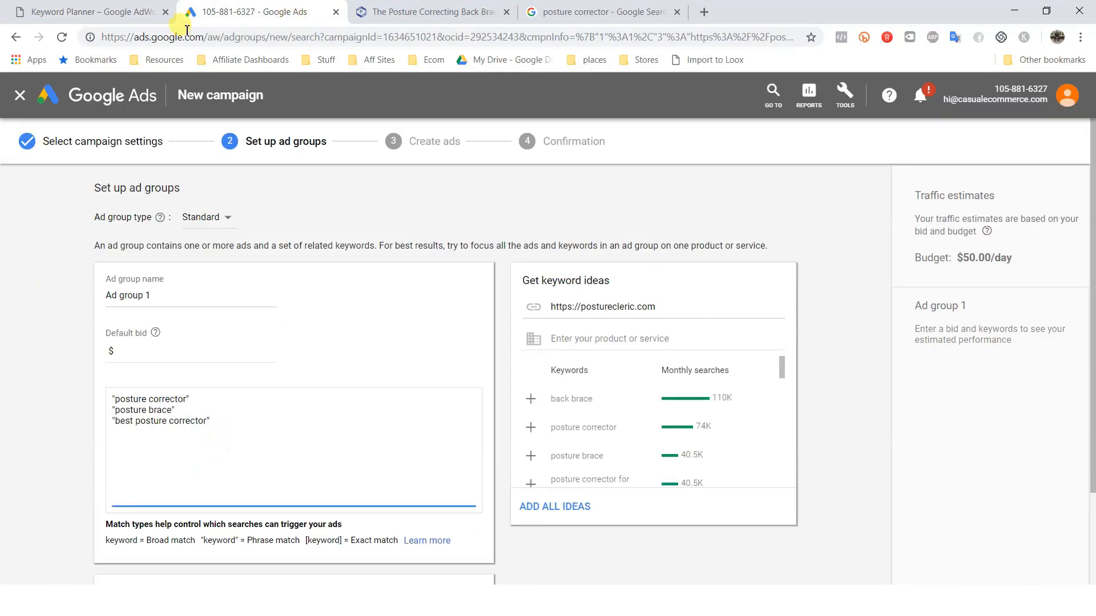
Step: Compare further keyword ideas with the store's product page and add "back brace for posture" as a phrase match keyword
click(142, 13)
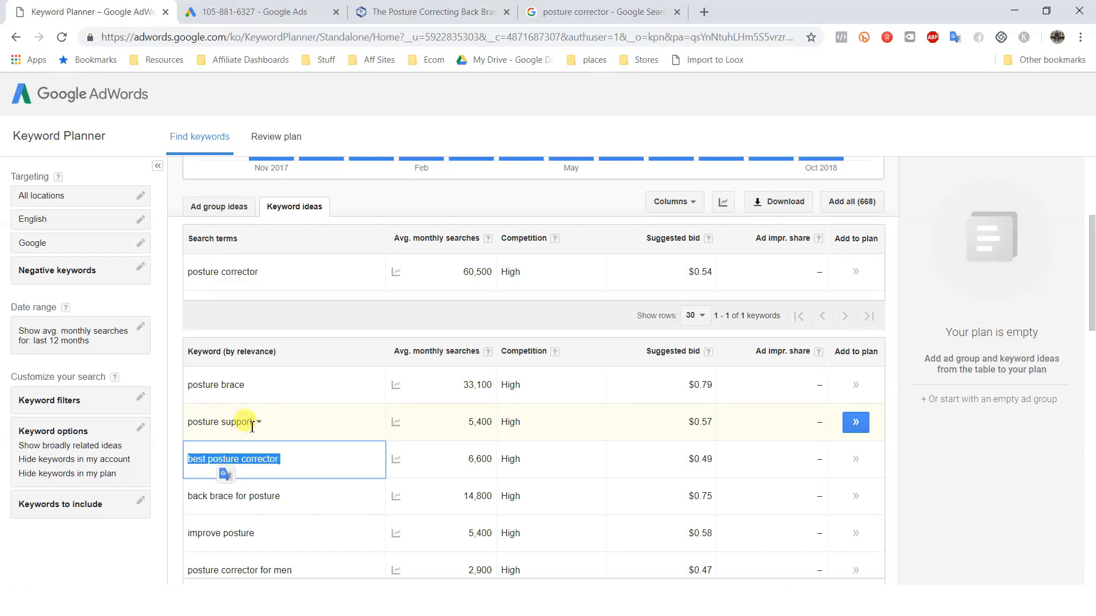
click(179, 431)
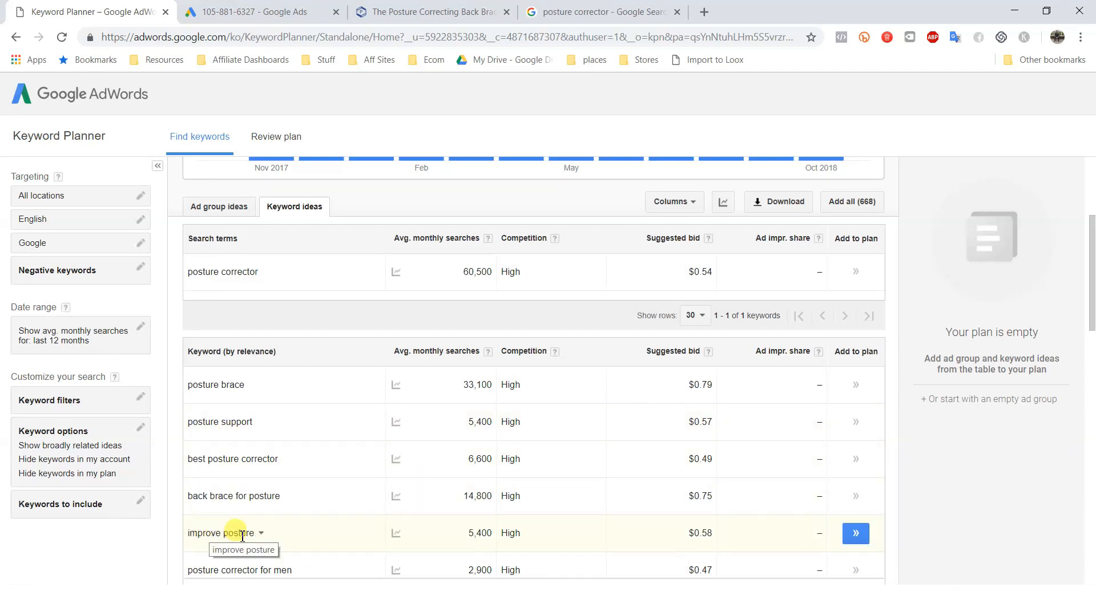
click(379, 11)
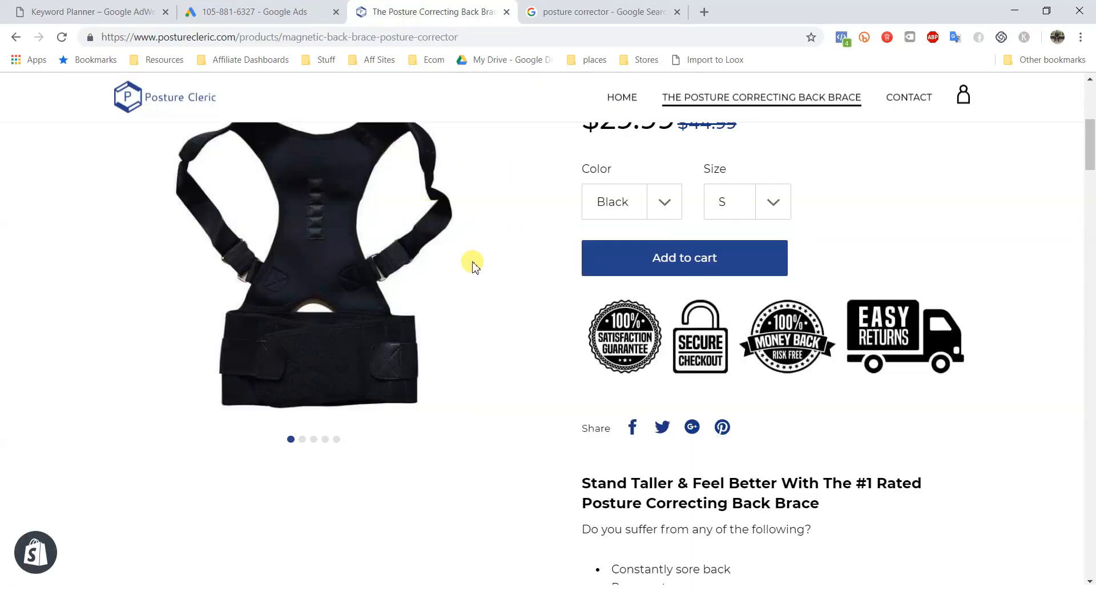
click(111, 13)
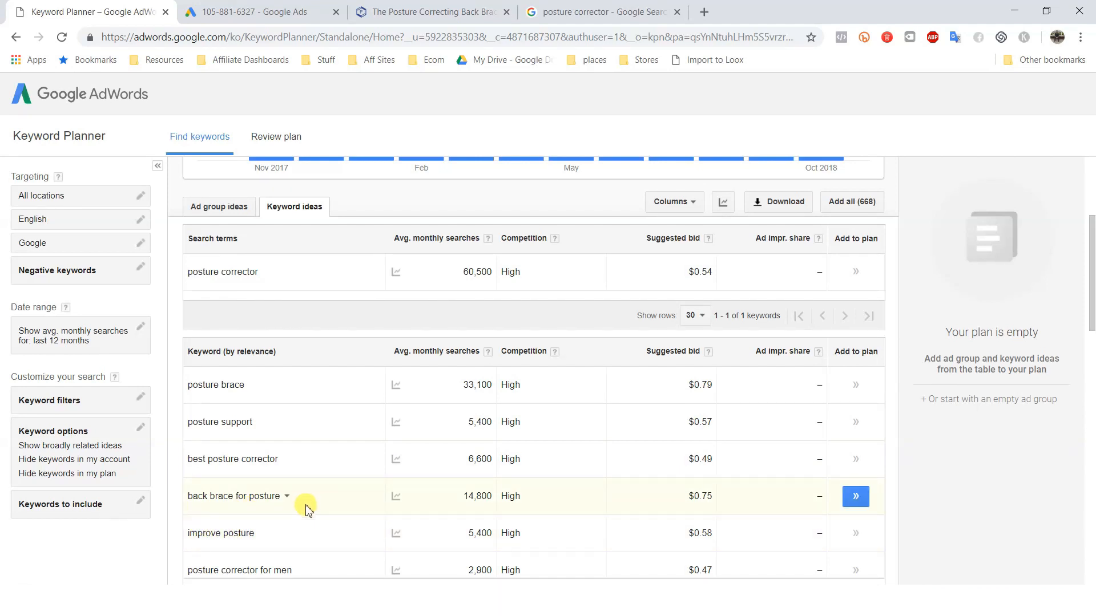
drag(189, 496, 276, 497)
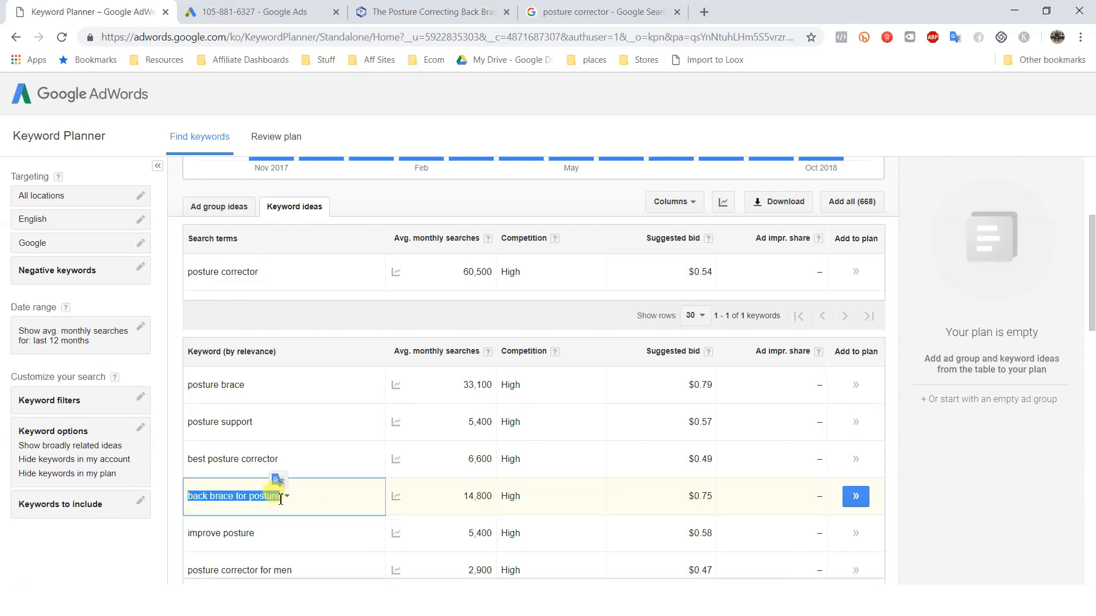
click(251, 11)
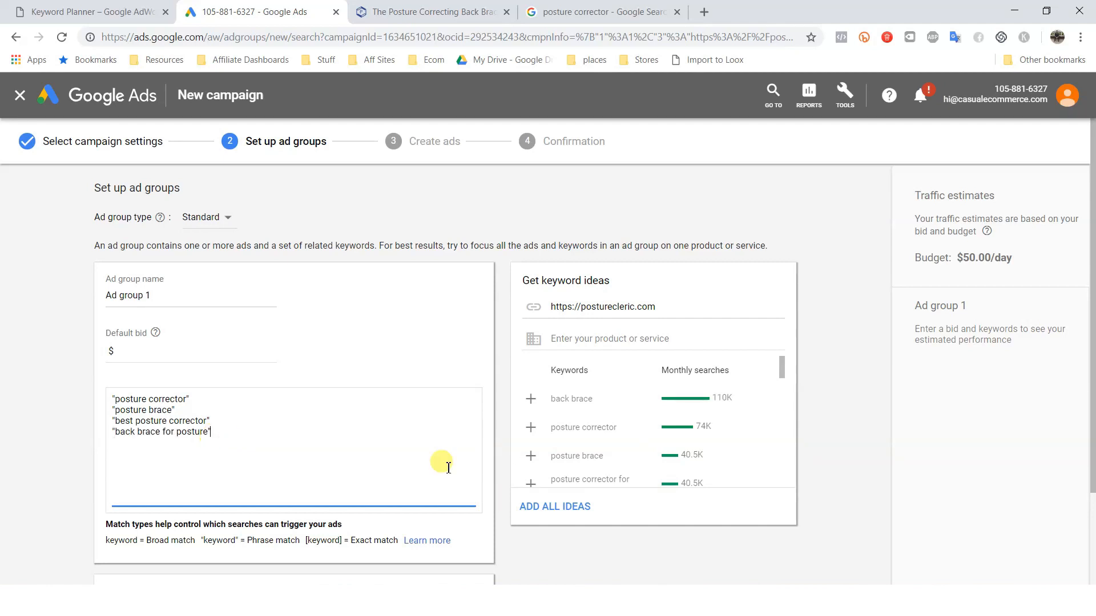
Step: Check the Keyword Planner idea "posture corrector for men" against the product page and add it to the ad group as a phrase match keyword
click(97, 8)
scroll(394, 433, down, 1)
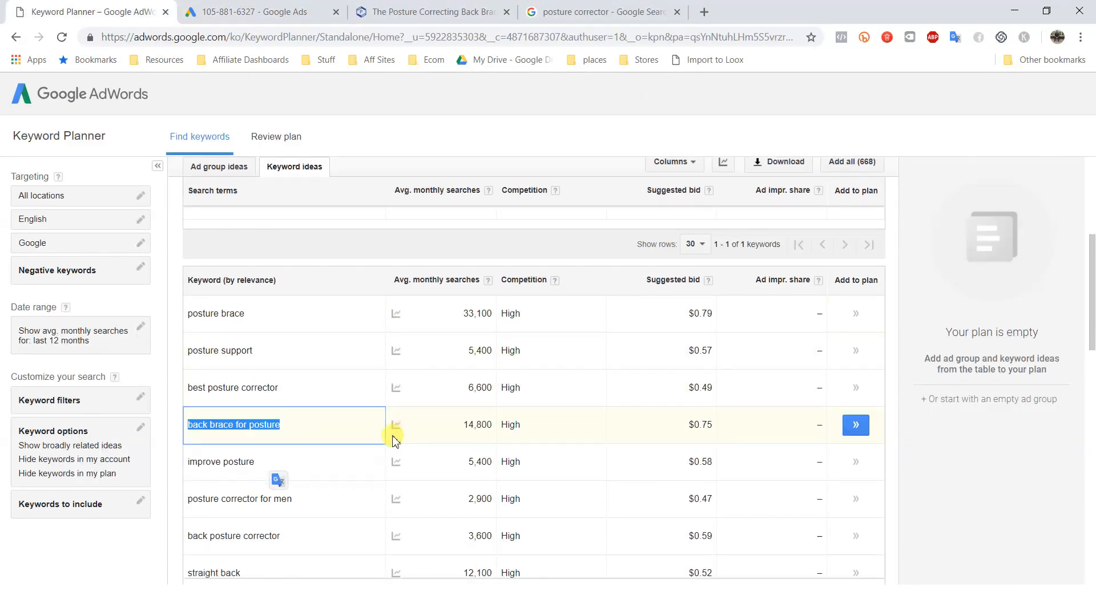
click(190, 502)
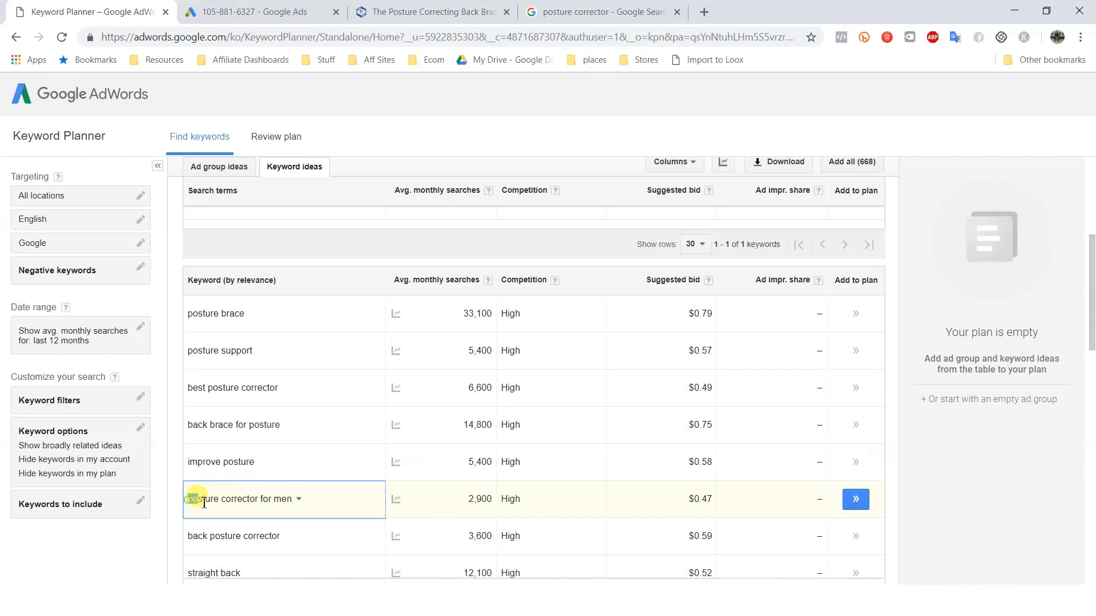
click(474, 8)
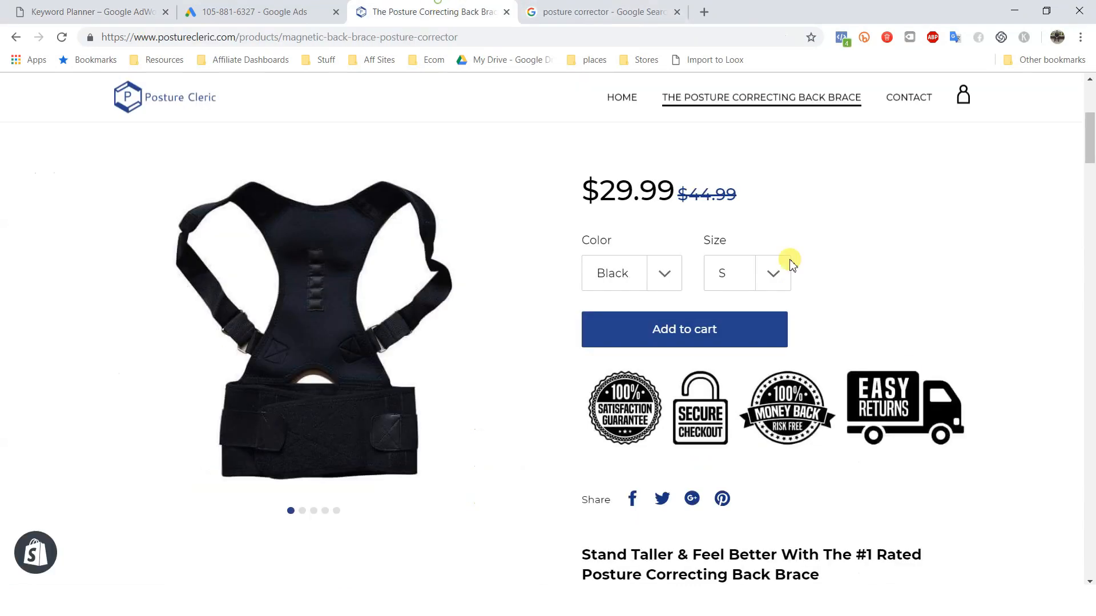
click(141, 8)
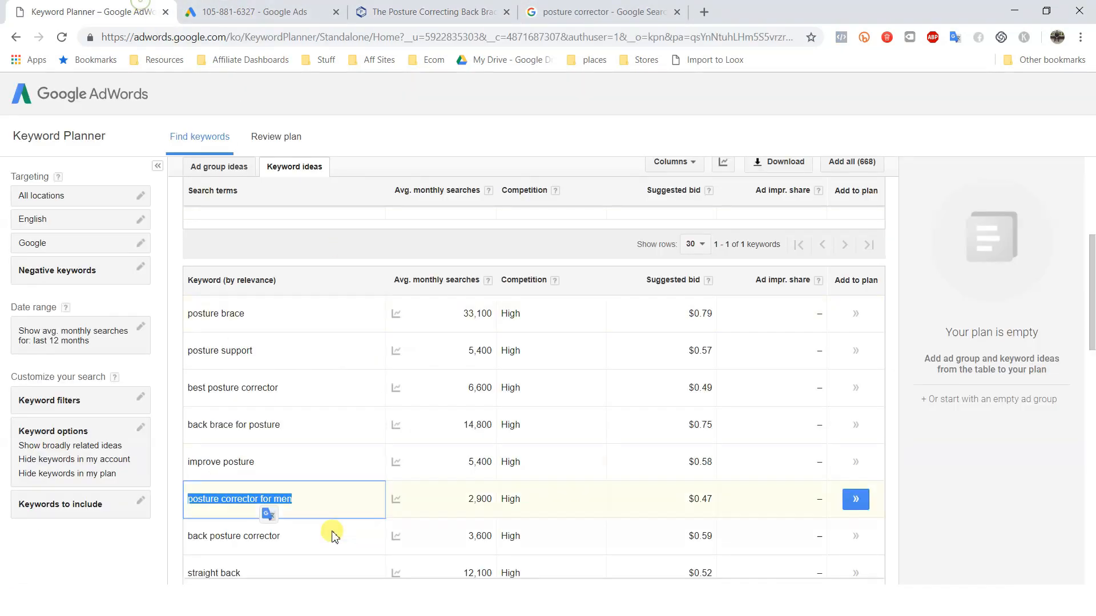
click(253, 12)
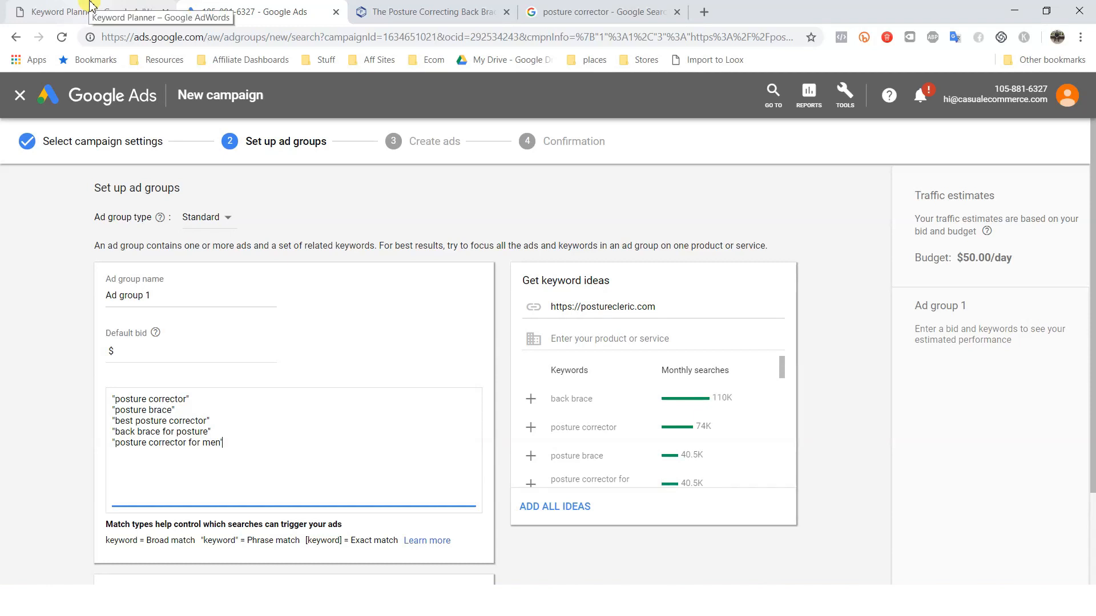
Step: Add the Keyword Planner idea "back posture corrector" to the ad group in quotation marks as a phrase match keyword
click(88, 9)
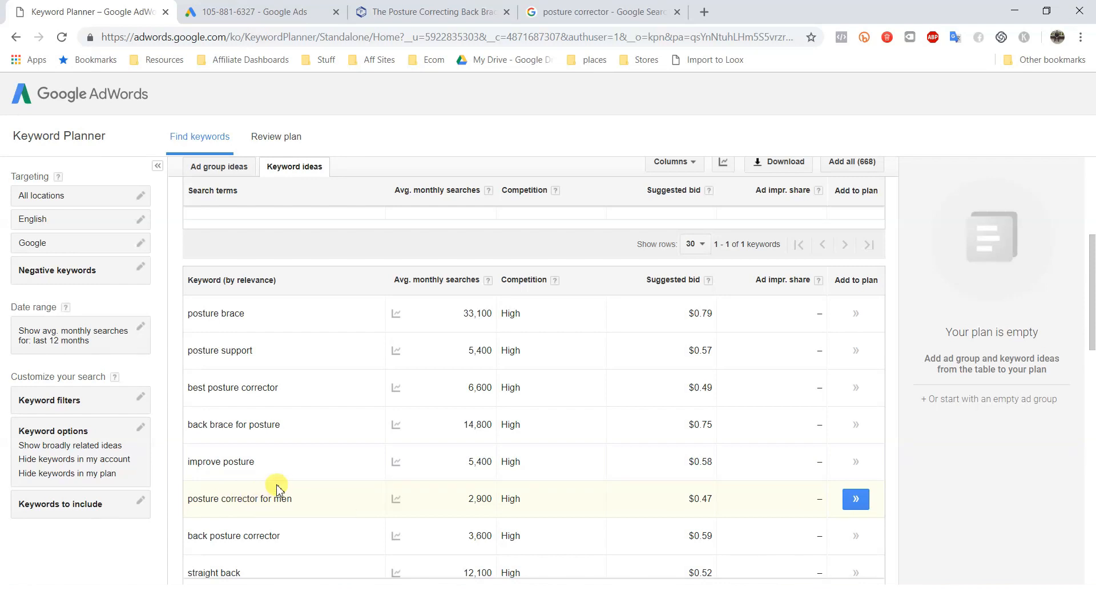
click(311, 10)
click(97, 5)
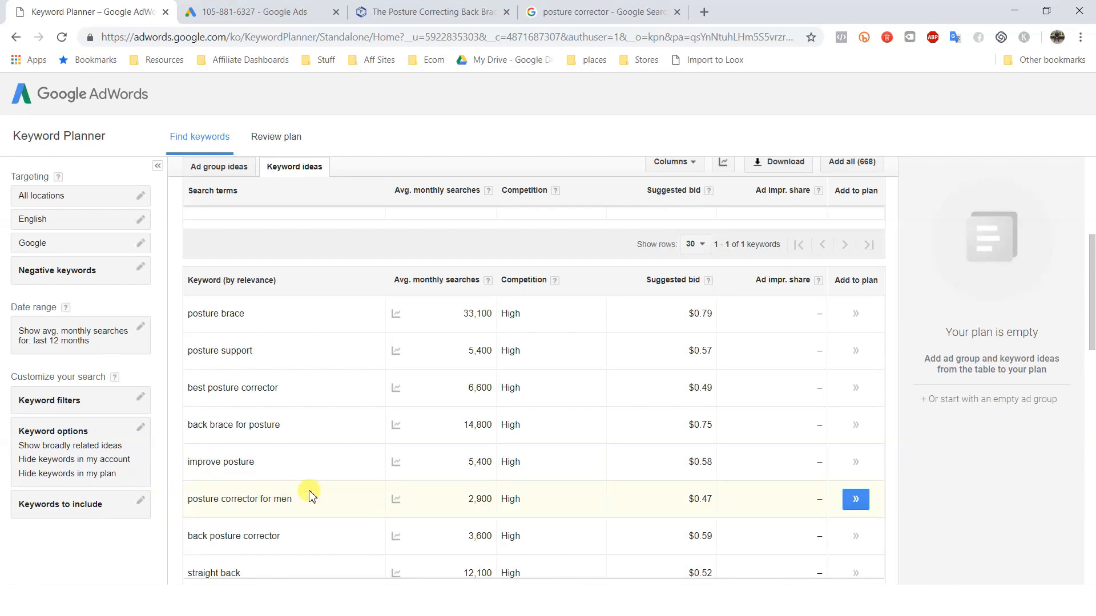
scroll(302, 496, down, 1)
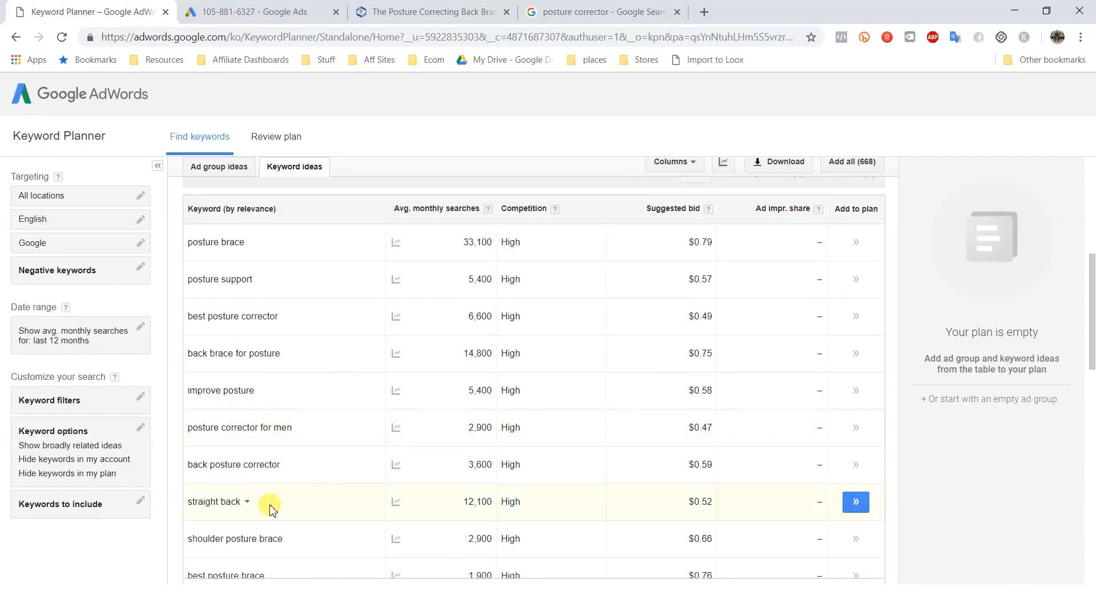
drag(184, 467, 299, 472)
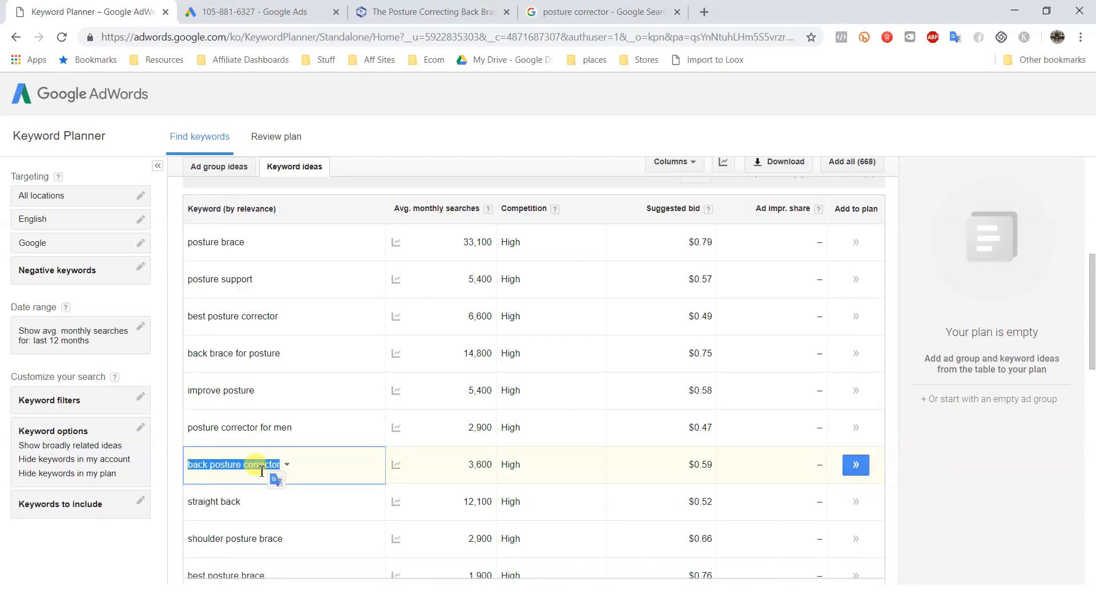
key(ctrl+Tab)
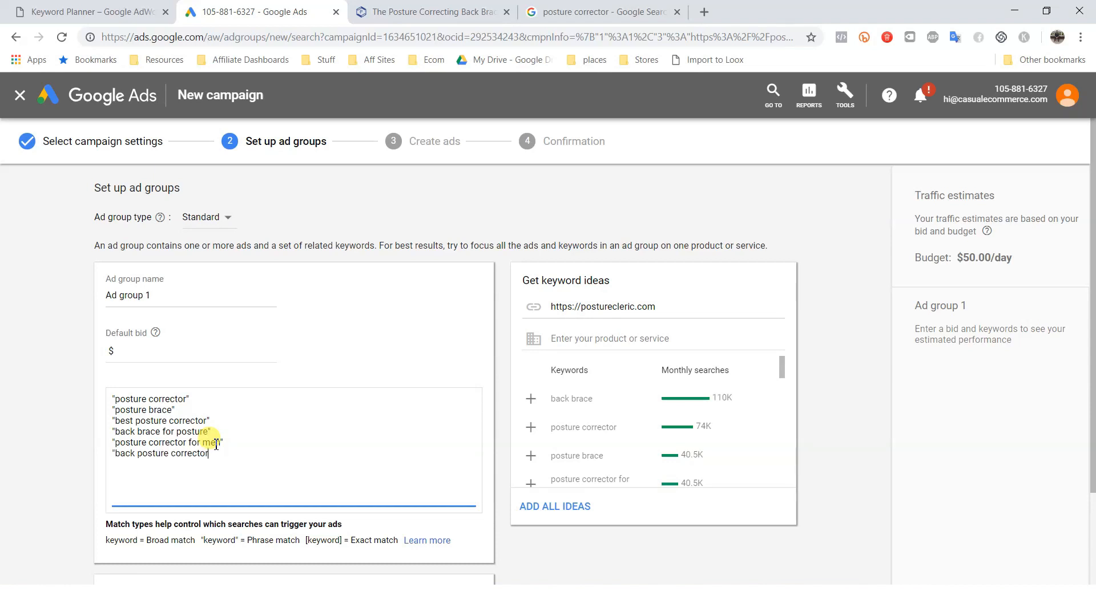
Step: Skim the first page of Keyword Planner ideas from beginning to end for further relevant keywords
click(67, 10)
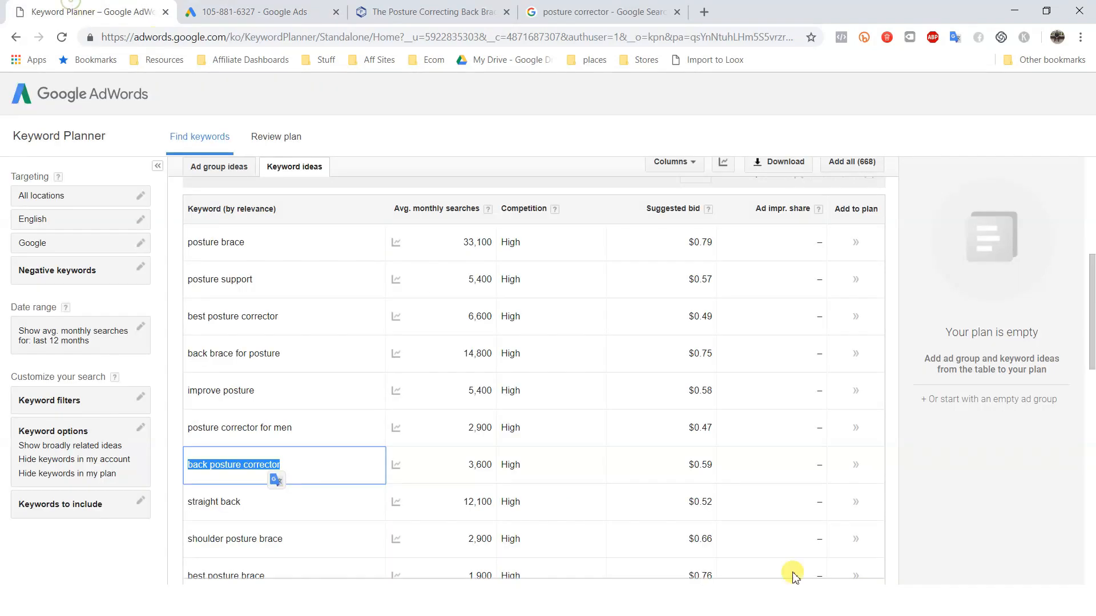
scroll(1090, 485, down, 10)
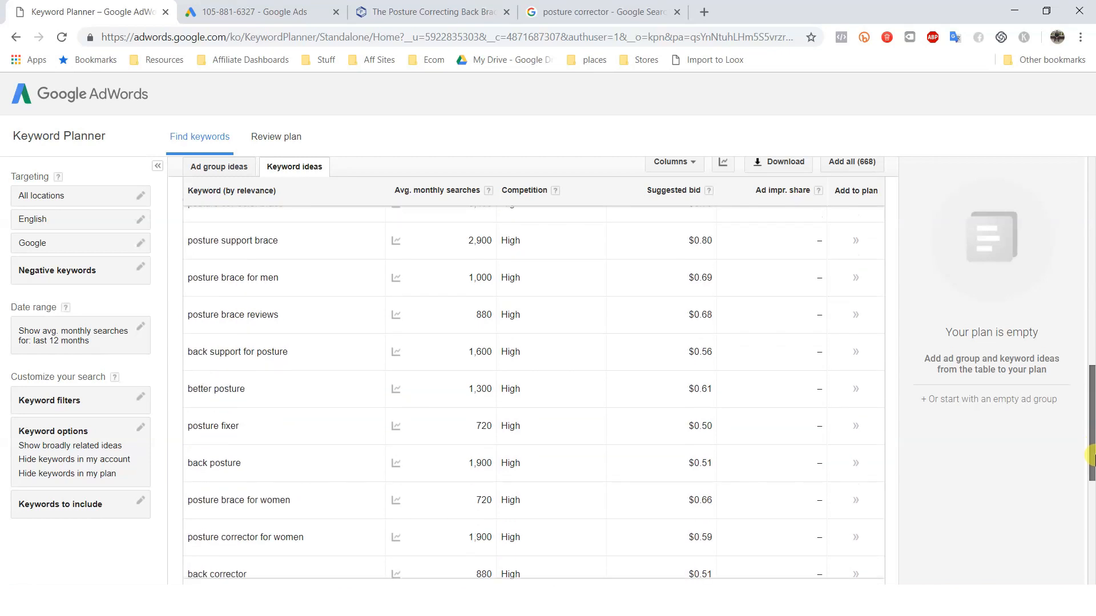
scroll(1090, 485, down, 4)
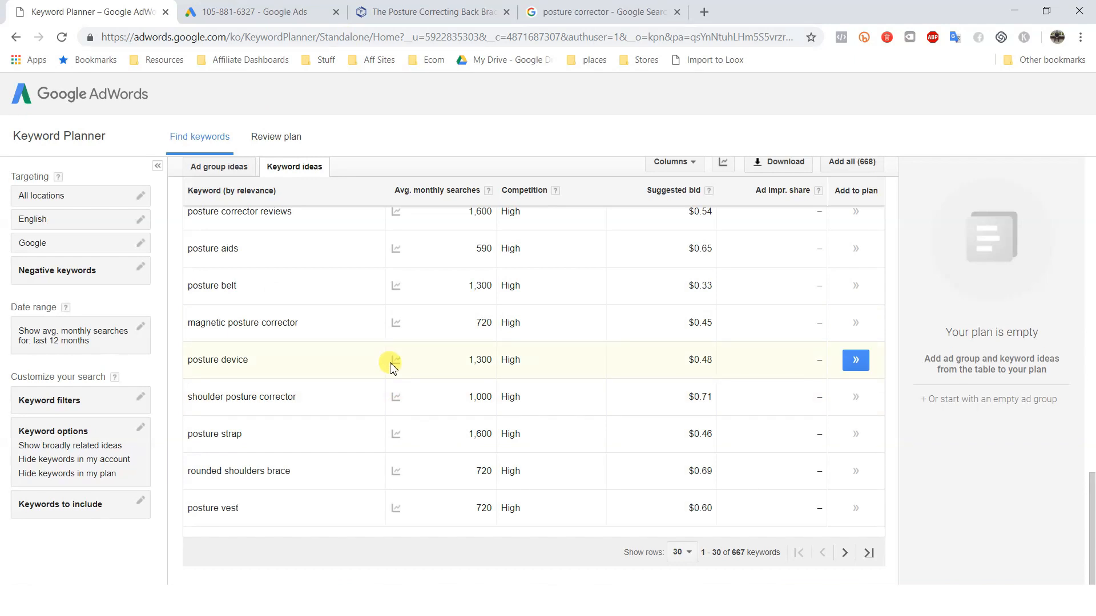
scroll(1090, 521, up, 1)
drag(1090, 521, 1090, 336)
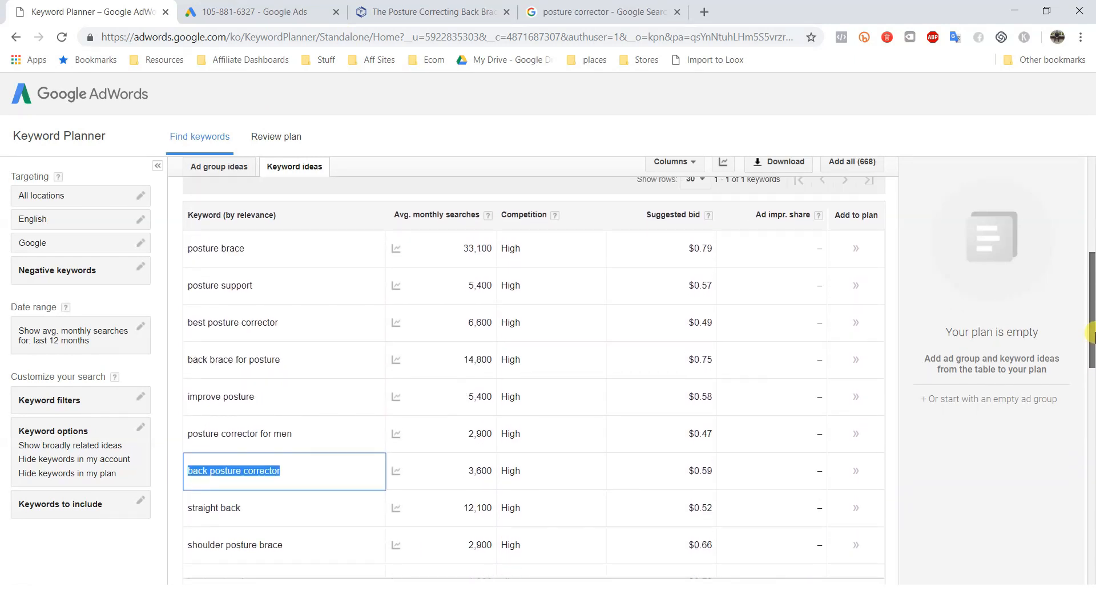
scroll(1090, 337, down, 1)
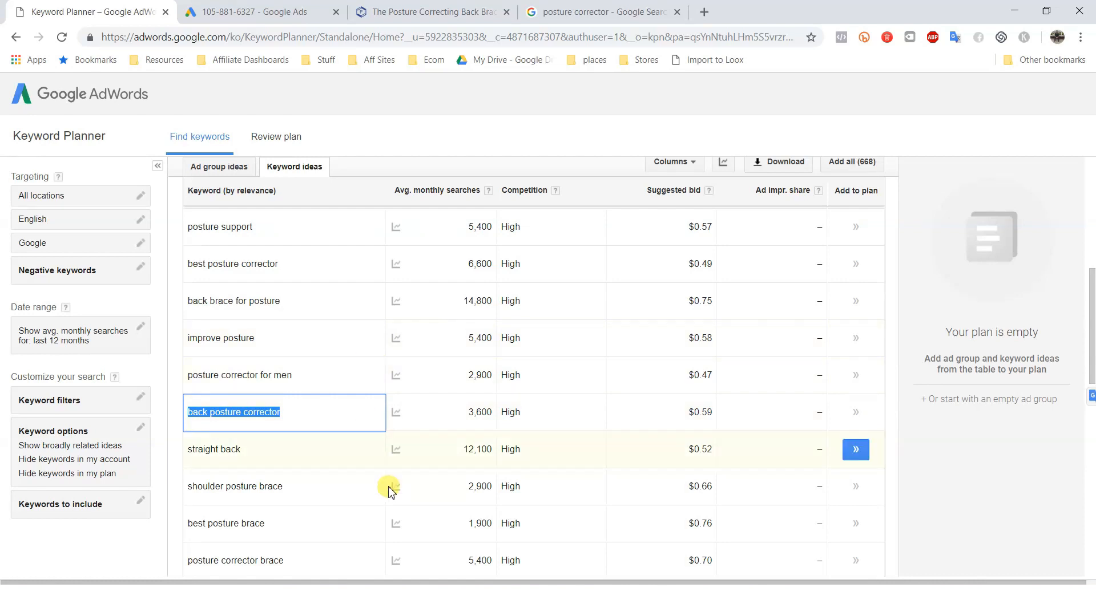
Step: Compare the remaining keyword ideas, including the posture brace and posture corrector variants, with the product shown on the store's product page
click(423, 11)
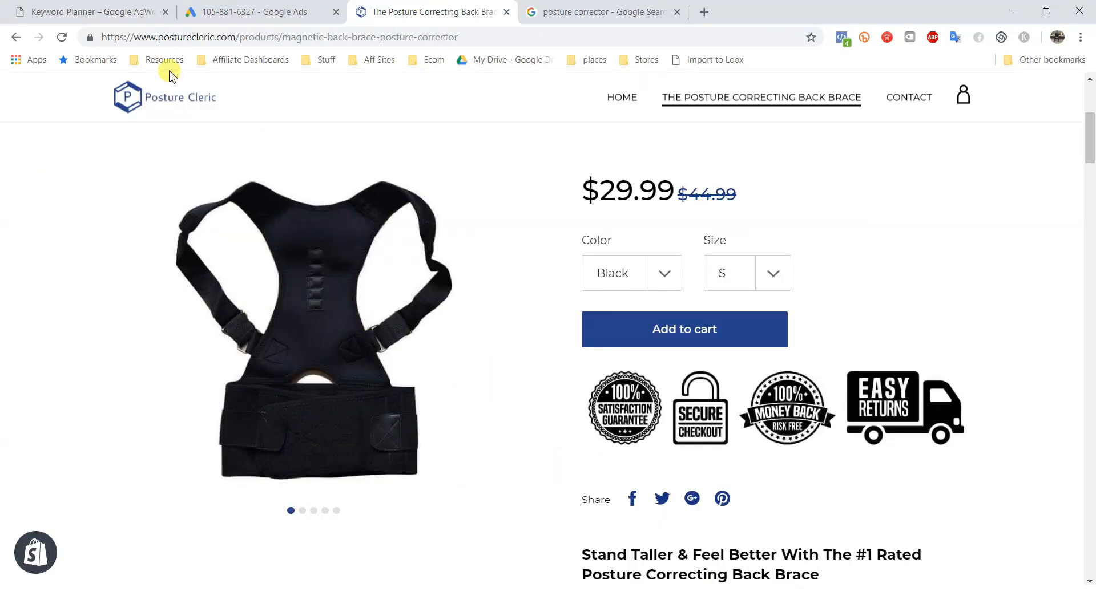
click(83, 11)
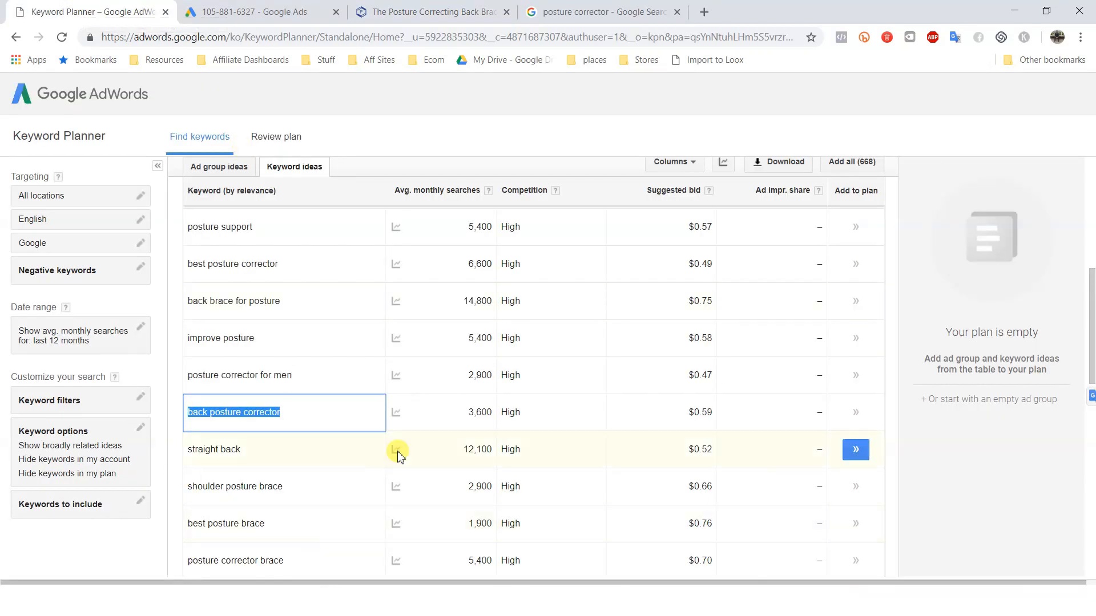
scroll(362, 486, down, 1)
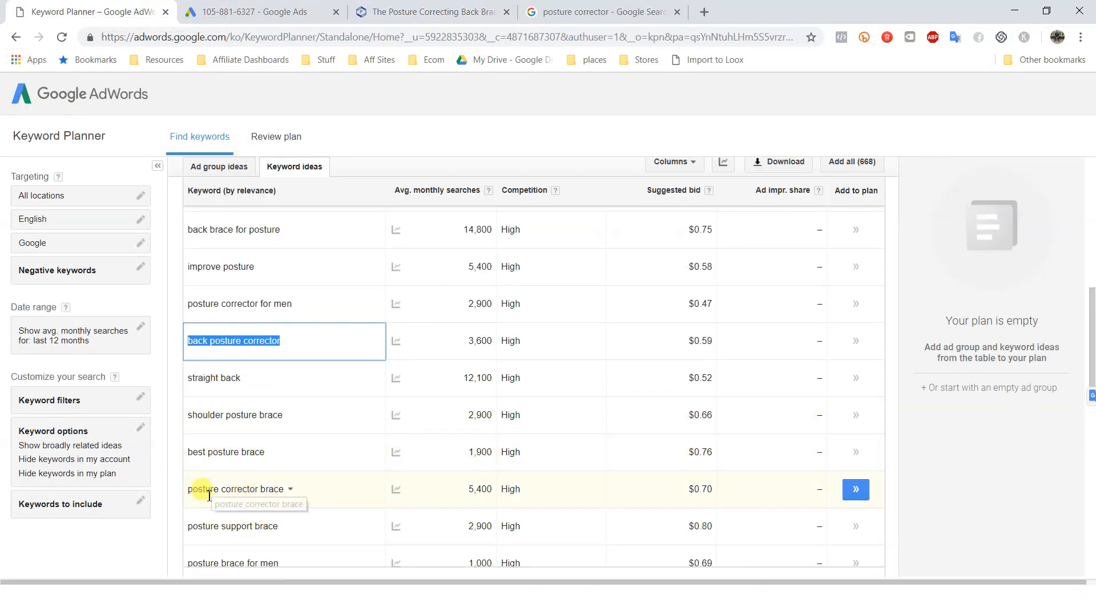
scroll(343, 522, down, 2)
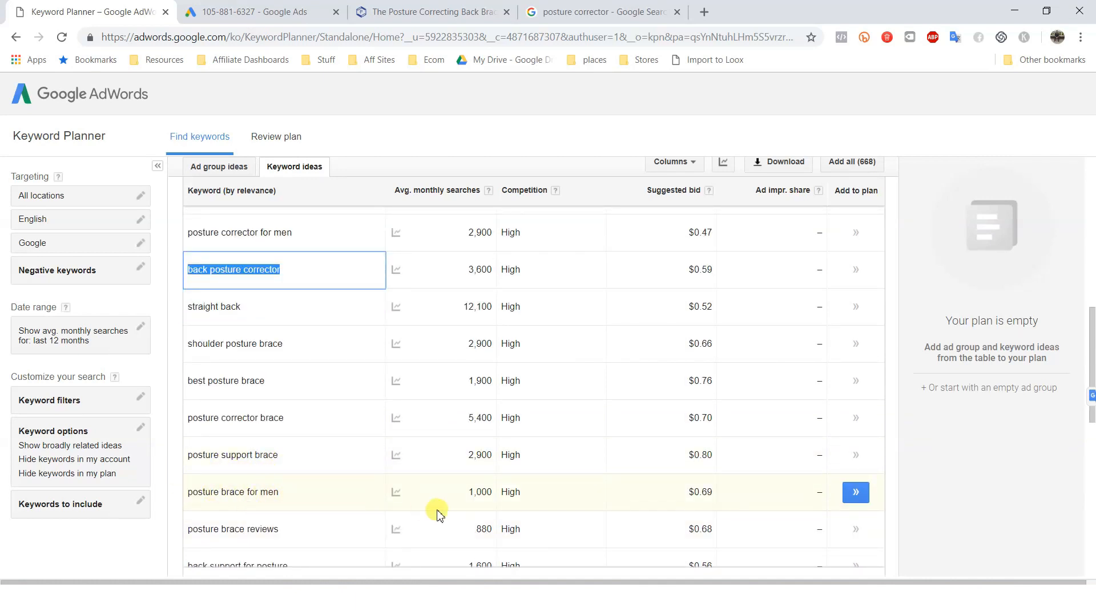
scroll(257, 497, down, 1)
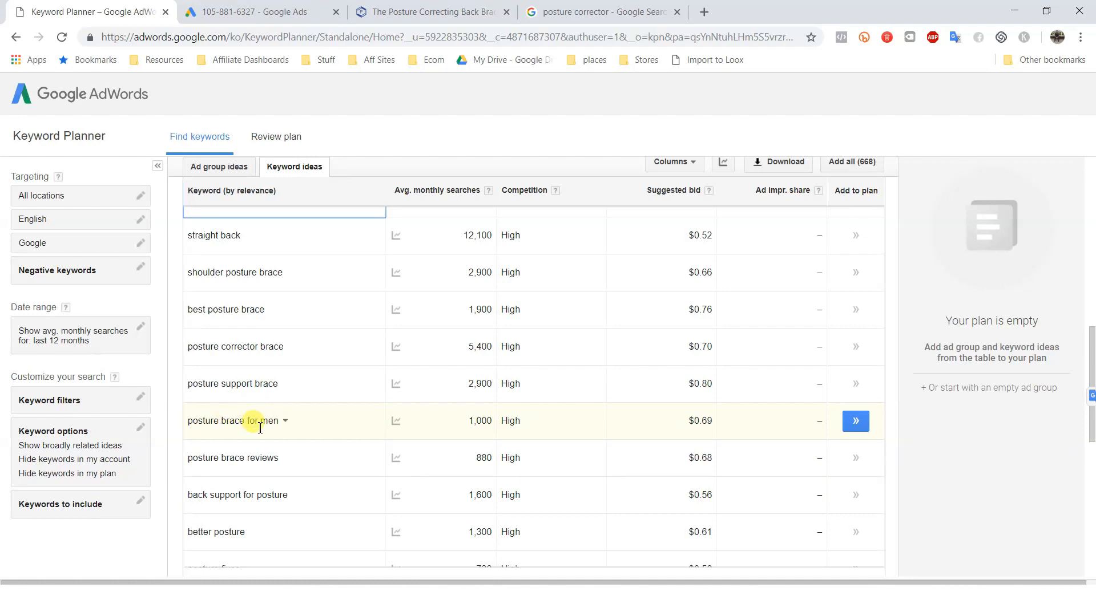
click(368, 11)
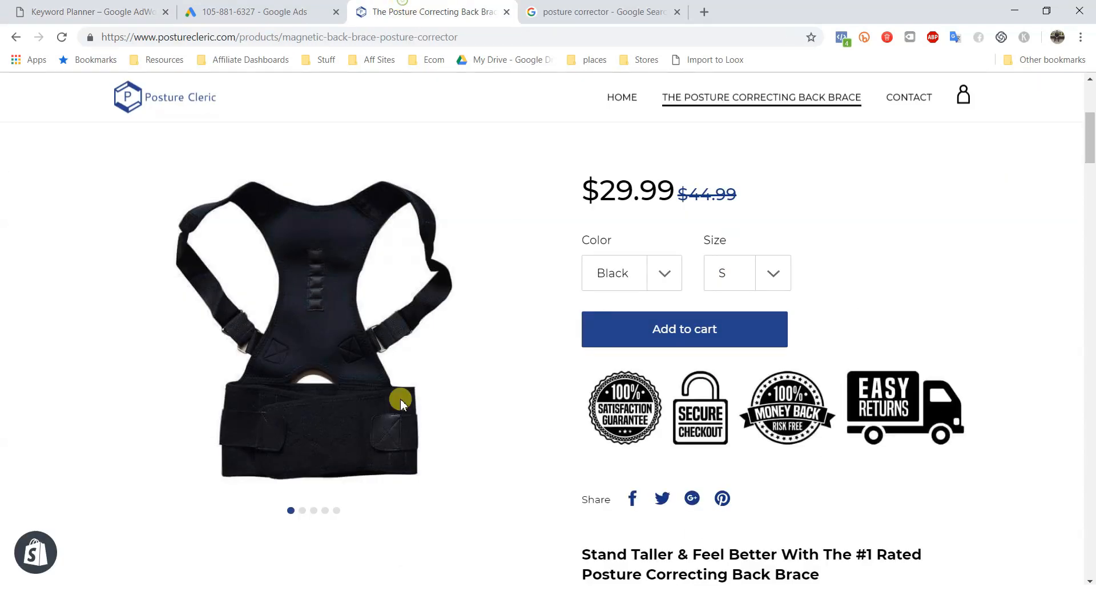
click(109, 12)
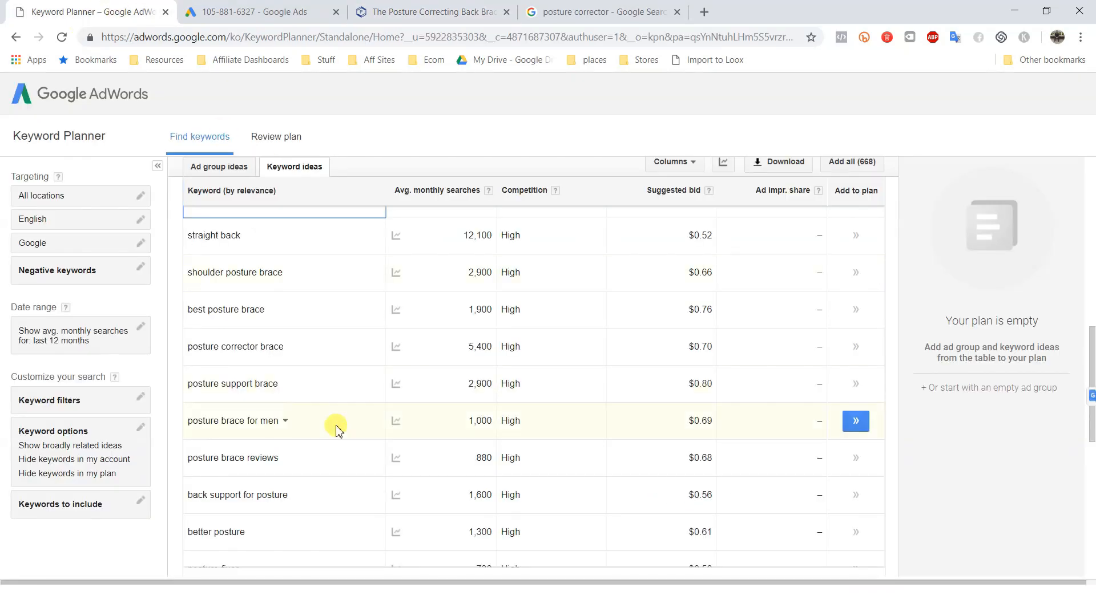
scroll(342, 422, down, 1)
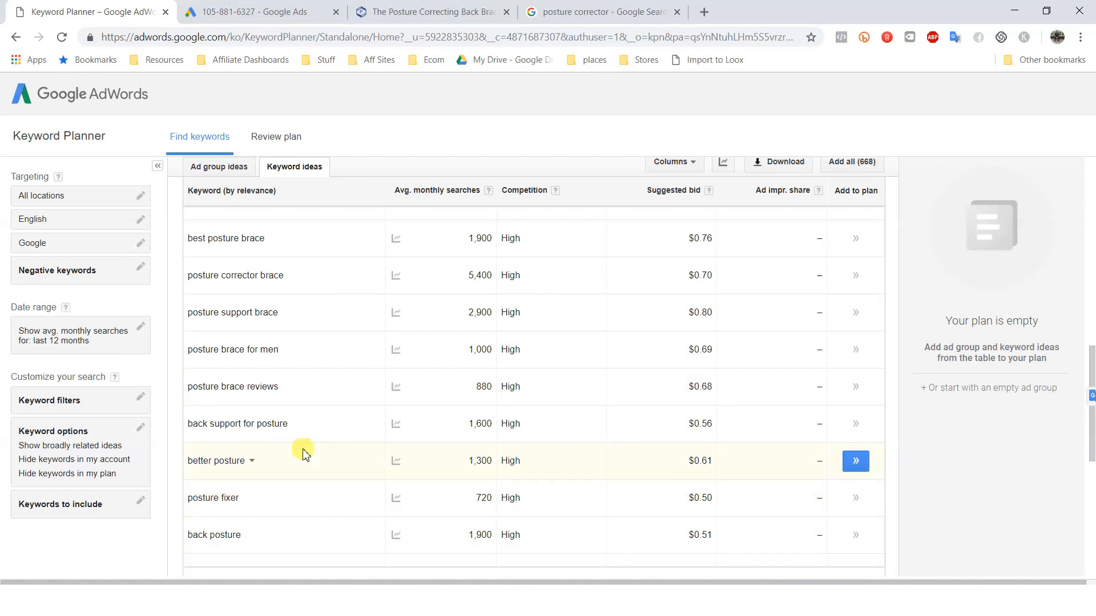
scroll(334, 461, down, 1)
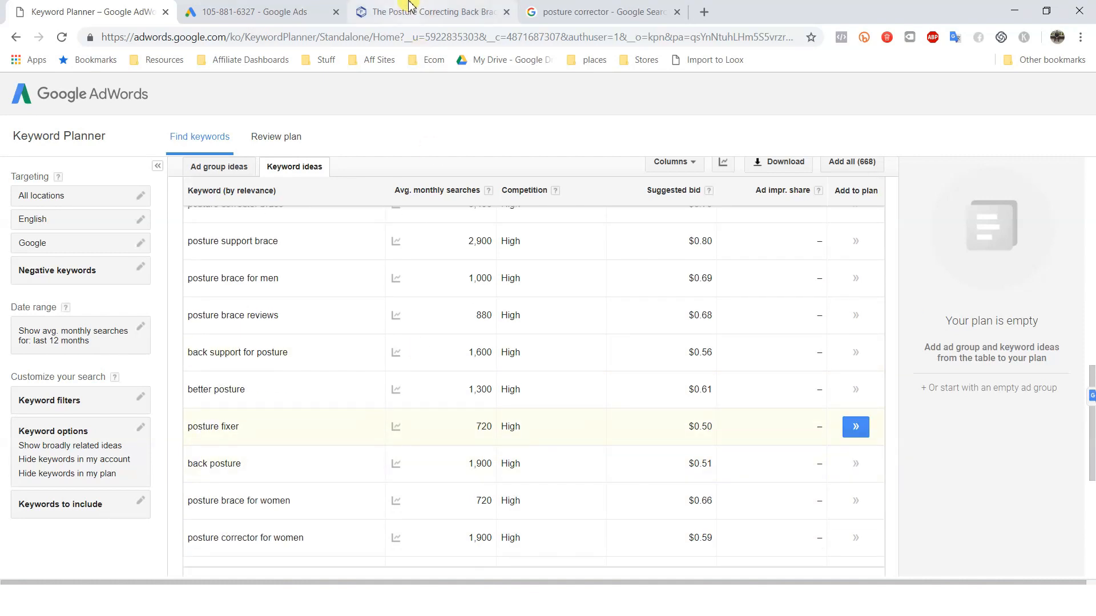
key(ctrl+3)
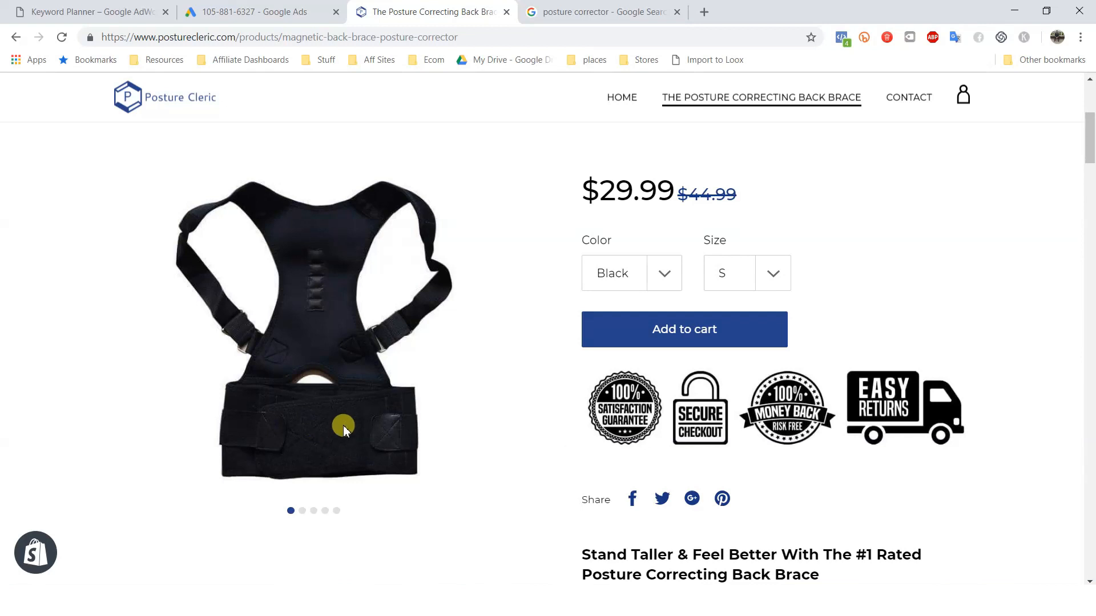
click(123, 9)
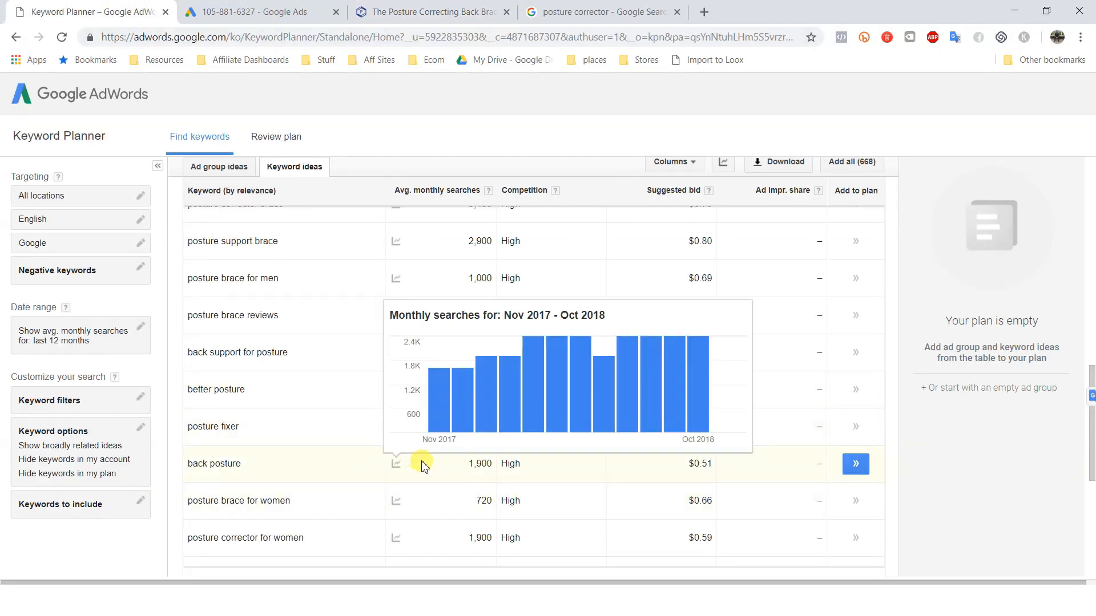
scroll(416, 460, down, 1)
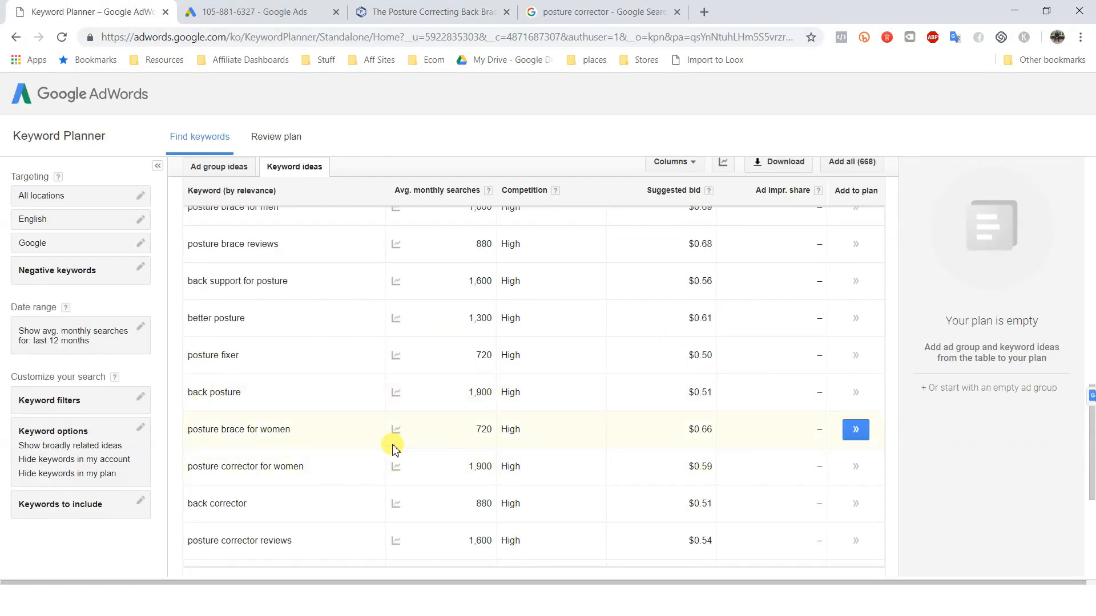
scroll(393, 444, down, 1)
mouse_move(393, 443)
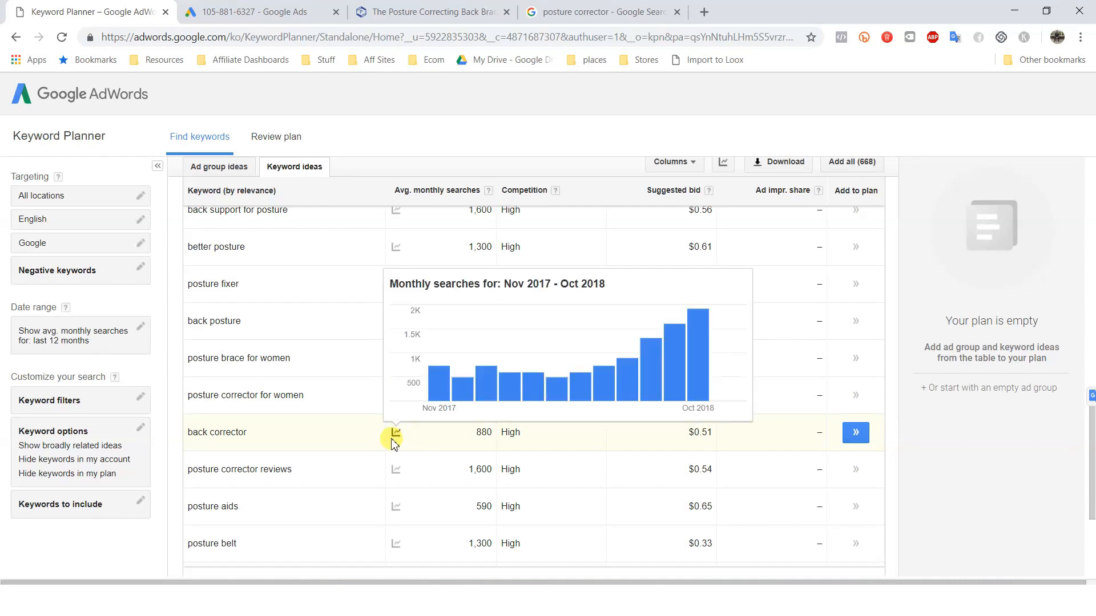
scroll(394, 444, down, 1)
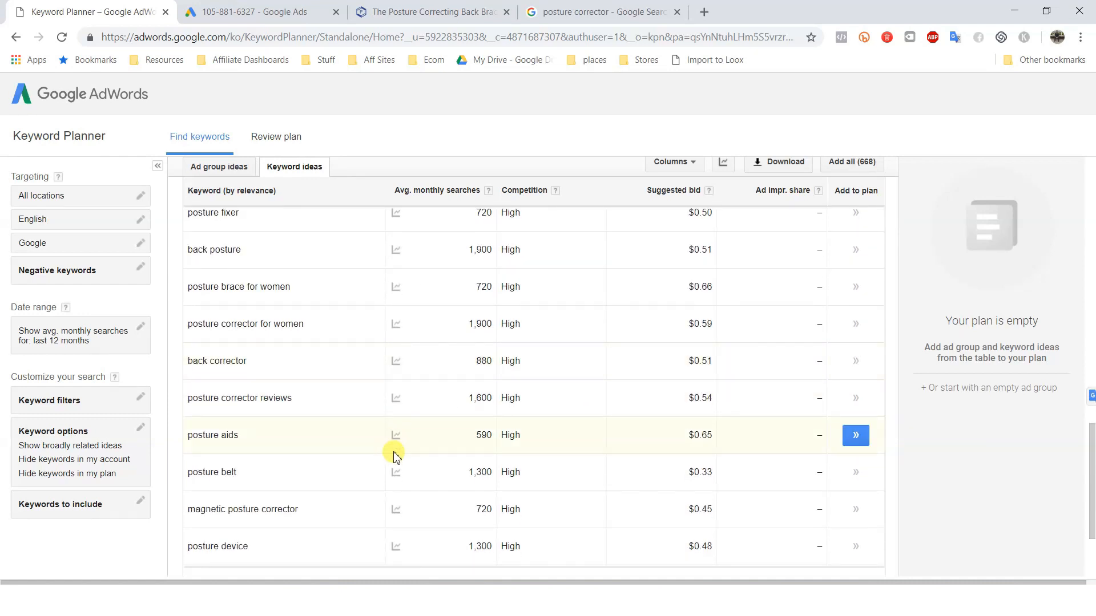
drag(1090, 465, 1090, 249)
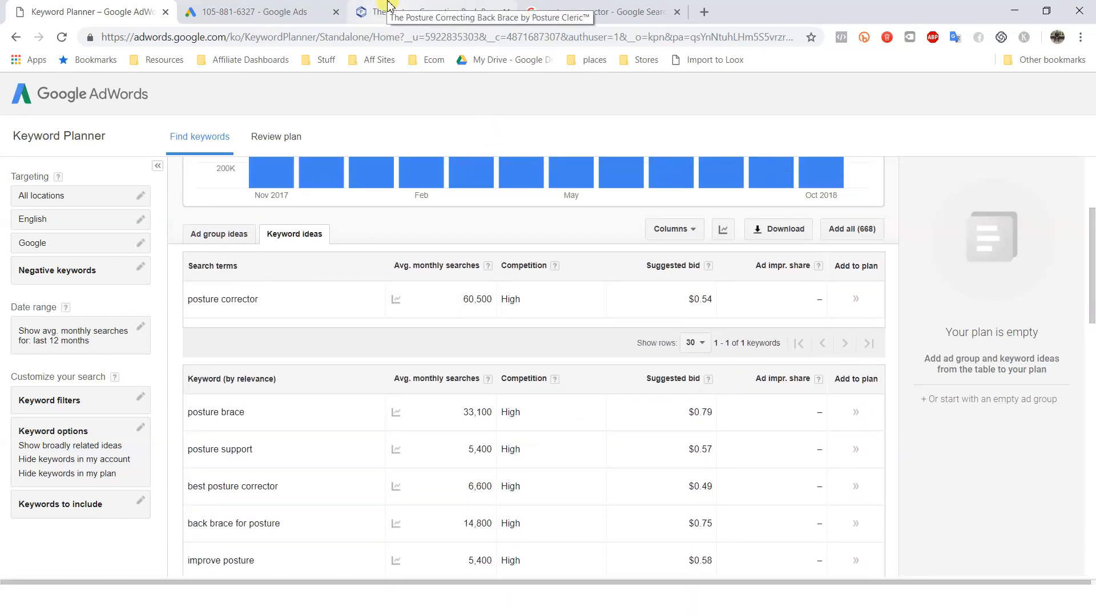
Step: Review the ad group's keyword list against the Keyword Planner ideas once more and return to the ad group setup in Google Ads
click(276, 8)
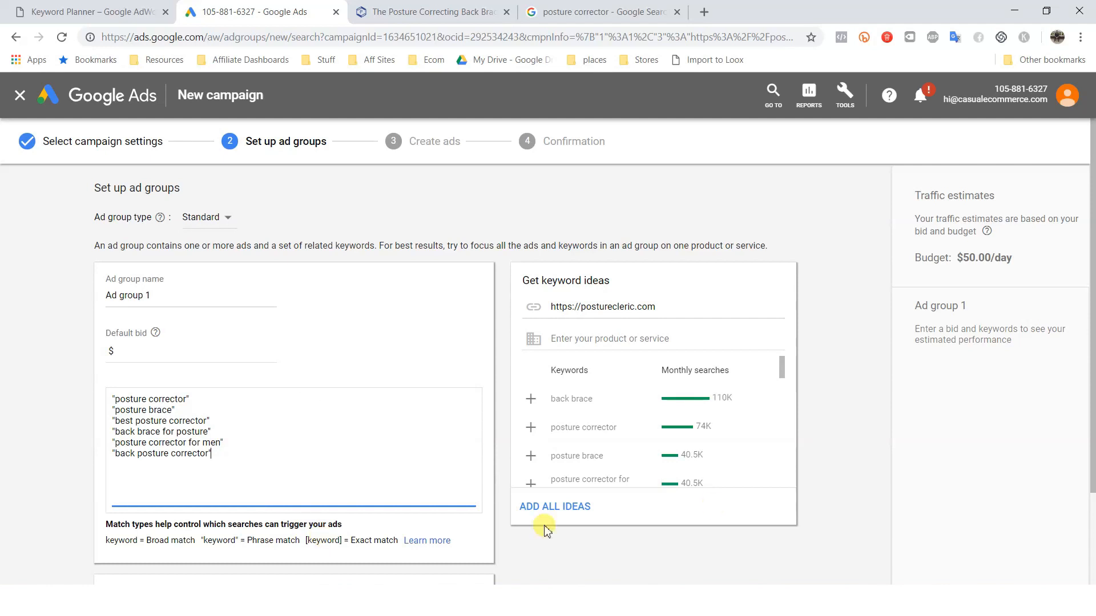
click(94, 12)
drag(1091, 266, 1091, 562)
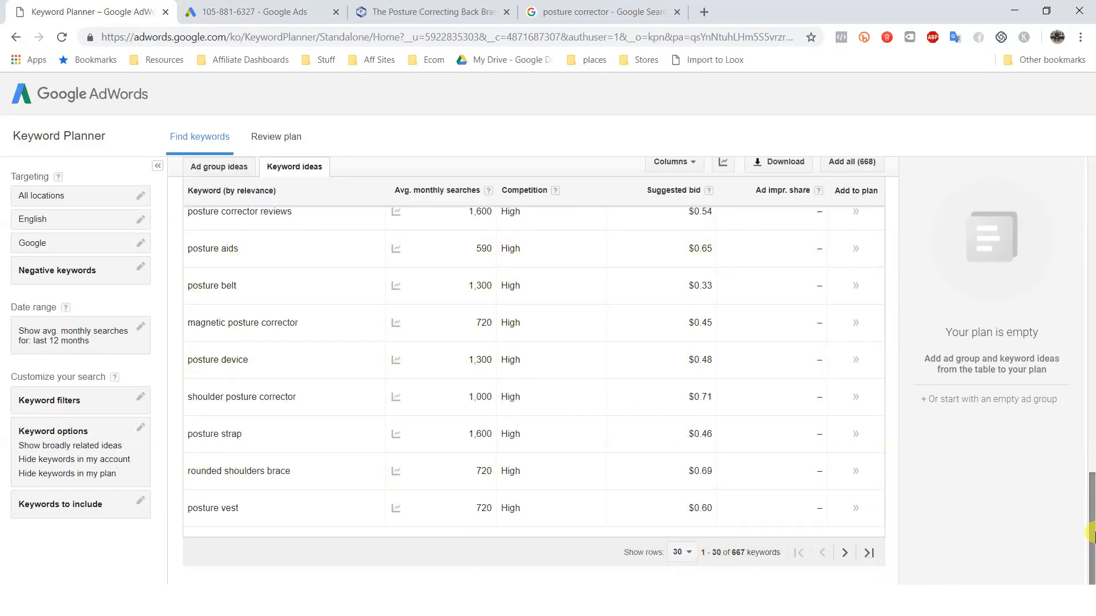
drag(1091, 533, 1091, 506)
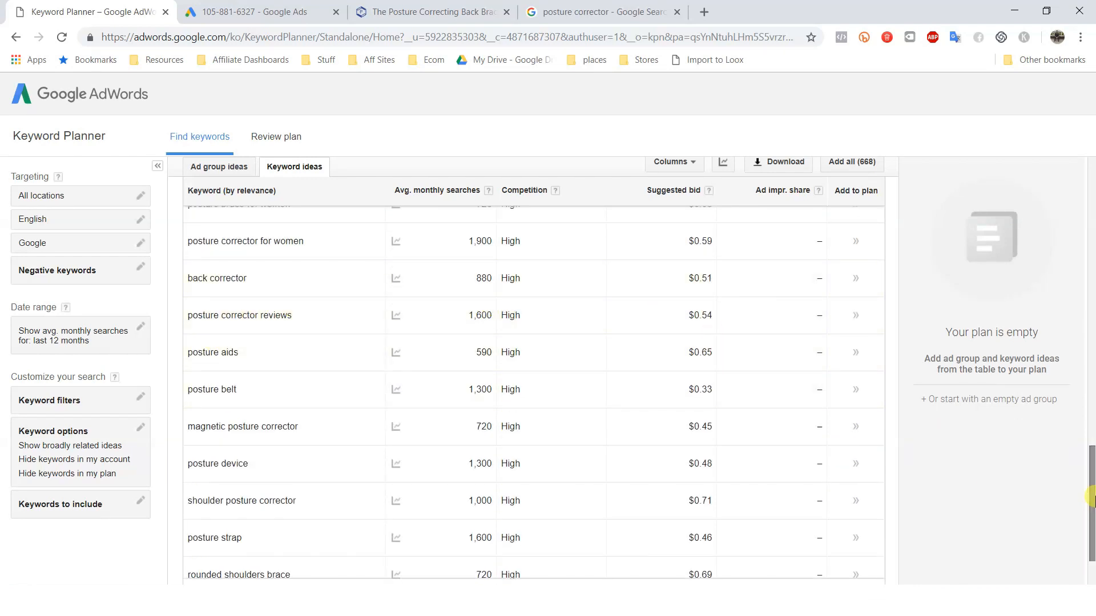
drag(1091, 497, 1090, 263)
scroll(1056, 251, up, 2)
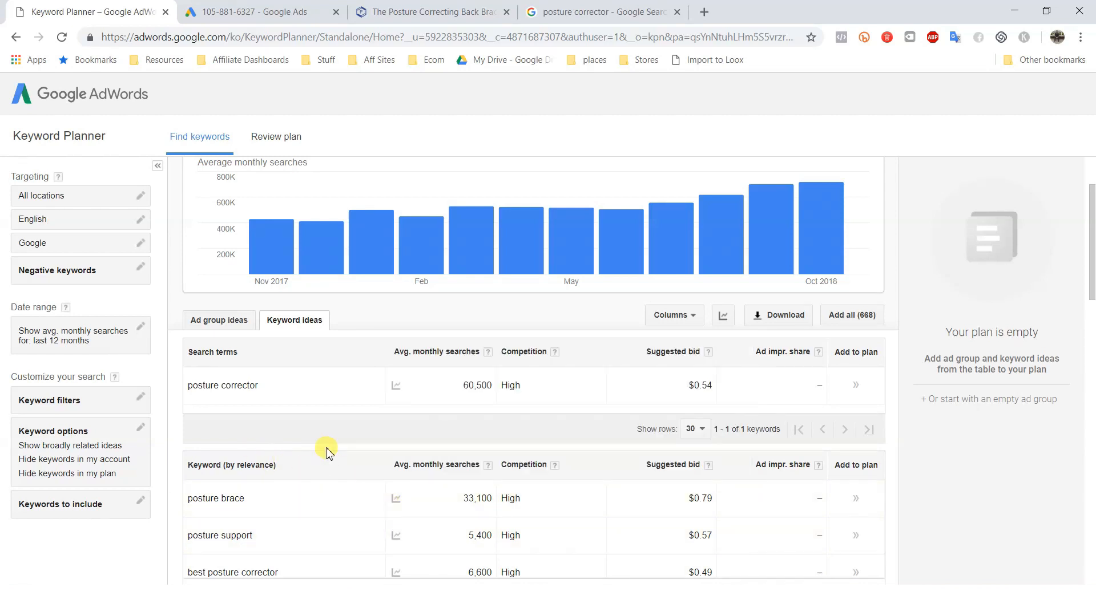
key(ctrl+Tab)
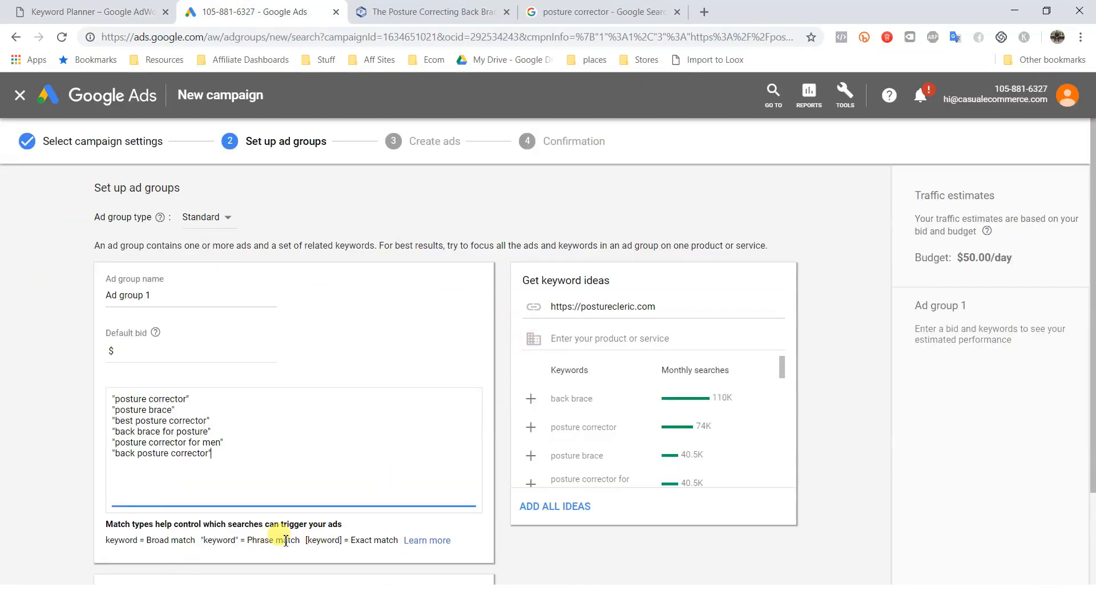
Step: Skim the keyword ideas suggested for the store's website beside the ad group's keyword list
scroll(713, 453, down, 3)
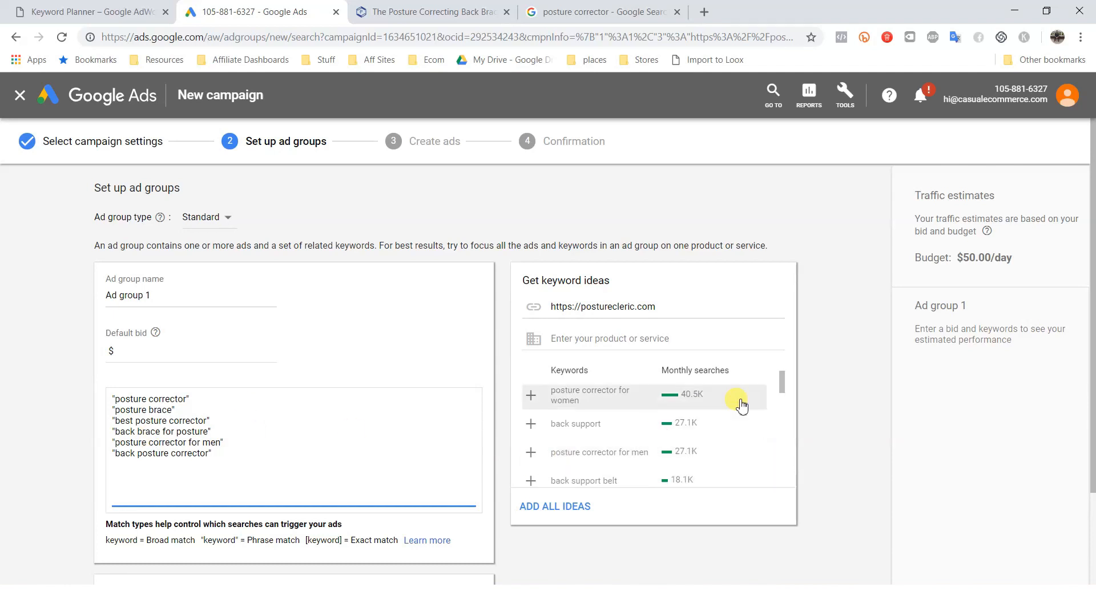
scroll(814, 411, down, 2)
scroll(804, 481, up, 2)
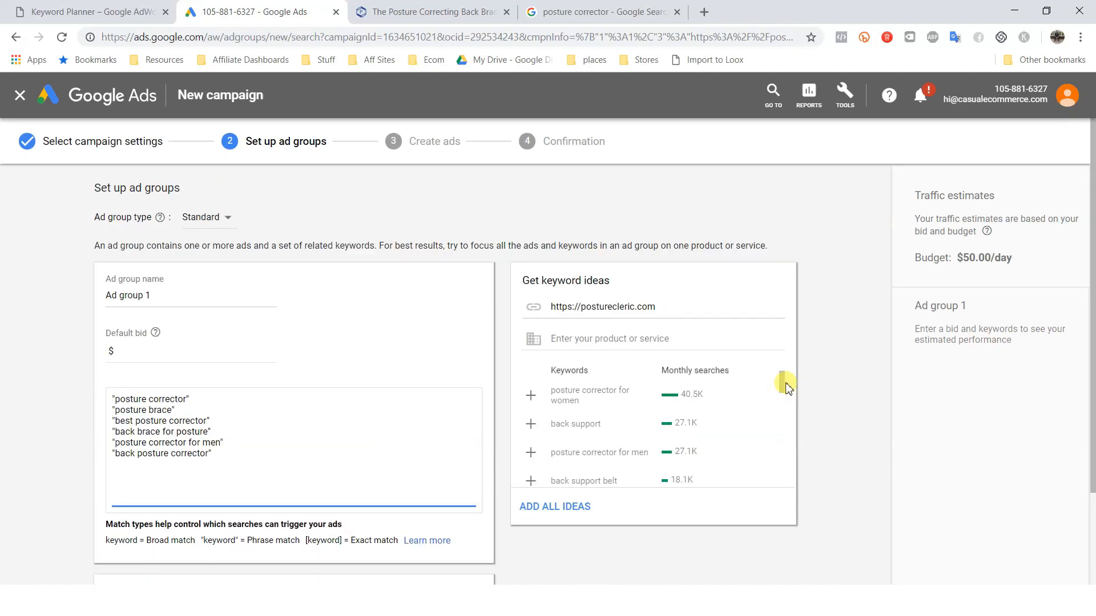
scroll(780, 384, up, 3)
Step: Compare the suggested bids of the Keyword Planner ideas to find a suitable default bid for the ad group
click(226, 353)
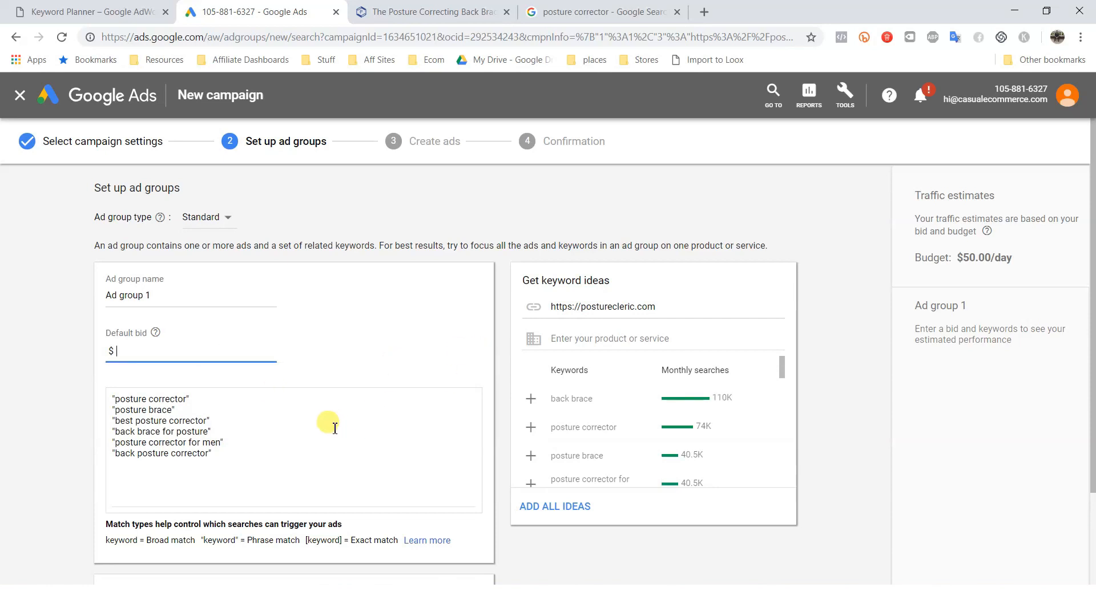
click(108, 8)
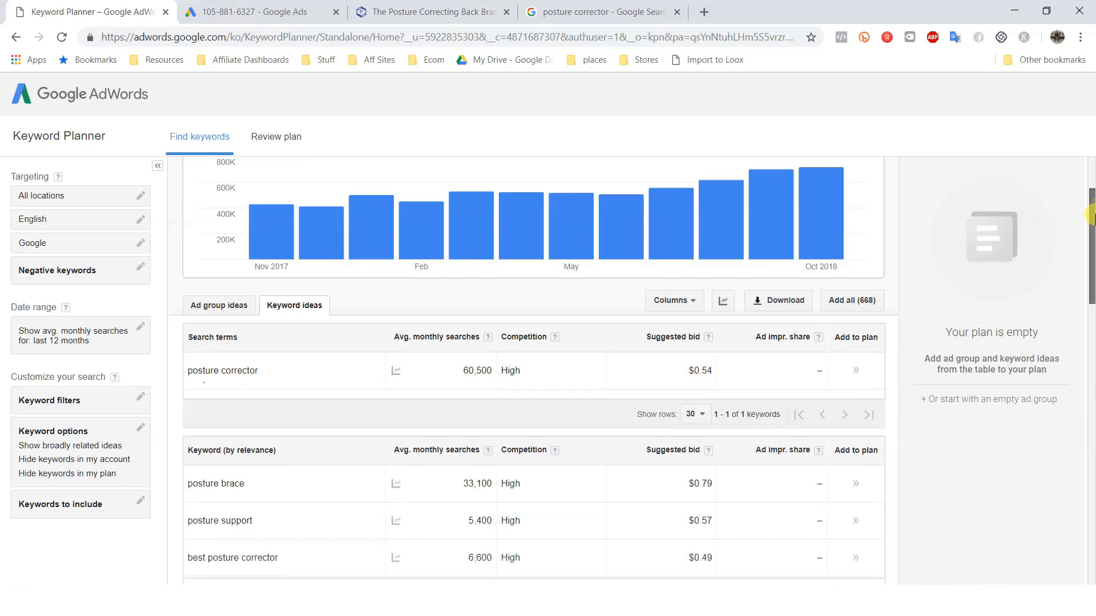
drag(1090, 268, 1090, 297)
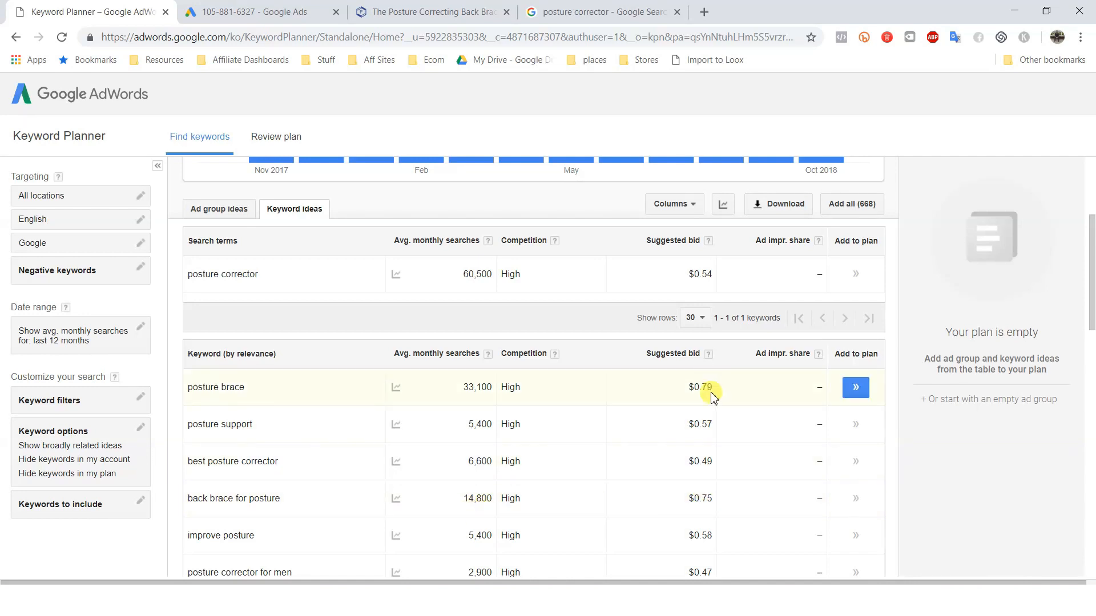
click(234, 11)
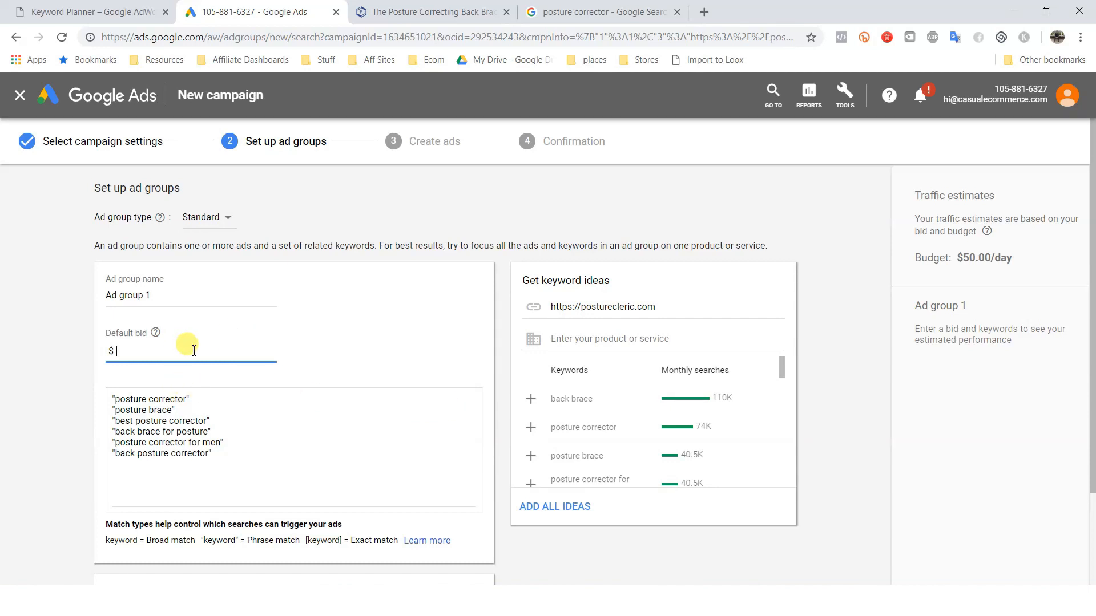
click(167, 20)
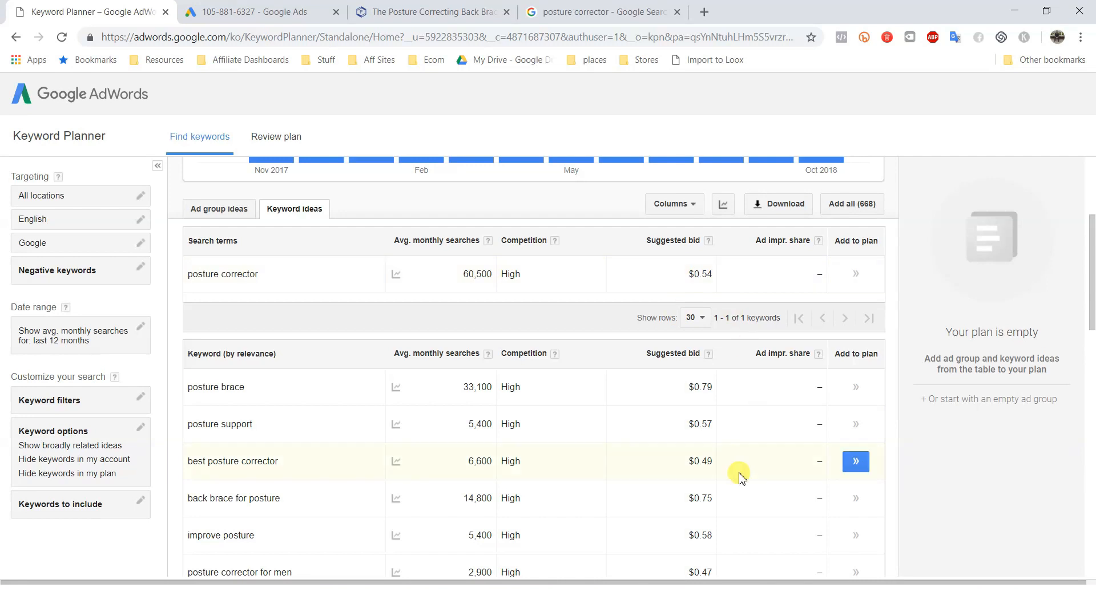
scroll(667, 484, down, 1)
scroll(668, 483, down, 4)
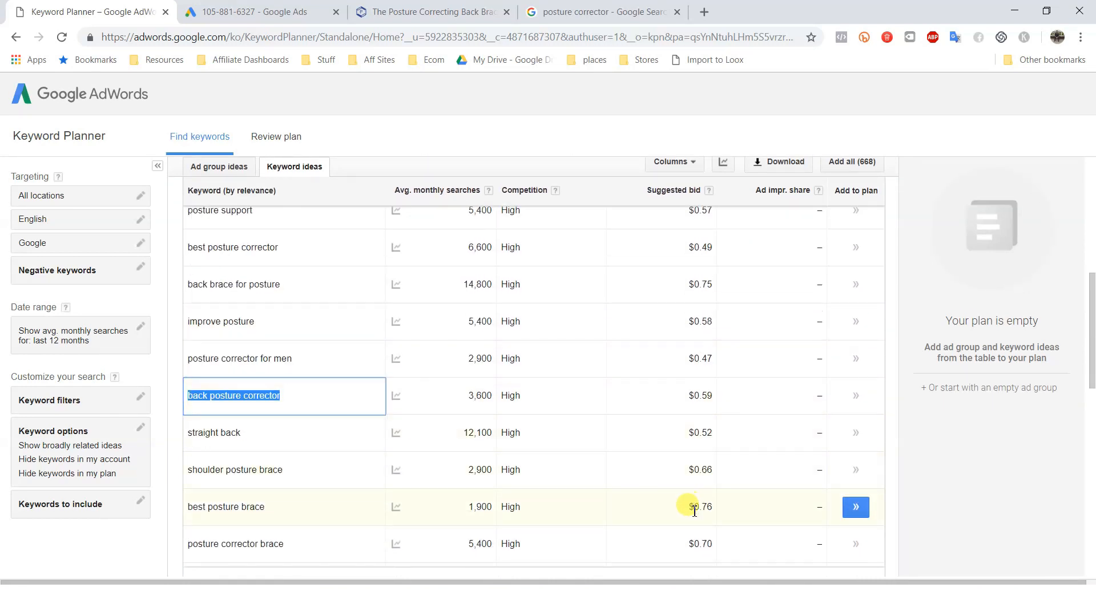
scroll(682, 415, down, 14)
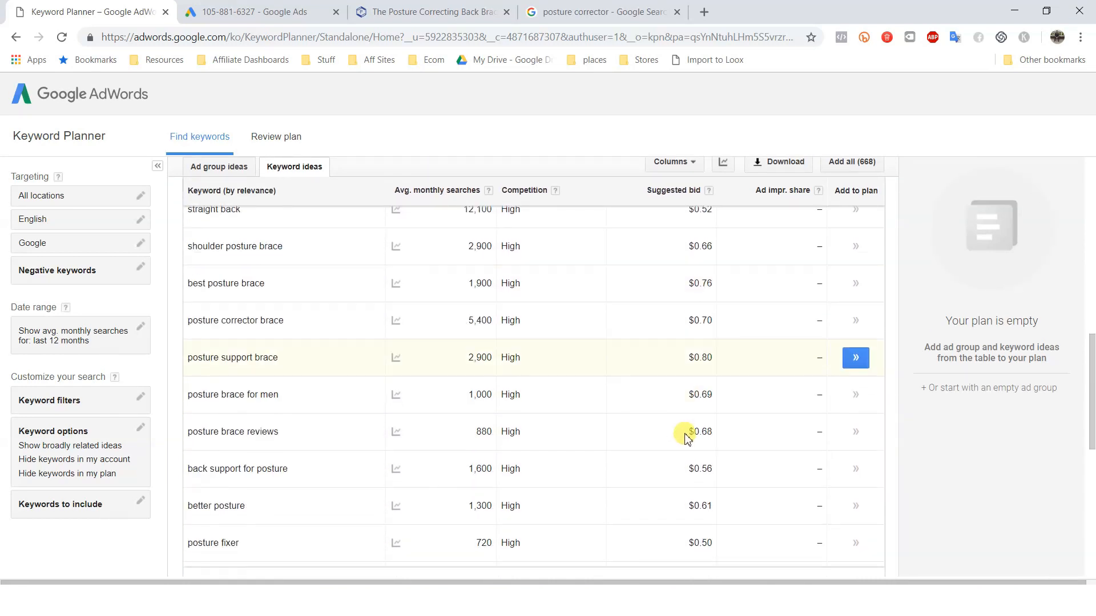
scroll(689, 298, down, 3)
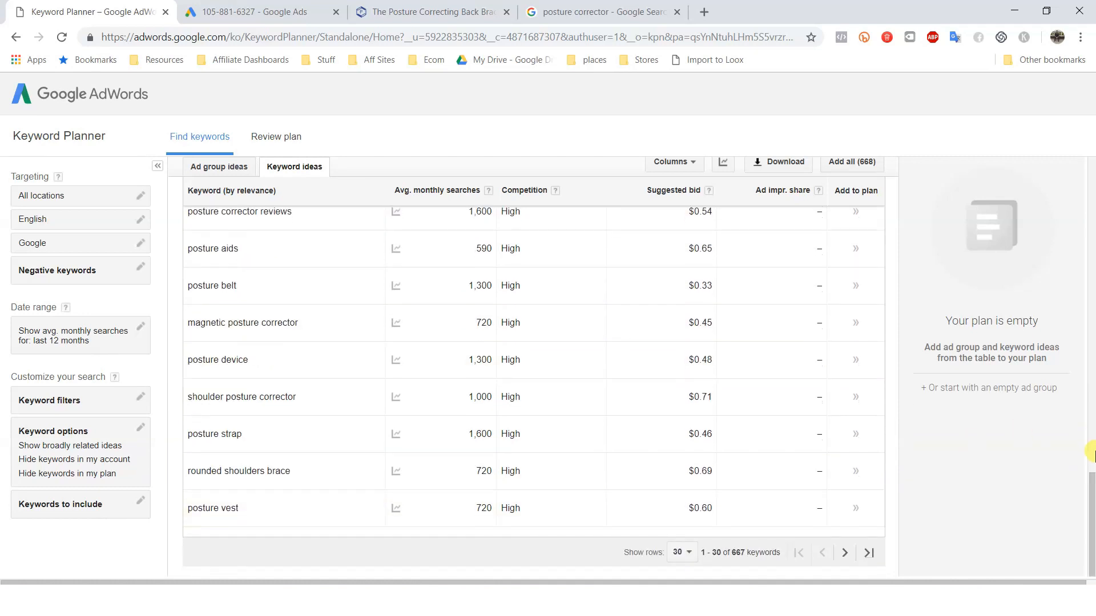
drag(1088, 471, 1091, 166)
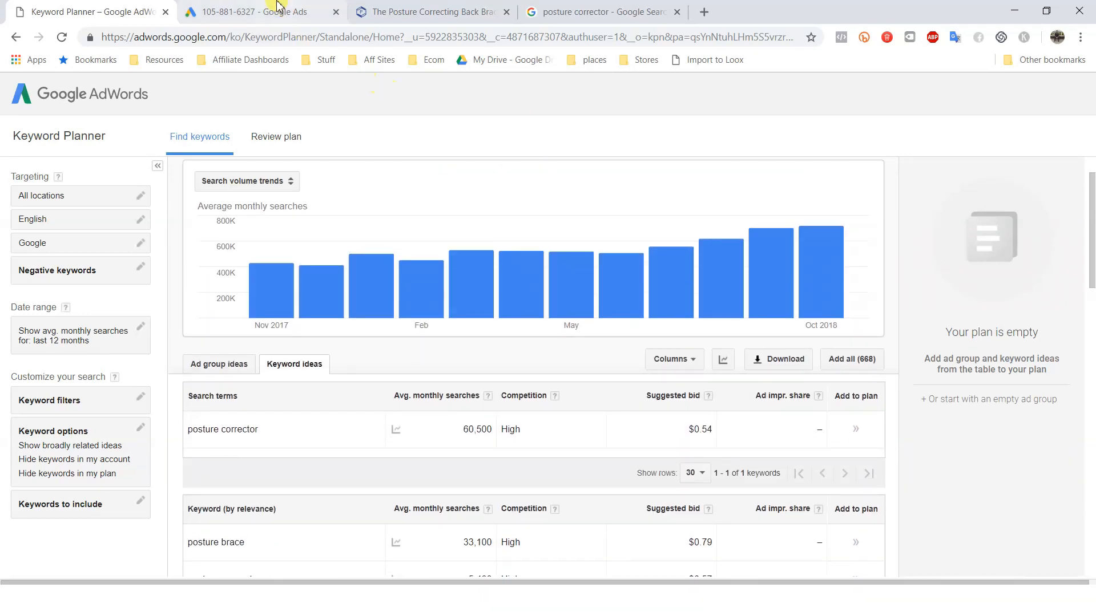
Step: Set Ad group 1's default bid to $1 in Google Ads and save the ad group setup to continue to ad creation
click(260, 11)
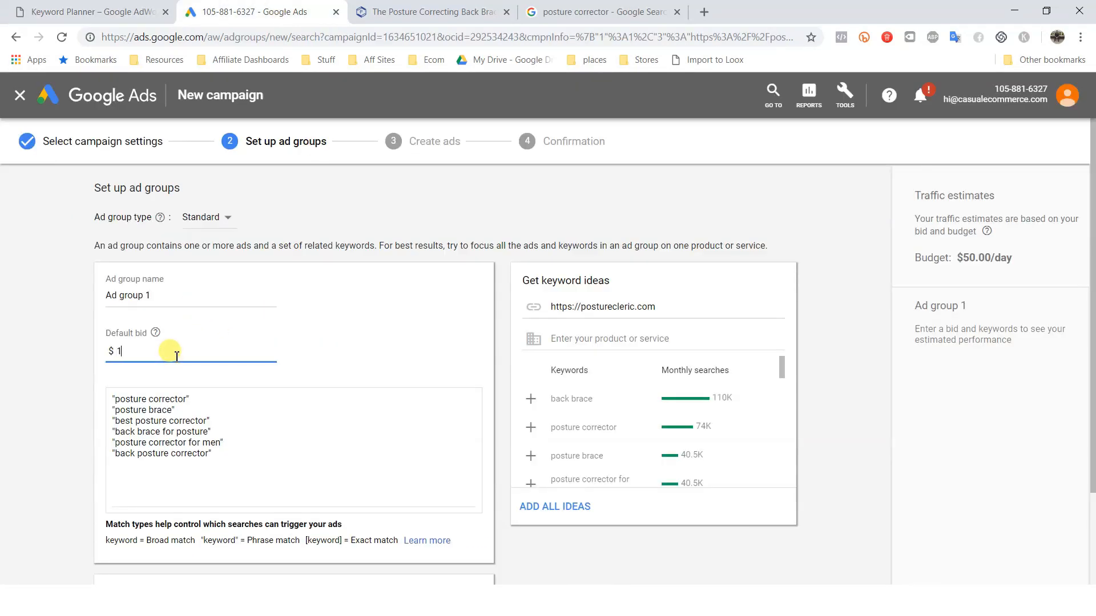
click(29, 416)
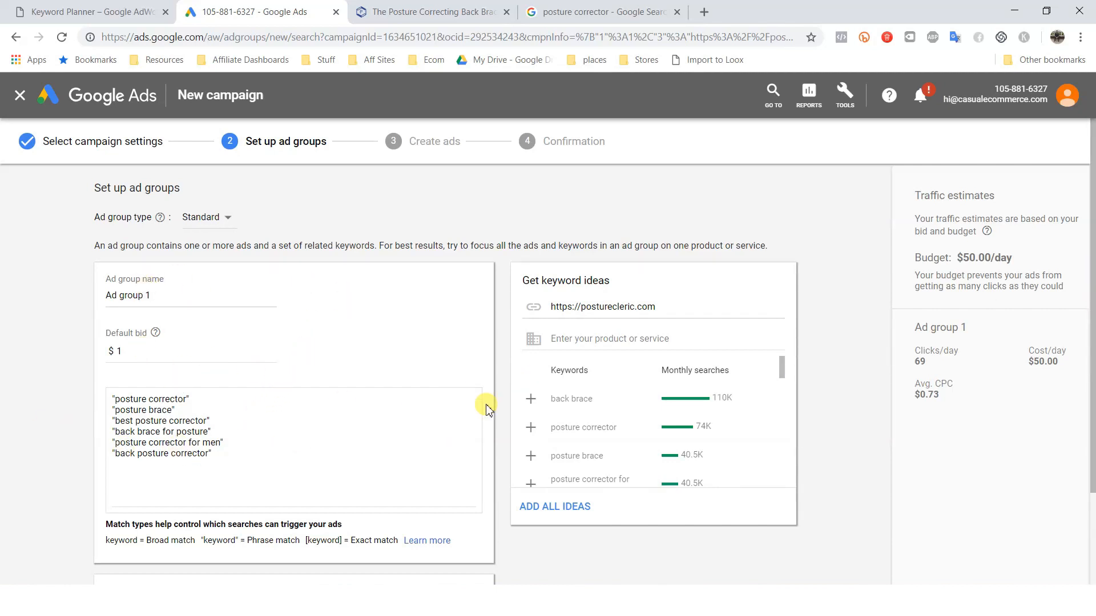
scroll(331, 371, down, 2)
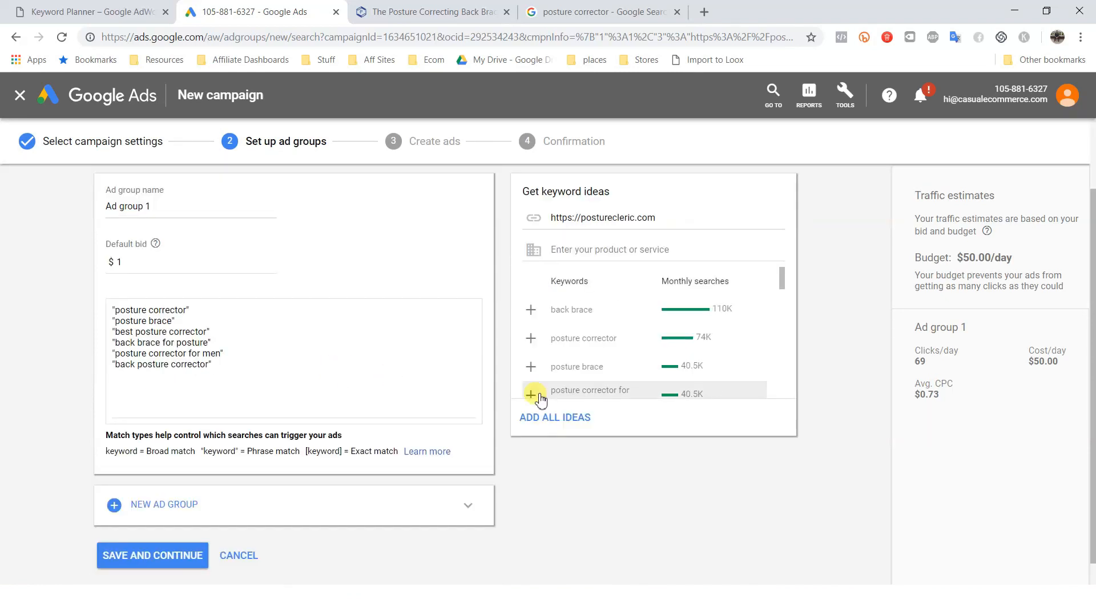
scroll(509, 472, up, 2)
scroll(741, 462, down, 3)
scroll(524, 447, down, 3)
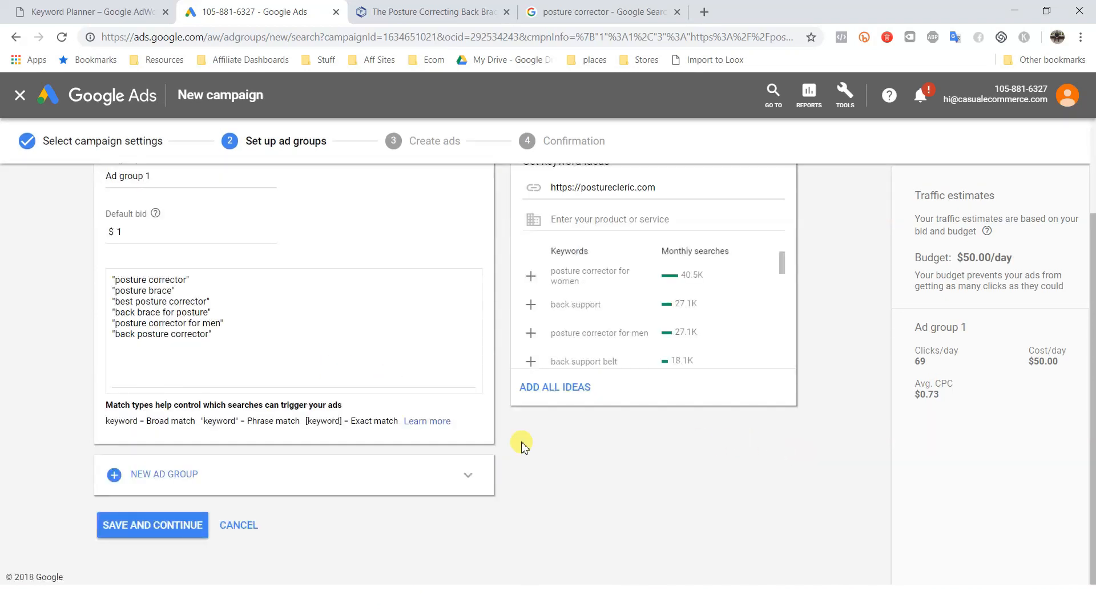
click(104, 524)
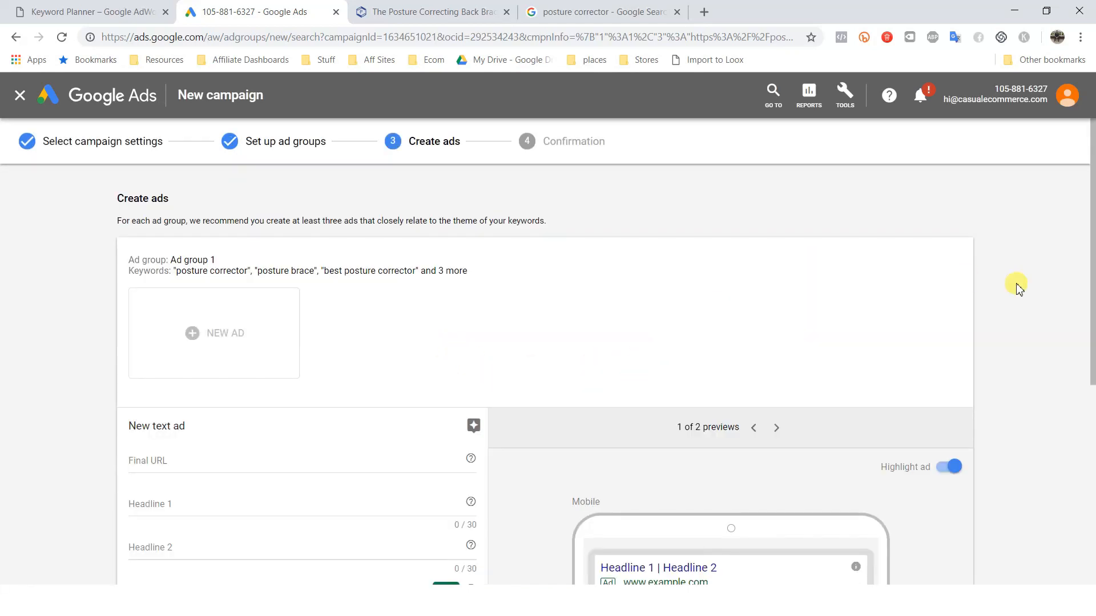
scroll(1017, 289, down, 1)
drag(1090, 264, 1086, 297)
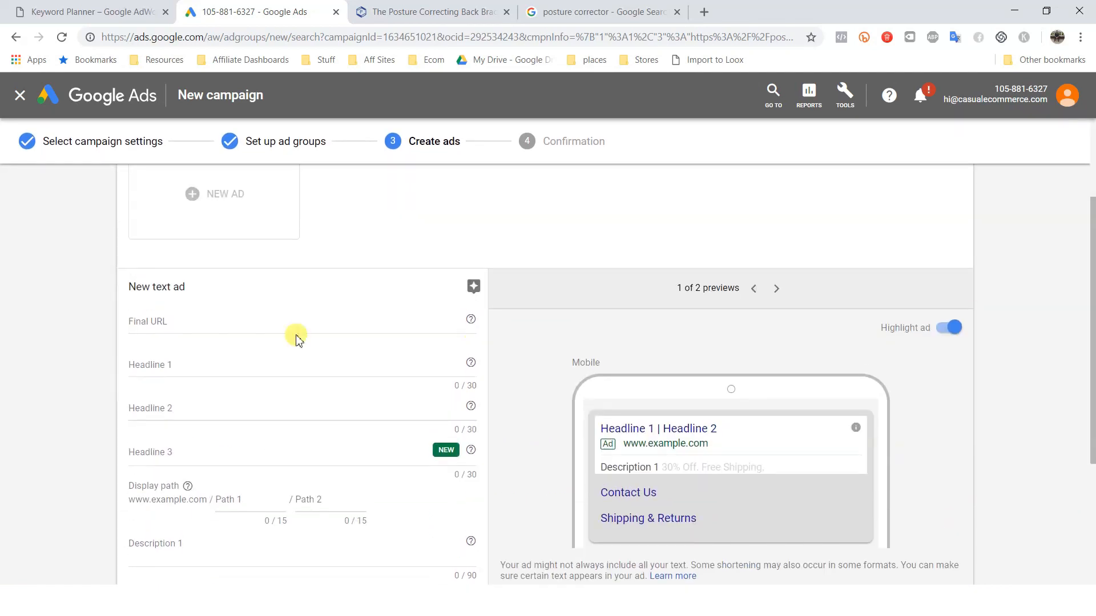
scroll(340, 363, up, 3)
click(179, 457)
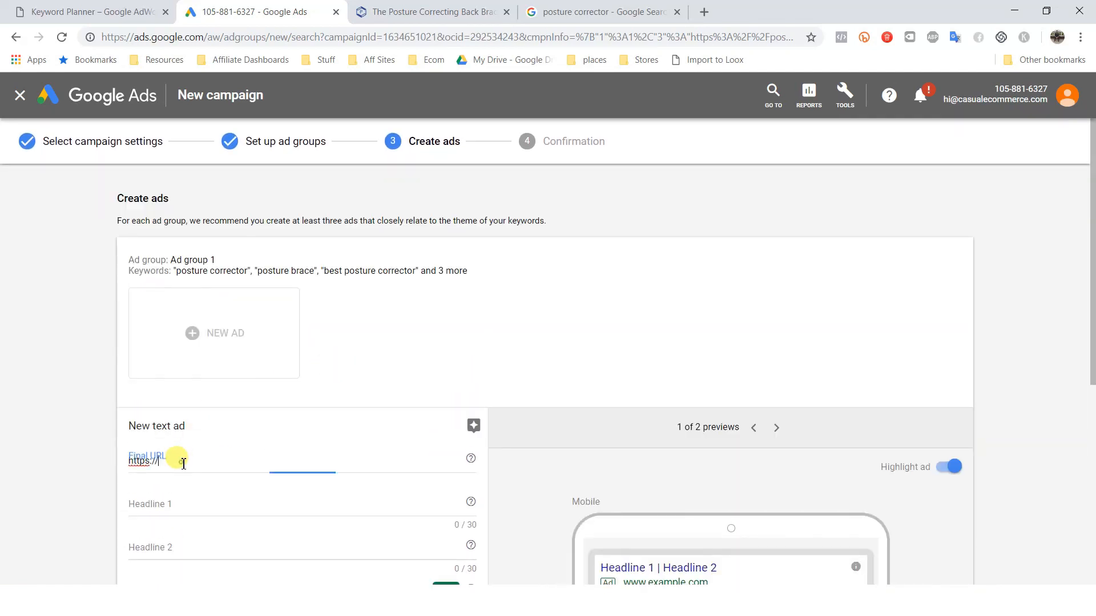
click(422, 12)
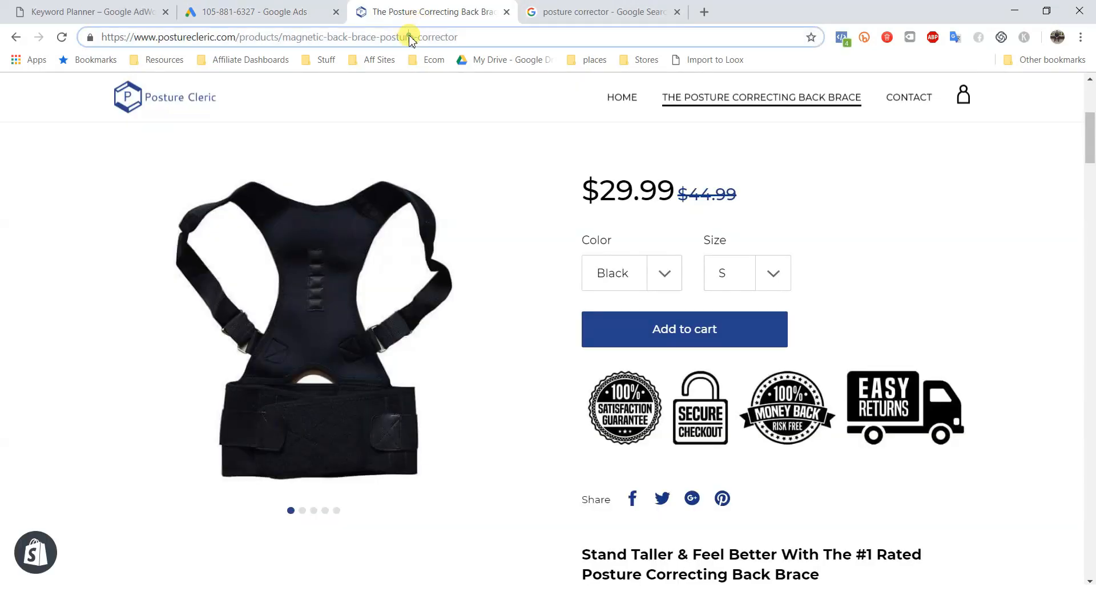
click(411, 38)
key(ctrl+c)
click(251, 13)
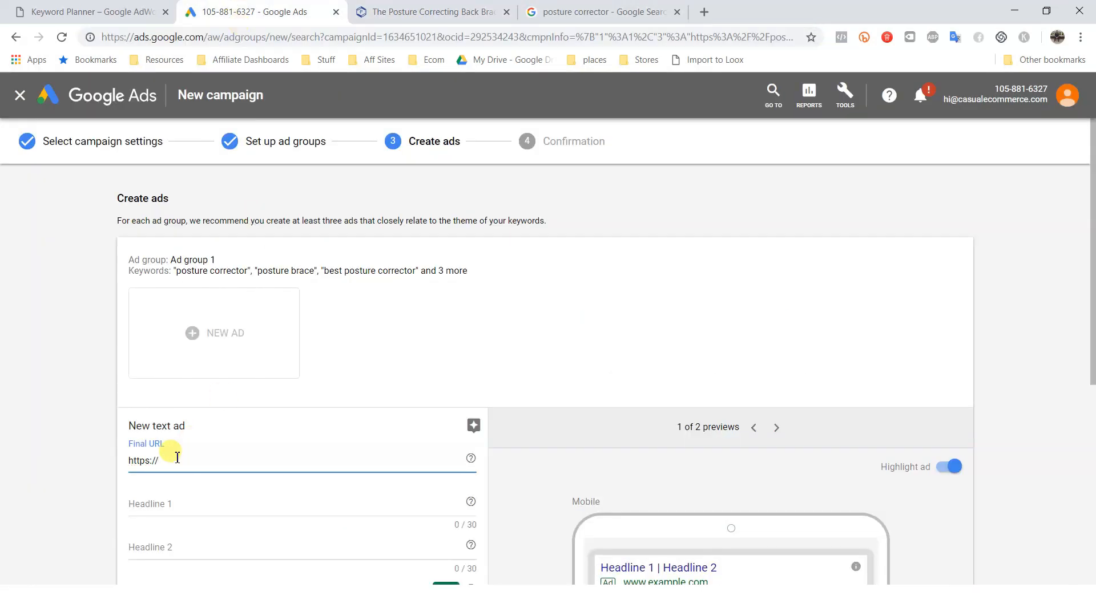
drag(167, 461, 113, 466)
key(ctrl+v)
scroll(91, 462, down, 3)
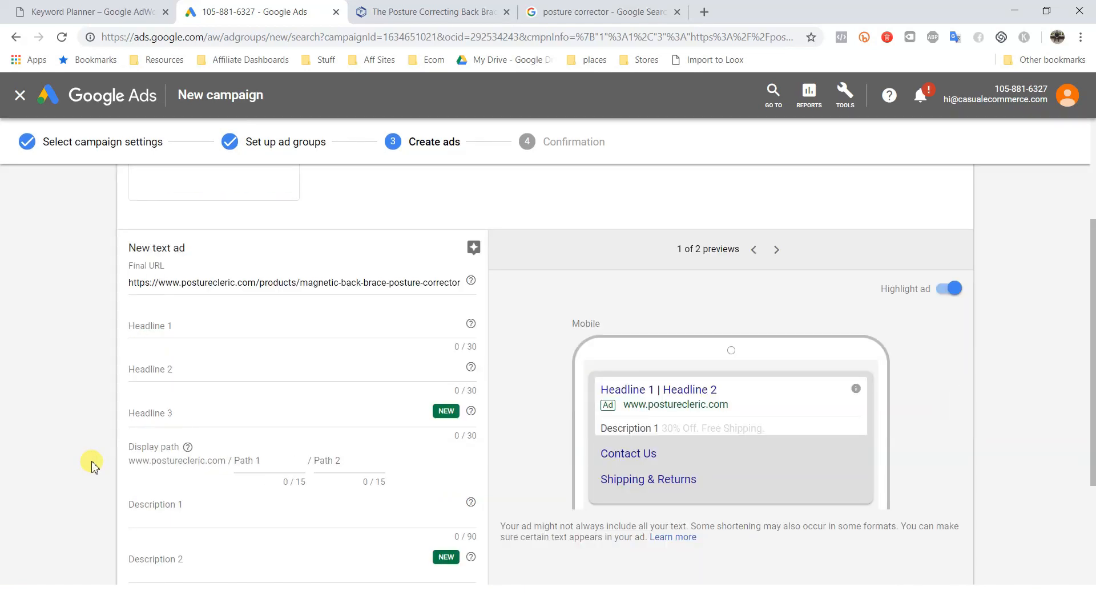
Step: Examine the new text ad's fields and compare its mobile and desktop previews
scroll(120, 462, down, 2)
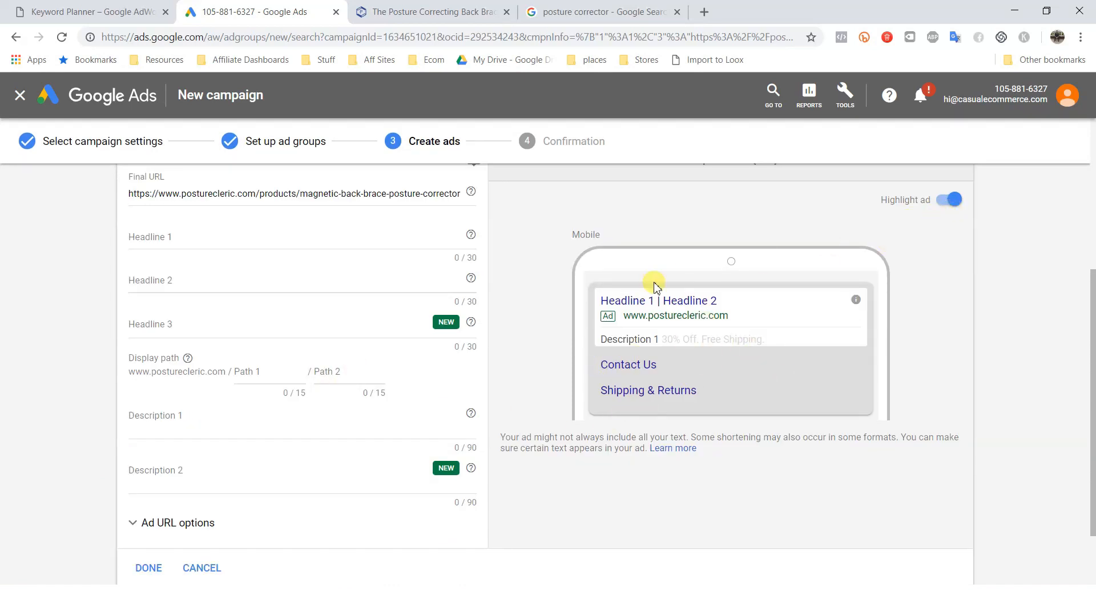
scroll(656, 288, up, 2)
click(776, 252)
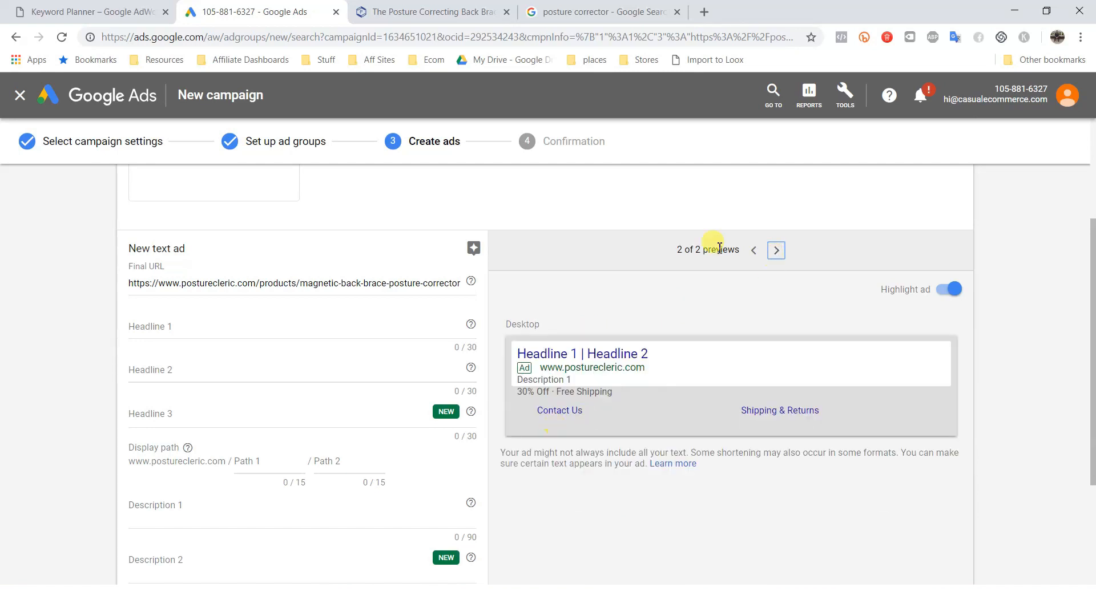
click(755, 251)
scroll(913, 465, down, 2)
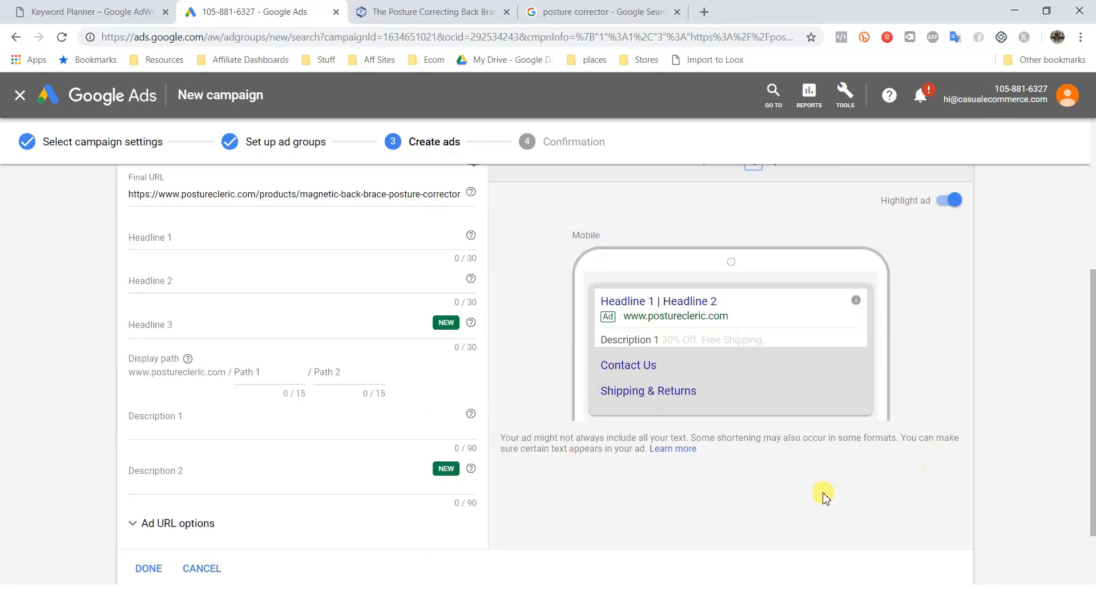
scroll(705, 519, up, 4)
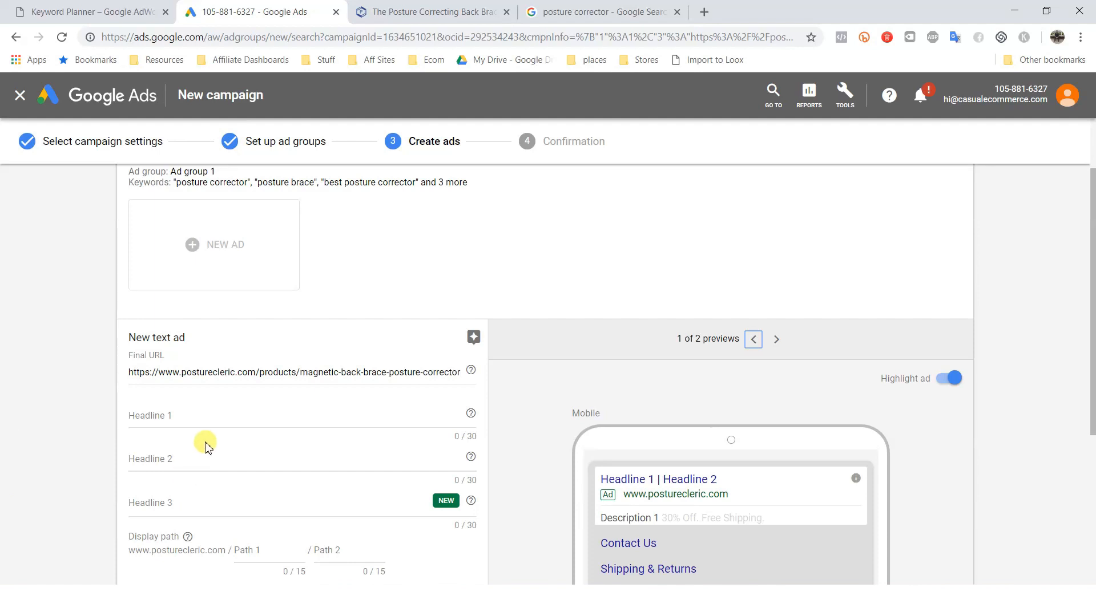
Step: Enter "Posture Correcting Back Brace" as Headline 1 of the new text ad
click(252, 416)
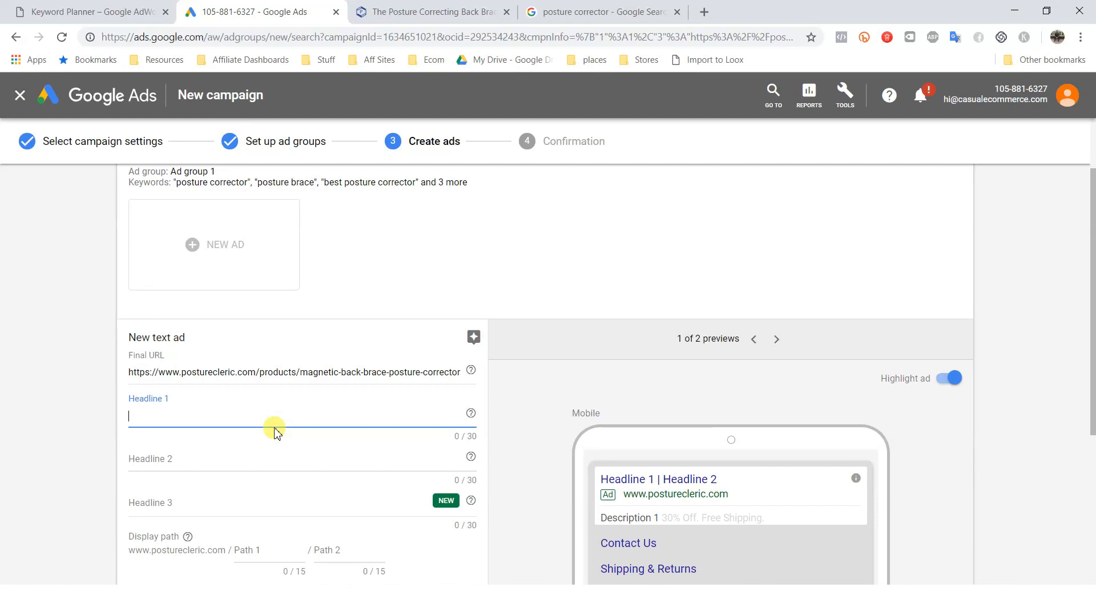
text(Posture Correcting Back V)
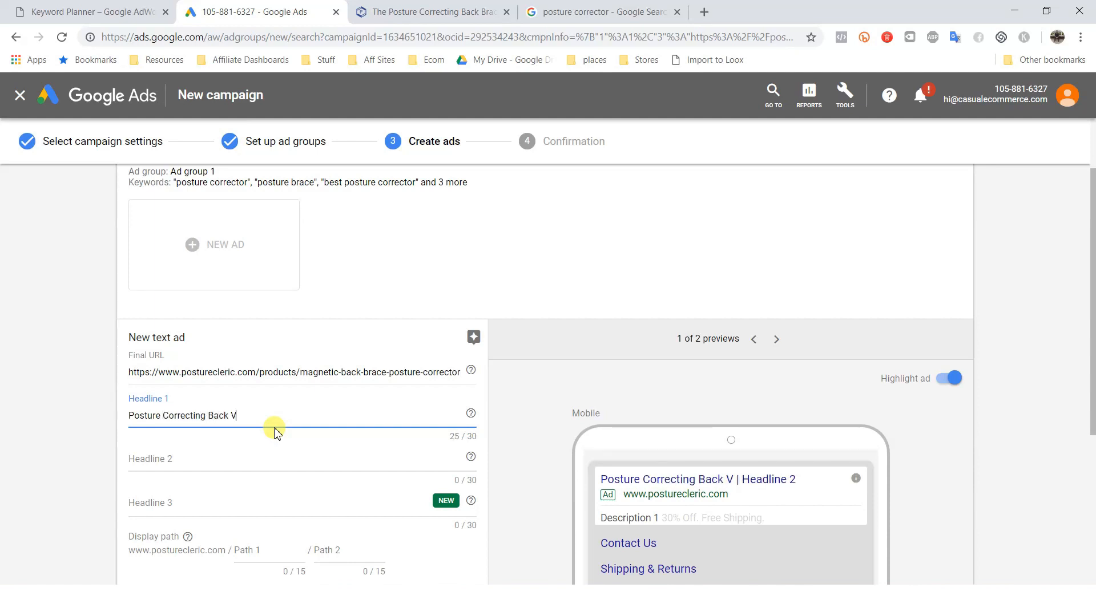
key(BackSpace)
text(Brace)
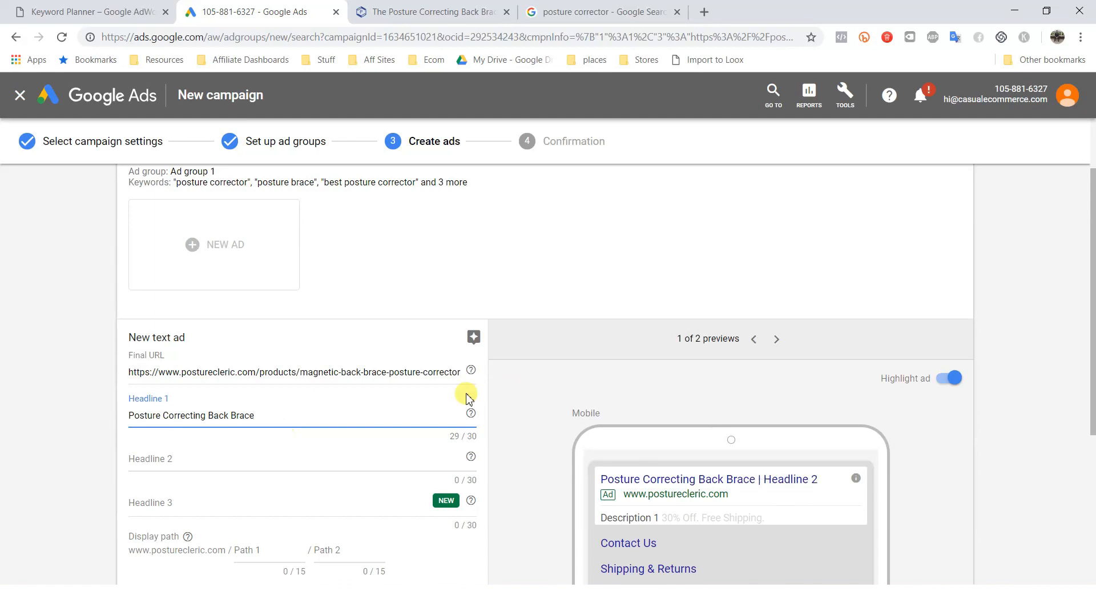
Step: Look through the Keyword Planner's posture keyword ideas for audience terms and enter "For Men & Women" as Headline 2 of the new text ad
click(223, 456)
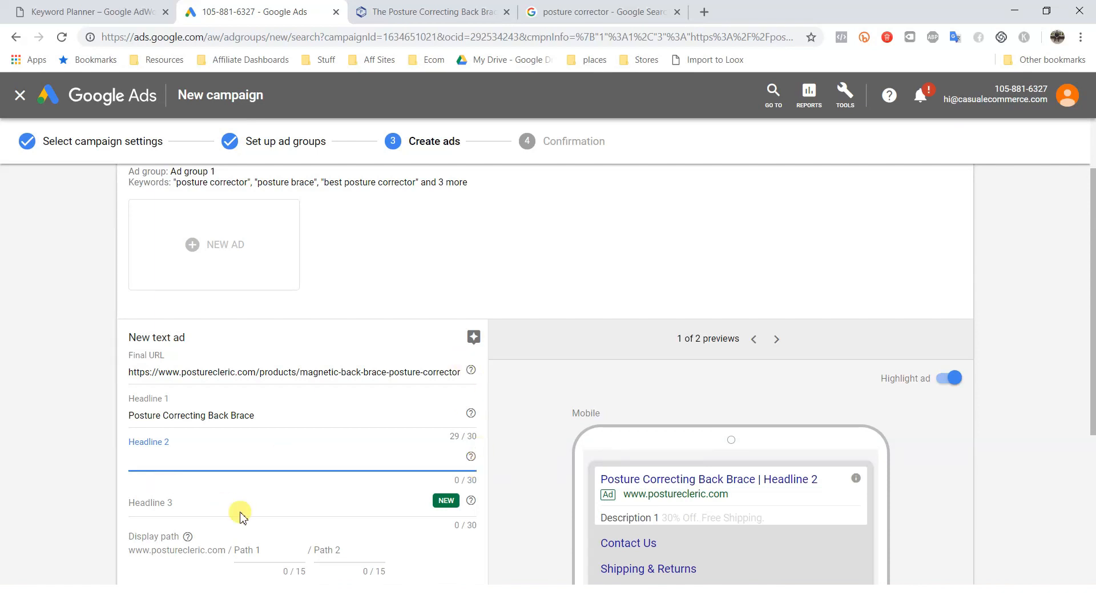
scroll(391, 345, up, 2)
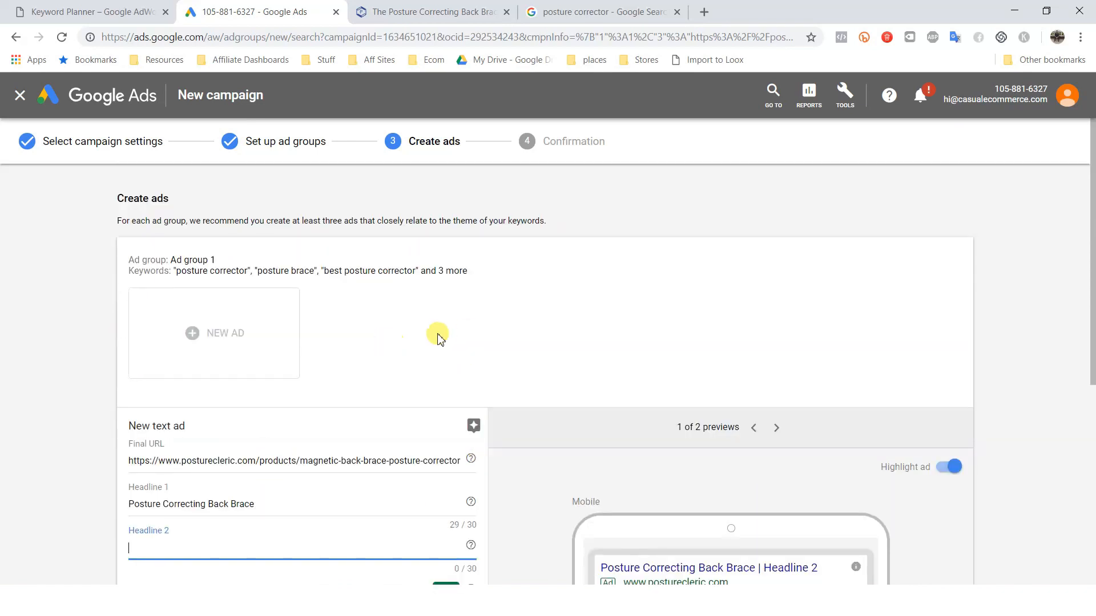
scroll(308, 364, down, 2)
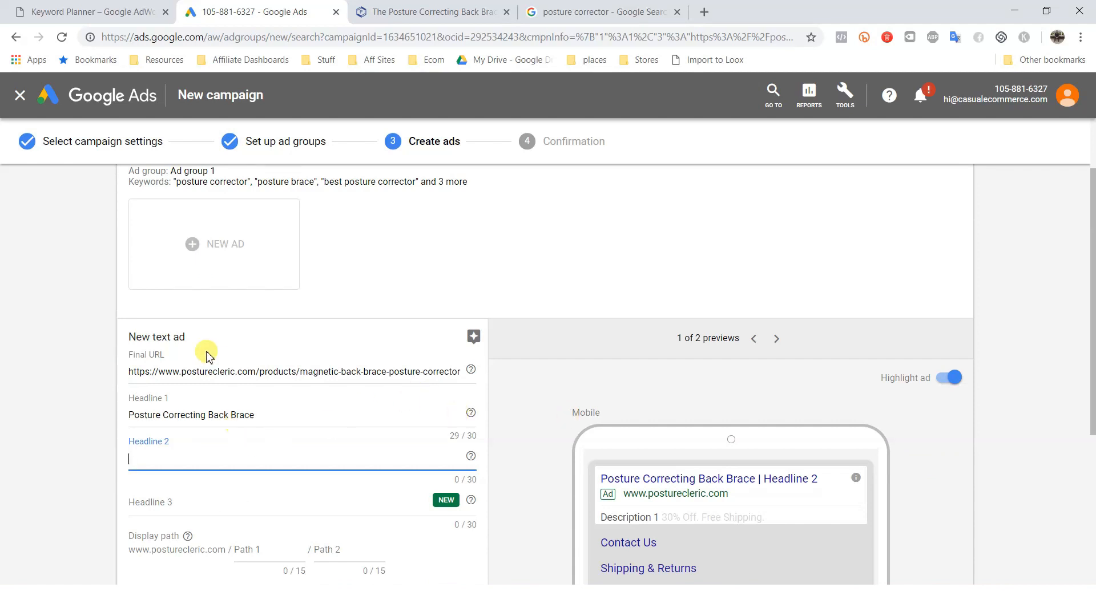
scroll(371, 359, down, 2)
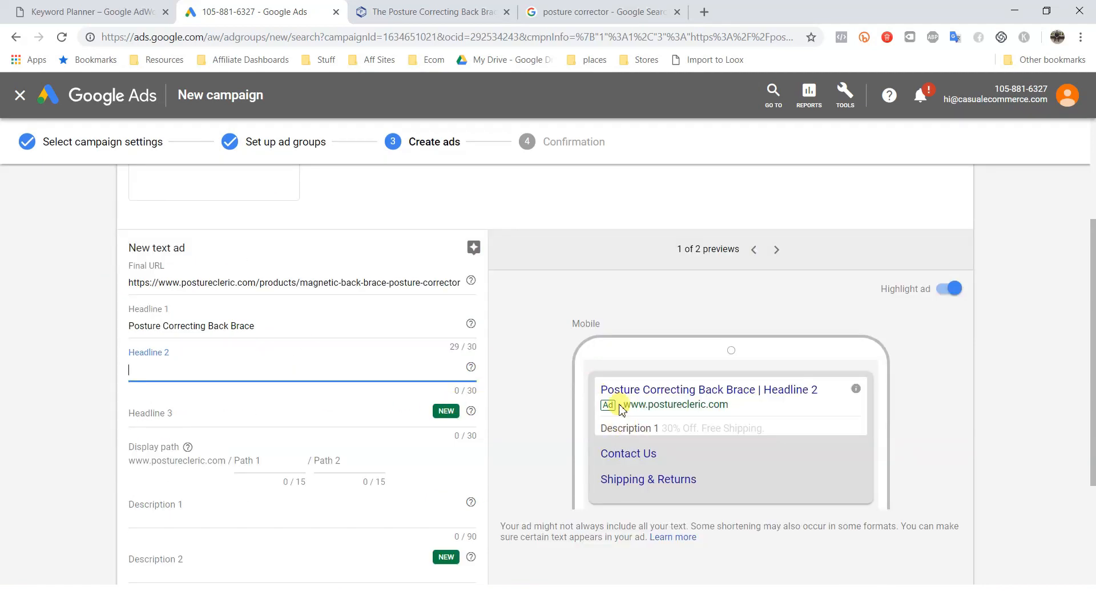
click(91, 11)
scroll(478, 446, down, 11)
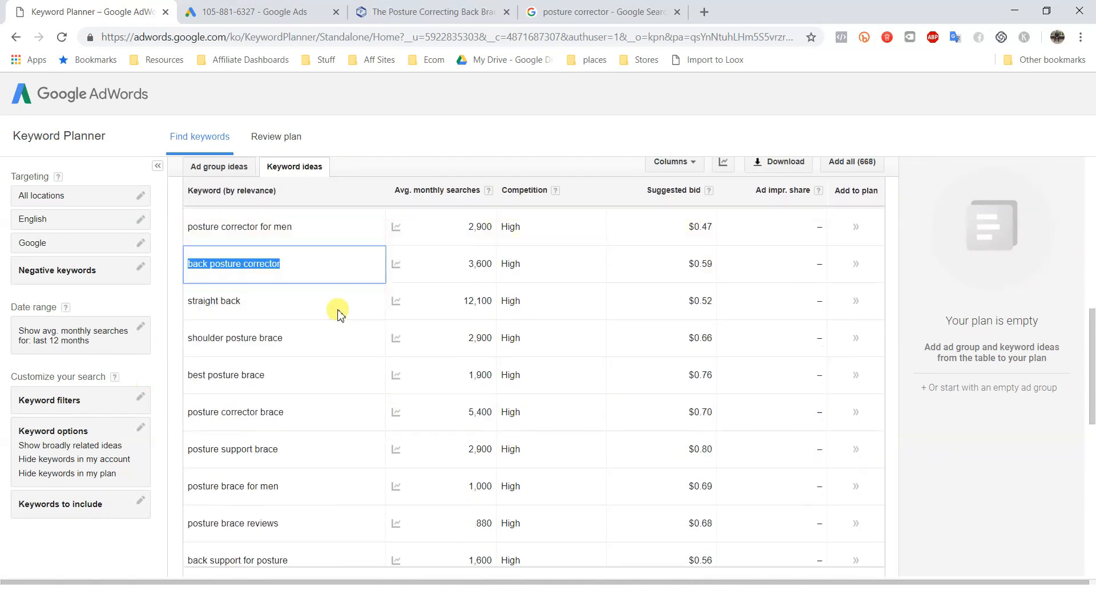
scroll(359, 446, up, 2)
scroll(358, 445, up, 1)
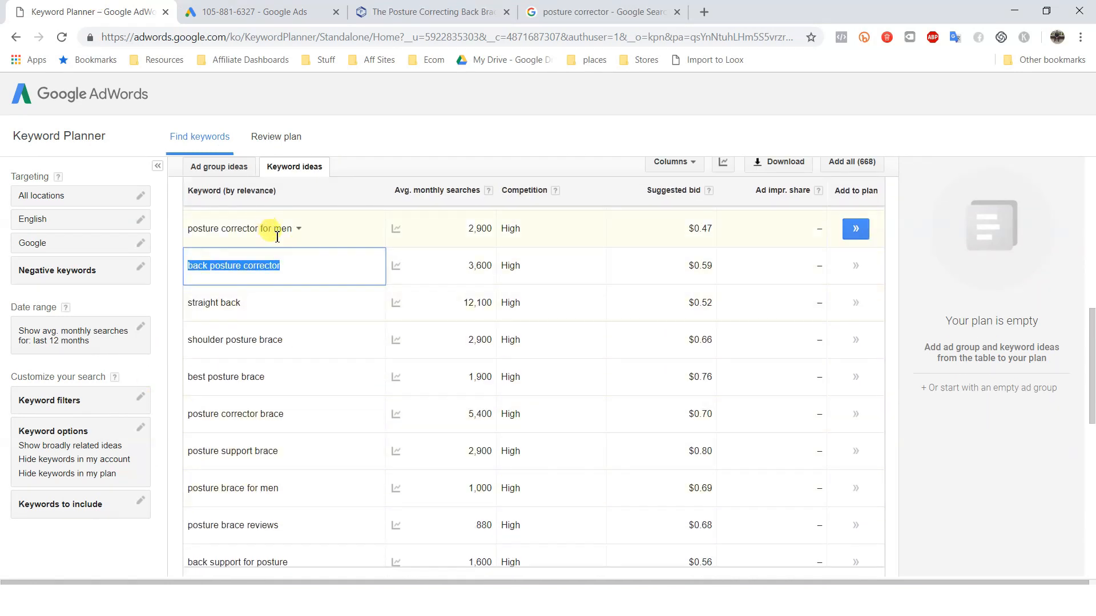
scroll(403, 359, down, 4)
scroll(317, 497, down, 2)
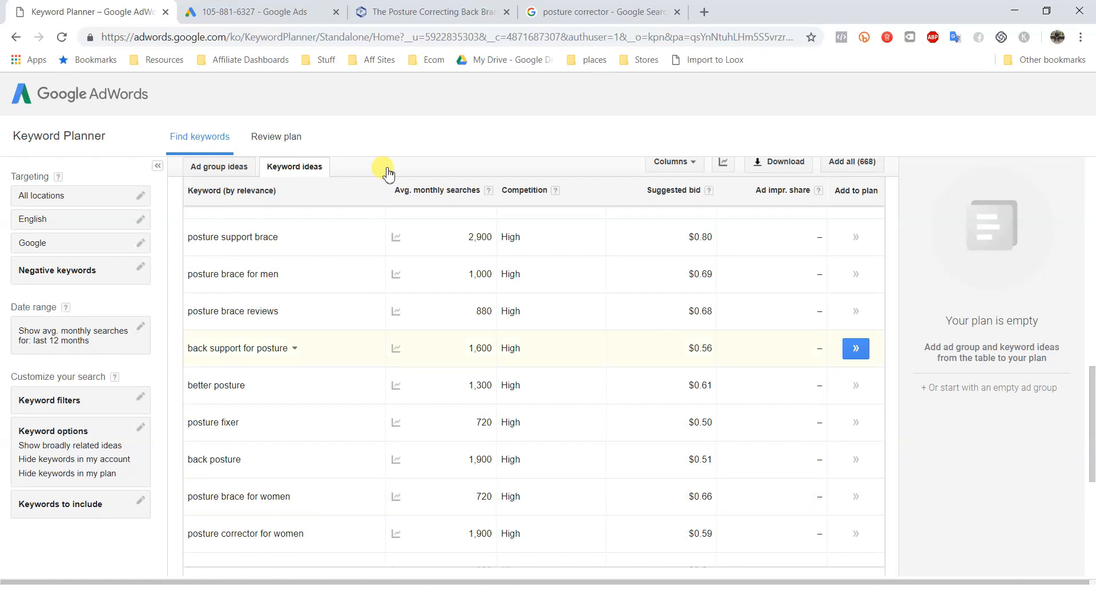
click(316, 11)
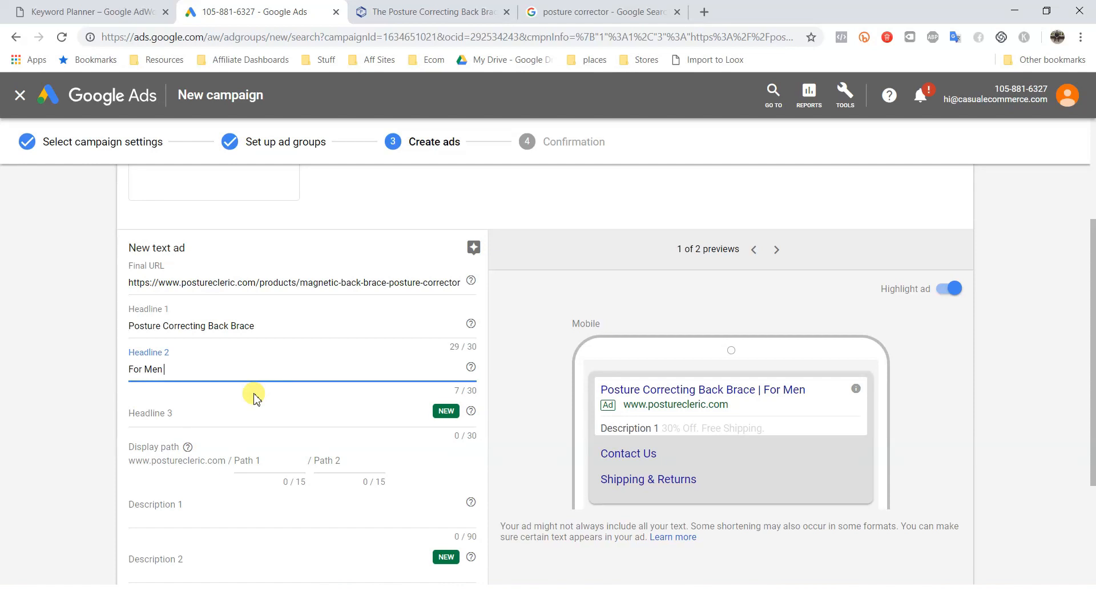
text(en)
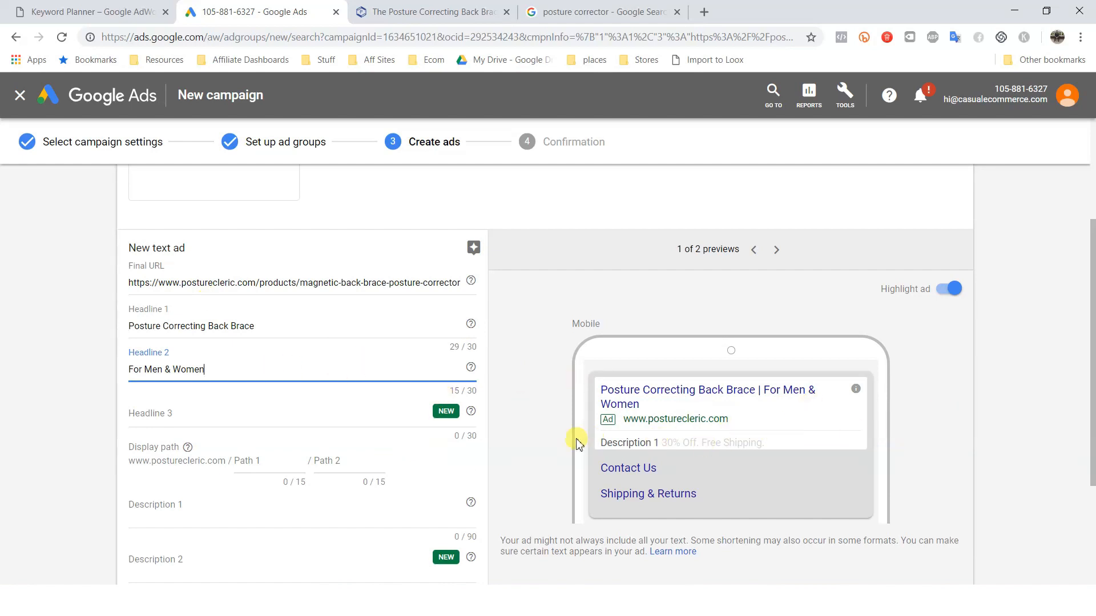
Step: Enter "Now 30% Off" as Headline 3 of the new text ad
click(173, 408)
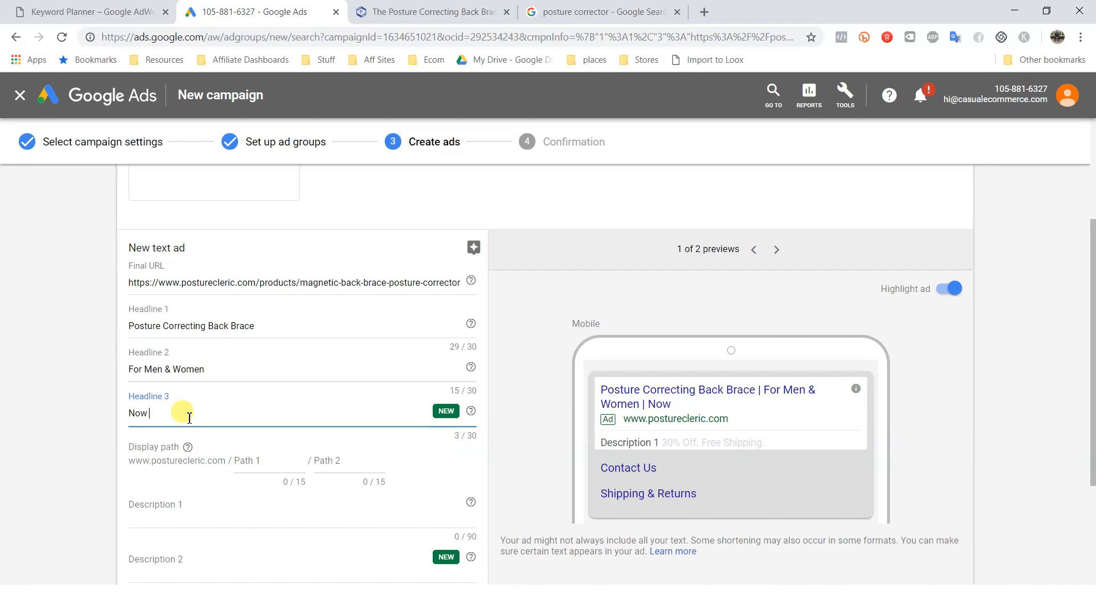
text(Now 30% Off)
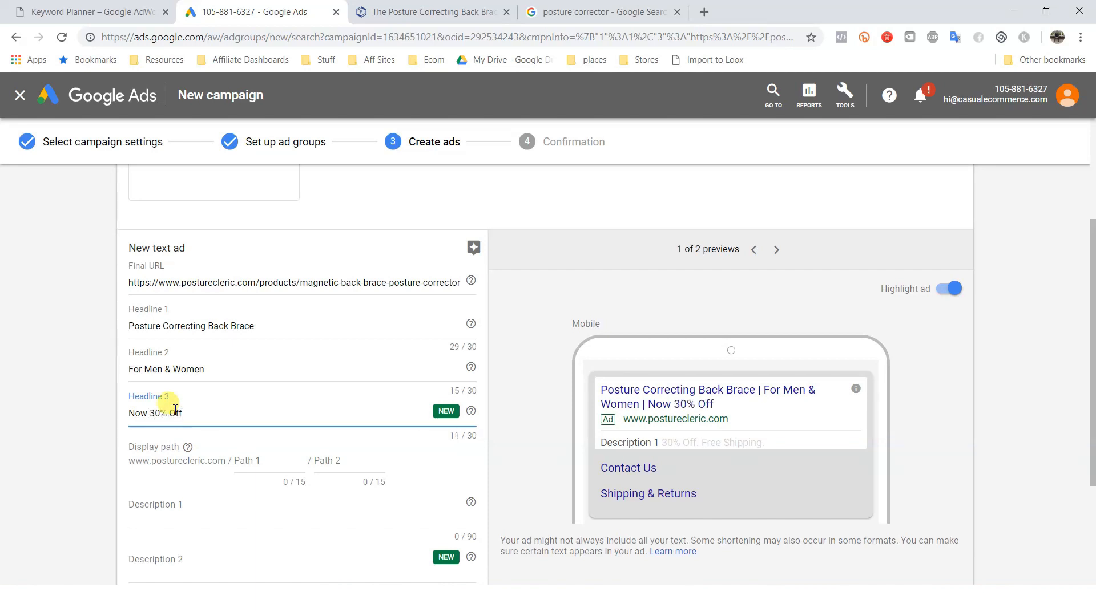
click(46, 368)
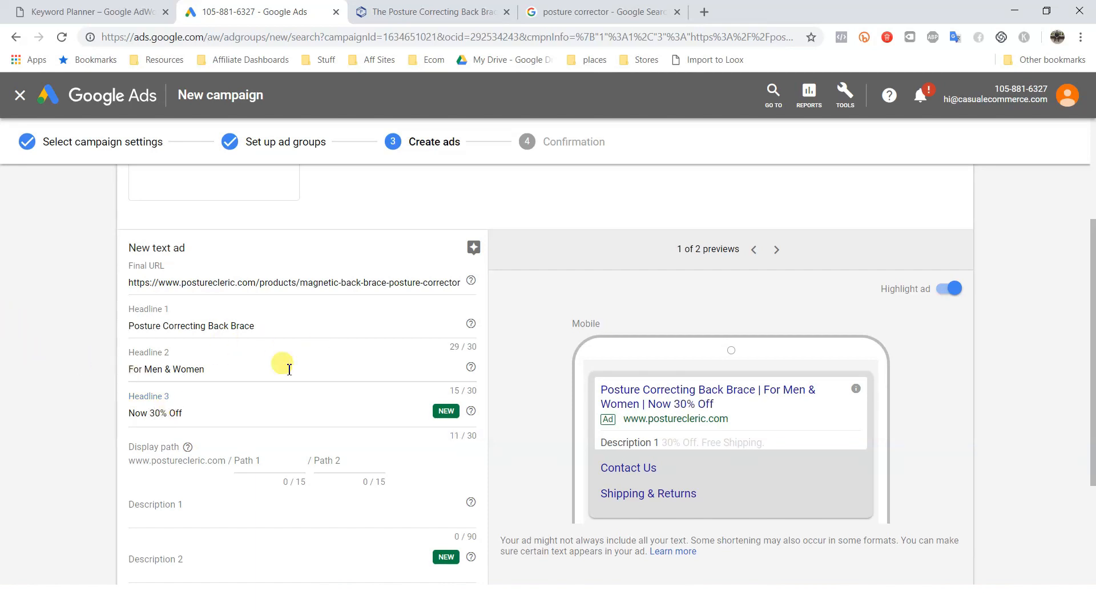
Step: Check the Keyword Planner ideas again and set the first part of the ad's display path to posture-brace
click(82, 8)
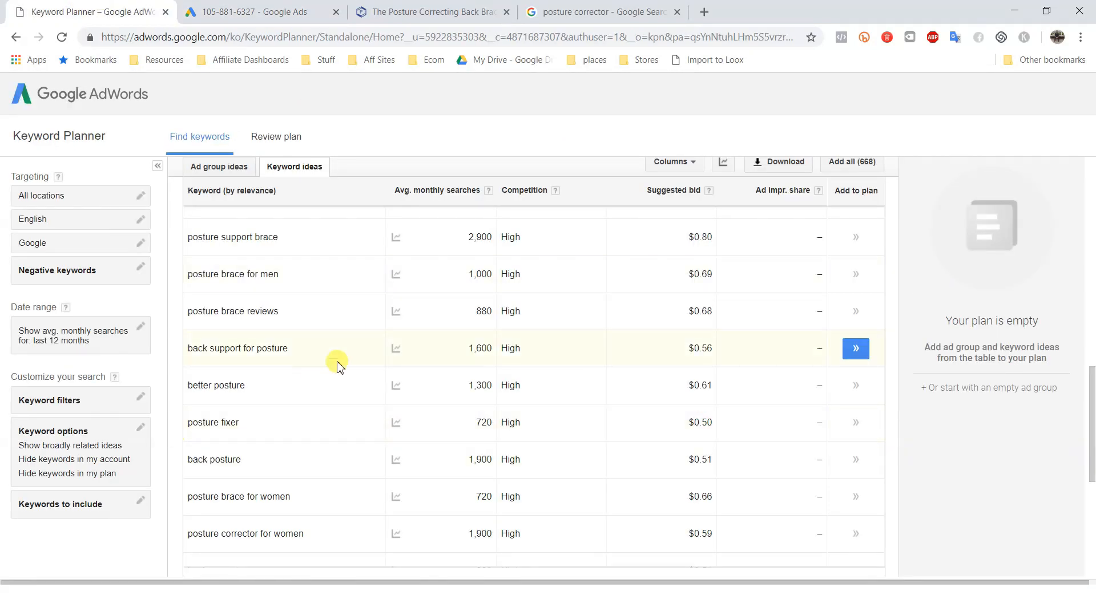
click(235, 11)
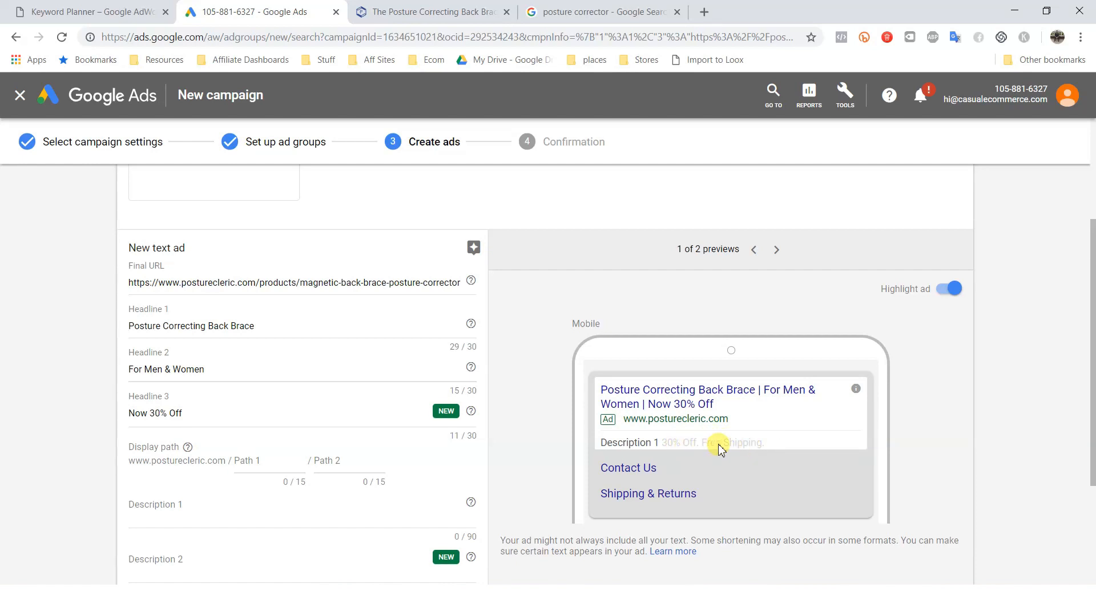
scroll(352, 389, down, 2)
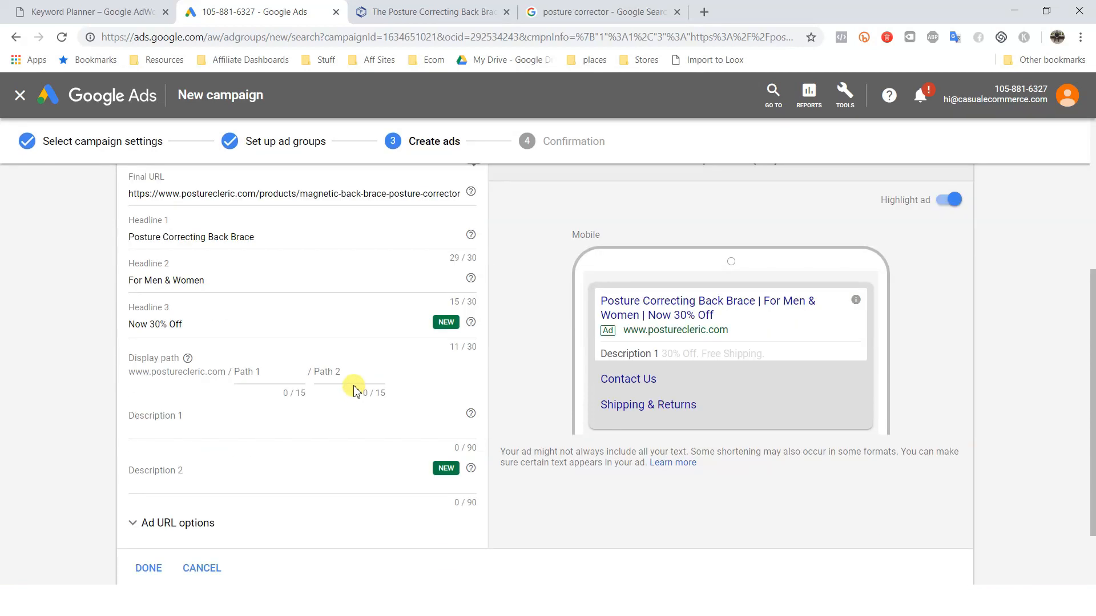
click(265, 369)
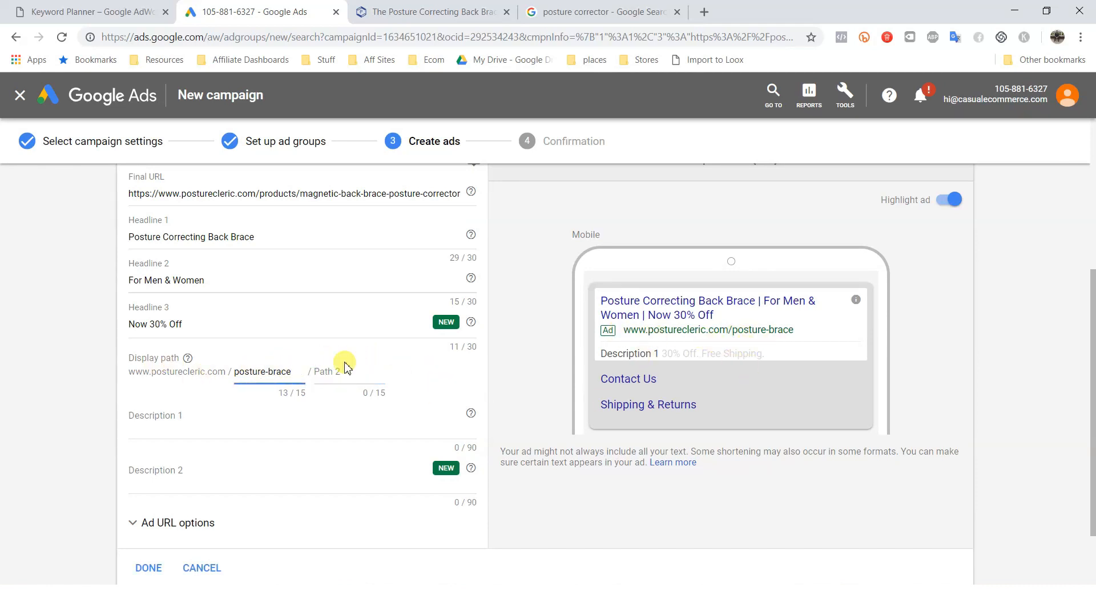
scroll(443, 428, down, 2)
scroll(551, 472, up, 2)
Step: Enter "Stand taller and feel more confident with our posture correcting back brace." as Description 1 of the new text ad
click(172, 425)
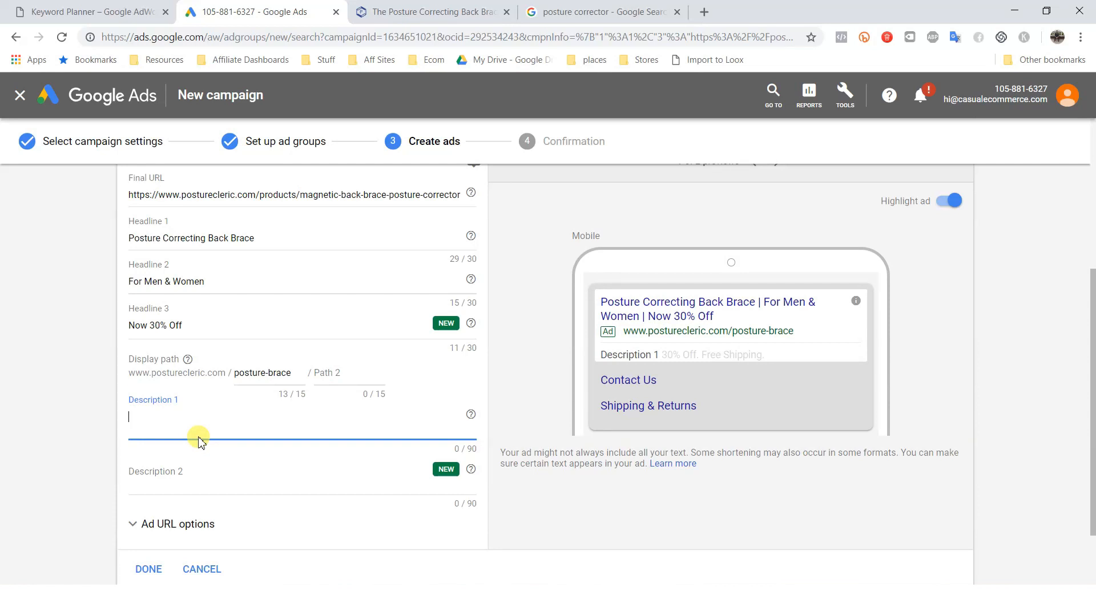
text(Stand taller an)
text(d and feel more confi)
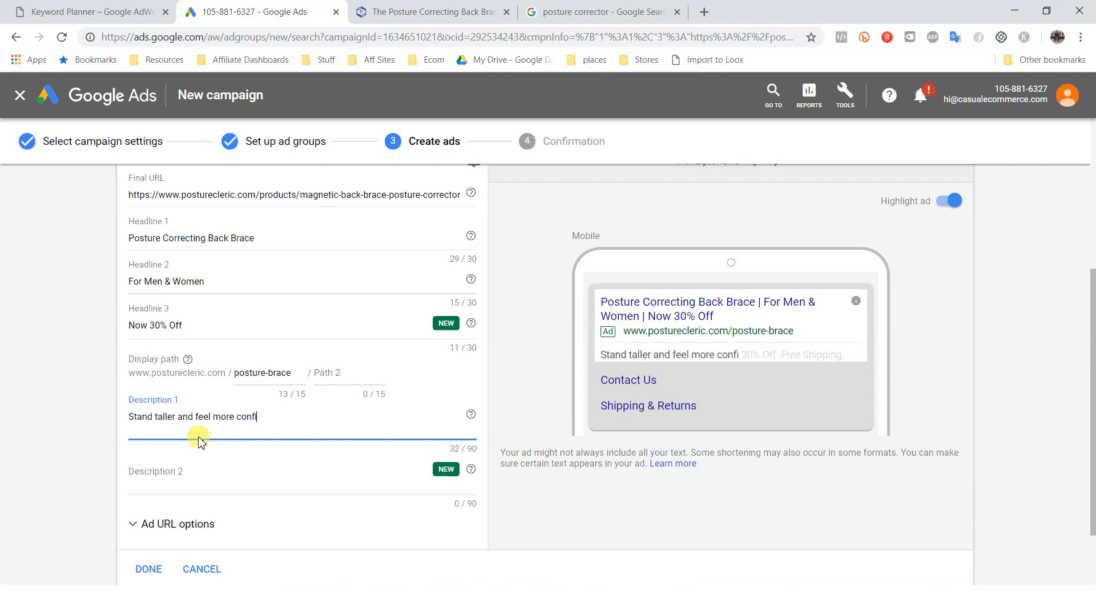
text(dent with out posture correcting back brace)
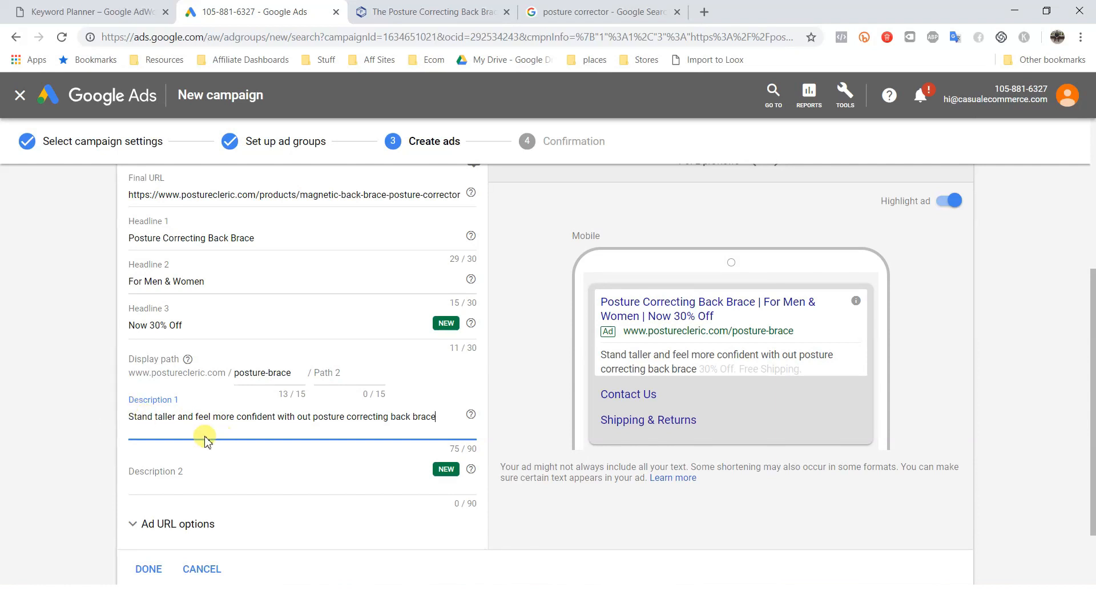
click(309, 417)
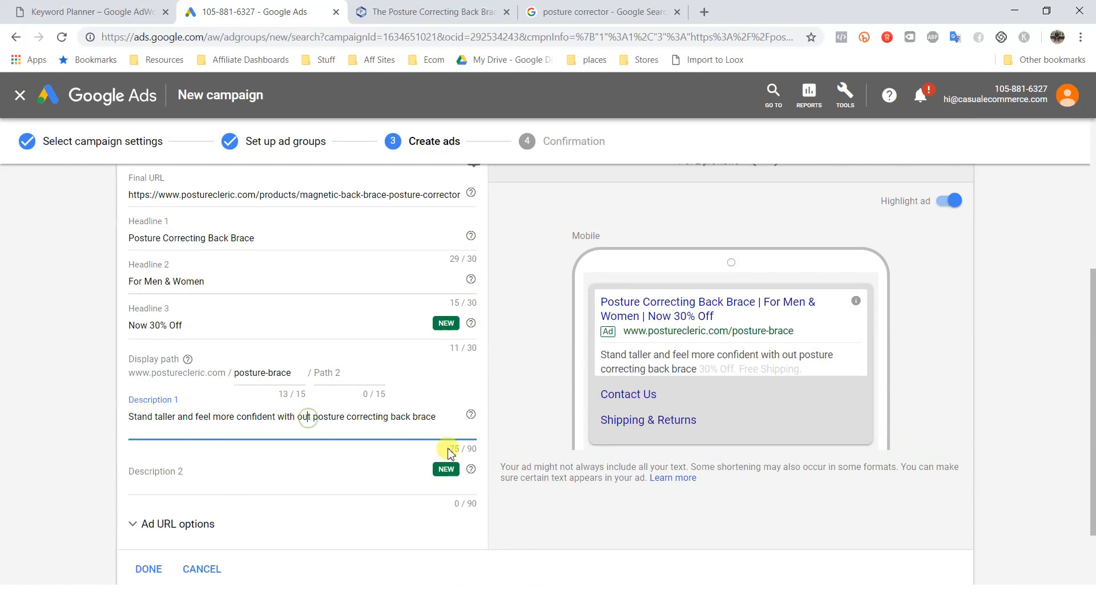
key(BackSpace)
text(r)
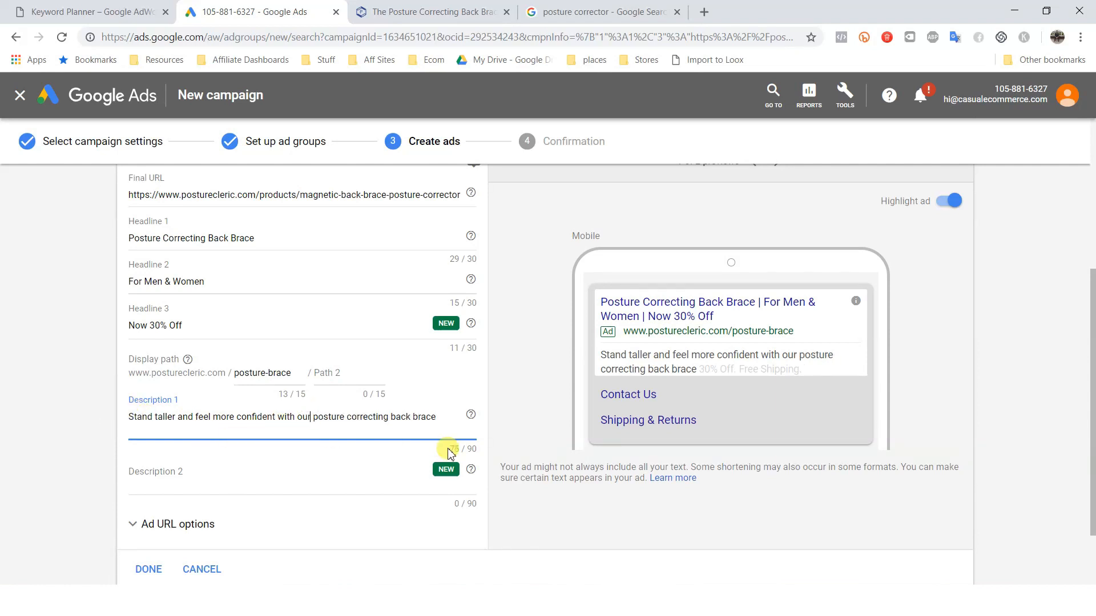
click(457, 416)
text(.)
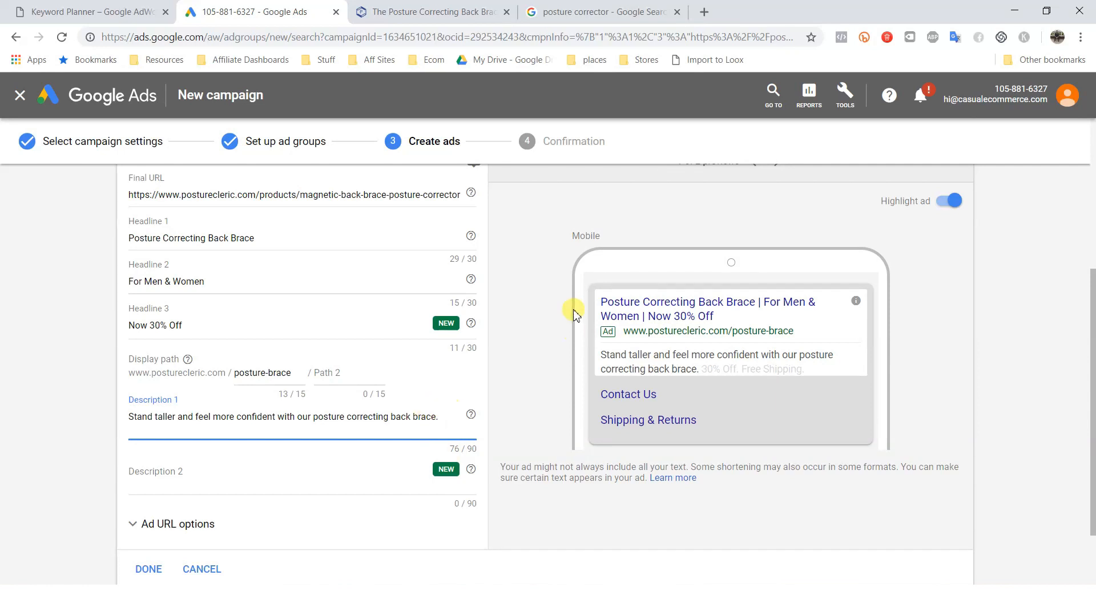
Step: Compare the wording of competitors' posture corrector ads in the Google search results with the benefit phrase in Description 1
click(599, 12)
scroll(634, 484, down, 1)
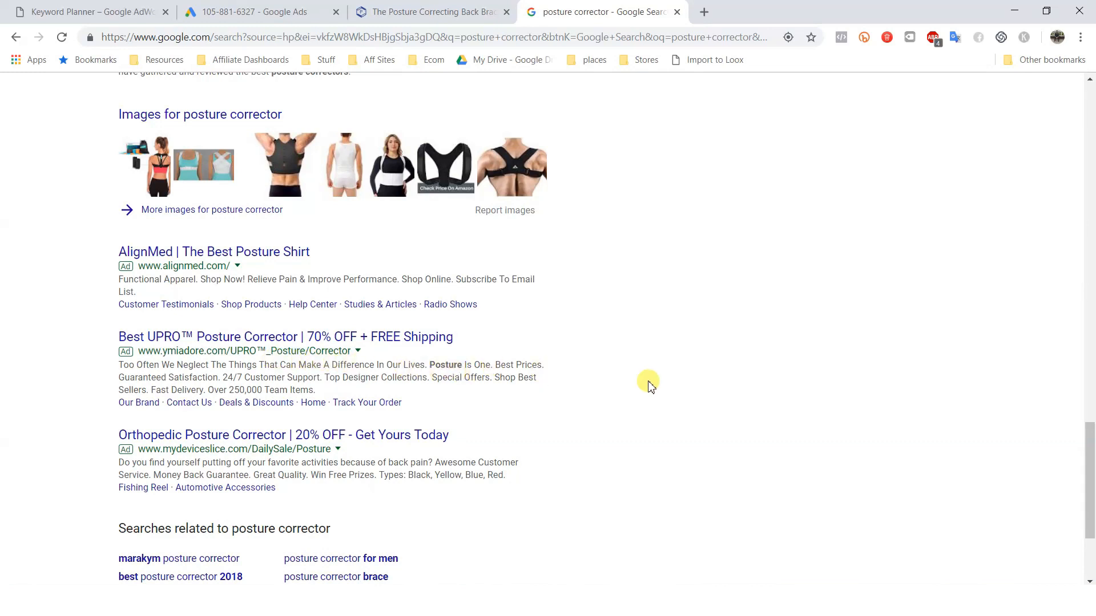
drag(501, 365, 625, 377)
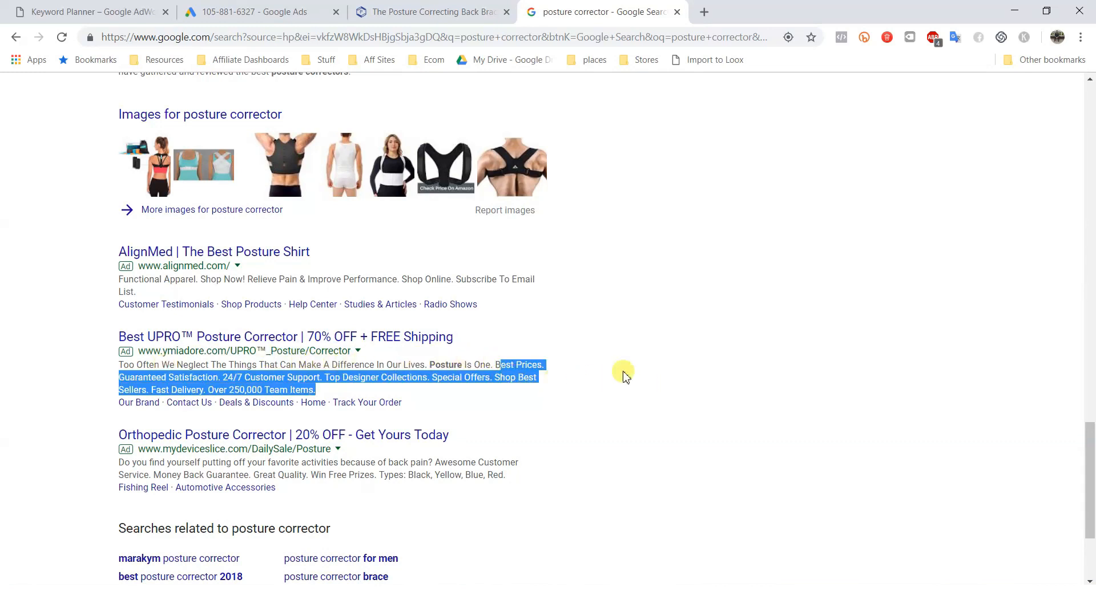
click(237, 11)
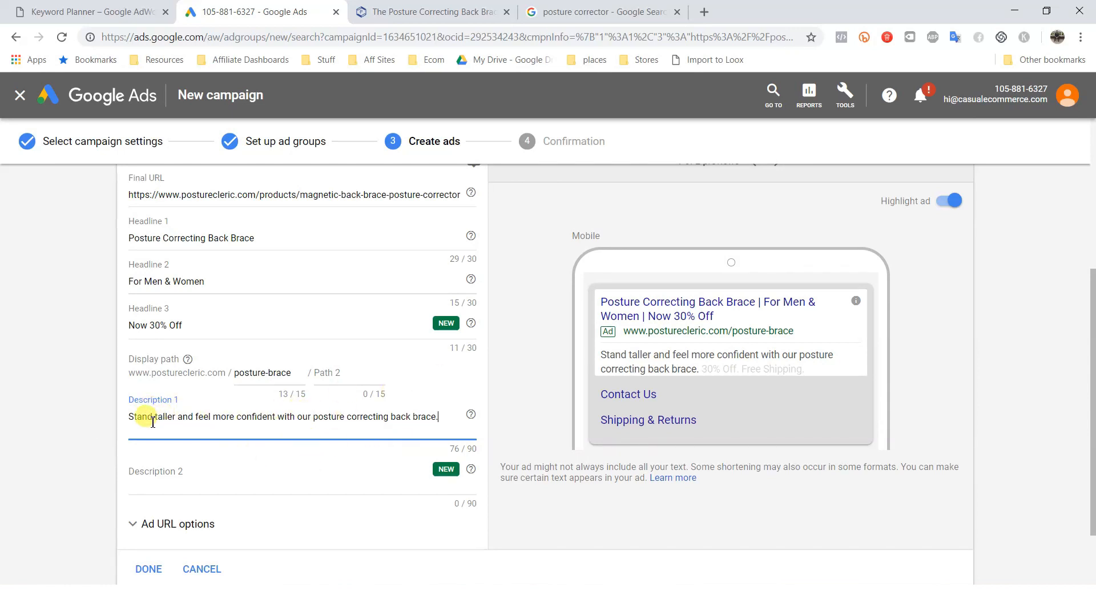
drag(156, 421, 276, 423)
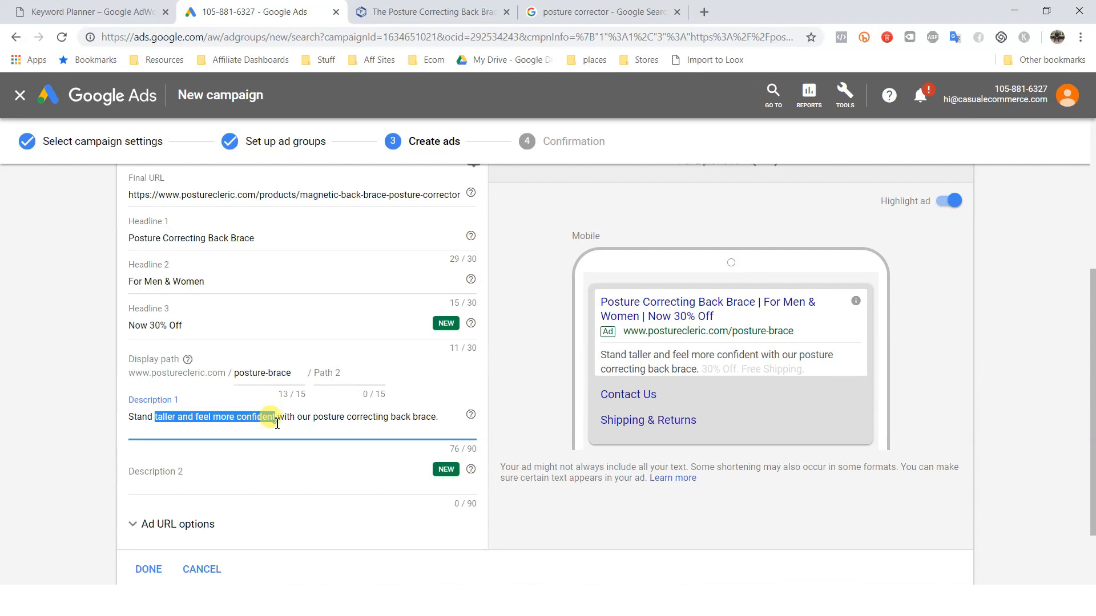
click(277, 422)
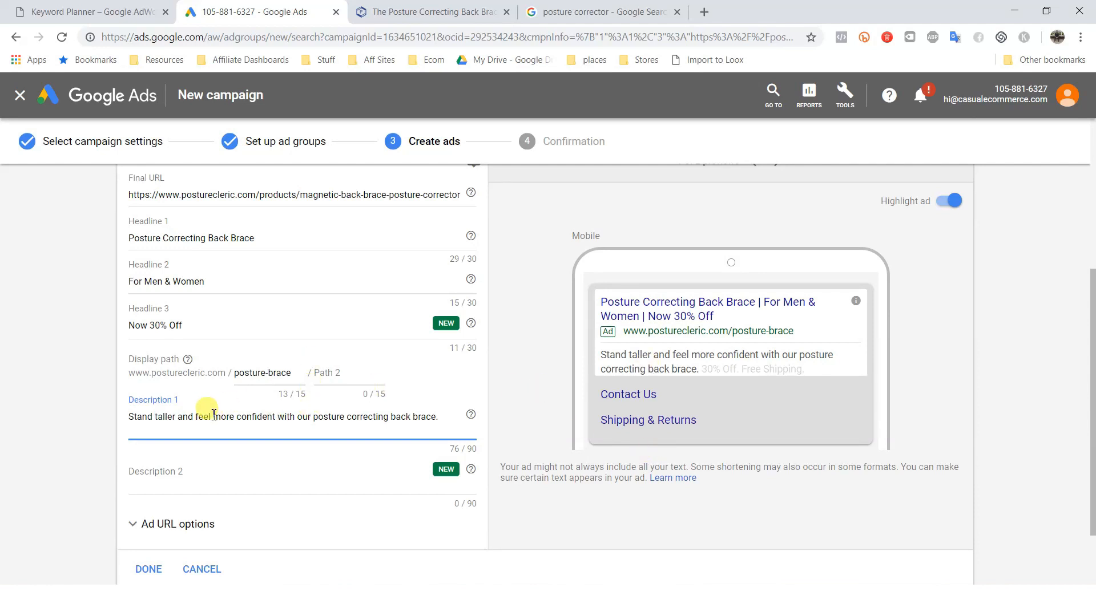
drag(156, 421, 275, 421)
click(165, 422)
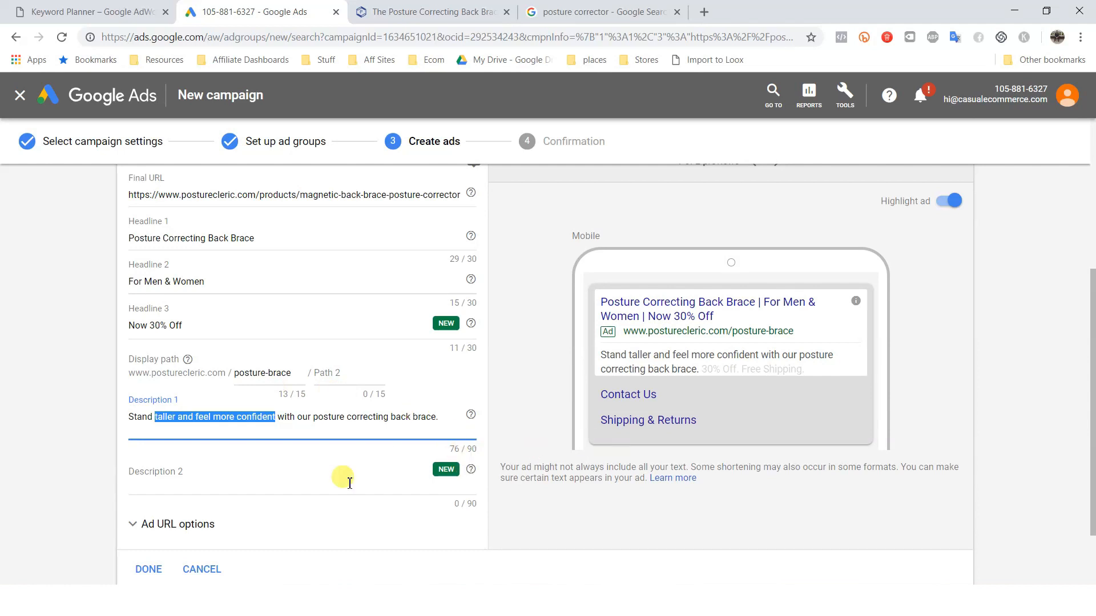
Step: Try "Get yours now for rock bottom black friday prices." as Description 2 of the new text ad
click(192, 486)
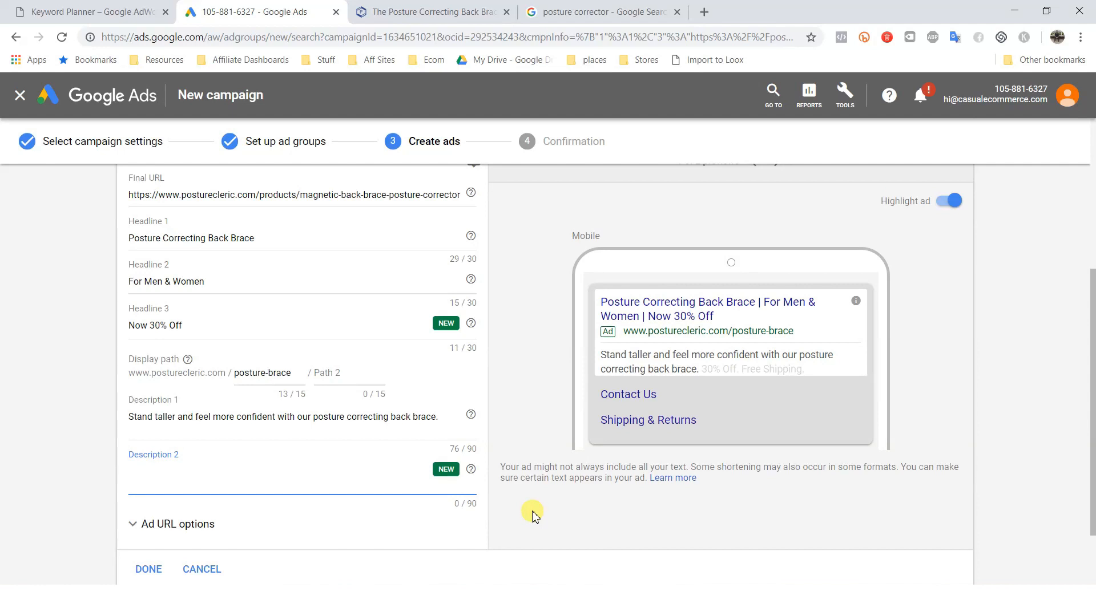
text(Get yours now)
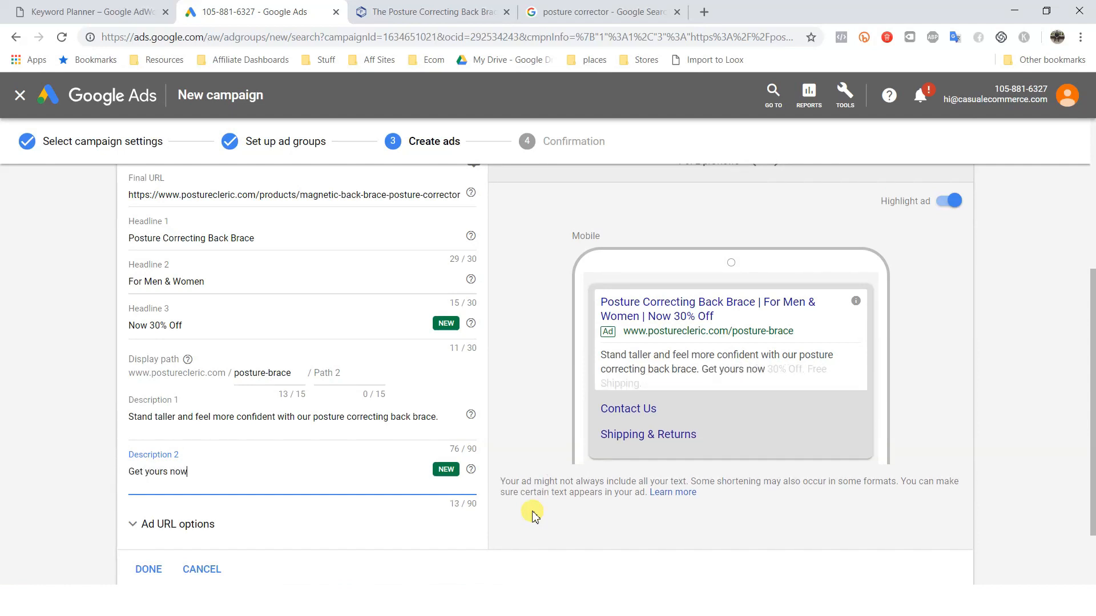
text( for 30% off)
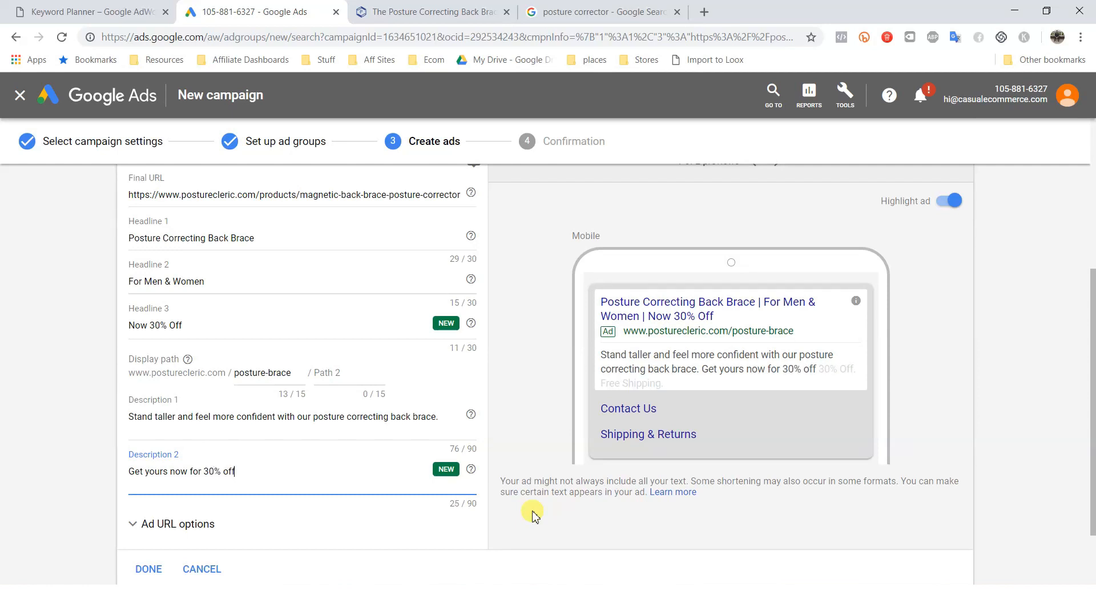
key(BackSpace)
key(BackSpace)
key(BackSpace)
key(BackSpace)
key(BackSpace)
key(BackSpace)
key(BackSpace)
text(rock bottom)
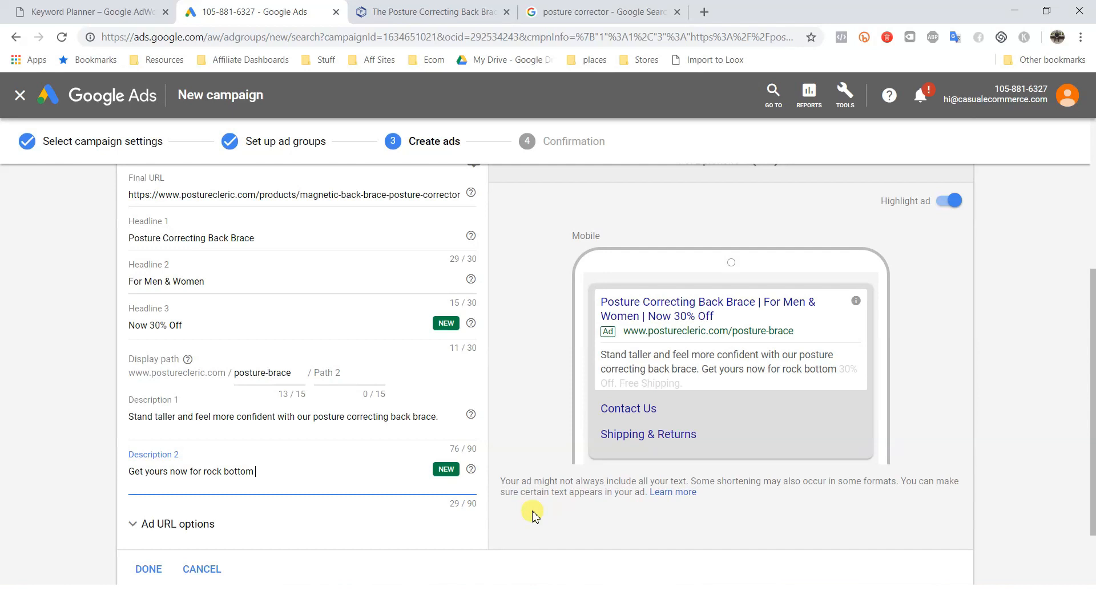
text( black friday prices.)
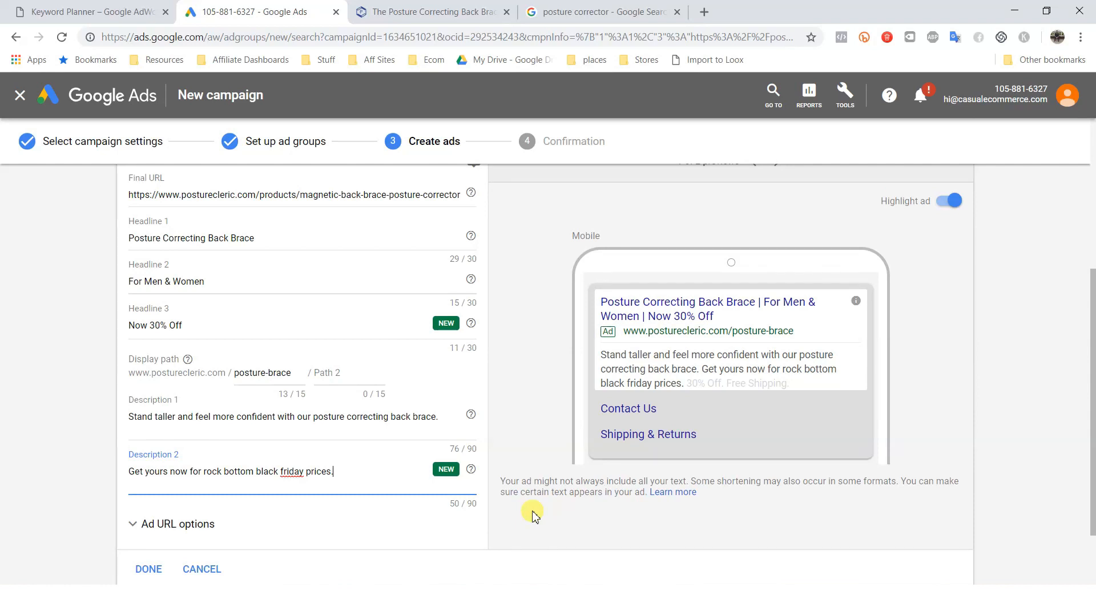
Step: Clear the whole Black Friday price text from Description 2
key(BackSpace)
key(BackSpace)
key(BackSpace)
key(BackSpace)
key(BackSpace)
key(BackSpace)
key(BackSpace)
key(BackSpace)
key(BackSpace)
key(BackSpace)
key(BackSpace)
key(BackSpace)
key(BackSpace)
key(BackSpace)
key(BackSpace)
key(BackSpace)
key(BackSpace)
key(BackSpace)
key(BackSpace)
key(BackSpace)
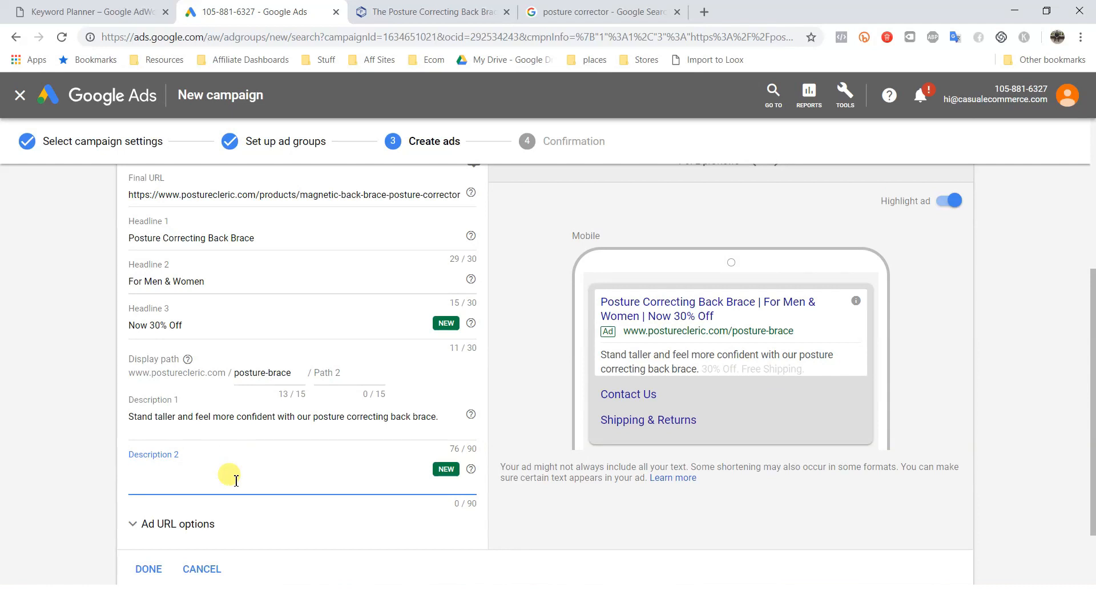
Step: Enter "Clinically proven design for men & women." as Description 2 of the new text ad
text(Clinilcially proven design for mwn)
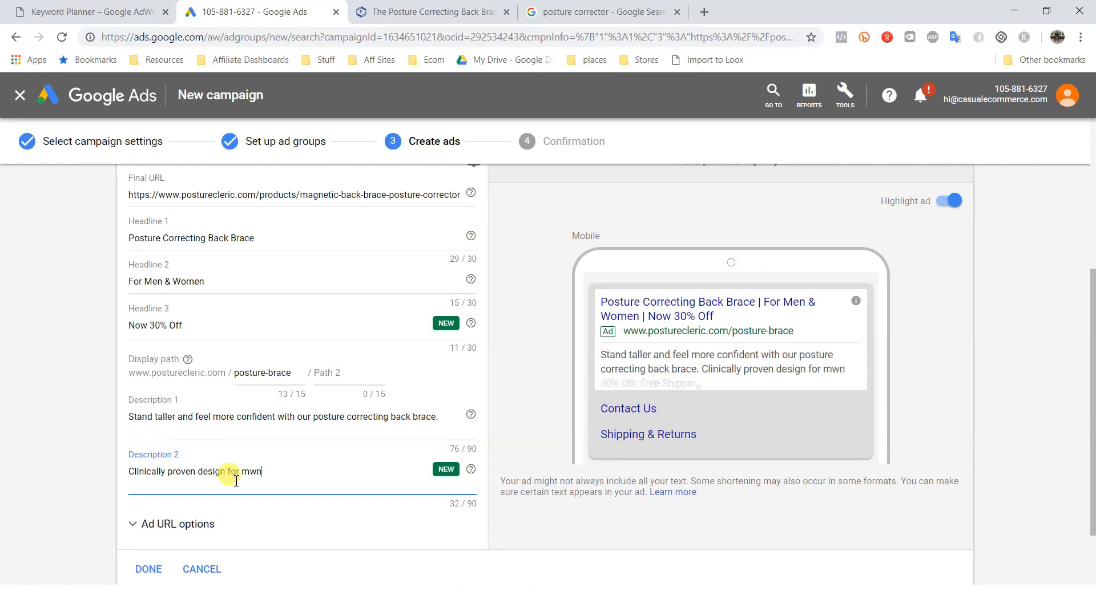
key(BackSpace)
key(BackSpace)
text(en & women.)
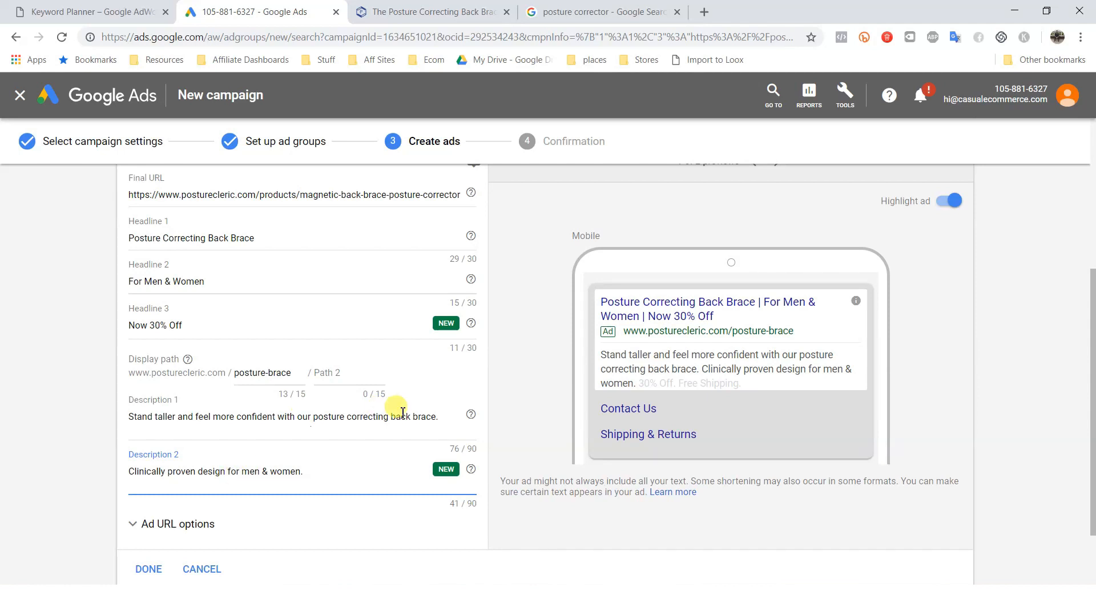
scroll(1050, 423, down, 2)
scroll(1079, 474, up, 3)
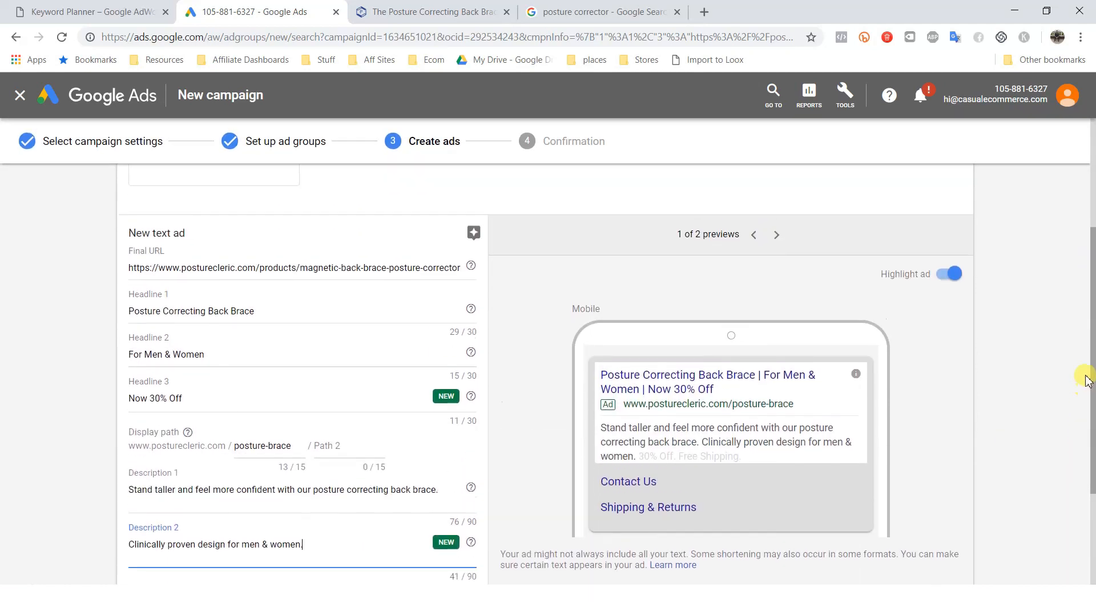
scroll(452, 384, up, 2)
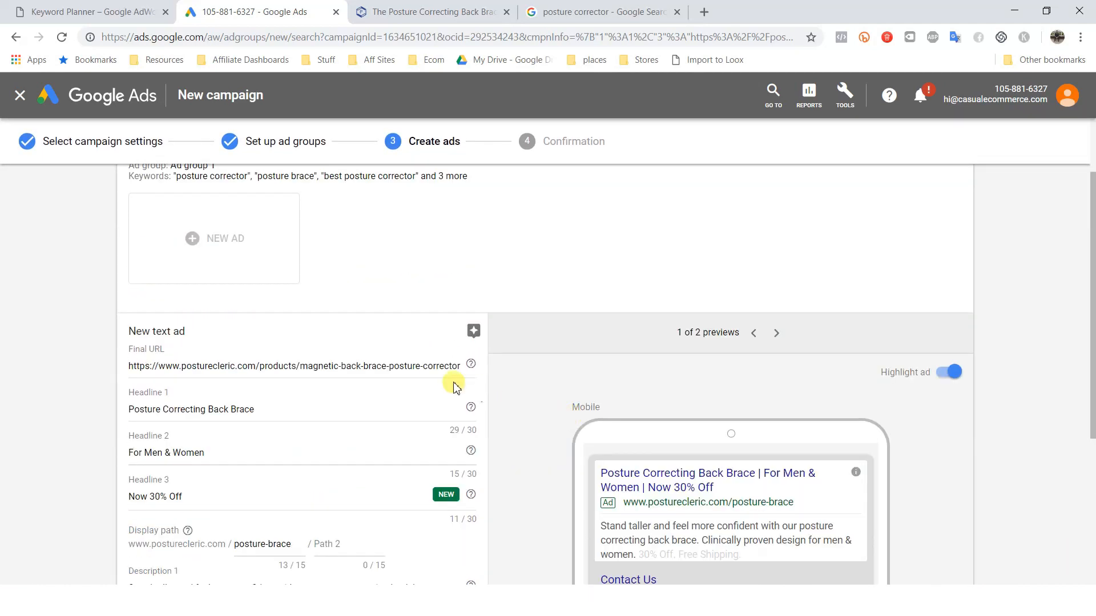
Step: Finish the first text ad and start a second new ad in Ad group 1
scroll(684, 416, down, 5)
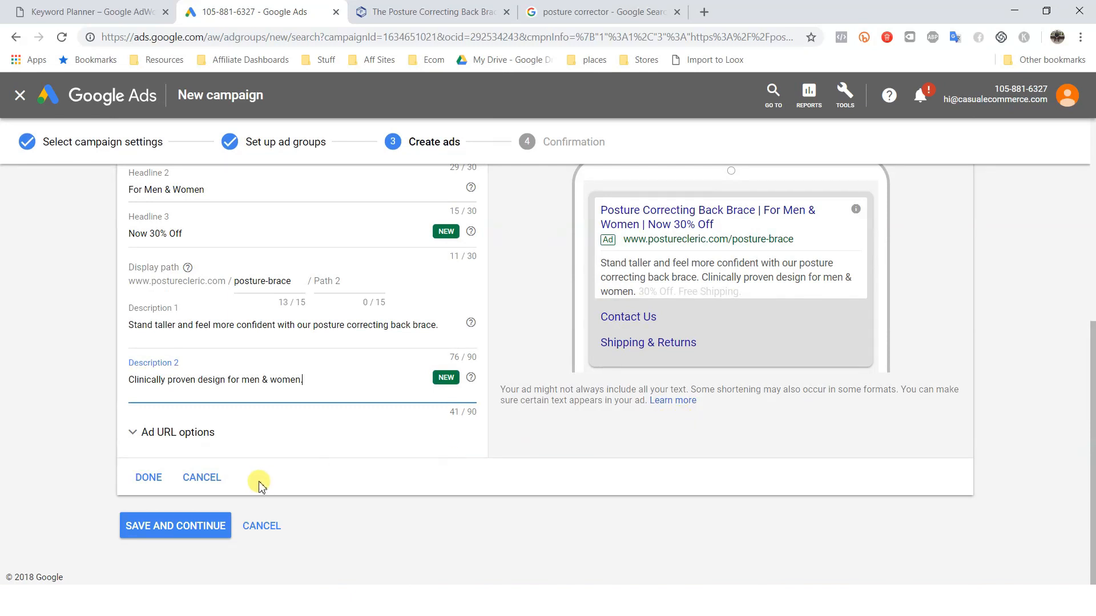
click(145, 478)
click(245, 335)
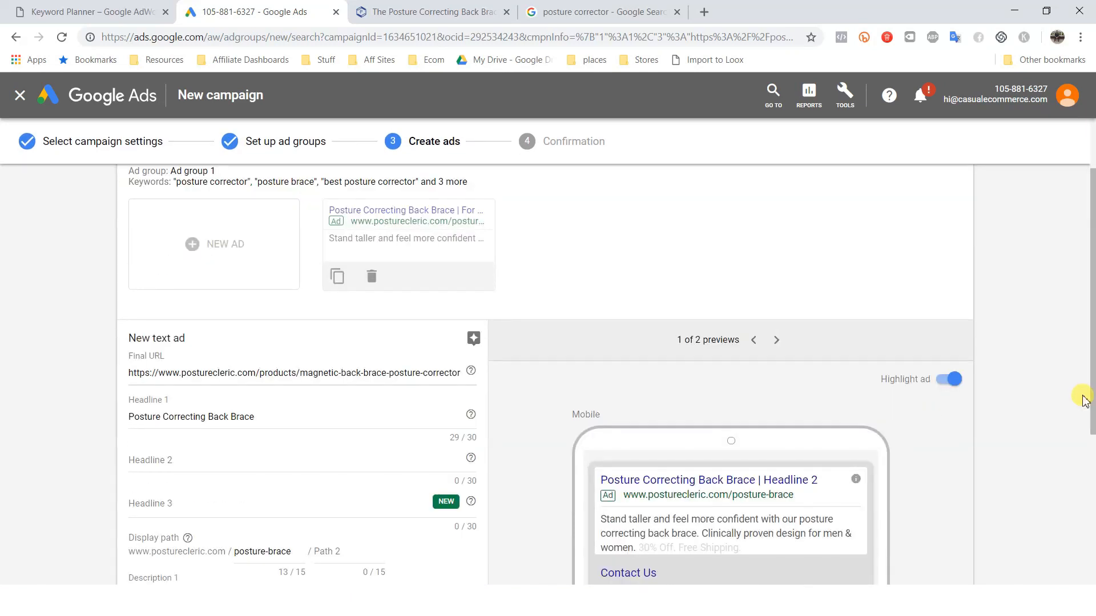
Step: Change Headline 1 of the second text ad to "The #1 Posture Corrector"
scroll(1083, 393, down, 3)
scroll(1091, 406, up, 3)
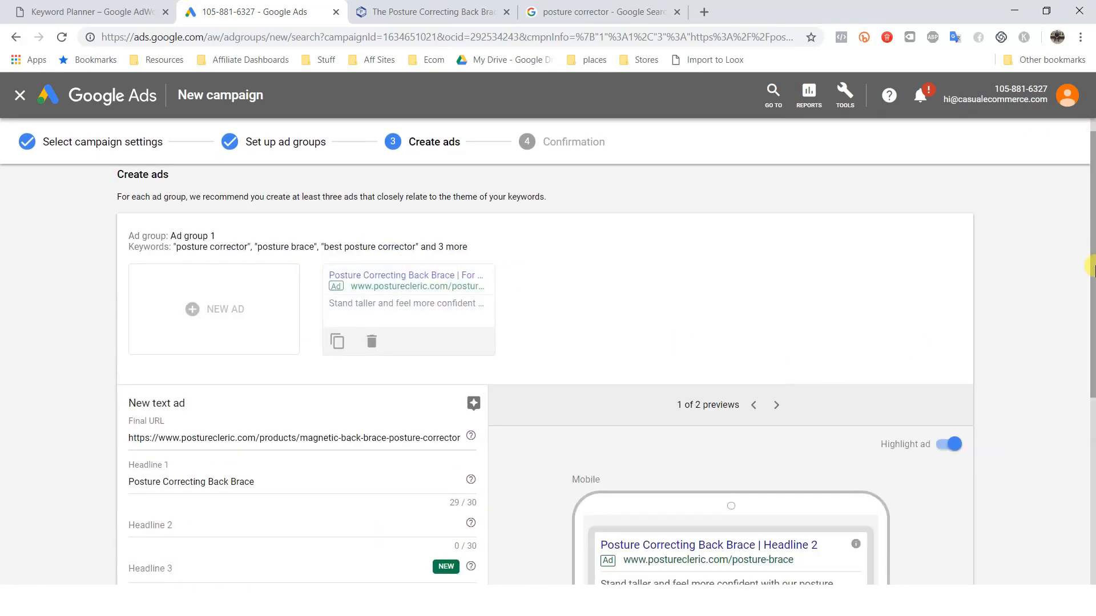
scroll(1091, 357, down, 3)
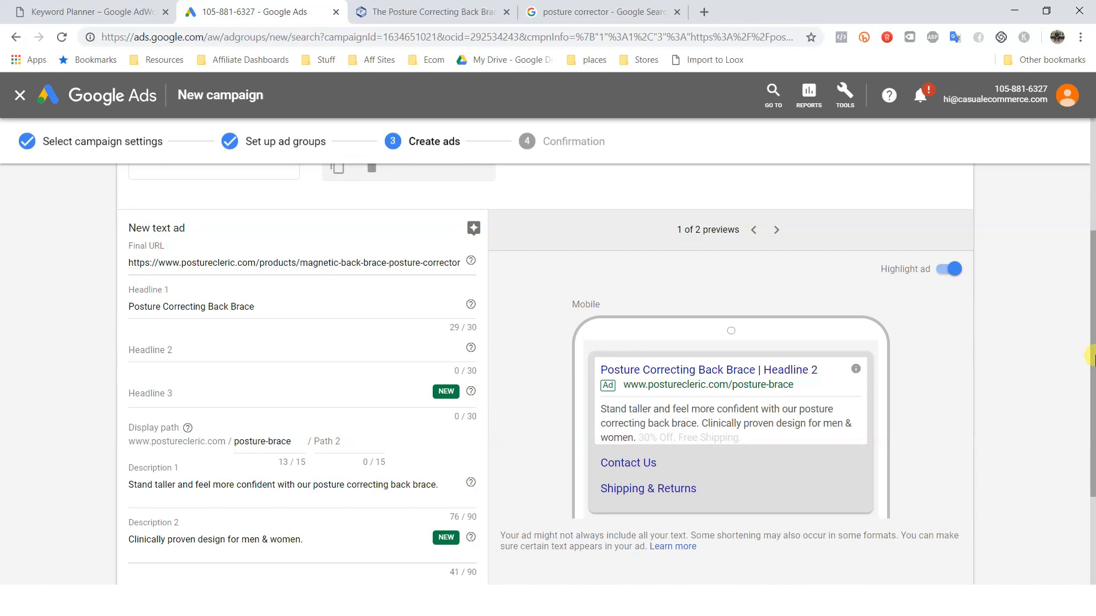
drag(1094, 356, 1087, 372)
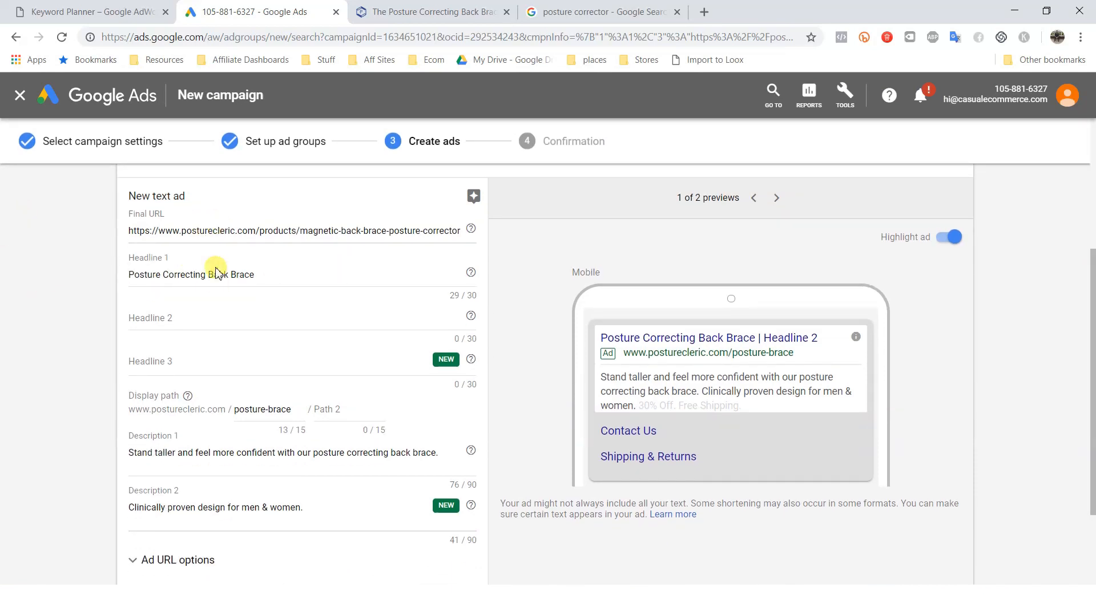
click(130, 274)
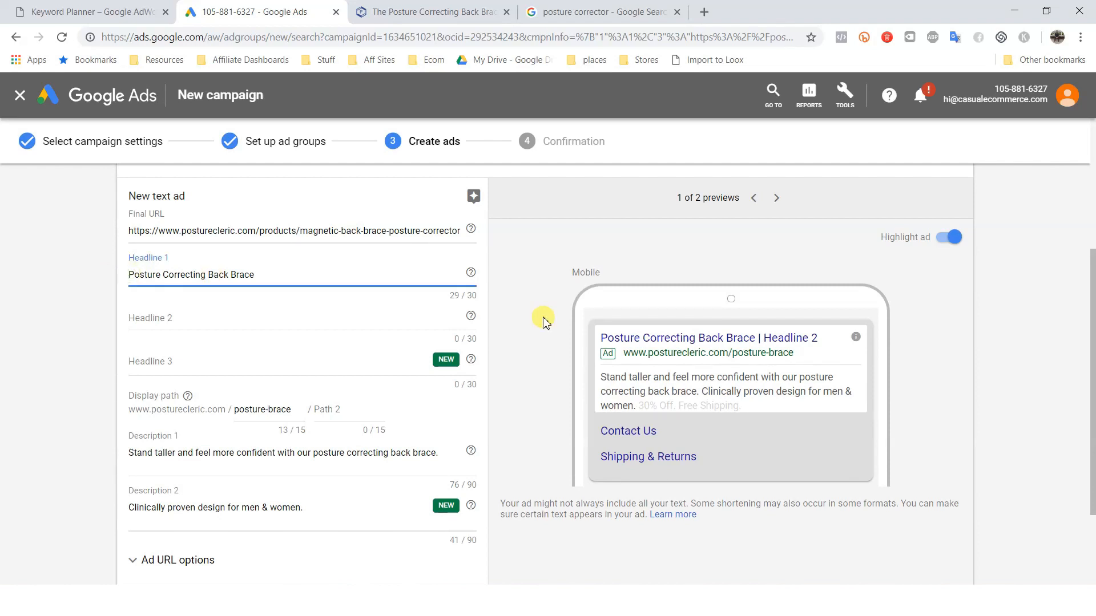
text(The #1)
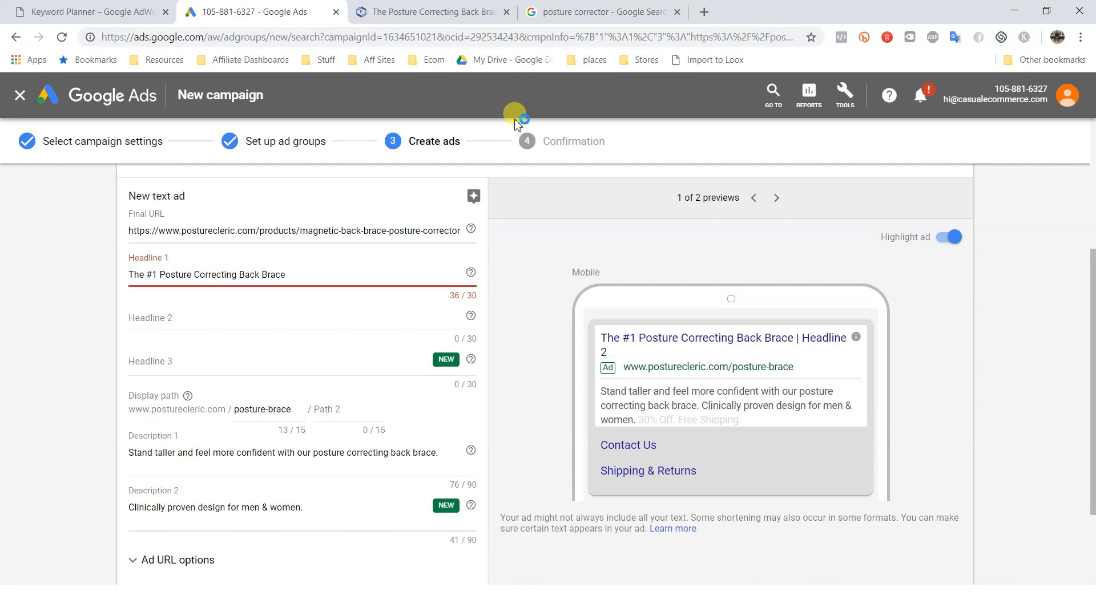
drag(292, 278, 240, 278)
key(BackSpace)
key(BackSpace)
text(or)
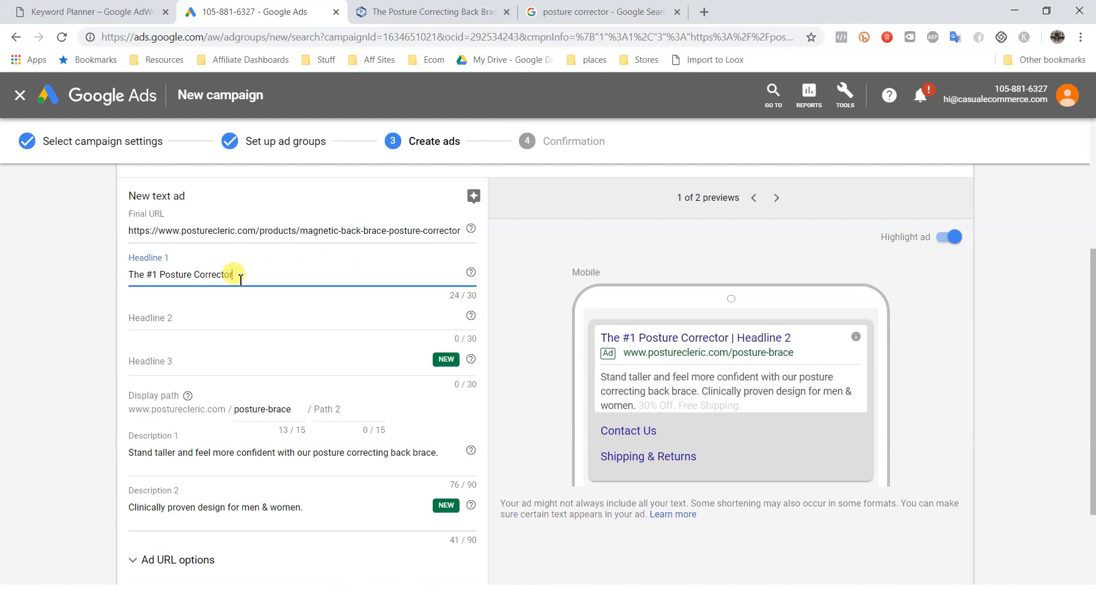
Step: Enter "Clinically Proven Design" as Headline 2 and "Free Shipping" as Headline 3 of the second text ad
click(228, 317)
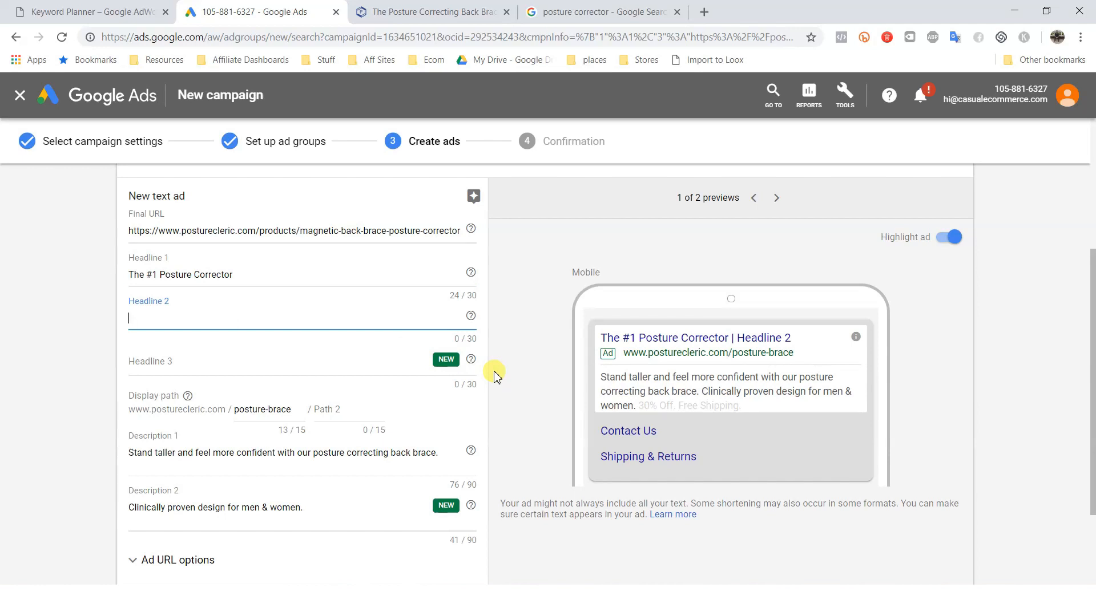
text(Clinically)
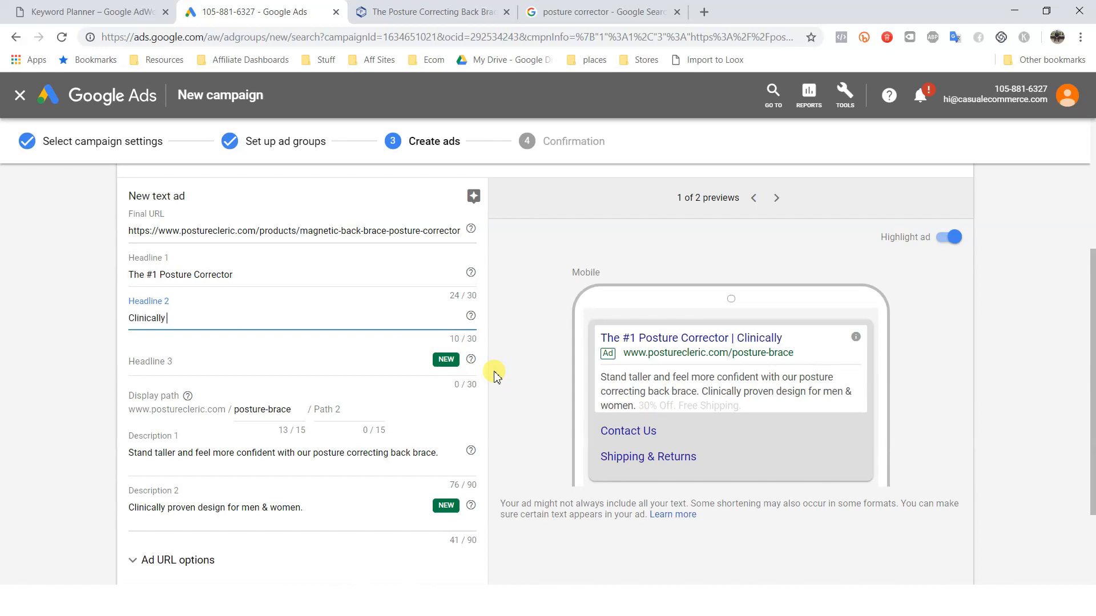
text( Proven Design)
click(208, 362)
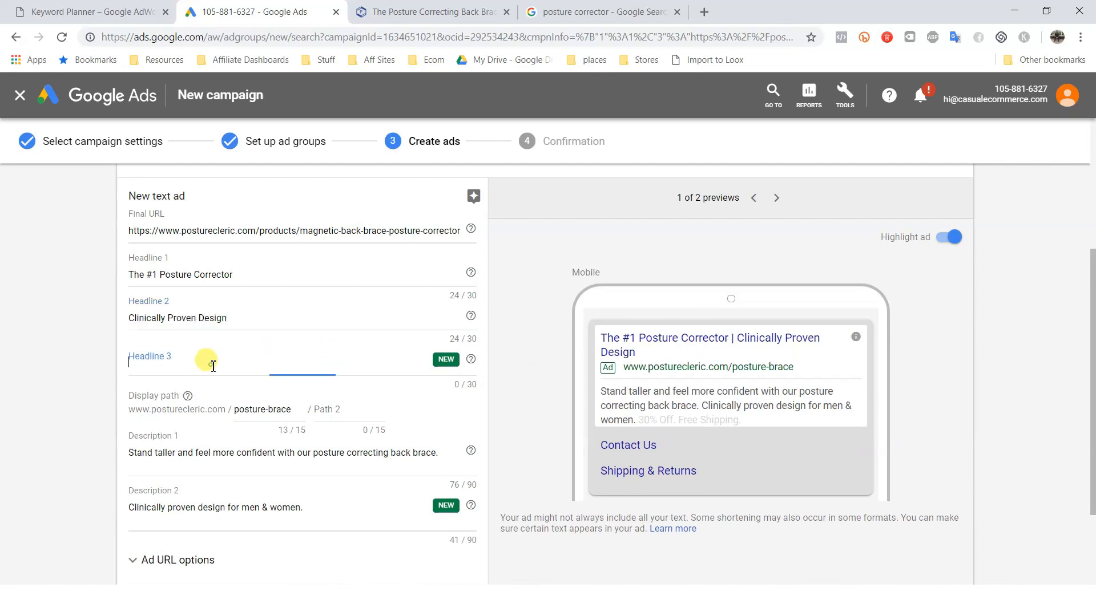
scroll(519, 409, up, 2)
scroll(533, 402, up, 2)
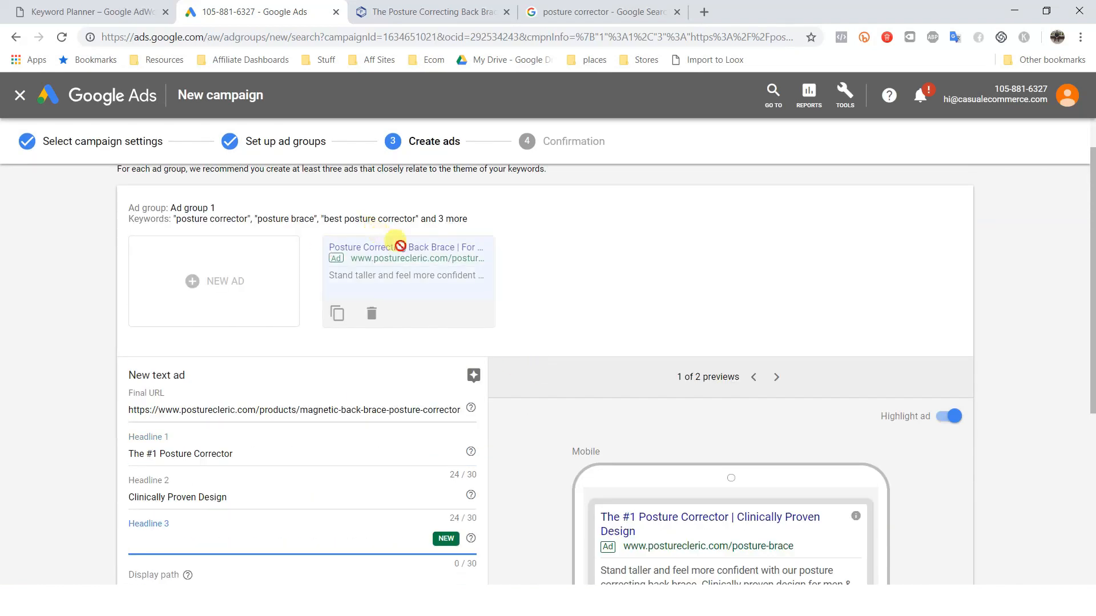
scroll(531, 320, down, 4)
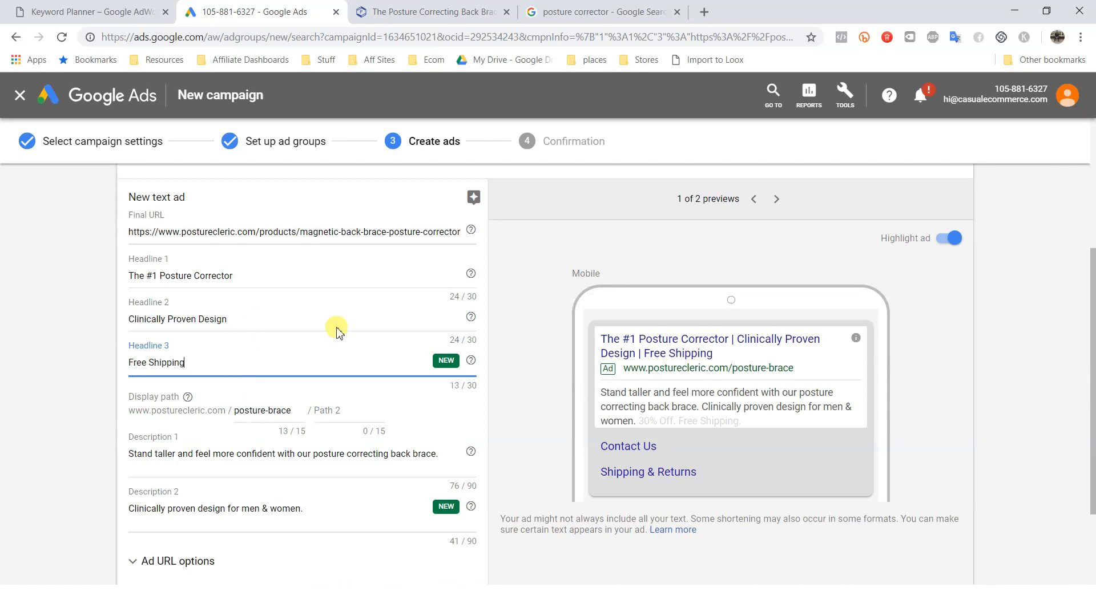
Step: Replace Description 2 of the second text ad with "Unisex design that fits men & women comfortably."
scroll(339, 331, down, 2)
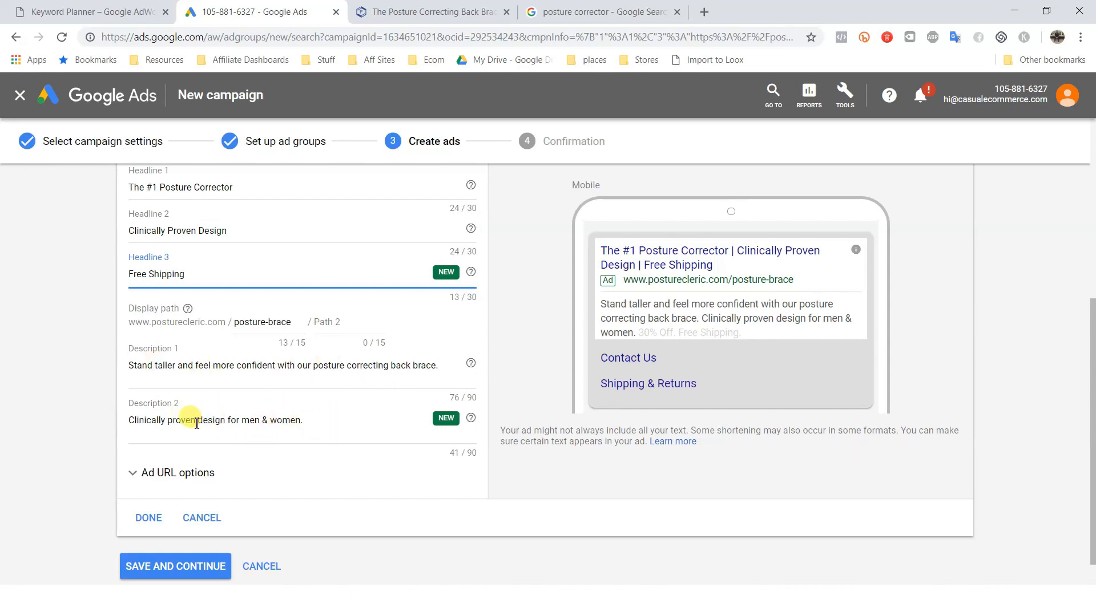
drag(305, 420, 133, 425)
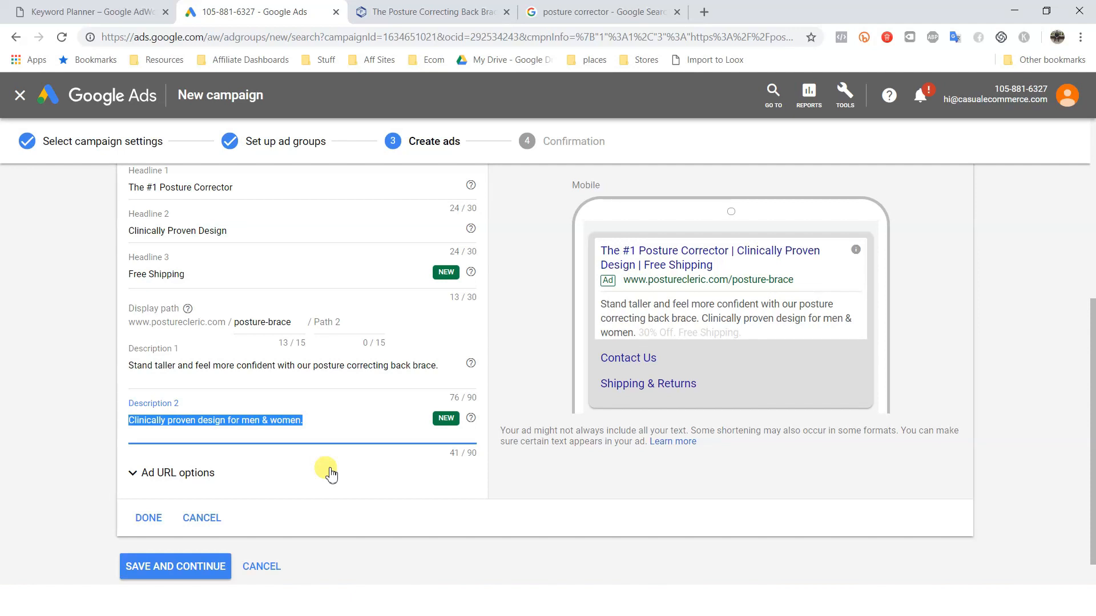
text(Un)
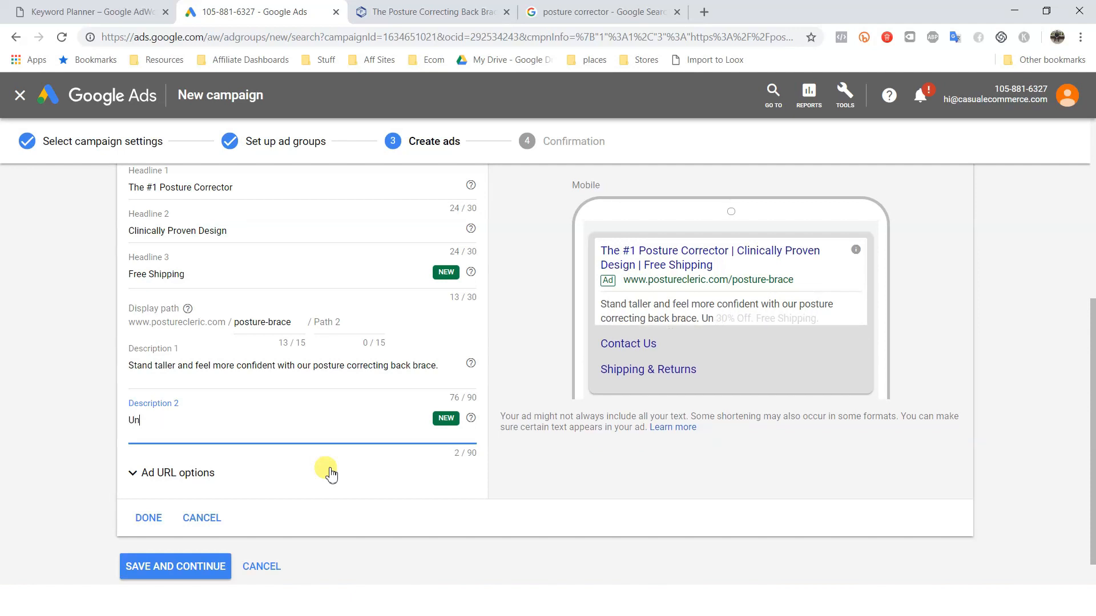
text(isex design)
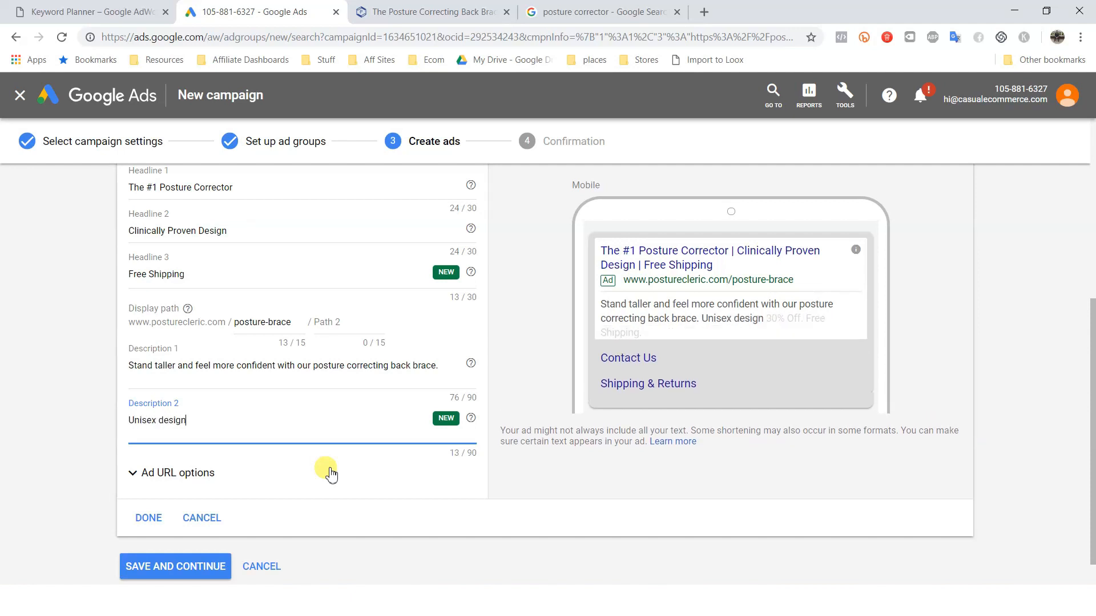
text( that fits men & women confort)
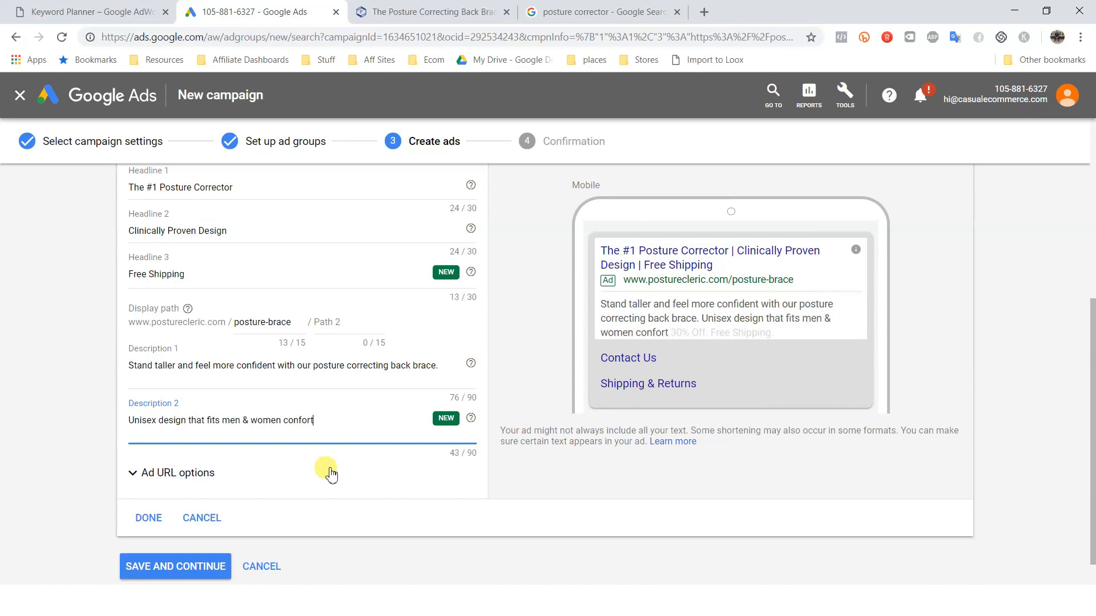
key(BackSpace)
key(BackSpace)
key(BackSpace)
text(mof)
key(BackSpace)
key(BackSpace)
text(fortably.)
Step: Finish the second text ad and start a third new ad in the same ad group
scroll(416, 391, up, 1)
scroll(416, 391, down, 1)
click(150, 518)
click(197, 315)
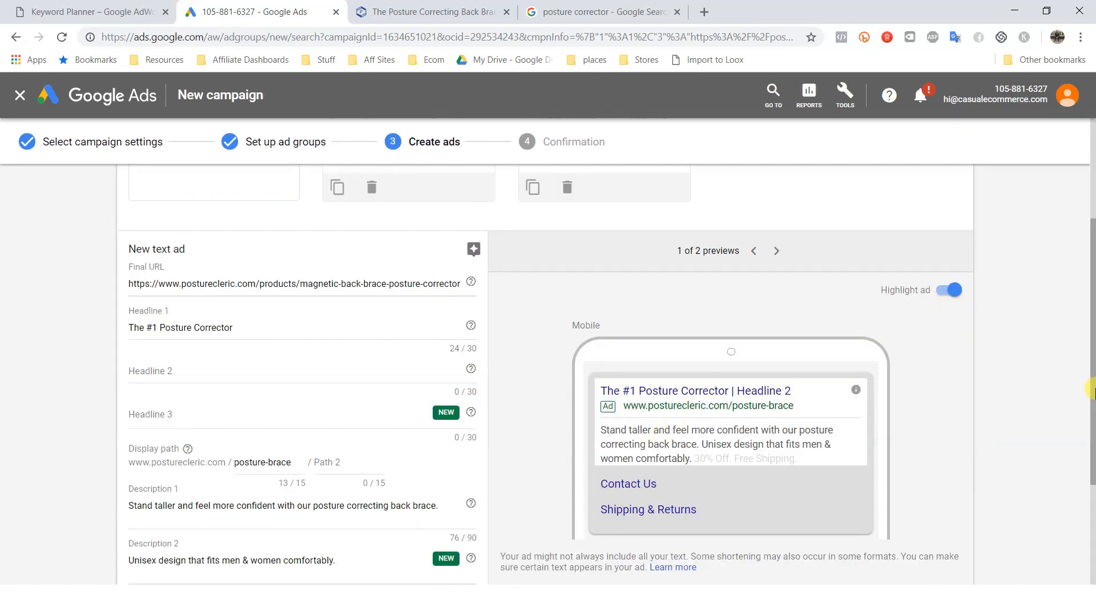
Step: Change Headline 1 of the third text ad to "The Top Rated Posture Brace"
scroll(779, 430, down, 2)
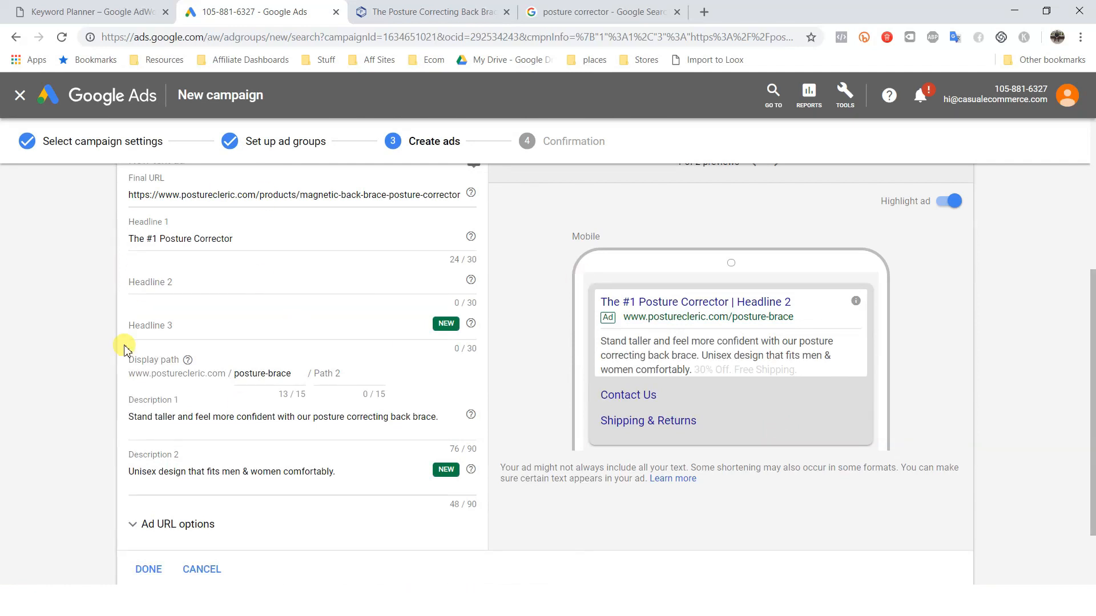
scroll(296, 357, up, 2)
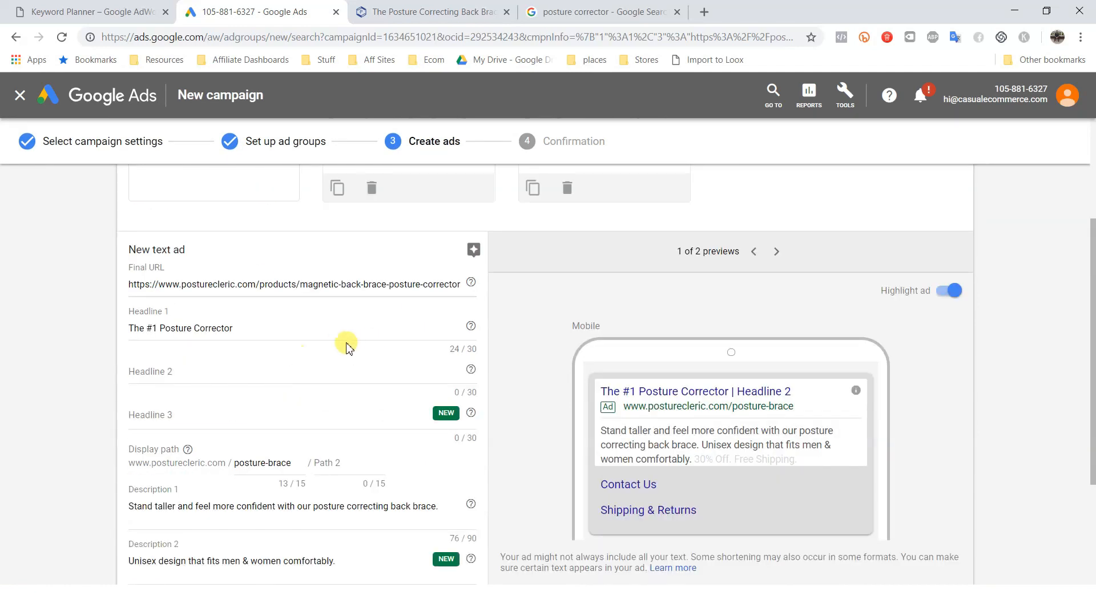
drag(162, 332, 97, 337)
text(The Top Rated)
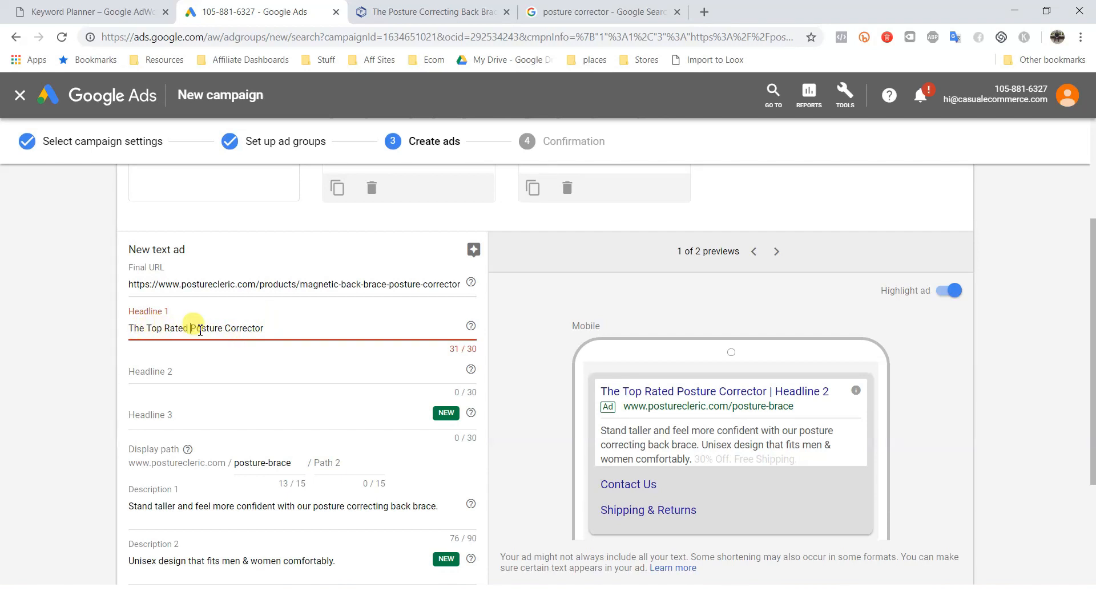
drag(192, 329, 152, 332)
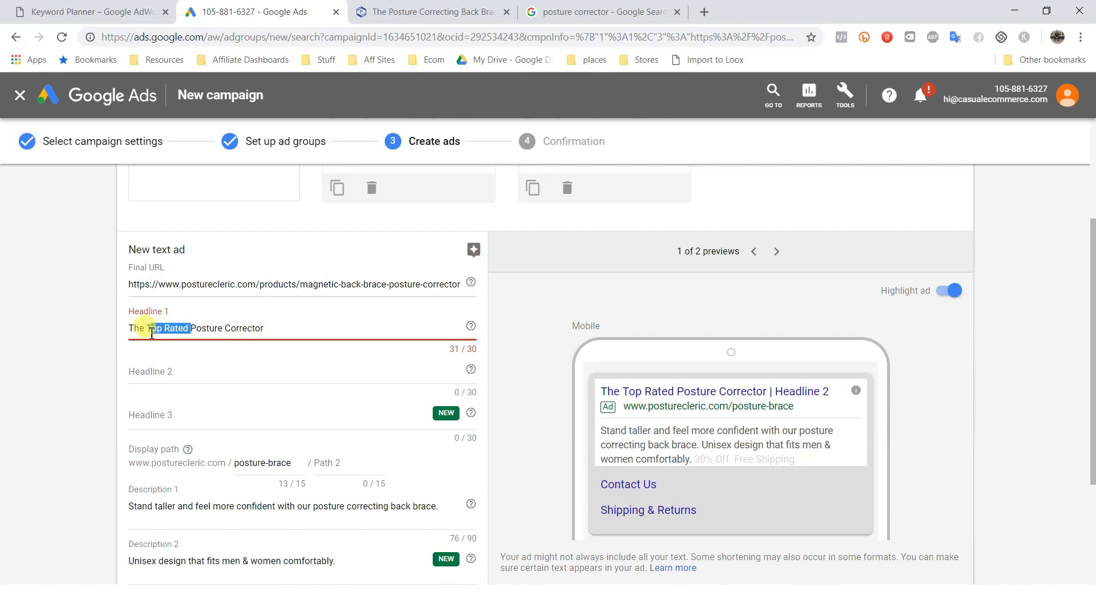
click(268, 326)
drag(262, 328, 225, 330)
text(Brace)
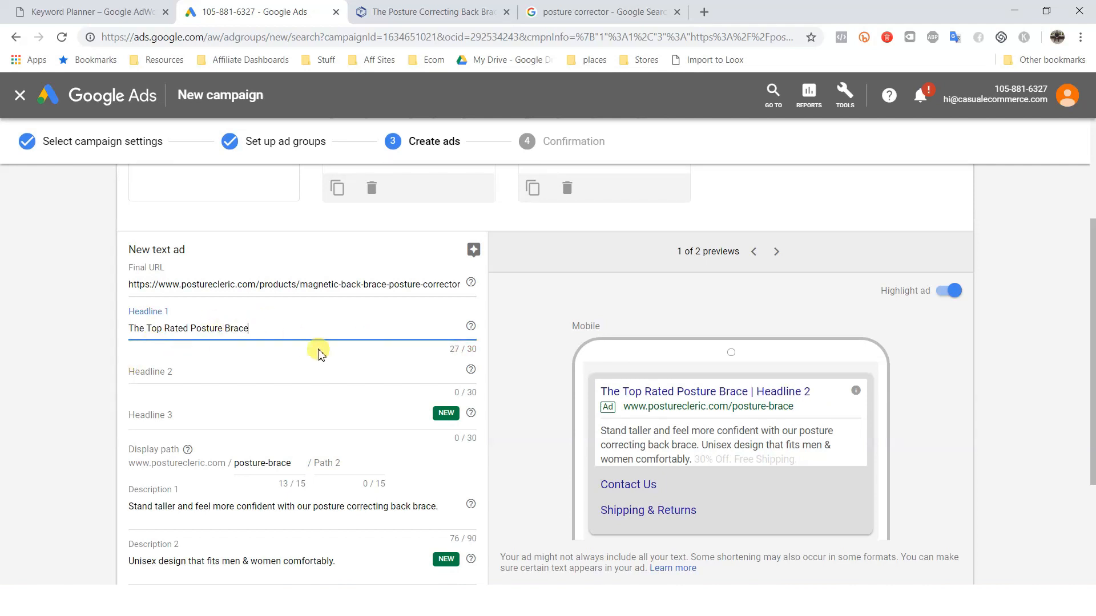
Step: Enter "Unisex Design" as Headline 2 and "Black Friday 30% Off Sale" as Headline 3 of the third text ad
click(226, 370)
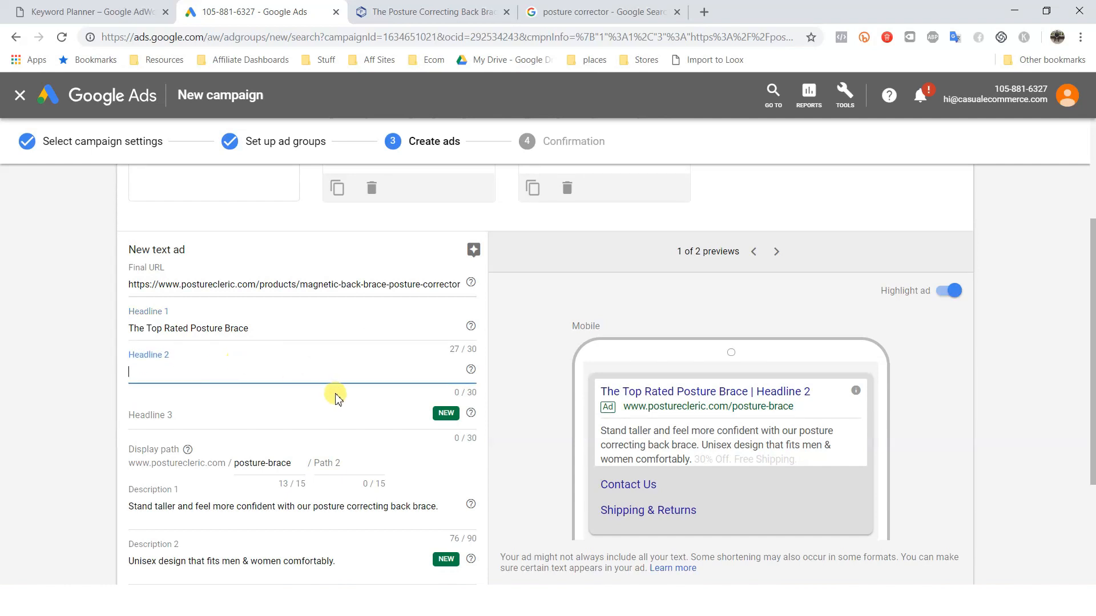
text(Unisex Design)
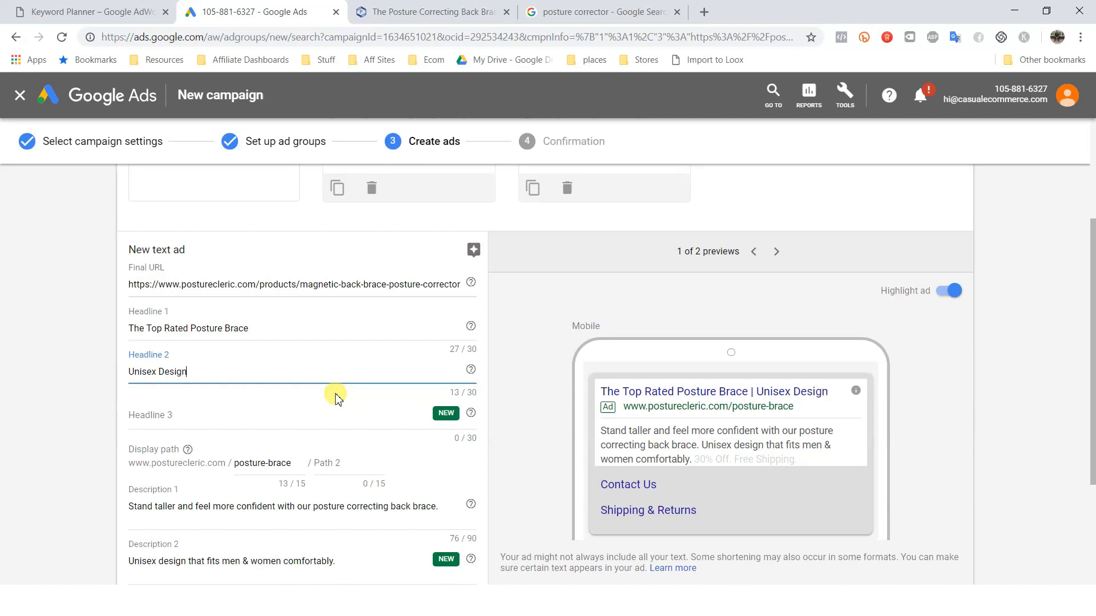
click(235, 424)
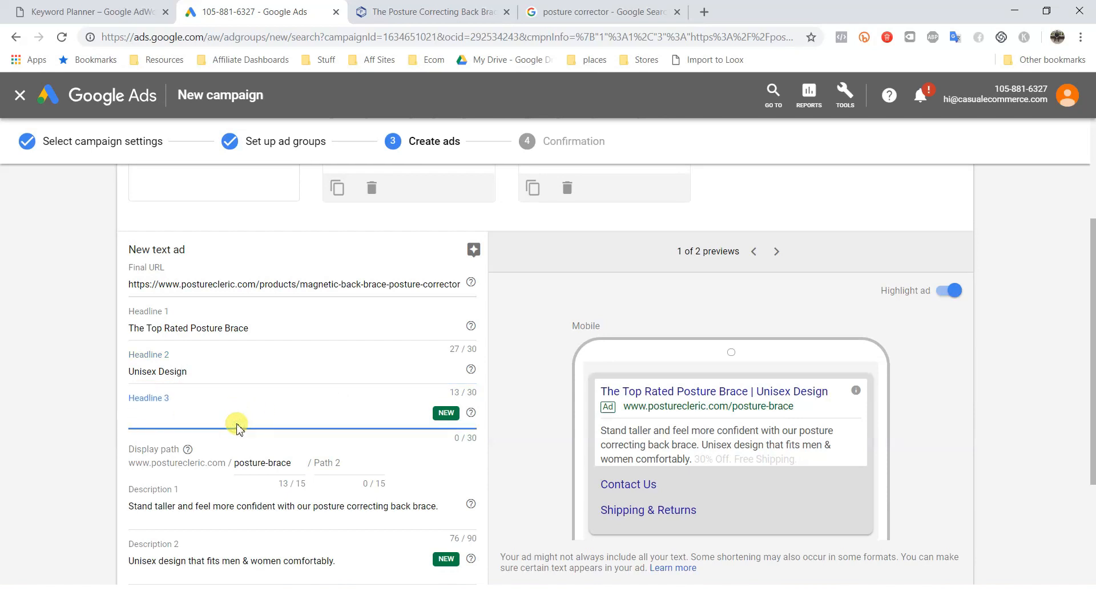
text(Black Friday 30% Off Sale)
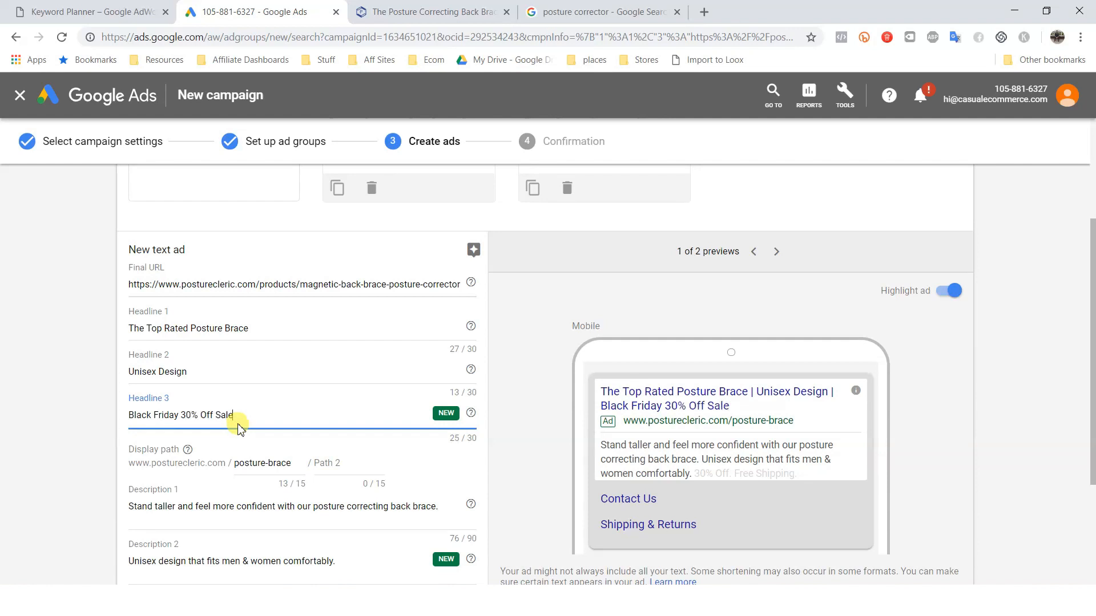
Step: Check the third text ad's headlines, descriptions and preview, and finish the ad with both existing descriptions kept
scroll(237, 428, down, 3)
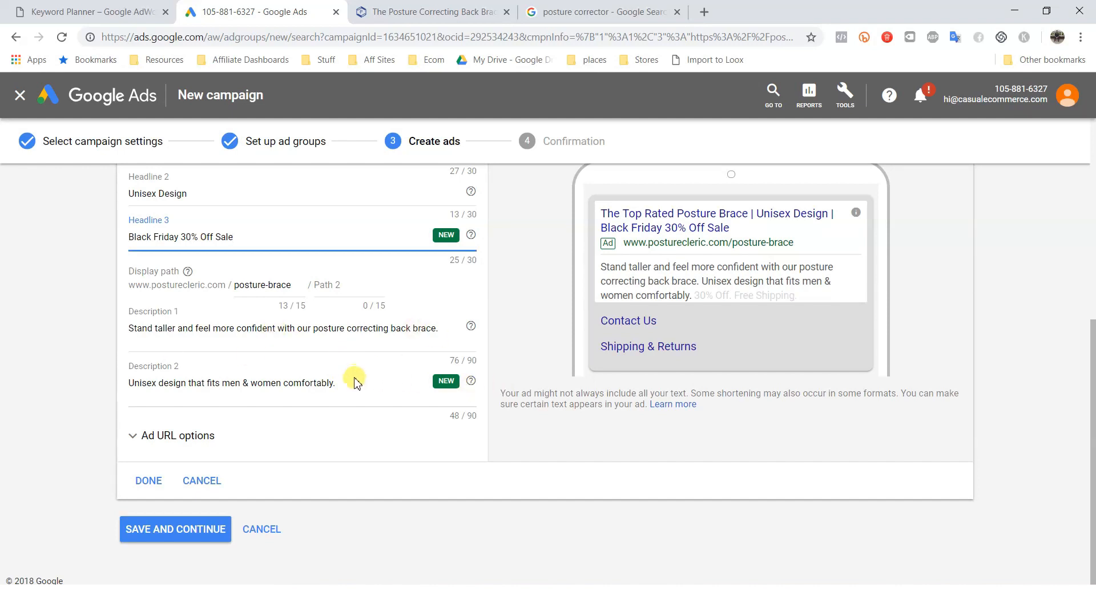
mouse_move(448, 327)
mouse_down()
mouse_move(124, 329)
mouse_move(434, 330)
mouse_up()
click(216, 328)
click(420, 333)
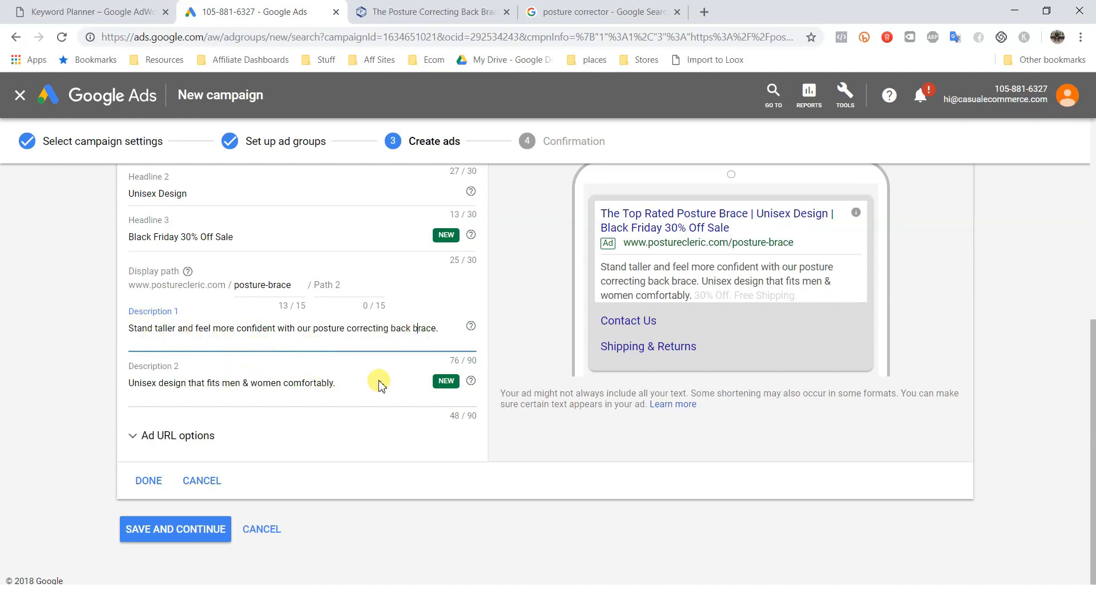
scroll(377, 394, up, 2)
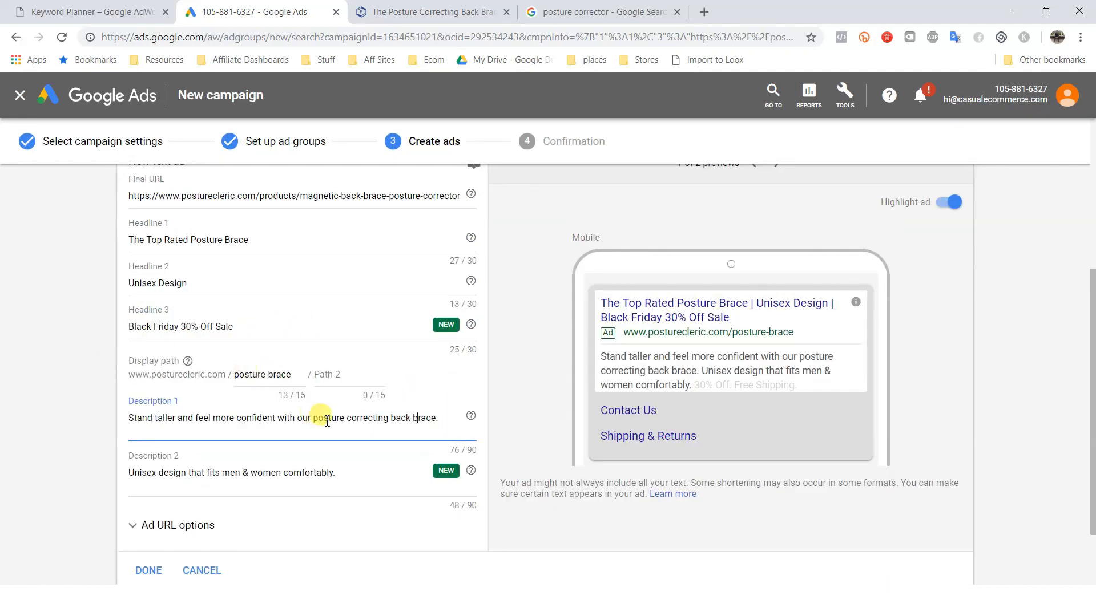
scroll(628, 482, down, 2)
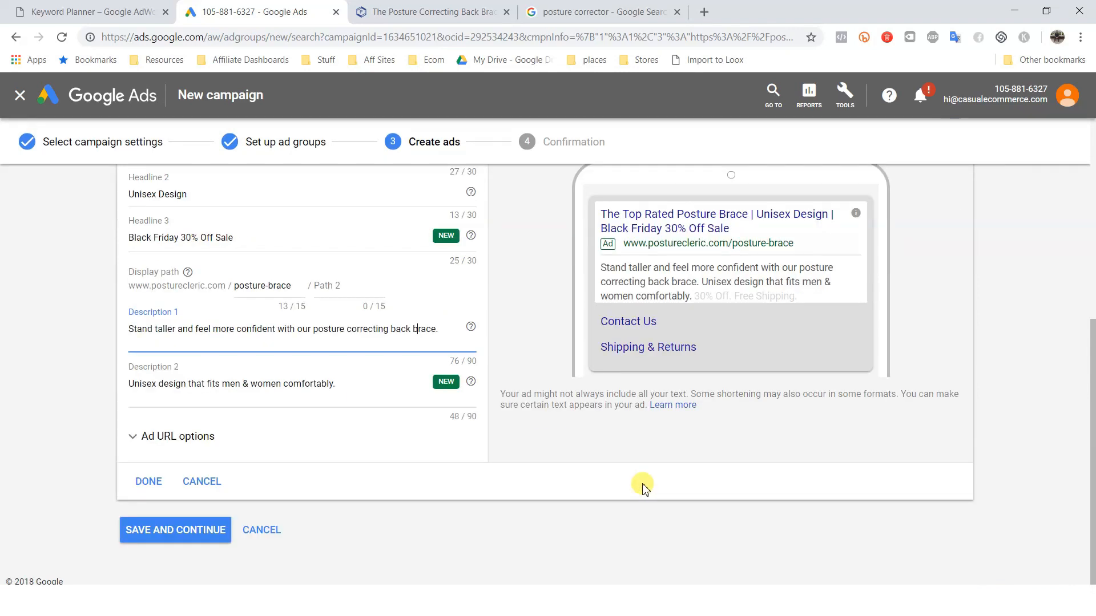
scroll(676, 454, up, 4)
scroll(451, 443, up, 3)
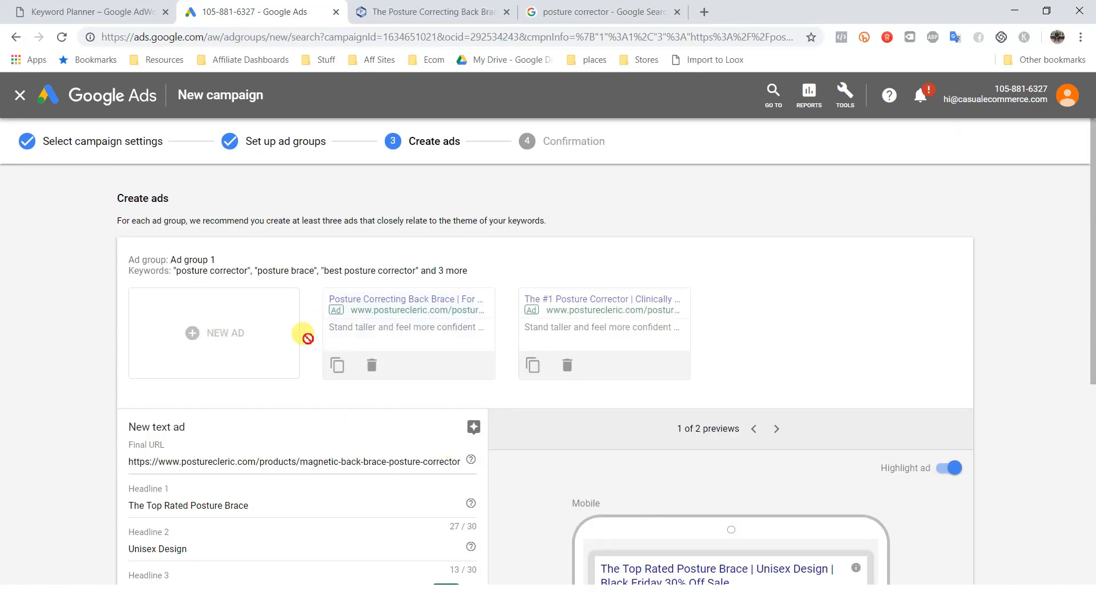
scroll(557, 421, down, 3)
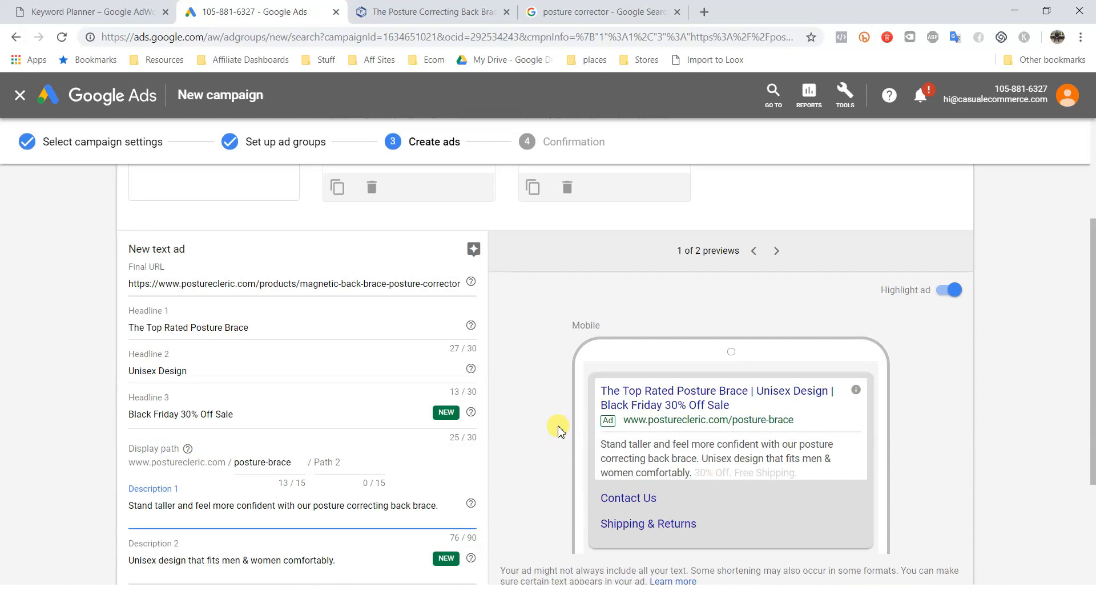
scroll(559, 431, down, 6)
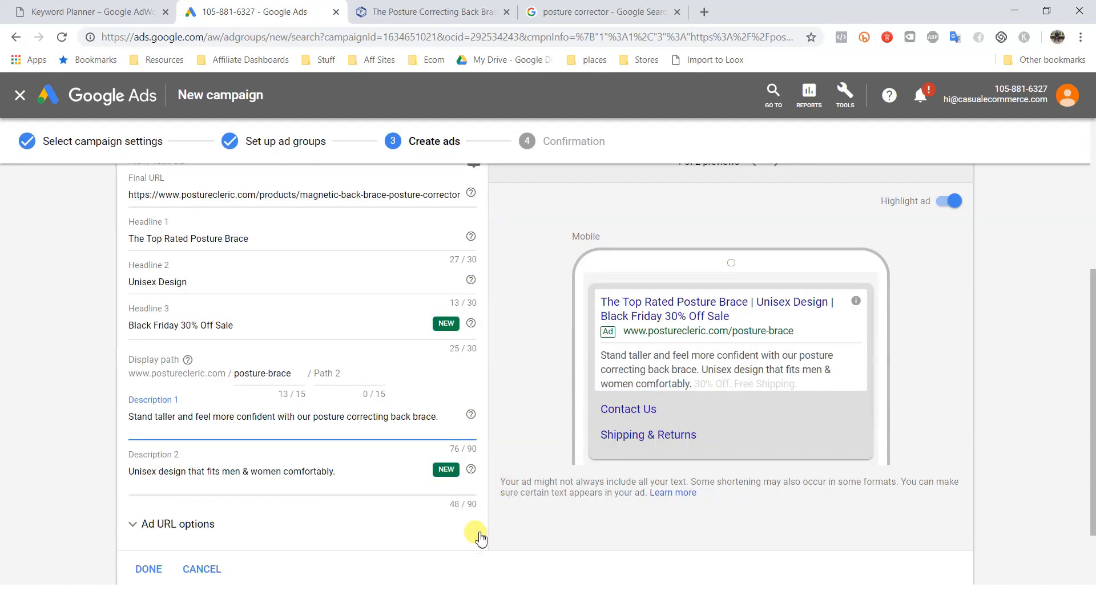
click(152, 483)
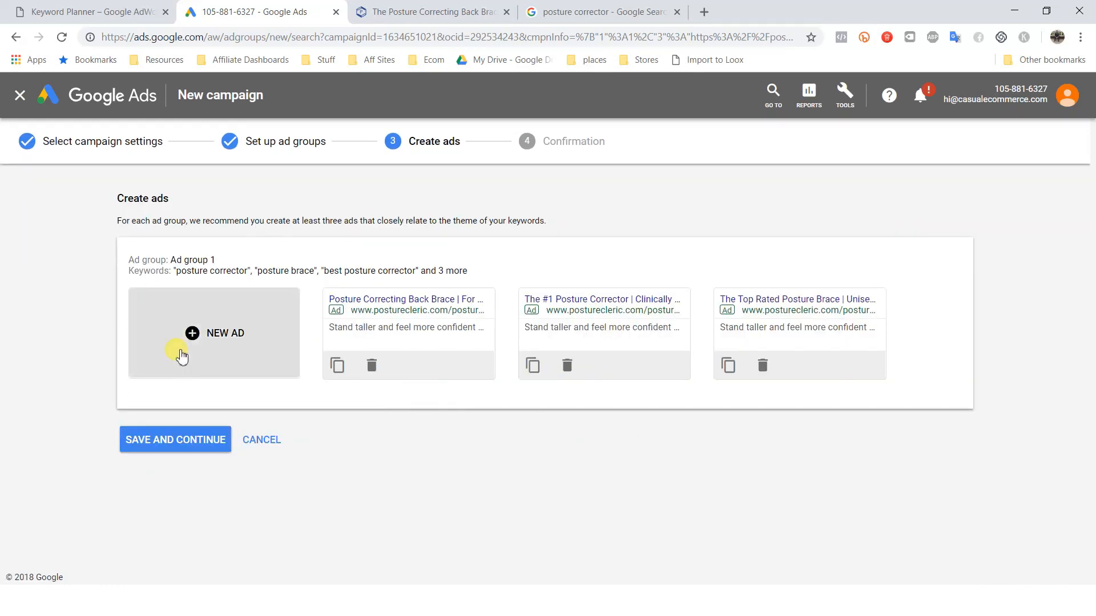
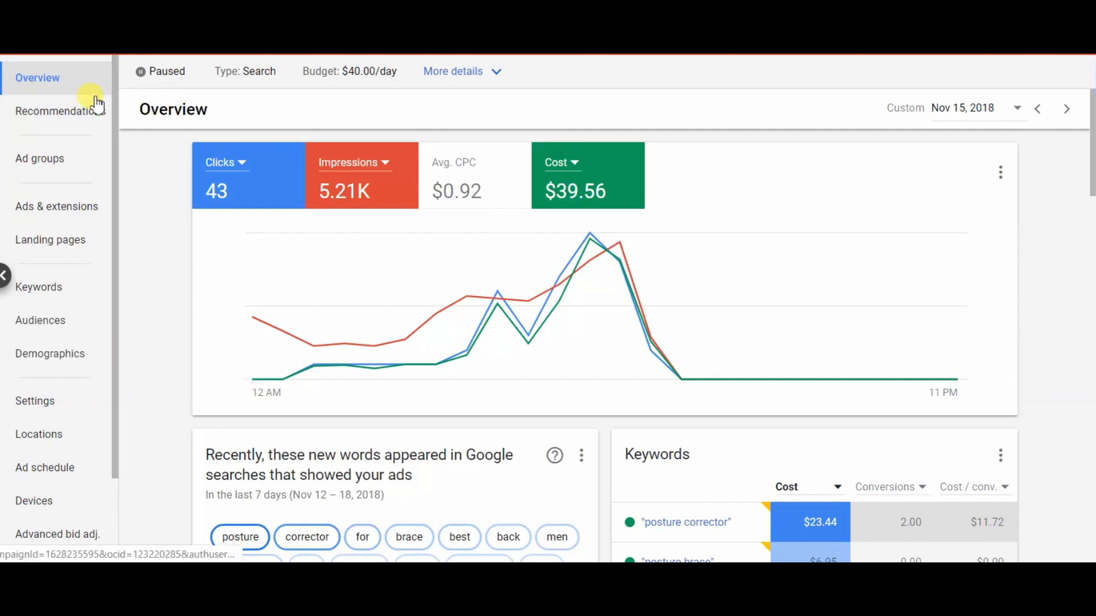
Step: Examine the campaign's phrase match keywords for Nov 15, 2018, comparing clicks, CTR, cost, conversions and cost per conversion
click(74, 287)
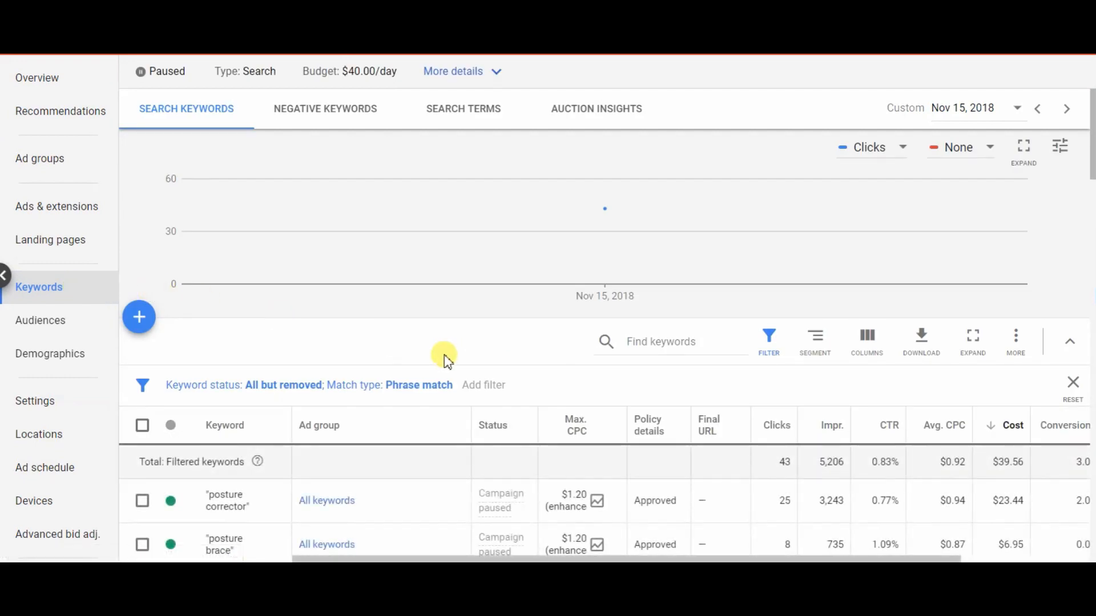
drag(1087, 166, 1087, 204)
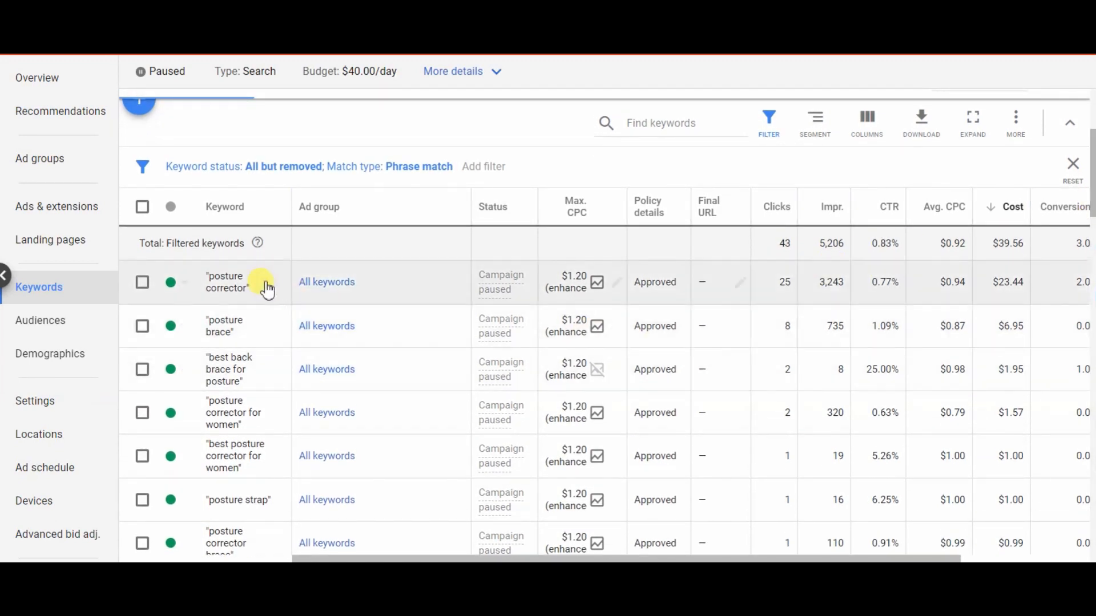
drag(728, 552, 828, 556)
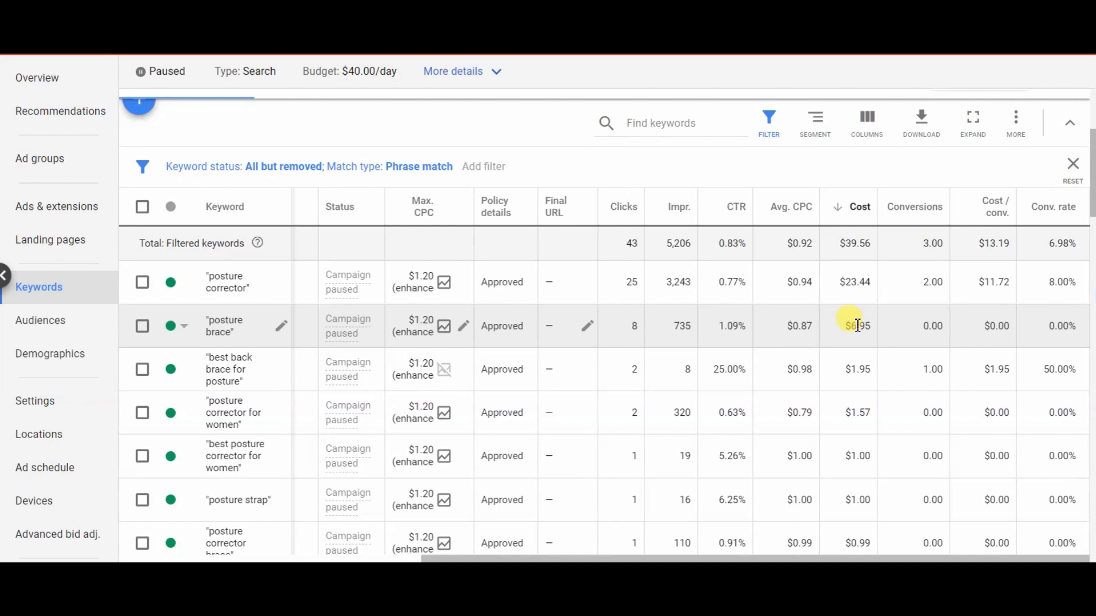
drag(868, 330, 855, 331)
click(845, 321)
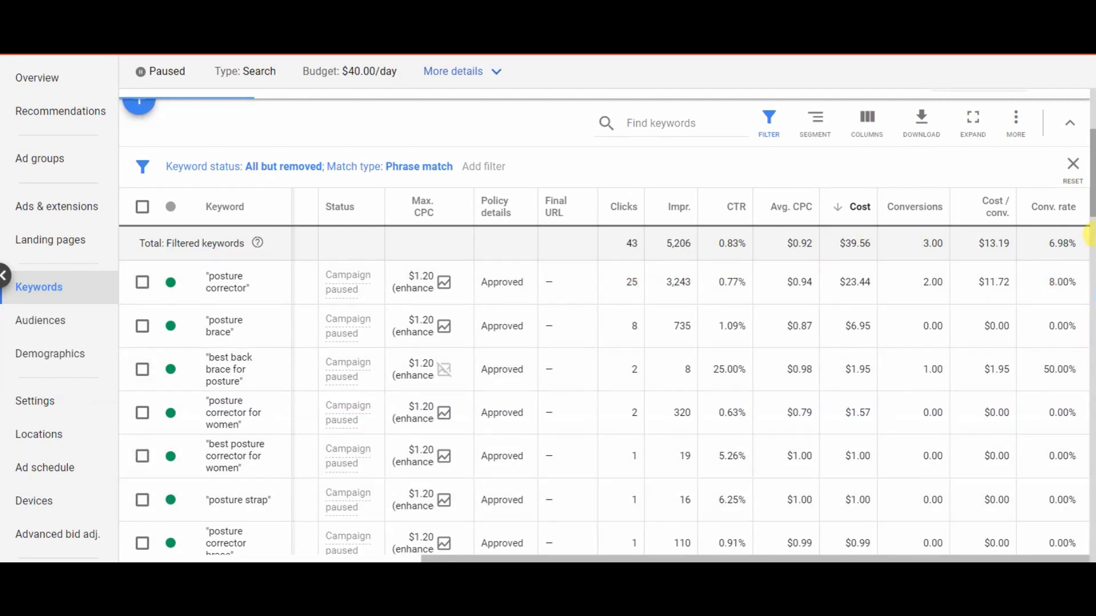
scroll(1090, 186, down, 1)
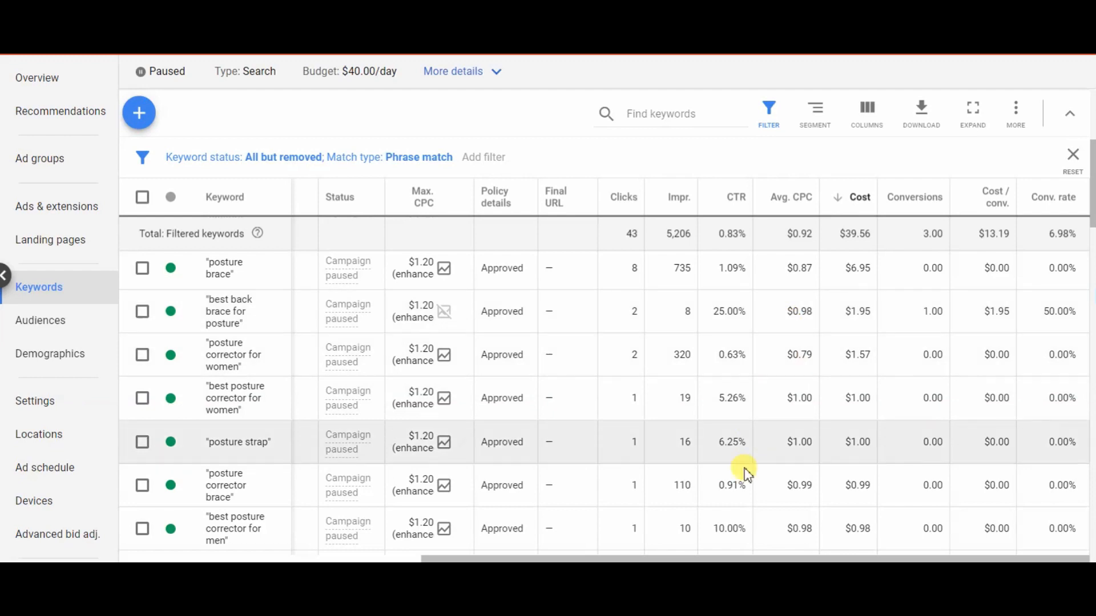
scroll(747, 469, up, 2)
scroll(861, 372, down, 2)
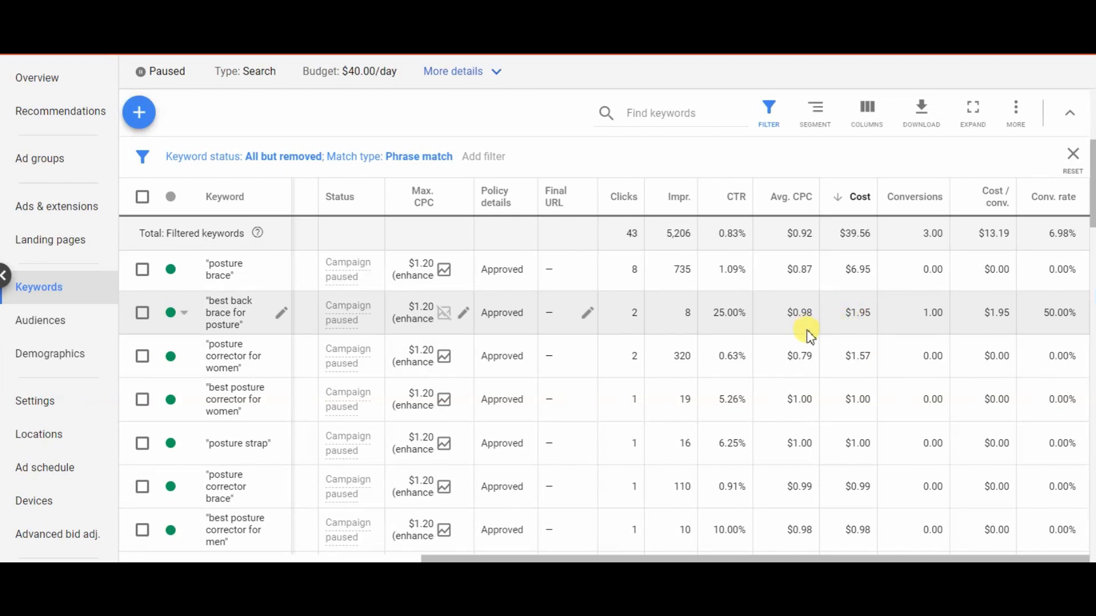
scroll(845, 357, up, 2)
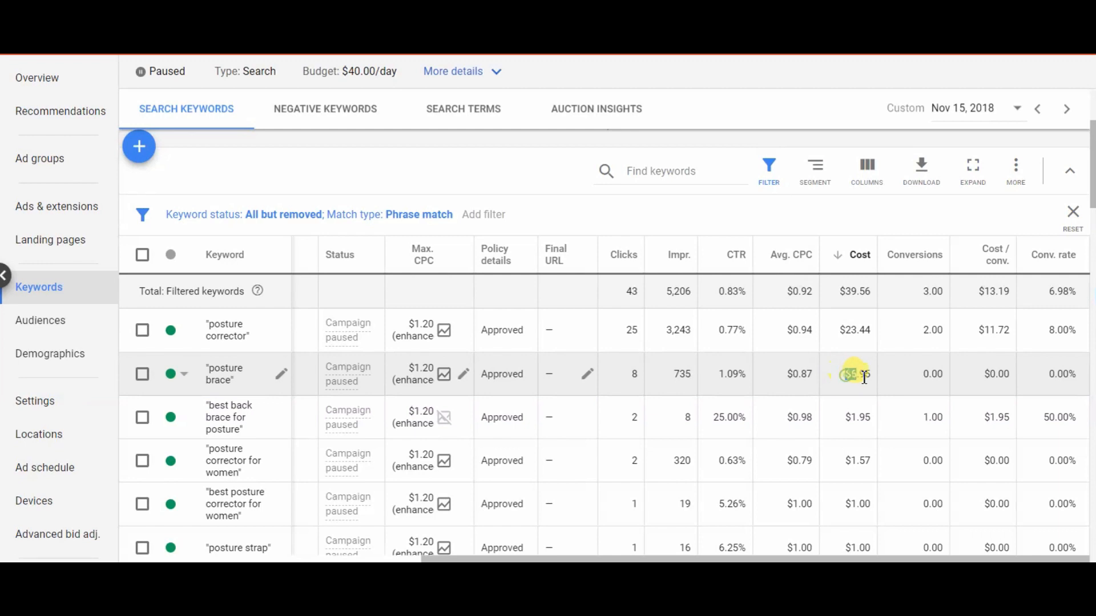
mouse_move(877, 382)
mouse_down()
mouse_move(856, 377)
mouse_move(866, 379)
mouse_up()
click(845, 388)
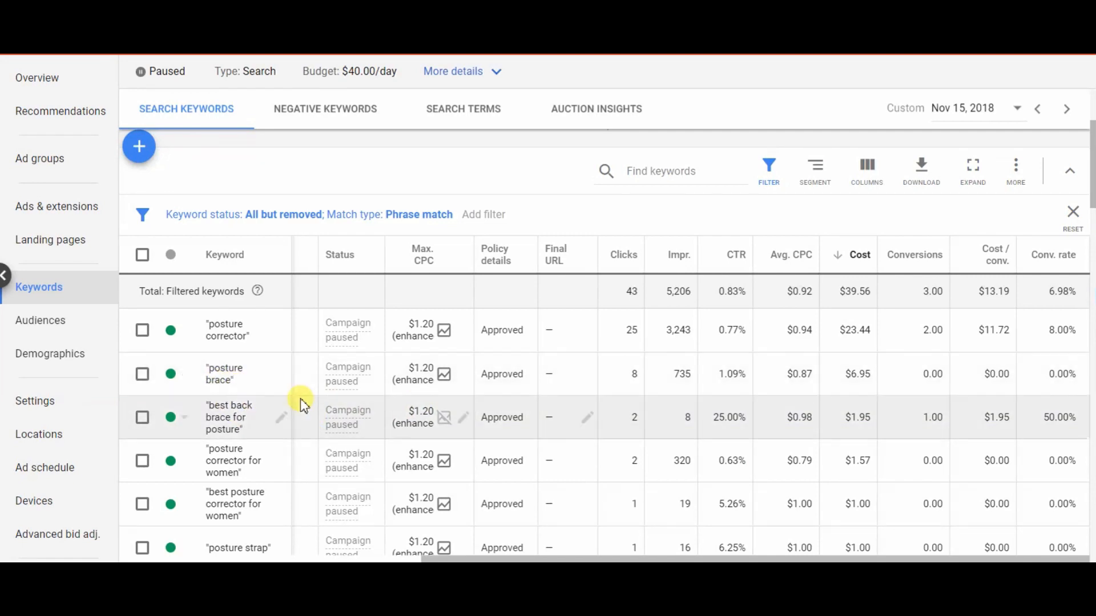
Step: Pause the "posture corrector" phrase match keyword
scroll(795, 388, up, 2)
scroll(790, 420, down, 2)
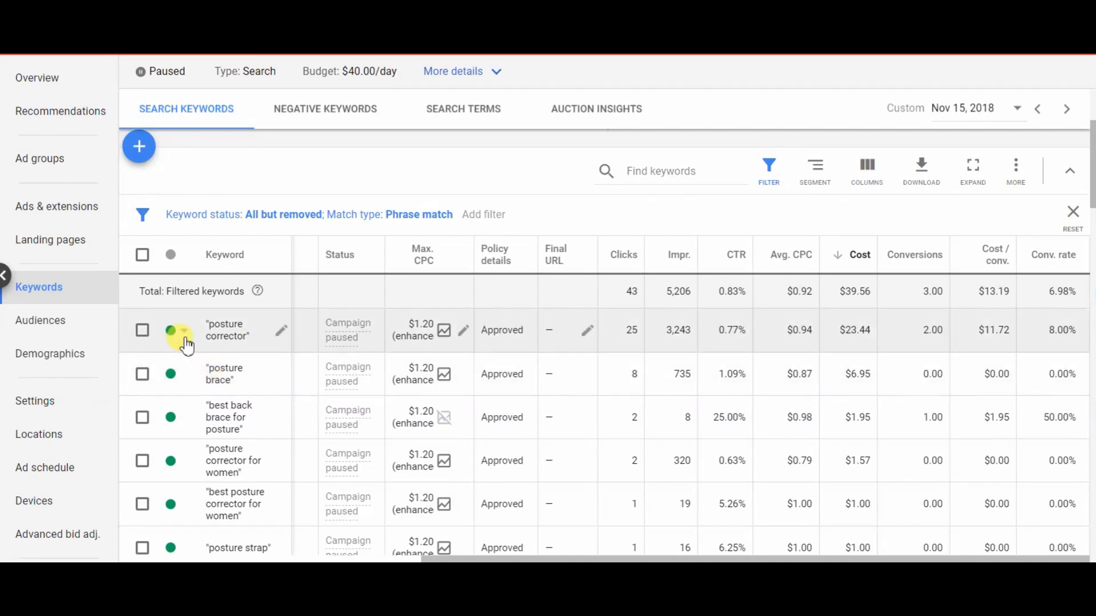
click(177, 330)
click(197, 361)
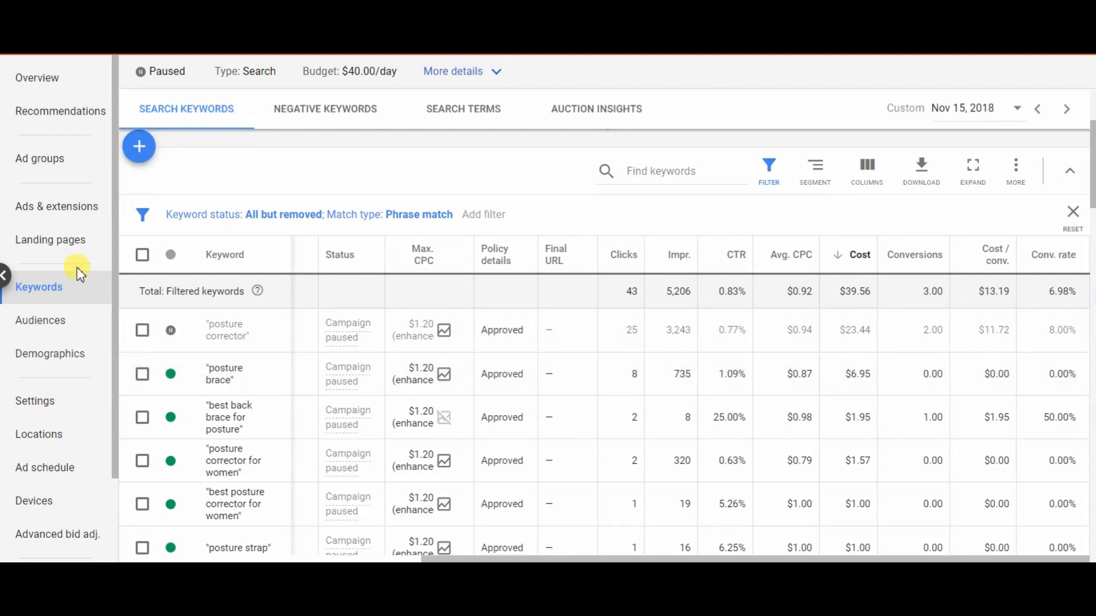
Step: Open the campaign's ads and compare the two enabled text ads by clicks, CTR, conversions and cost per conversion
click(77, 221)
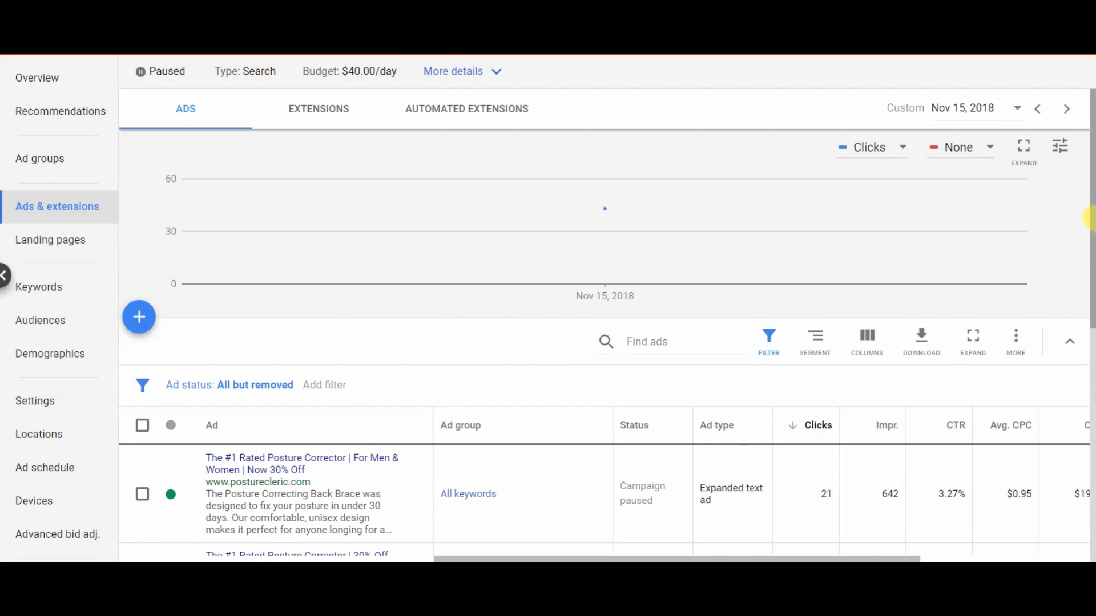
drag(1091, 213, 1087, 285)
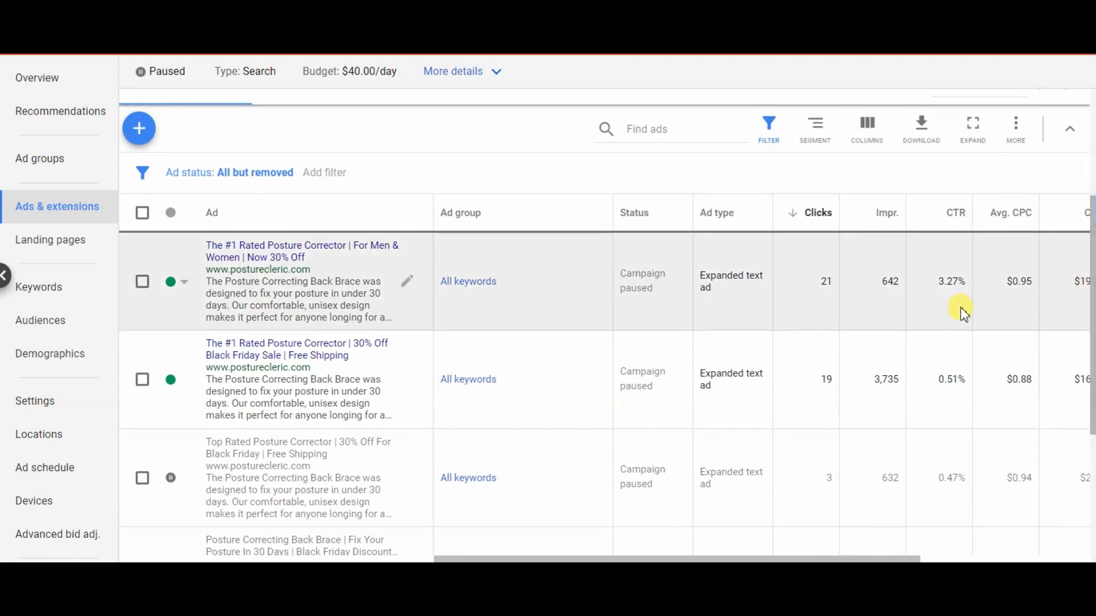
scroll(486, 343, down, 3)
scroll(488, 338, up, 3)
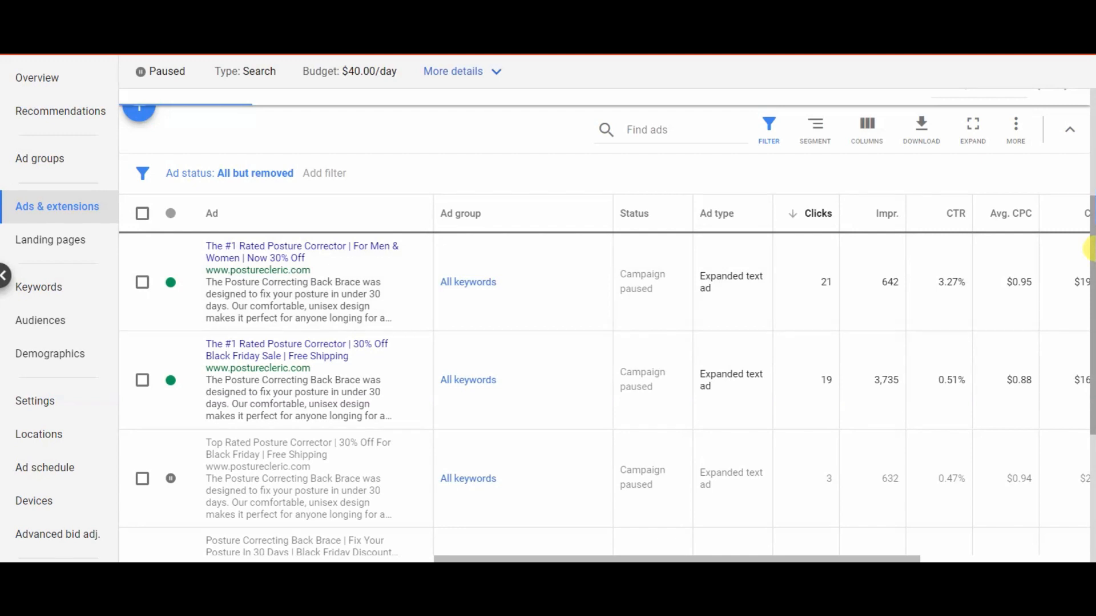
scroll(822, 297, down, 1)
drag(889, 559, 941, 558)
scroll(1084, 311, up, 1)
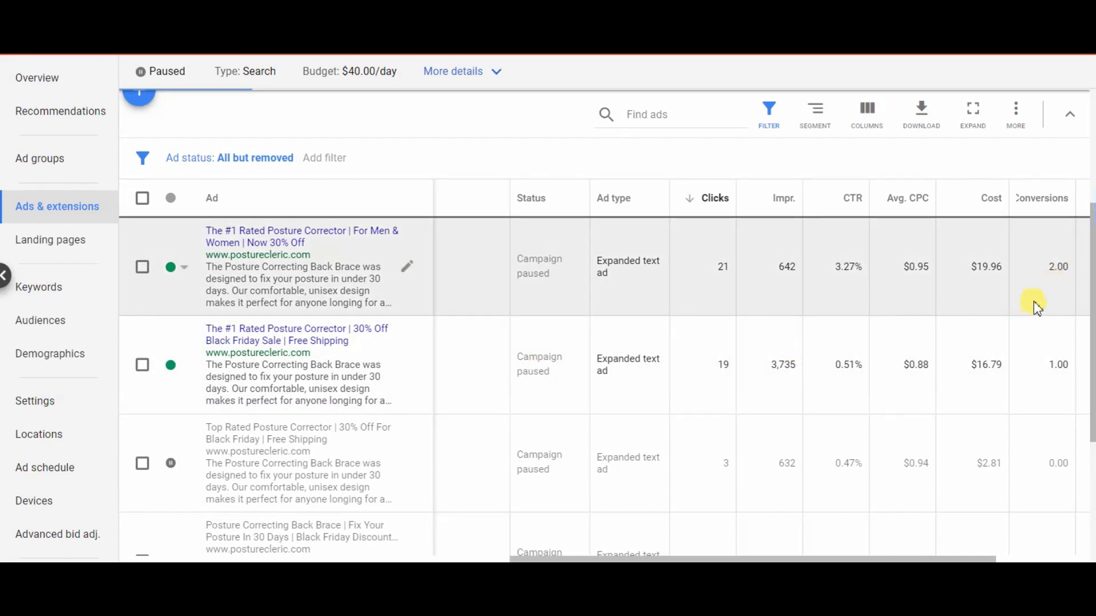
double_click(1063, 268)
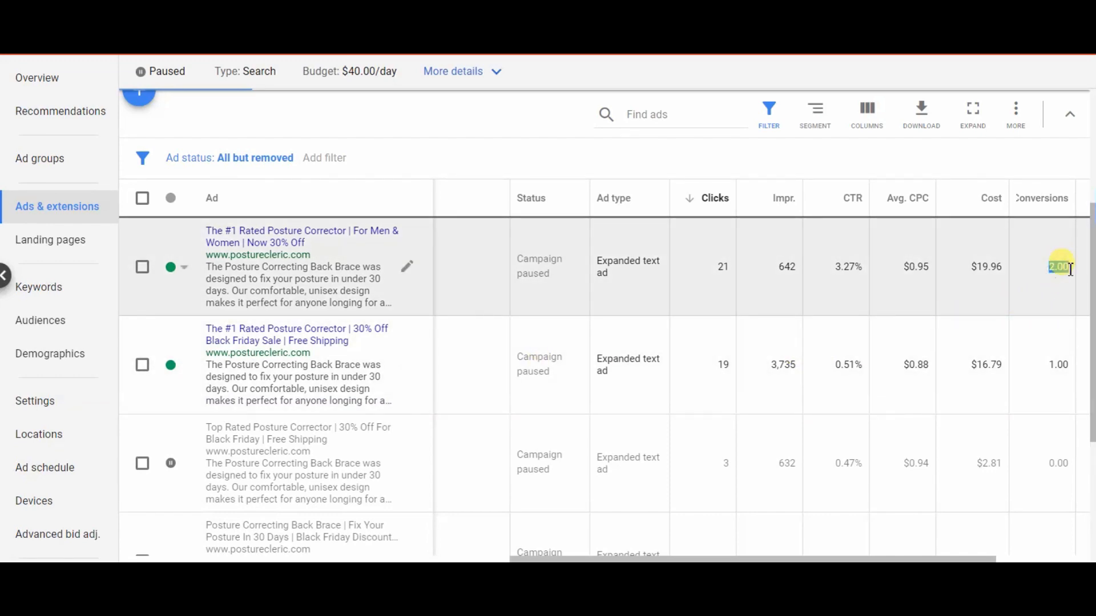
drag(973, 558, 1039, 559)
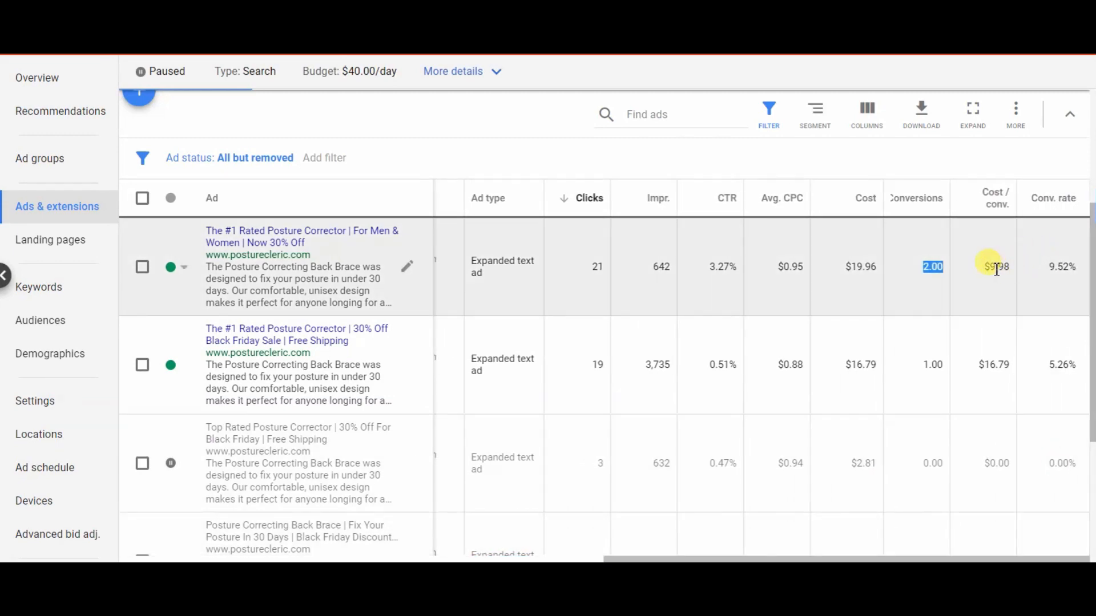
click(1006, 303)
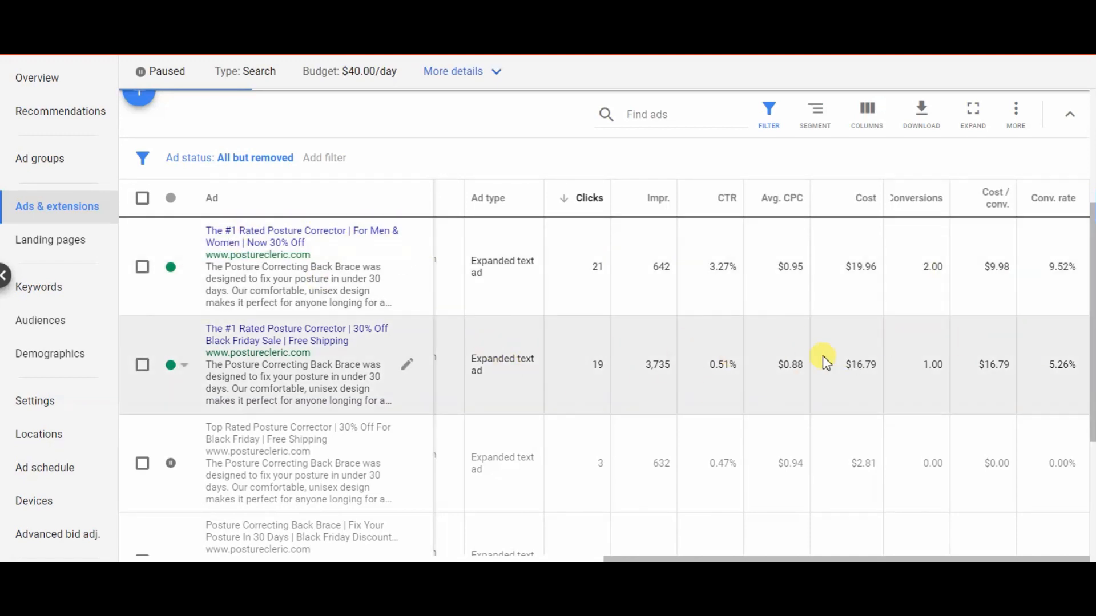
Step: Examine the paused text ads' results and the campaign totals against the two enabled ads
scroll(825, 362, down, 3)
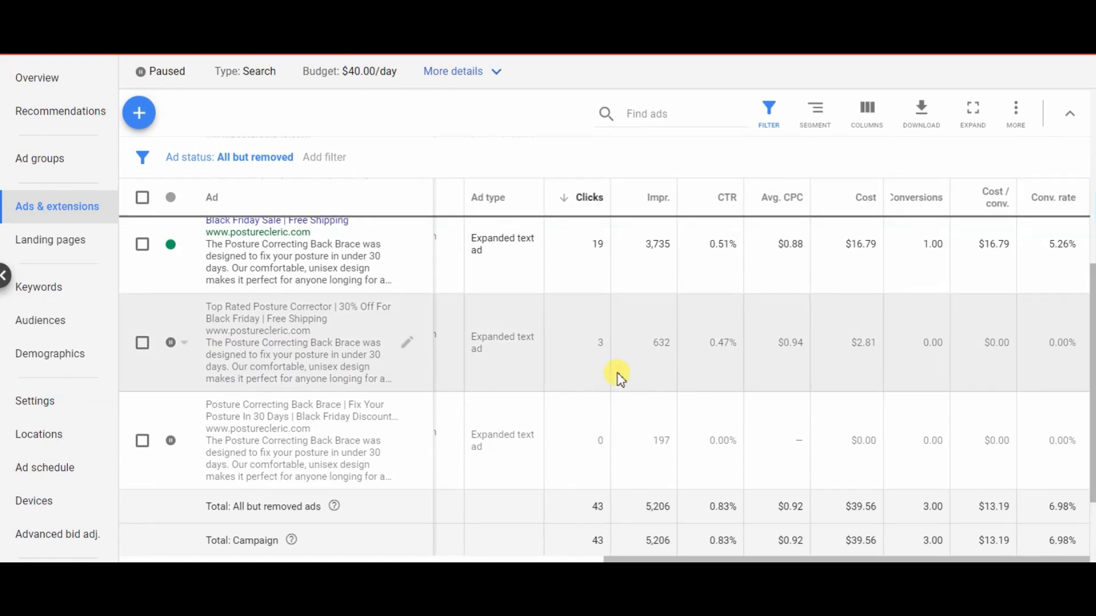
drag(1090, 394, 1090, 359)
mouse_move(918, 558)
mouse_down()
mouse_move(750, 558)
mouse_move(921, 557)
mouse_up()
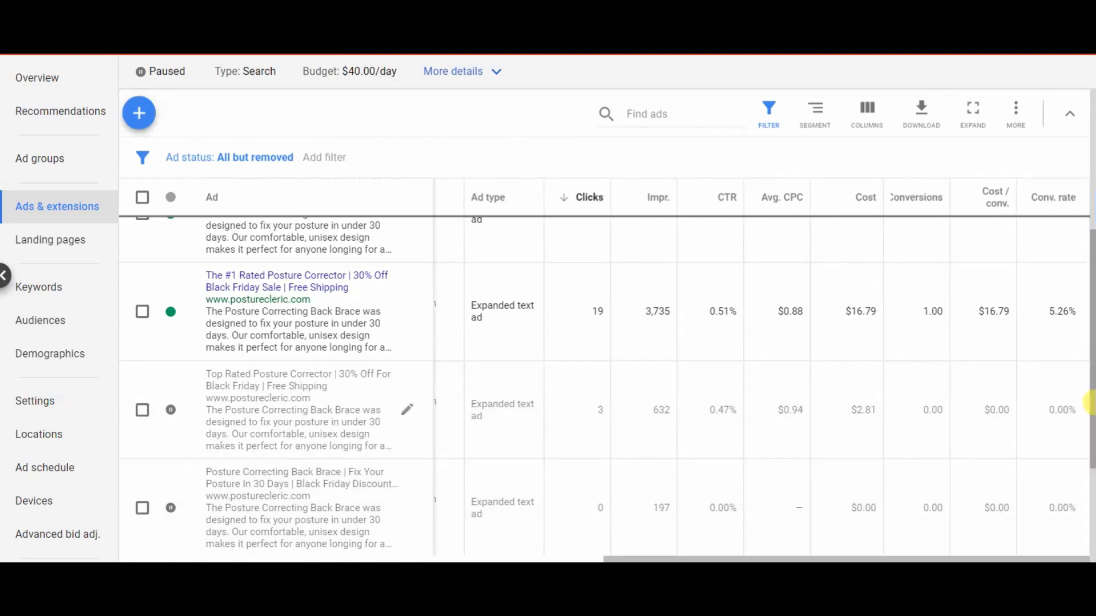
drag(1091, 410, 1091, 376)
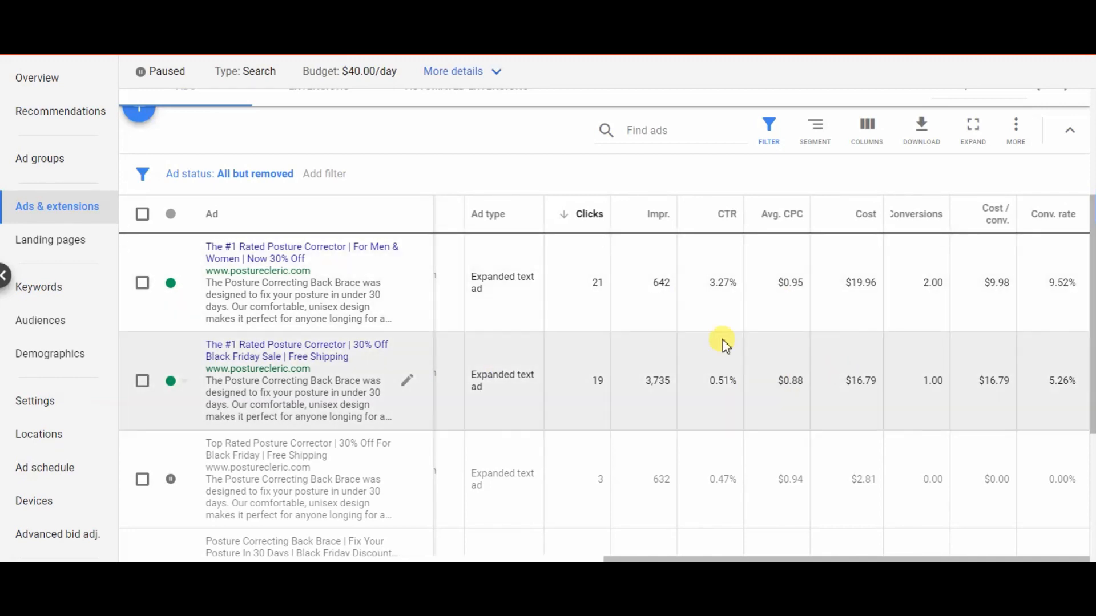
scroll(887, 399, up, 2)
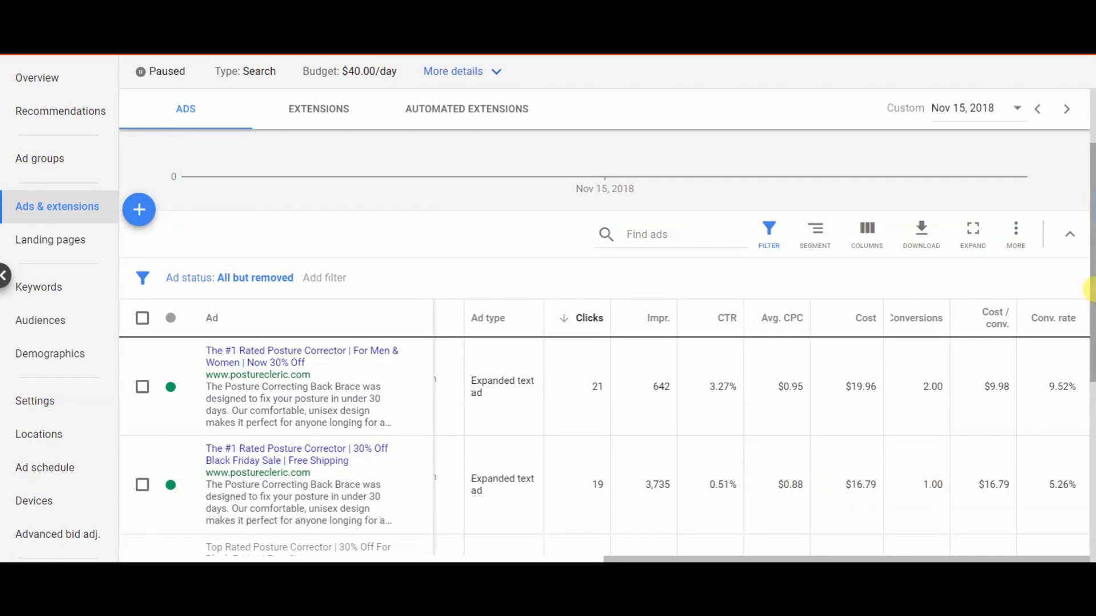
scroll(1076, 296, down, 2)
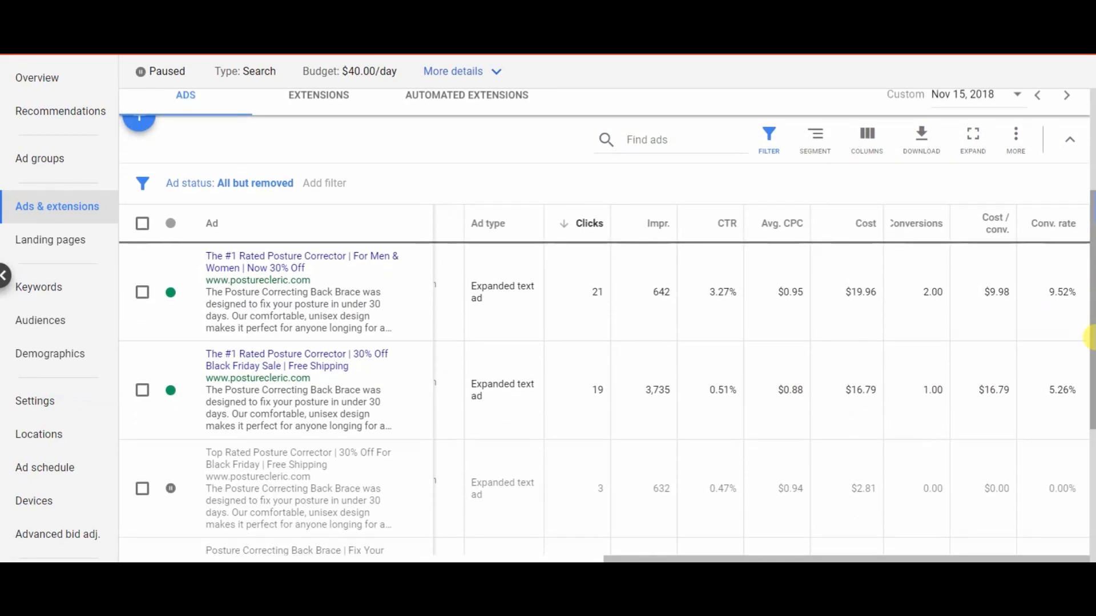
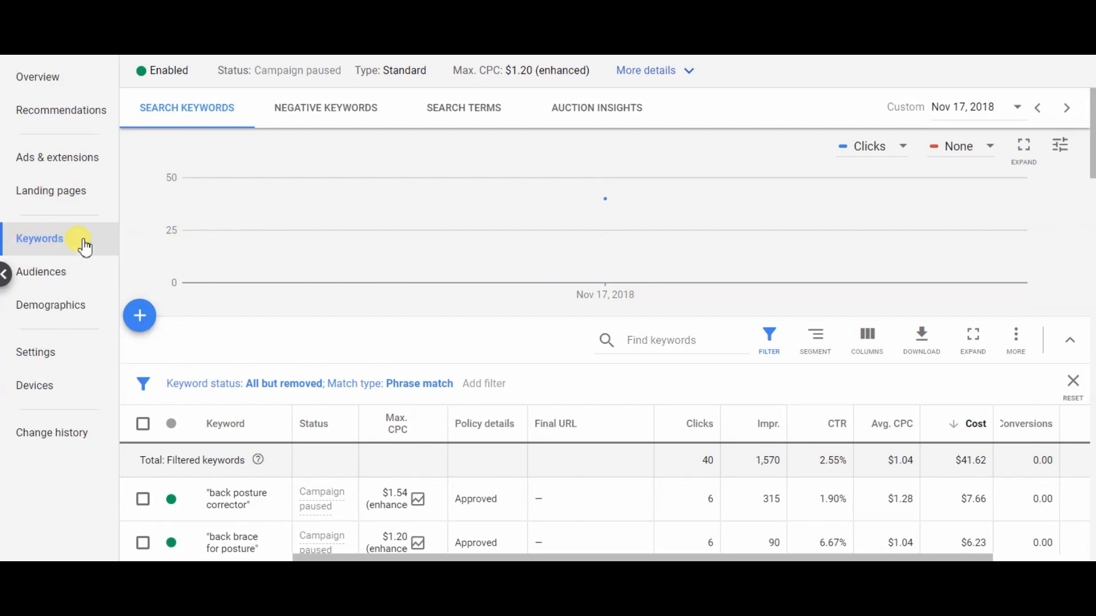
Step: Review the ad group's search terms for Nov 17, 2018, checking match type, clicks, cost and conversions
click(484, 124)
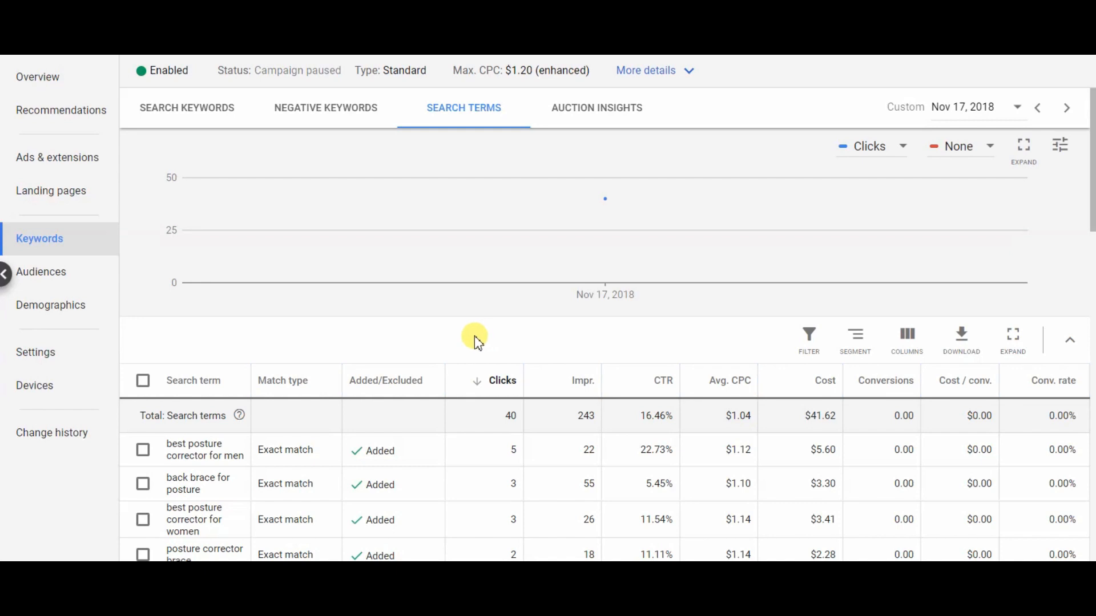
scroll(465, 313, down, 2)
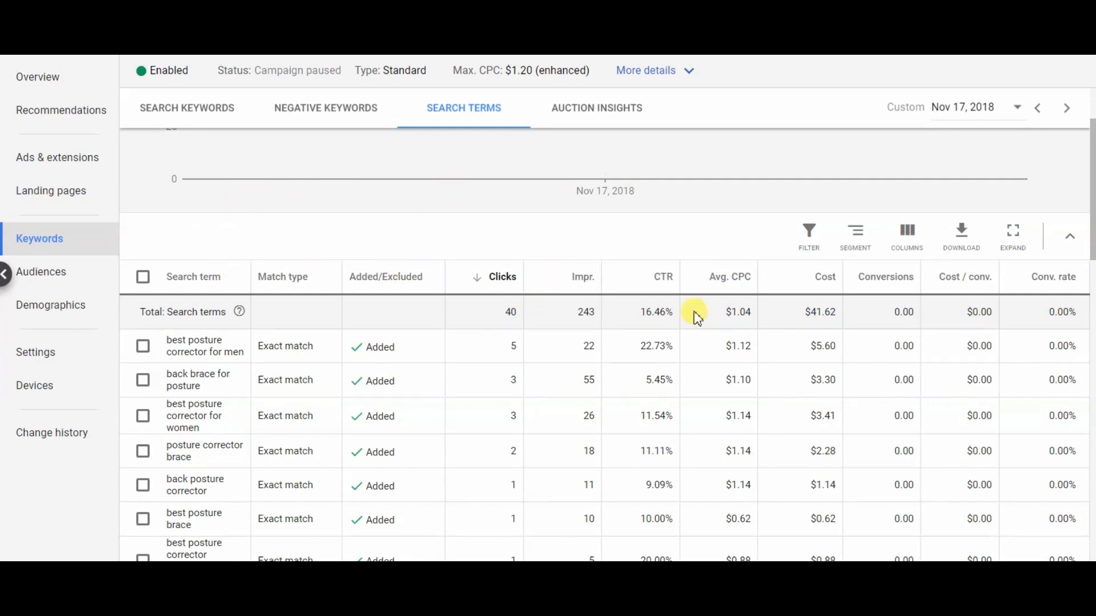
scroll(507, 273, down, 2)
scroll(442, 234, down, 2)
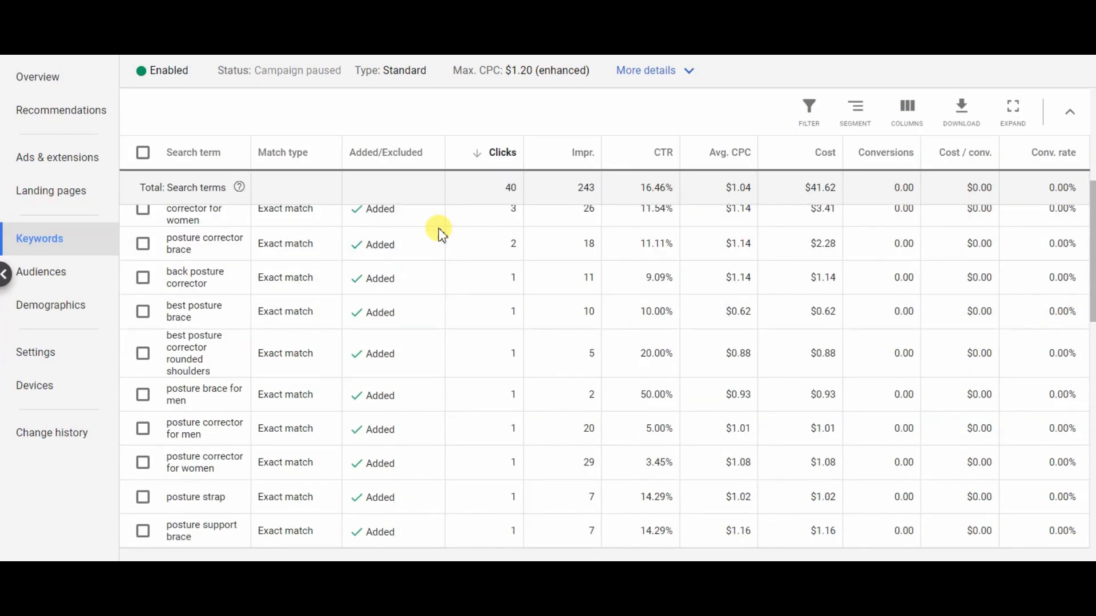
Step: Select the irrelevant phrase match search terms "back posture corrector reviews" and "best posture brace amazon"
scroll(281, 355, down, 4)
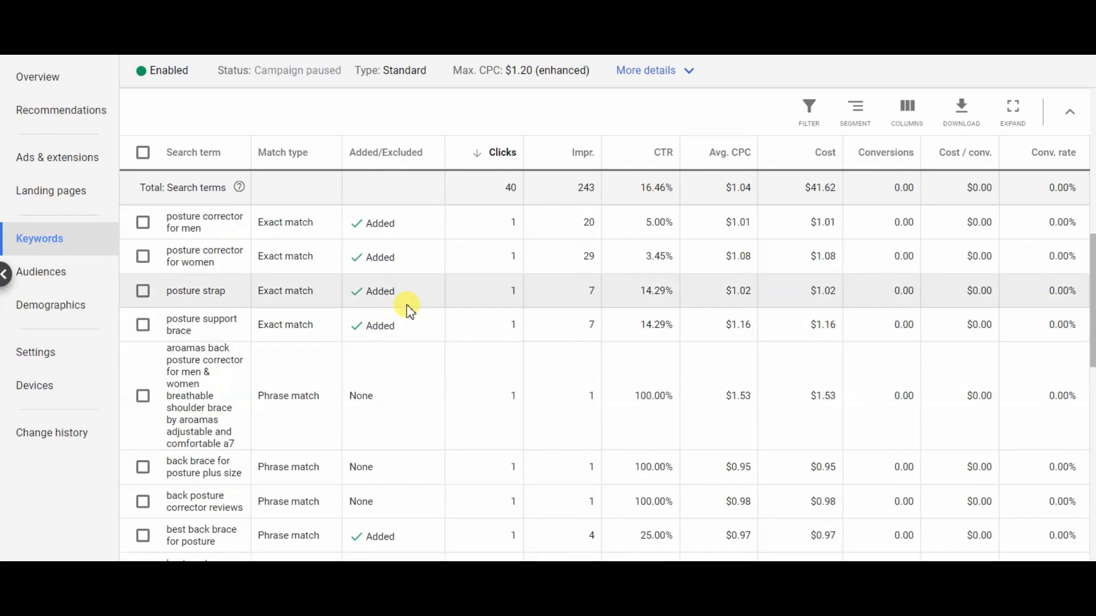
scroll(531, 343, down, 2)
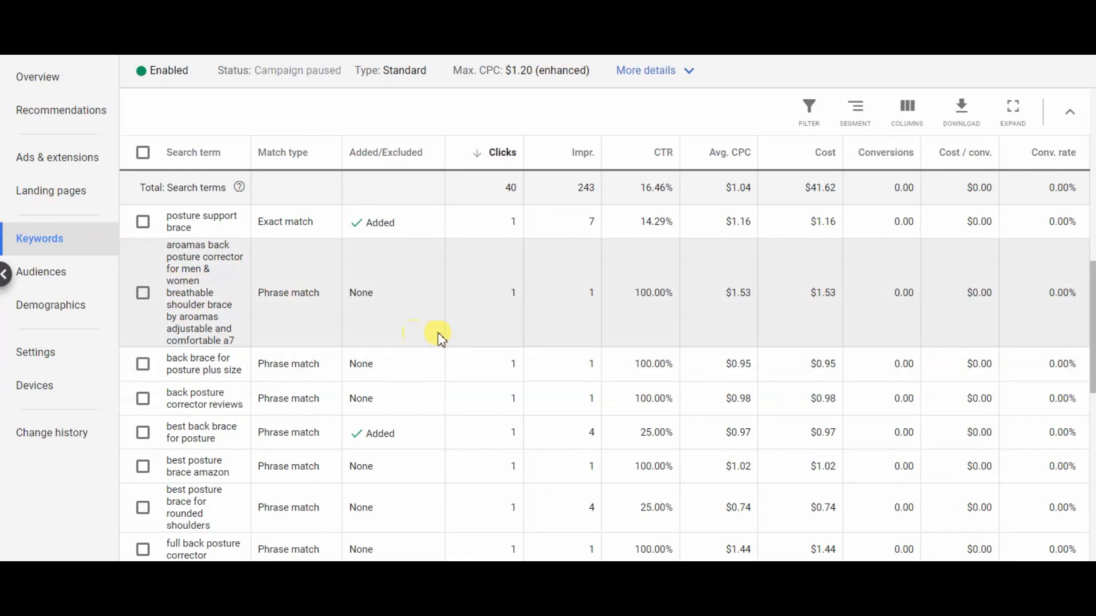
scroll(207, 220, up, 2)
scroll(416, 298, down, 2)
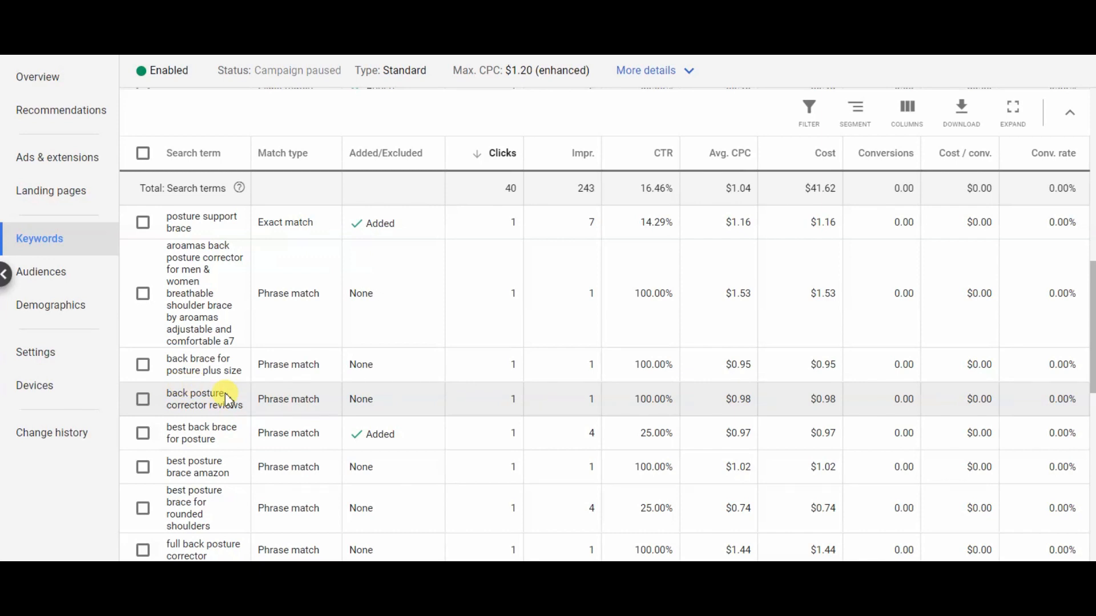
click(143, 399)
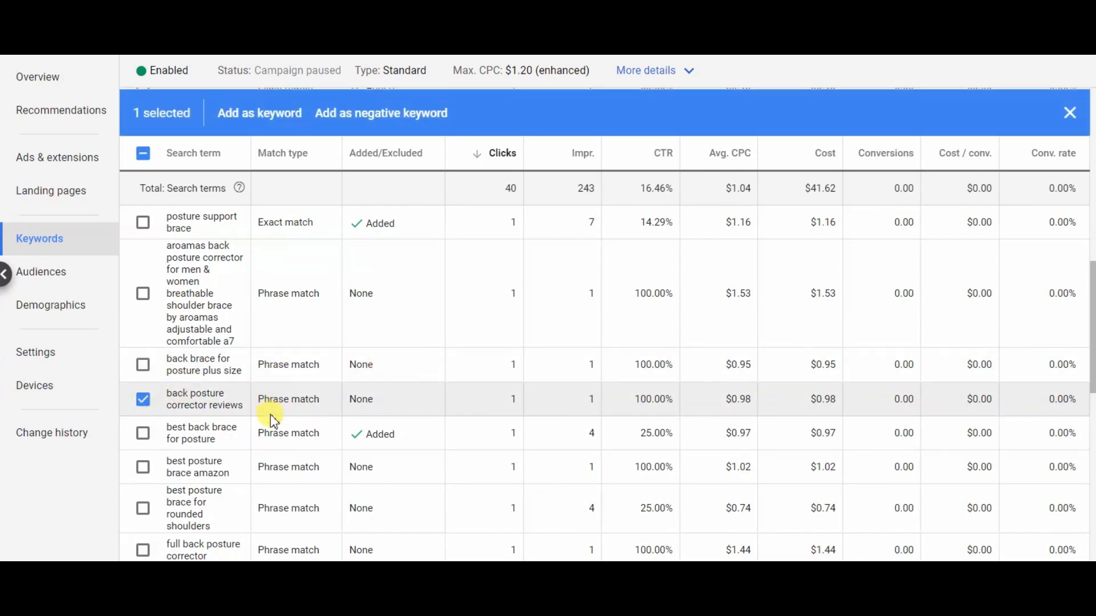
scroll(421, 362, down, 2)
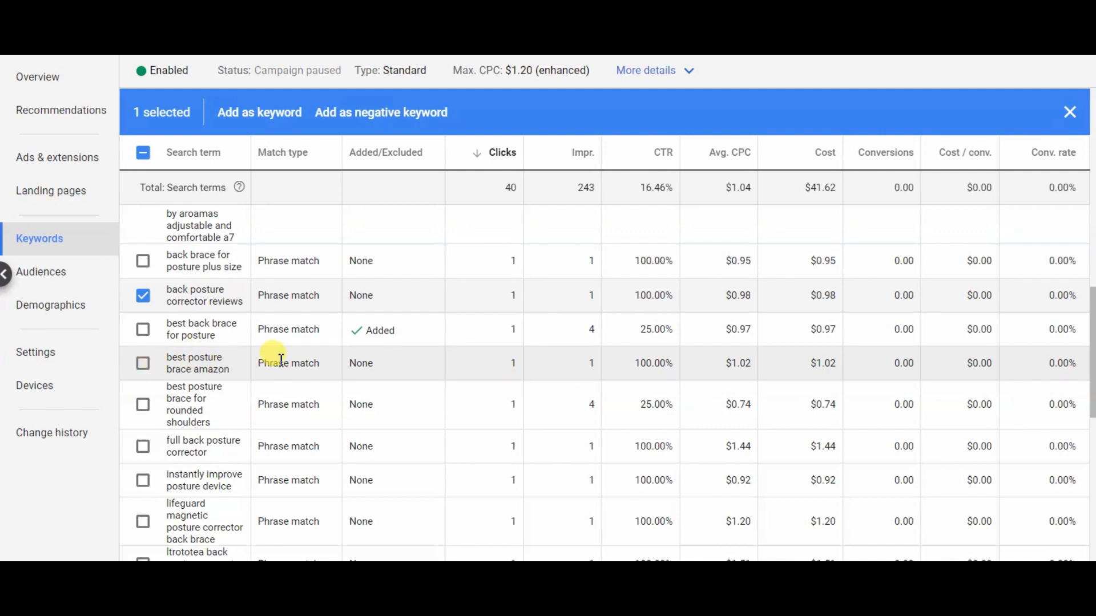
click(142, 364)
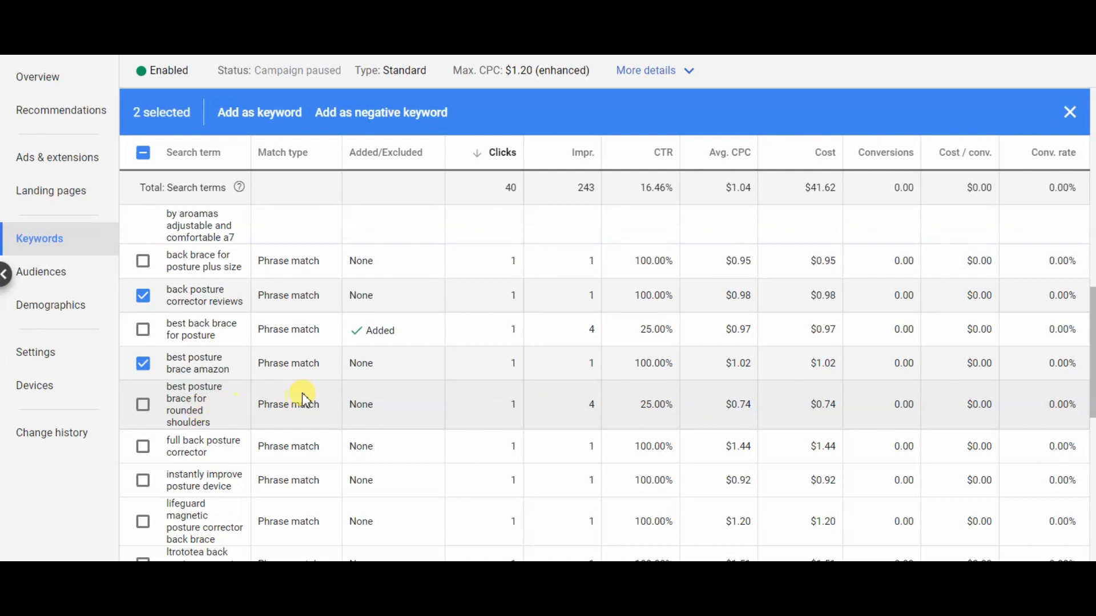
Step: Add "instantly improve posture device" and "ltrototea back posture corrector reviews" to the selected search terms
scroll(220, 443, down, 2)
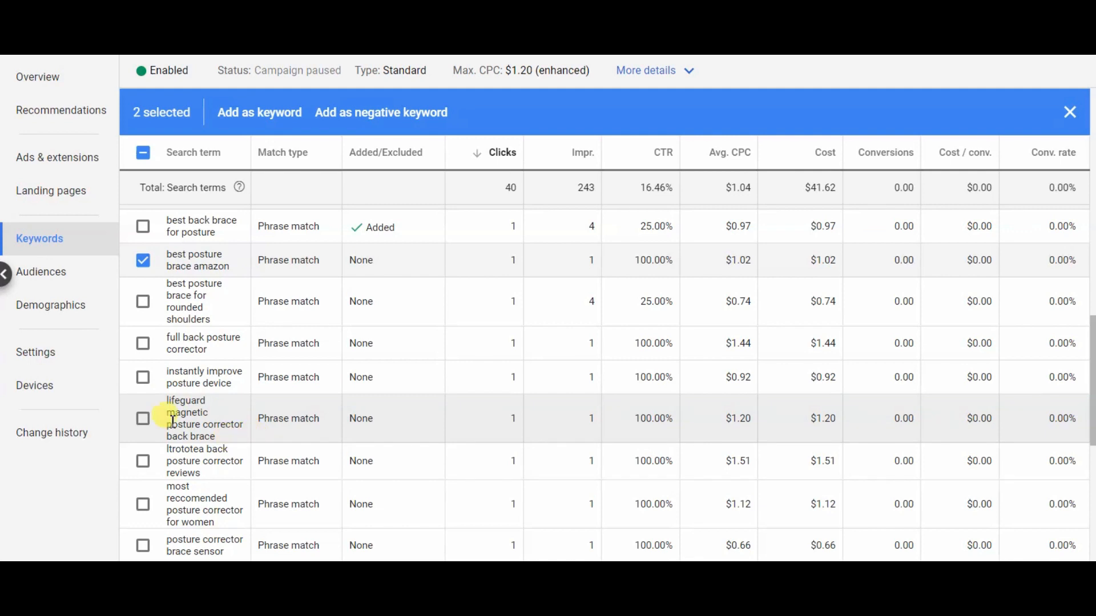
scroll(228, 350, down, 2)
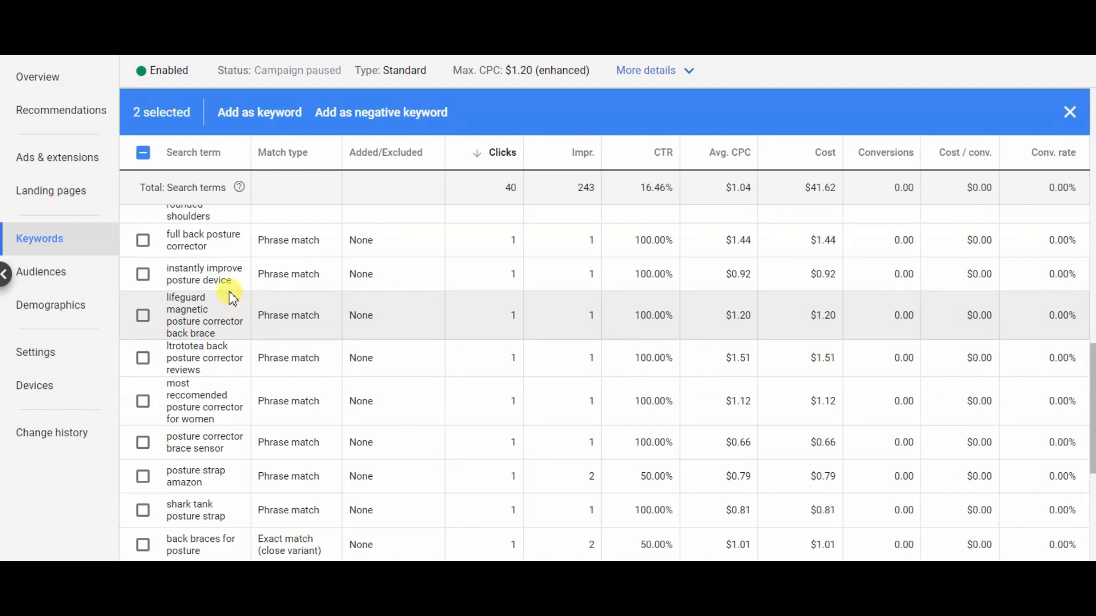
scroll(189, 283, up, 2)
scroll(194, 331, down, 2)
click(147, 276)
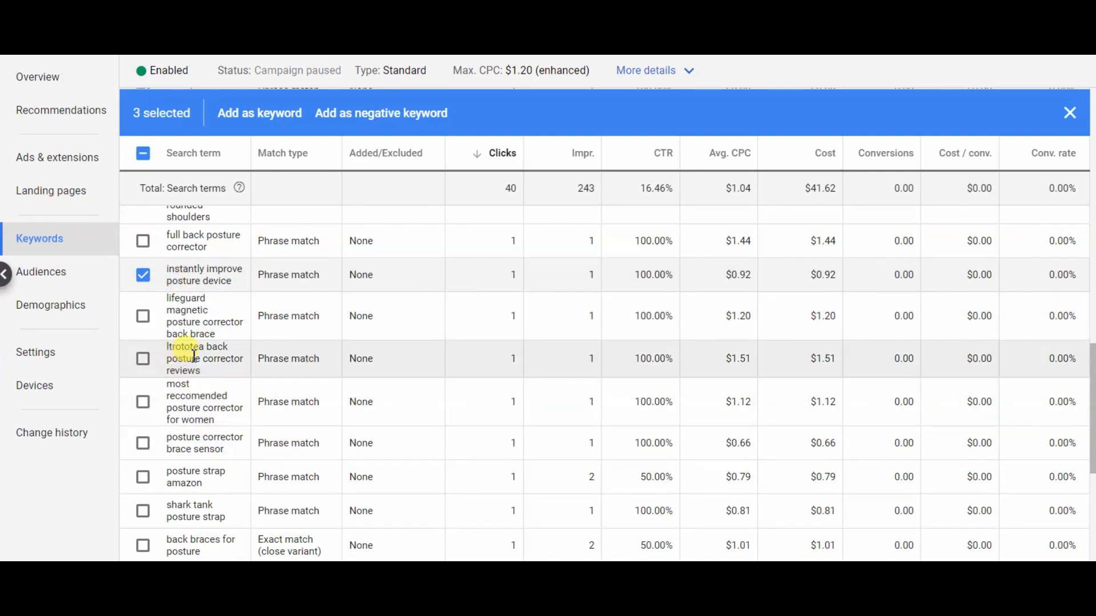
click(142, 359)
Step: Also select "posture corrector brace sensor", "posture strap amazon", "shark tank posture strap", "best back posture vorrectir" and the postural vest question
scroll(362, 418, down, 2)
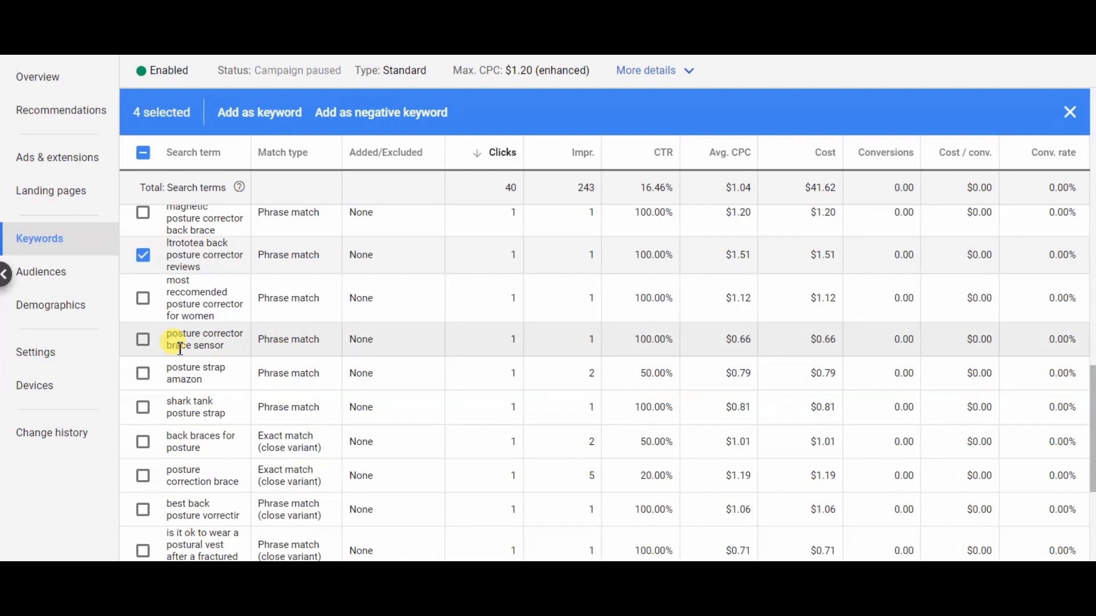
click(143, 341)
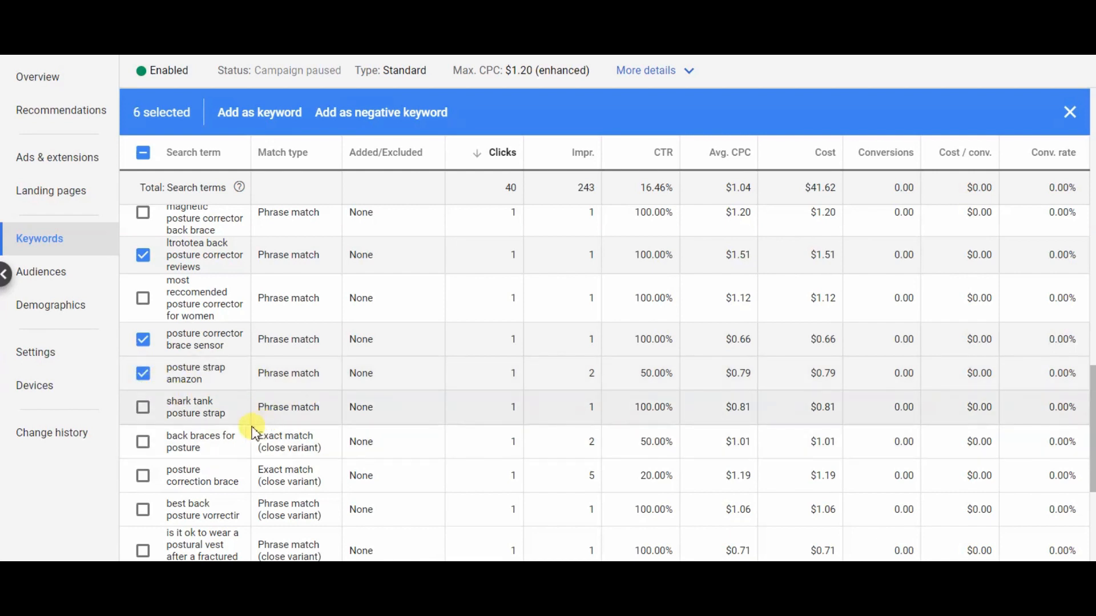
click(142, 408)
scroll(342, 422, down, 2)
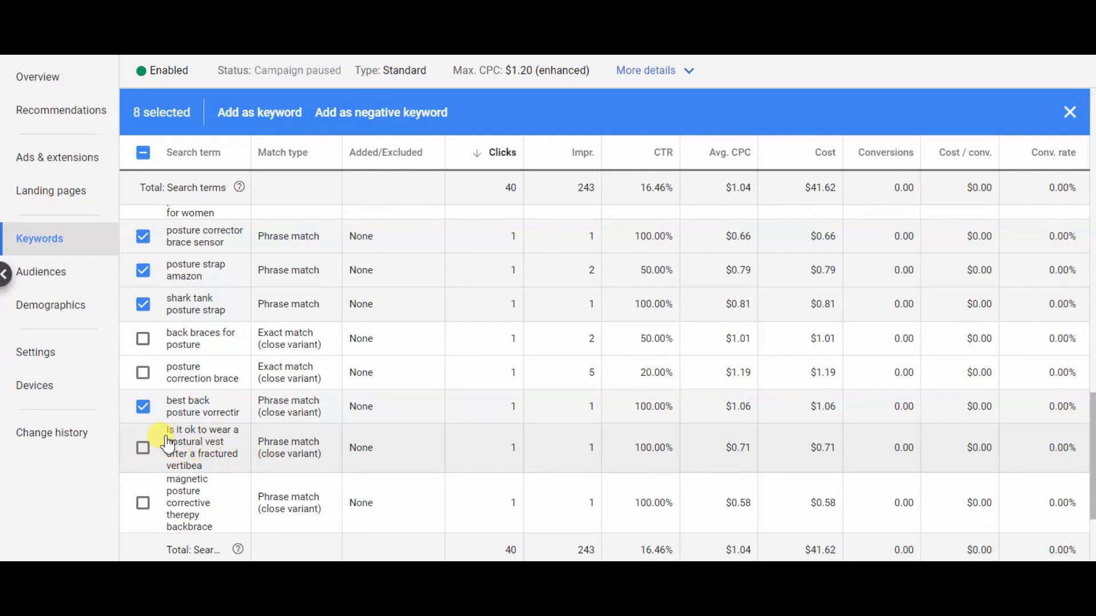
click(144, 448)
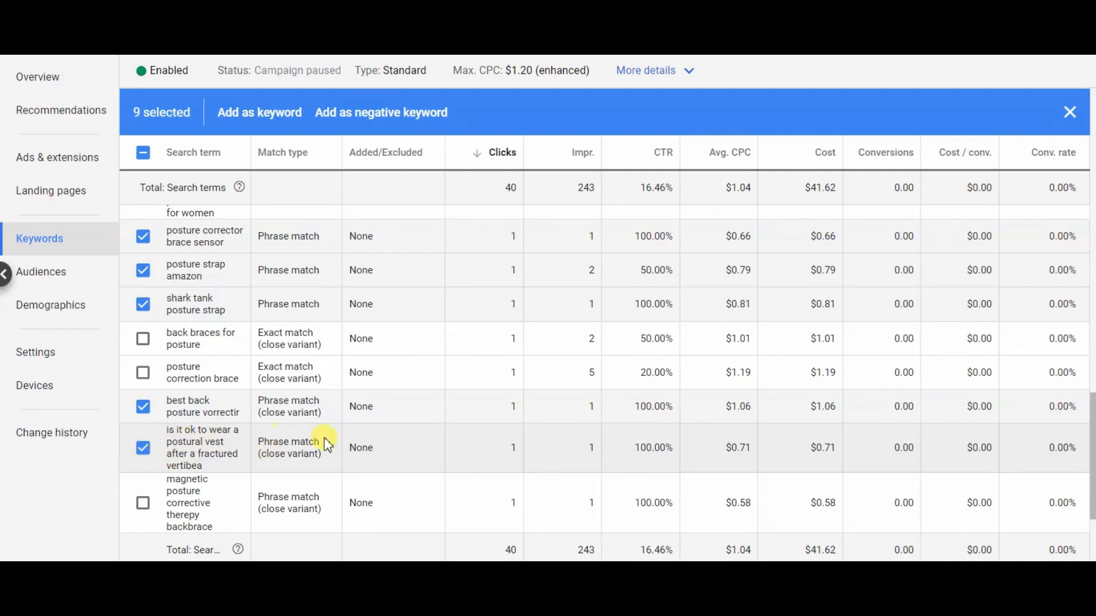
Step: Recheck the search term selection and submit the selected terms as negative keywords at the campaign level
scroll(327, 444, down, 3)
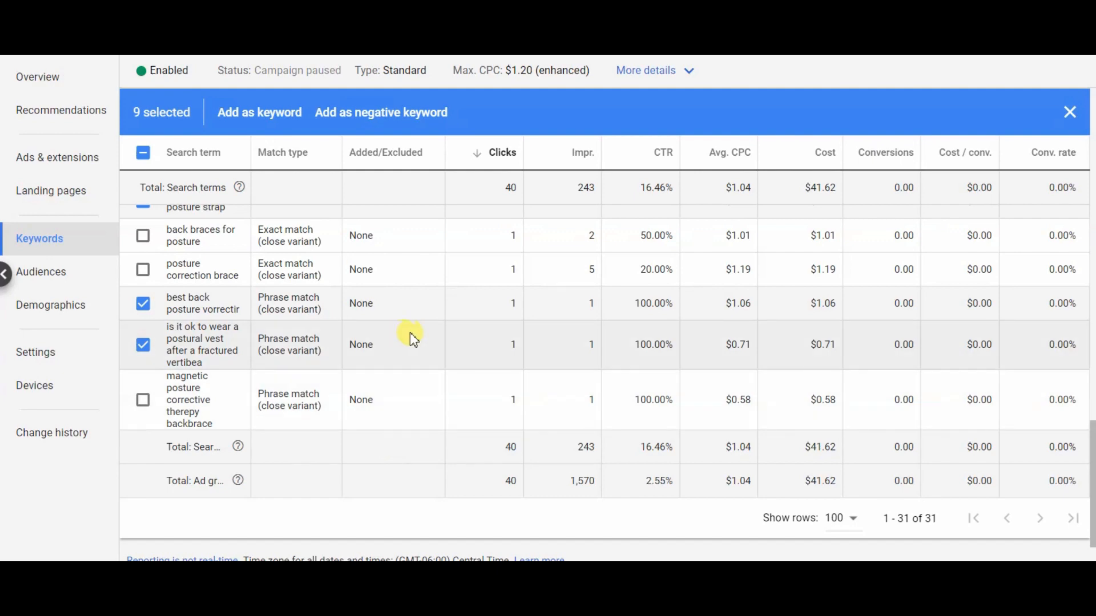
scroll(315, 394, up, 10)
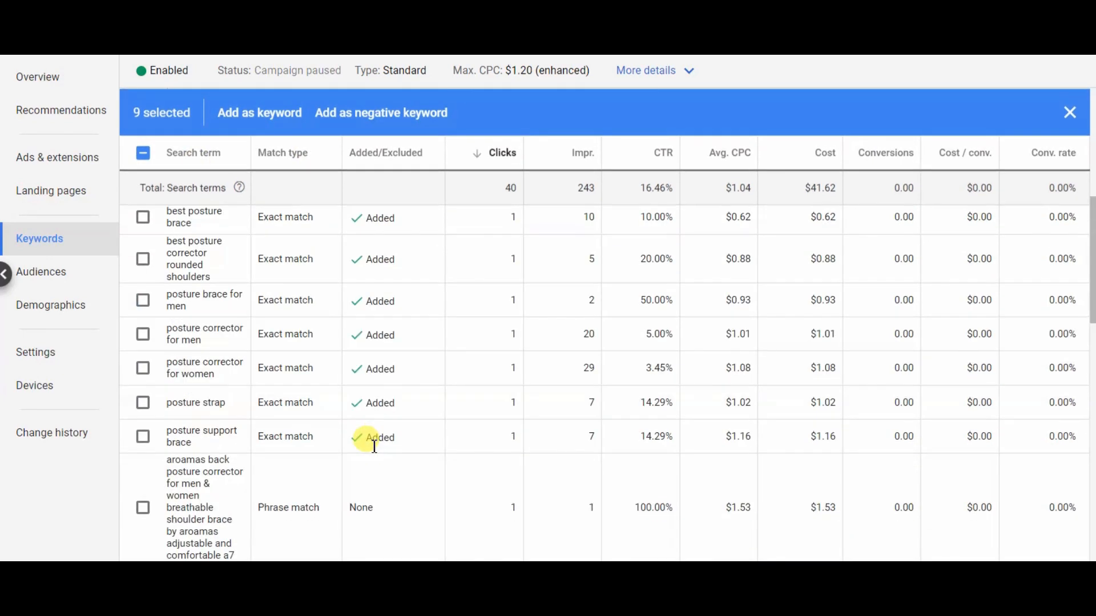
scroll(371, 446, up, 8)
scroll(286, 354, down, 12)
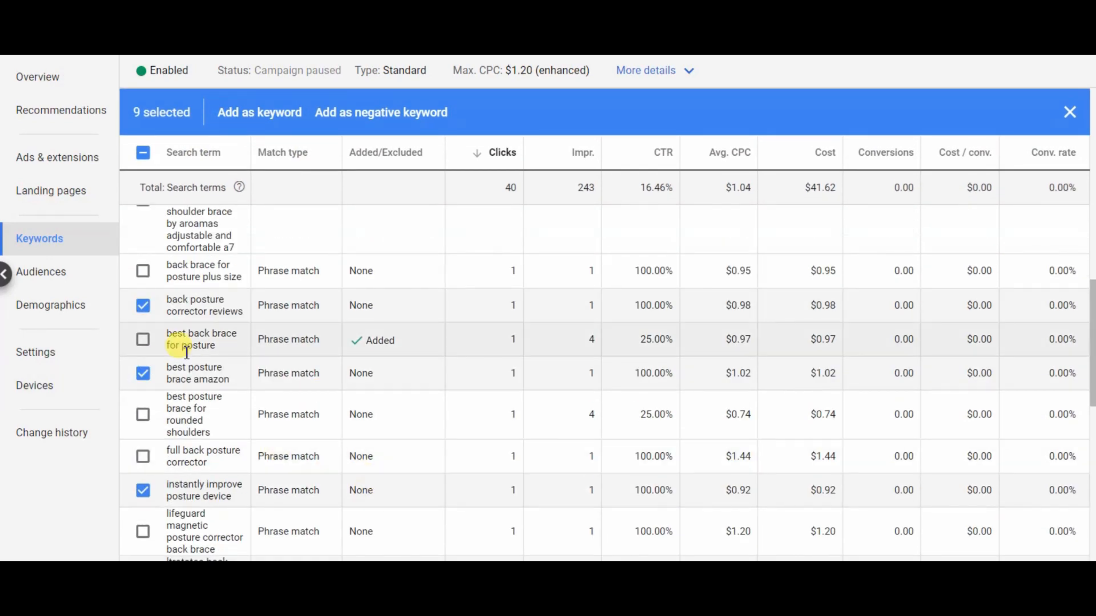
scroll(177, 353, down, 3)
scroll(300, 414, up, 9)
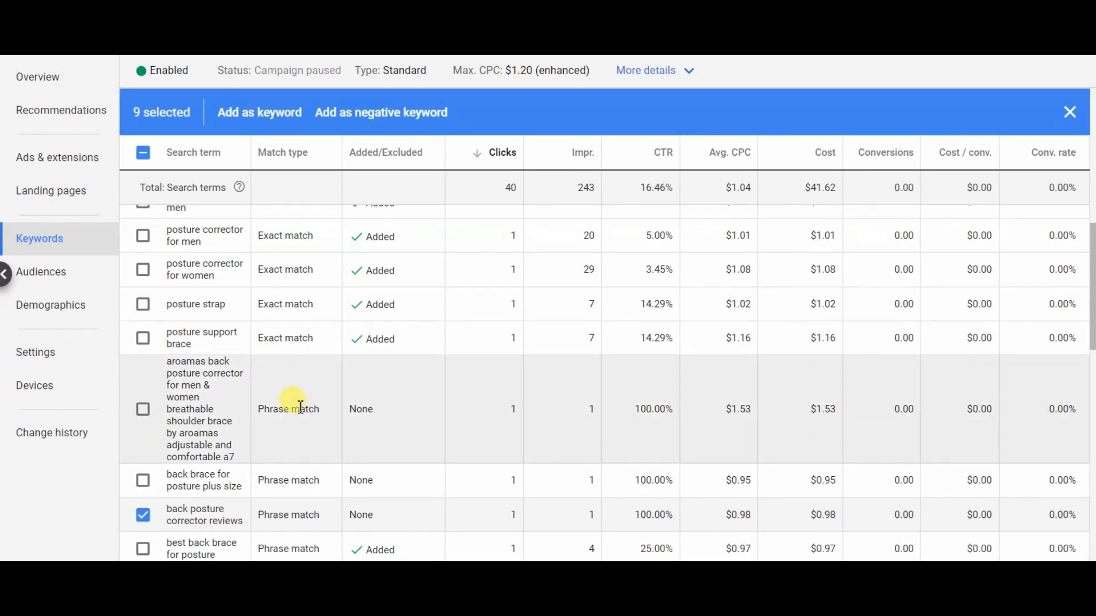
click(373, 121)
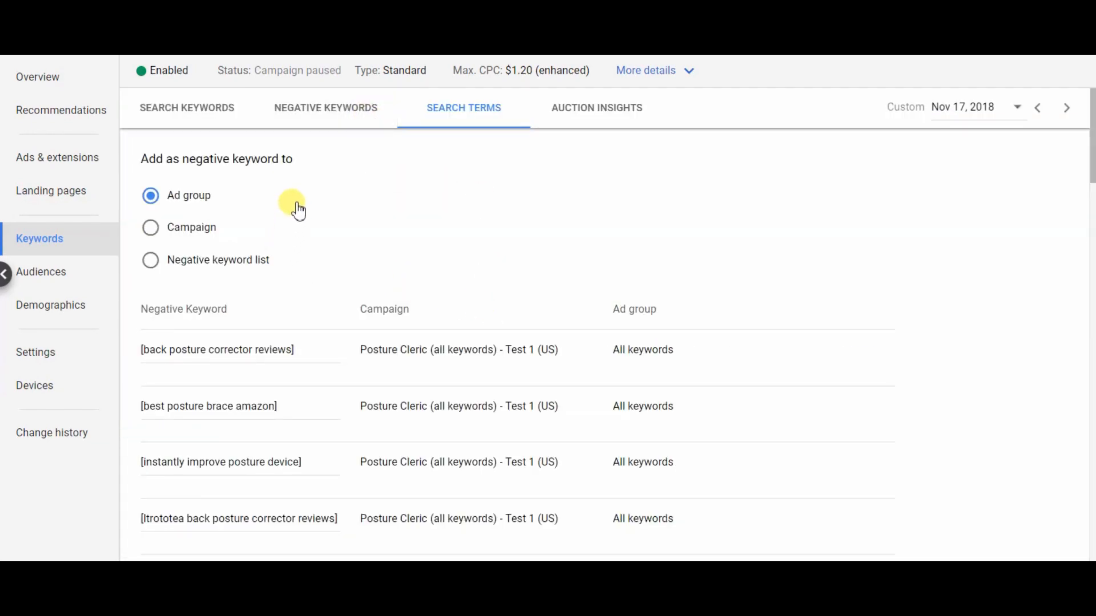
click(177, 229)
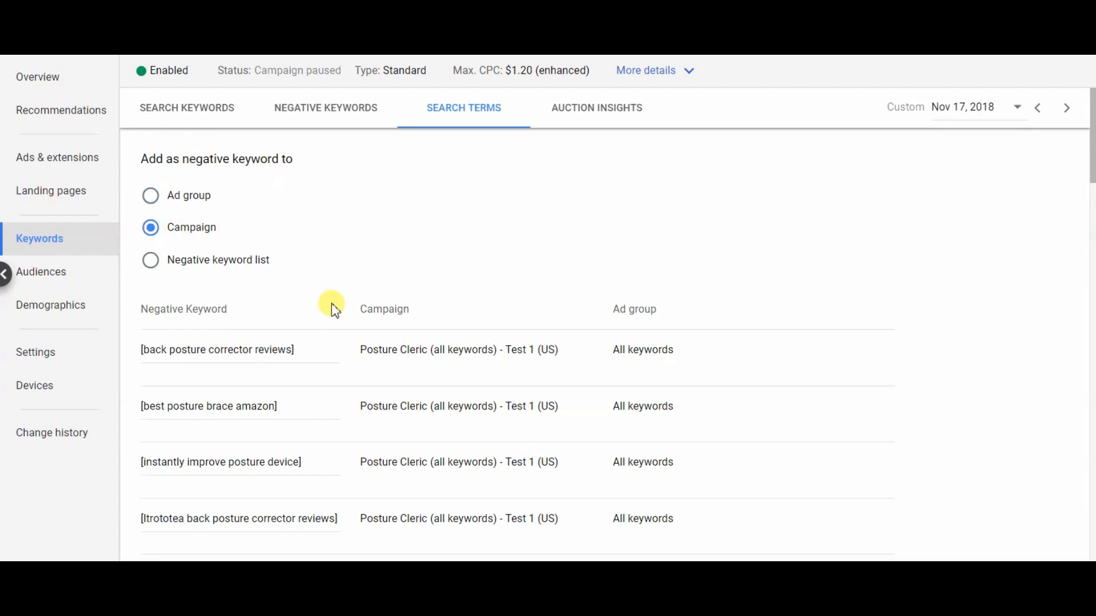
scroll(331, 305, down, 9)
click(167, 410)
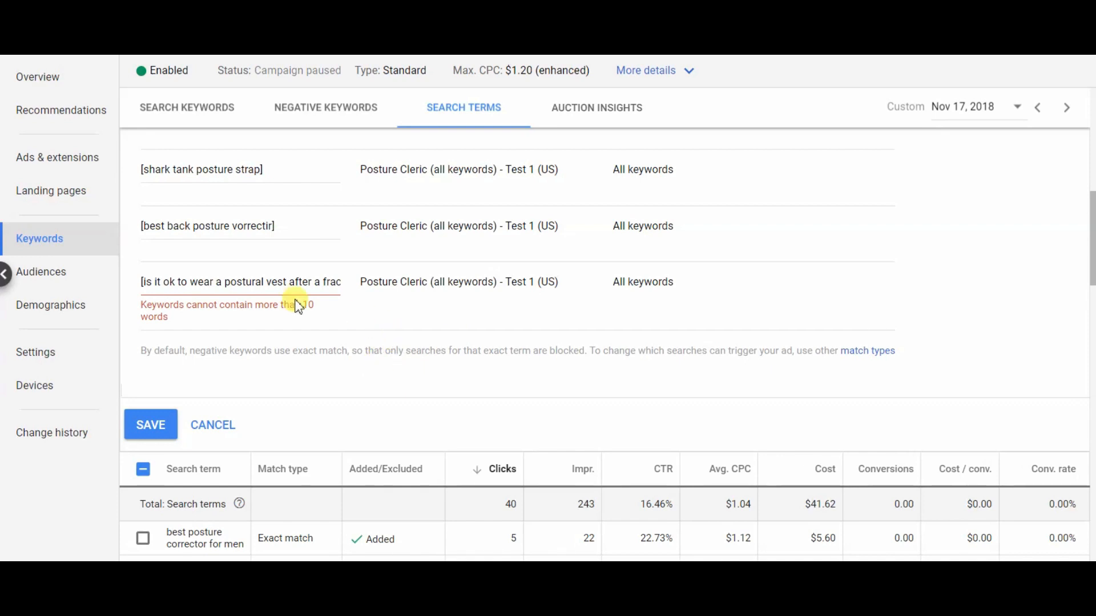
Step: Shorten the overlong negative keyword to [is it ok to wear a postural vest] and save the negative keywords
drag(146, 283, 334, 280)
click(337, 282)
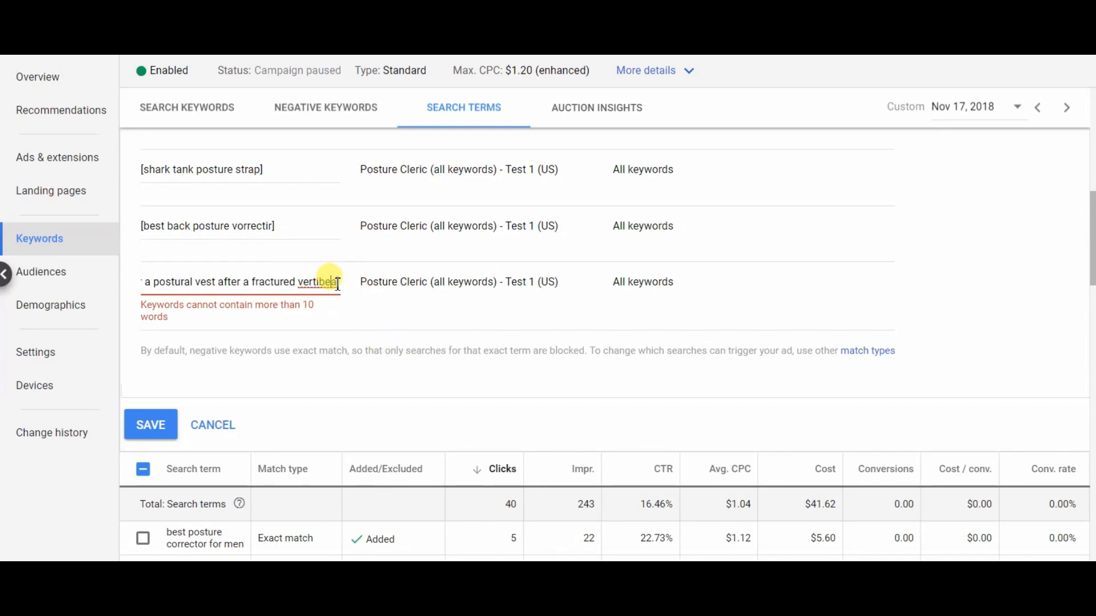
key(Left)
drag(298, 283, 331, 283)
key(BackSpace)
key(BackSpace)
click(177, 422)
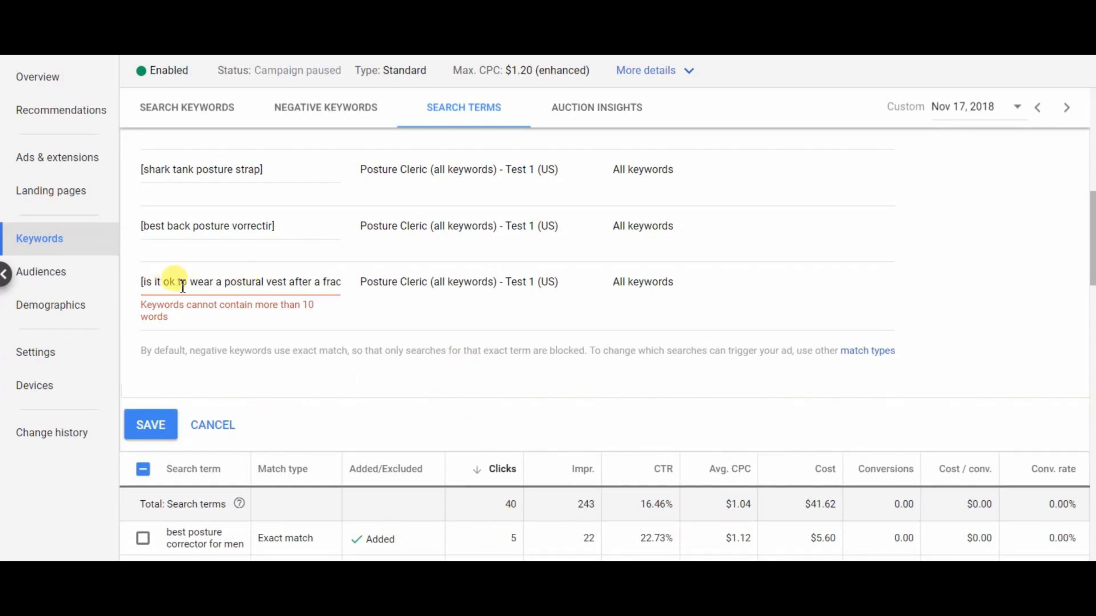
drag(293, 284, 367, 278)
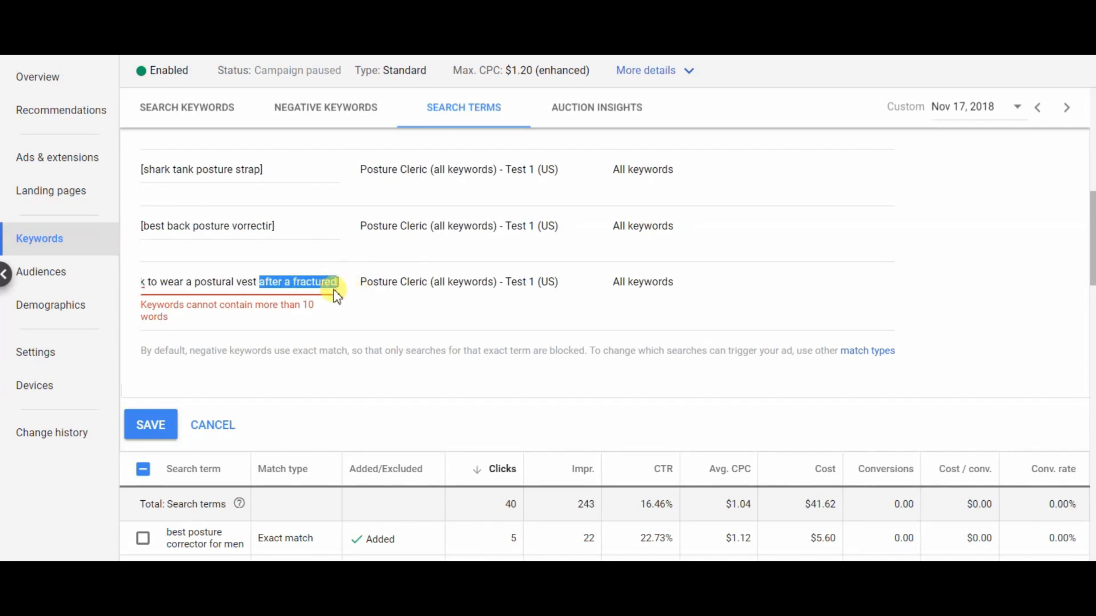
key(BackSpace)
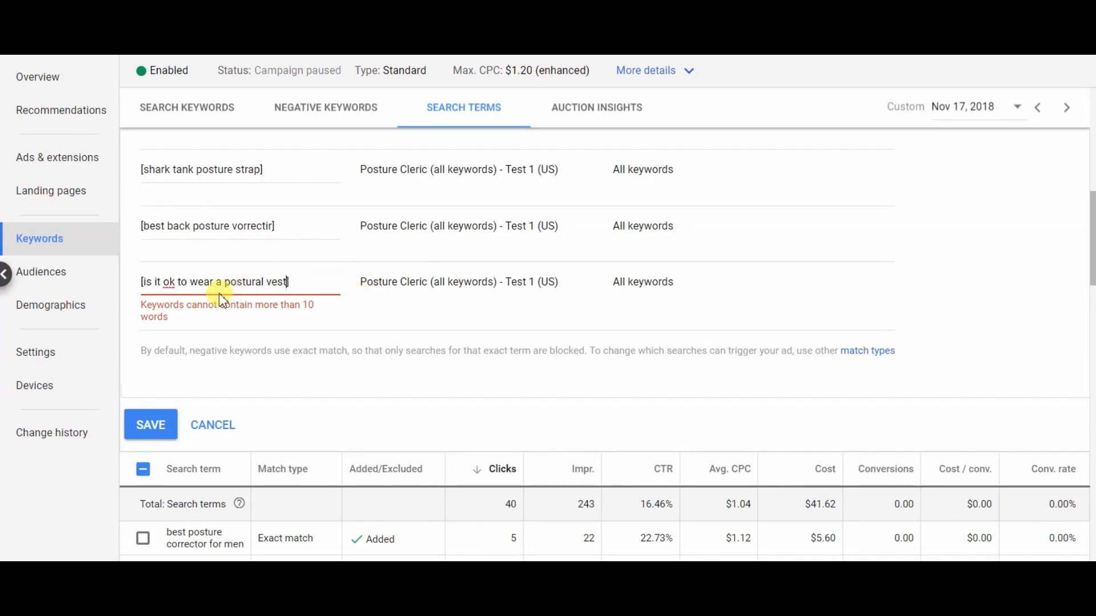
click(151, 425)
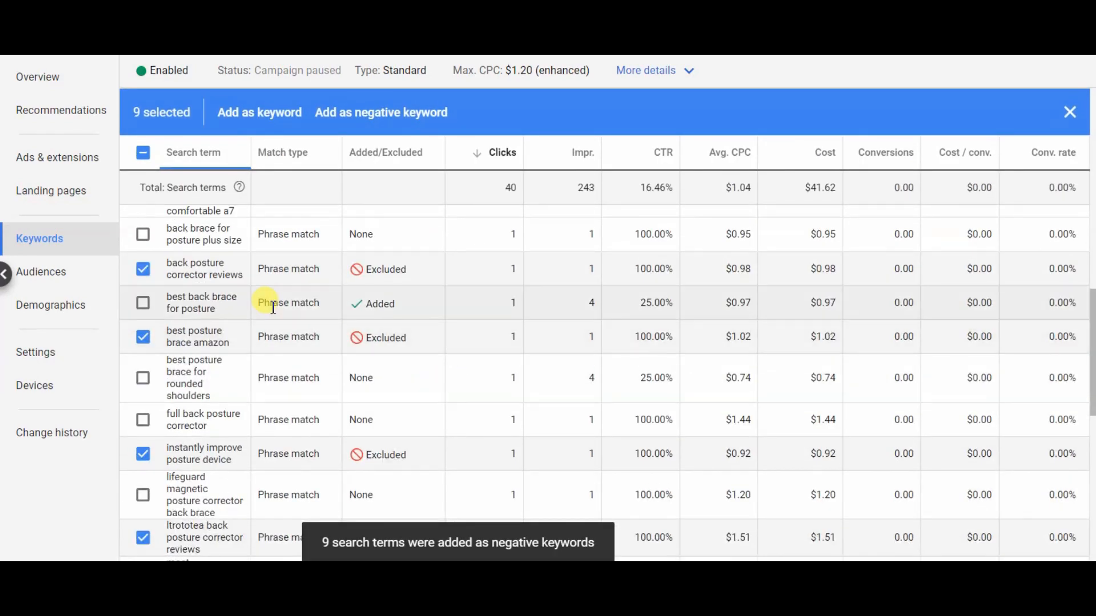
Step: Open the negative keywords list and review each entry's level and match type
scroll(468, 388, up, 5)
scroll(450, 383, up, 5)
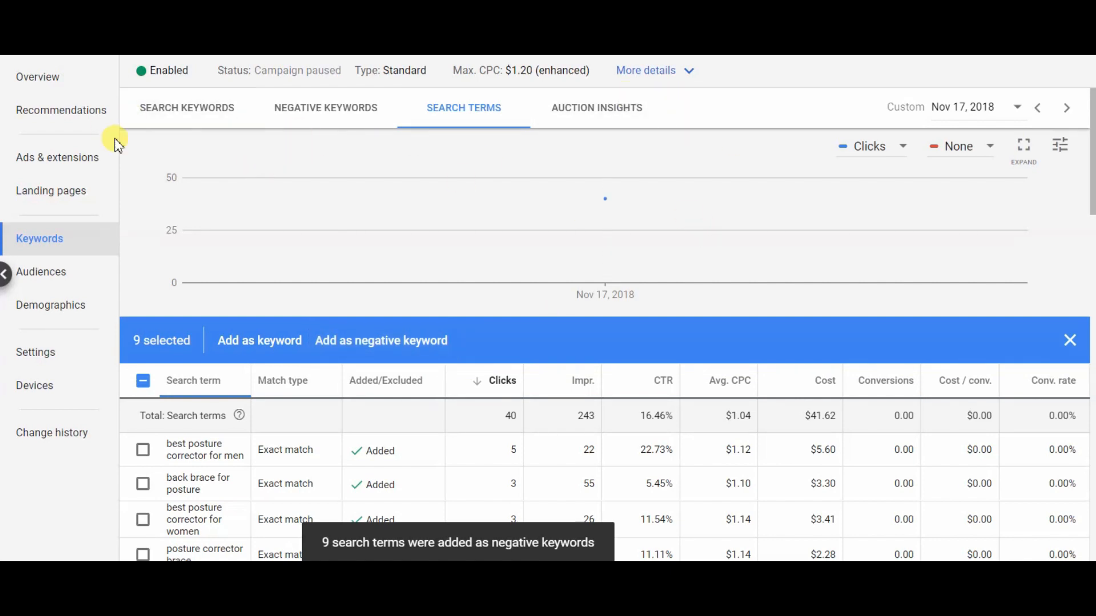
click(345, 121)
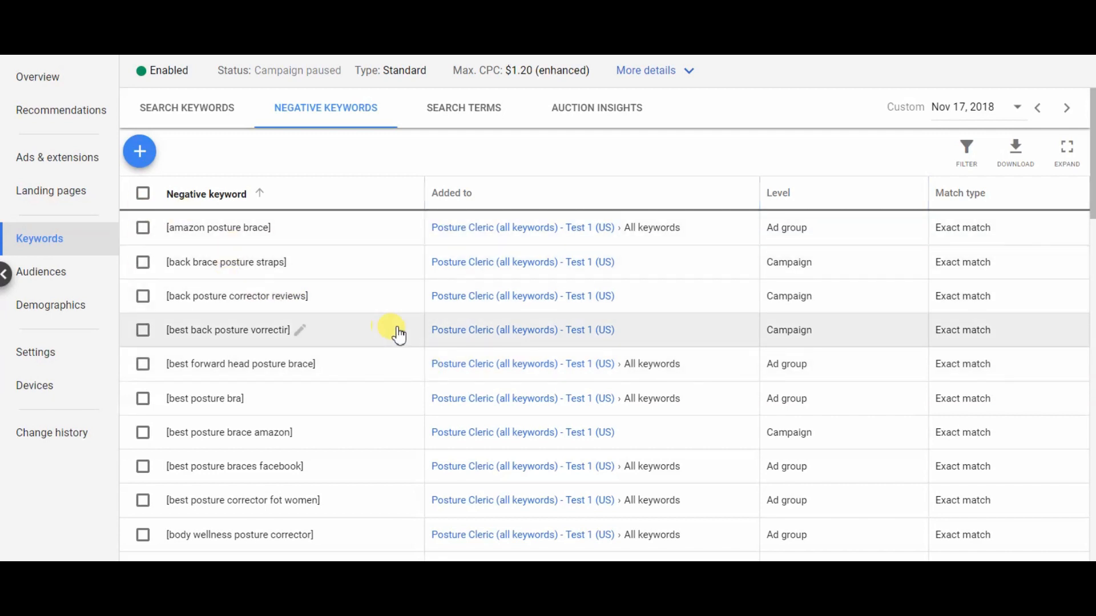
scroll(394, 328, down, 3)
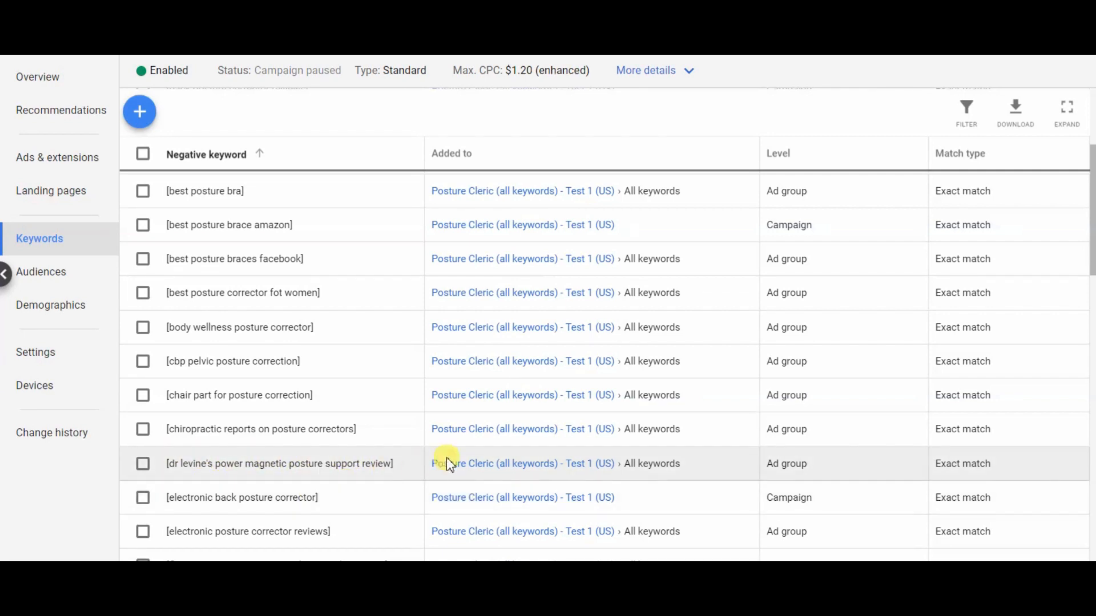
scroll(183, 379, down, 3)
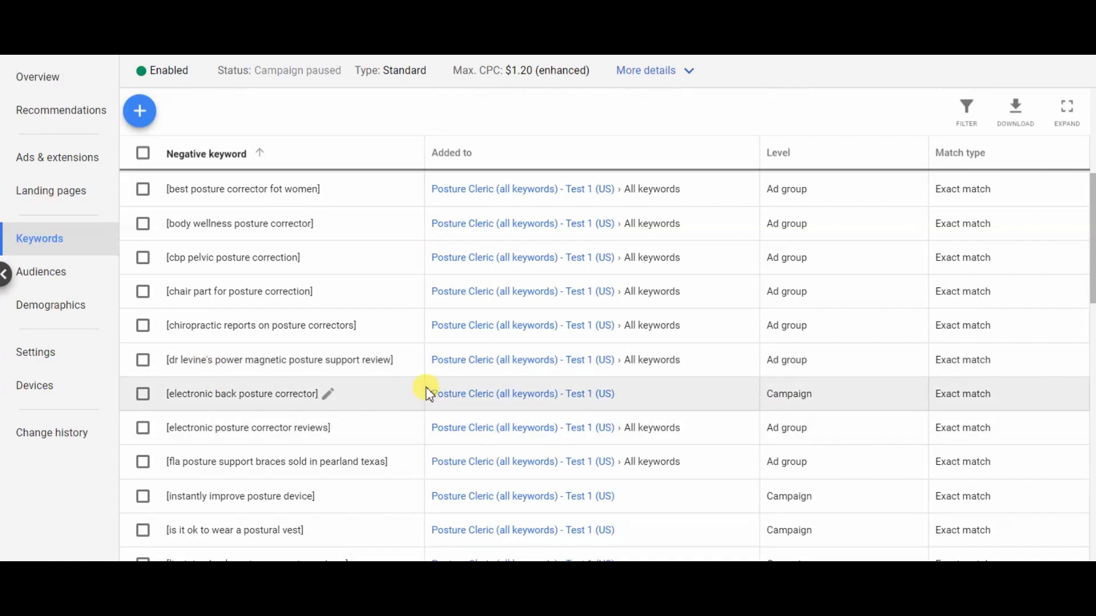
scroll(422, 391, up, 5)
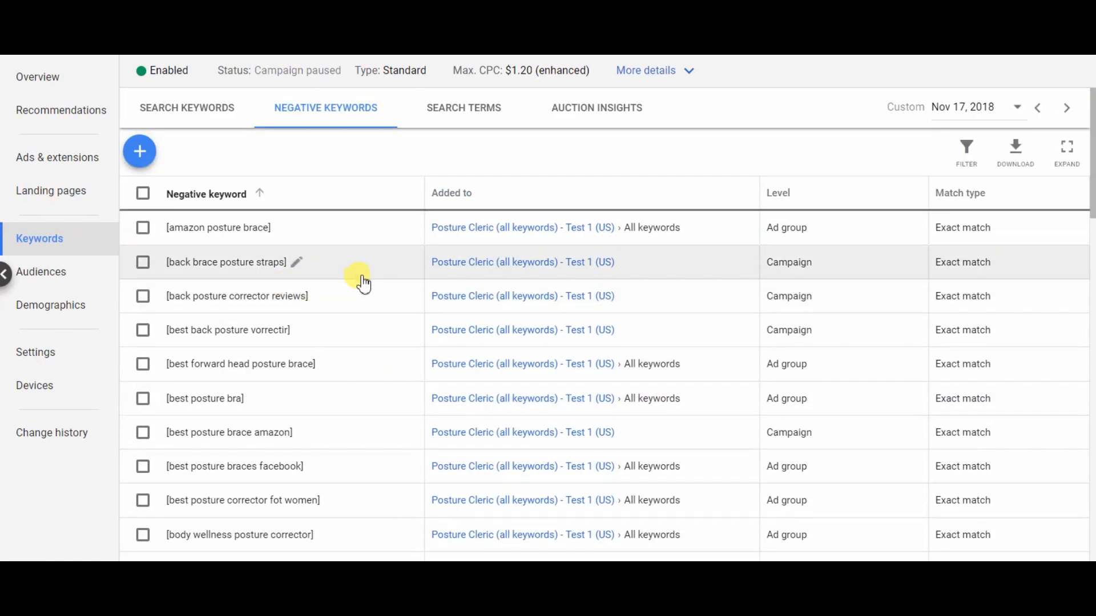